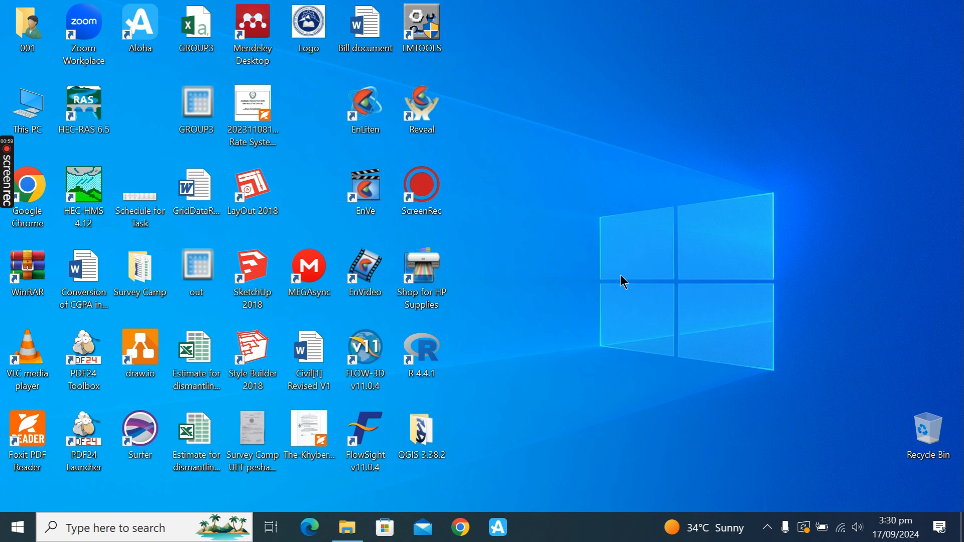
- Launch FLOW-3D v11.0.4 and create a new workspace named Scouring
{"action": "double_click", "coordinate": [378, 355]}
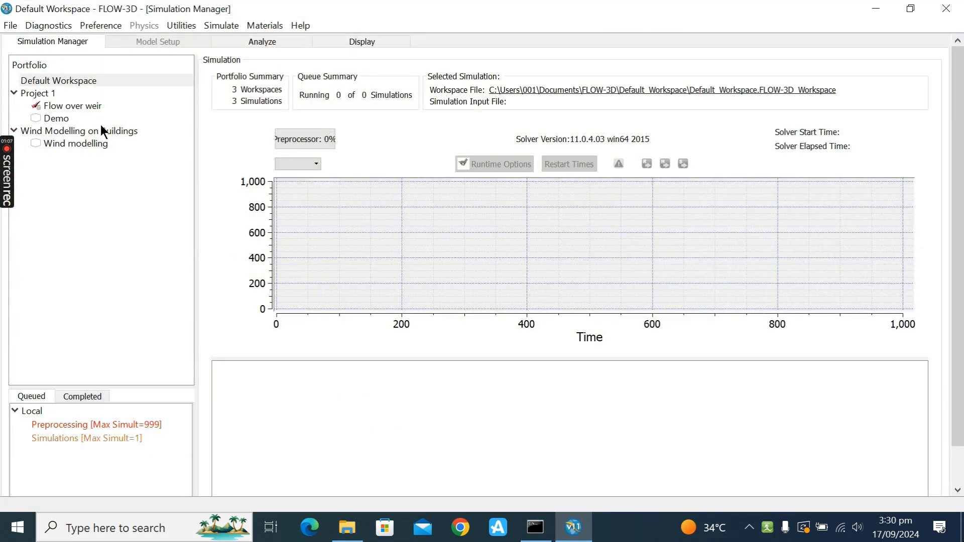
{"action": "right_click", "coordinate": [60, 81]}
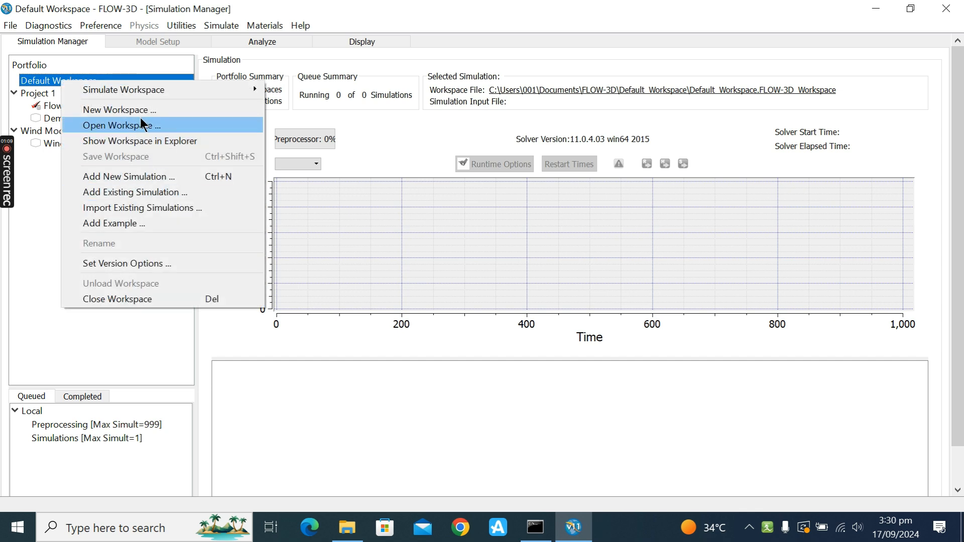
{"action": "left_click", "coordinate": [141, 110]}
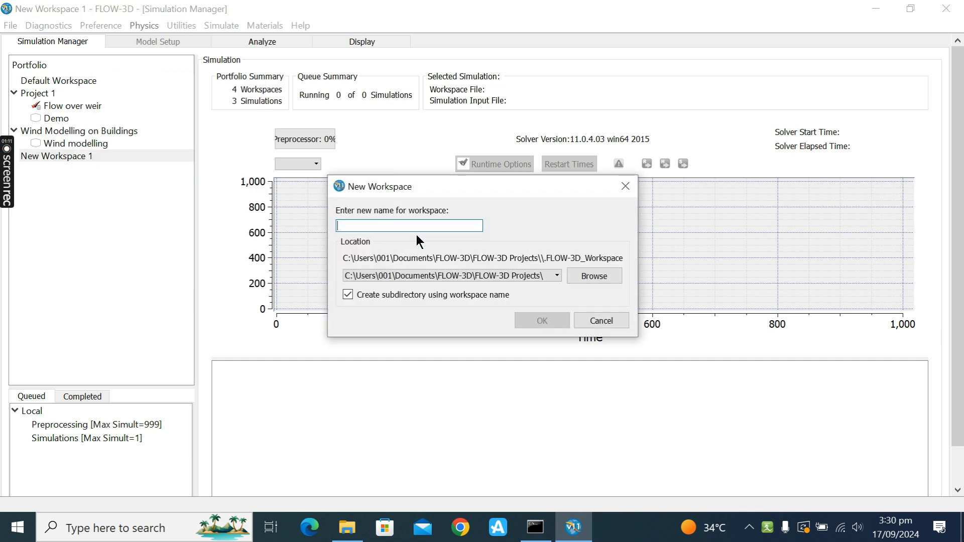
{"action": "type", "text": "Scouring"}
{"action": "key", "text": "Return"}
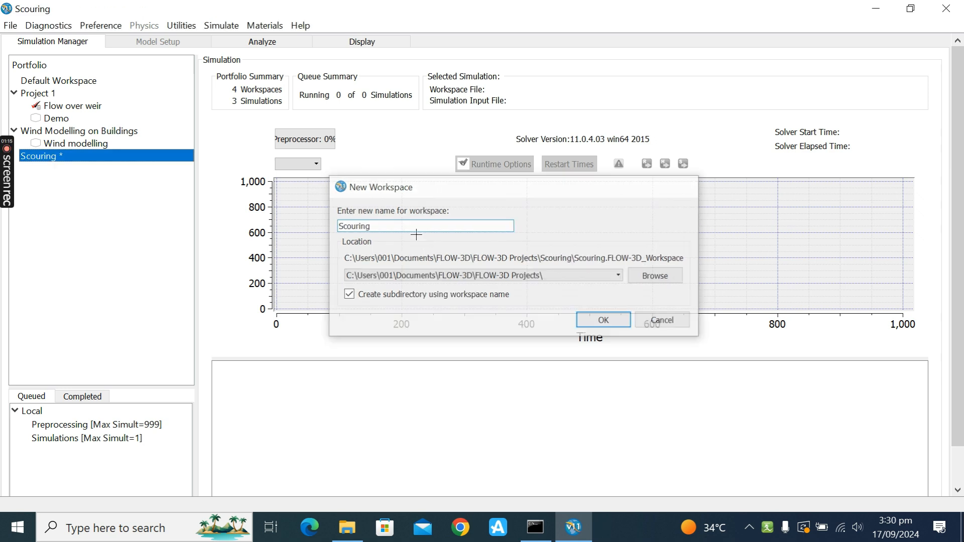
- Add a new simulation named Sediment Scour to the Scouring workspace
{"action": "right_click", "coordinate": [42, 156]}
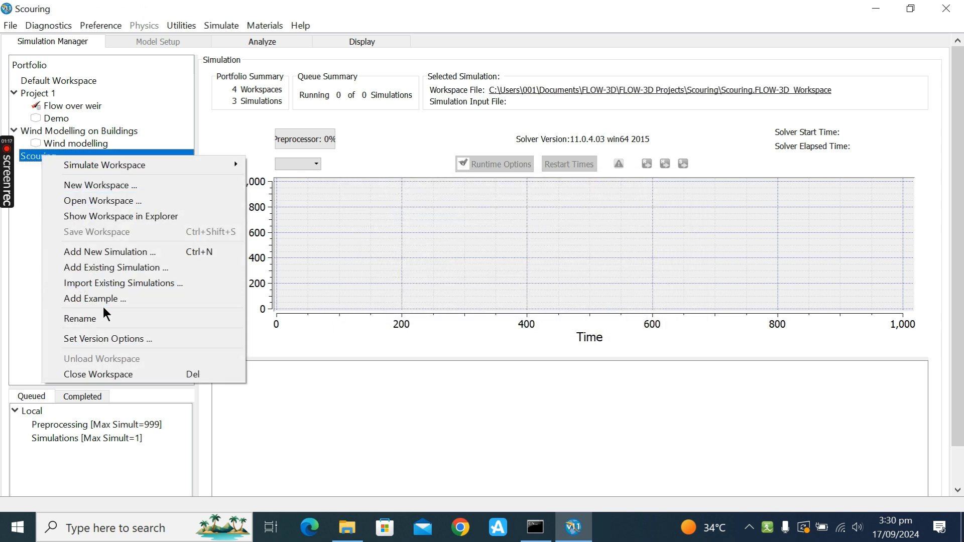
{"action": "left_click", "coordinate": [108, 252]}
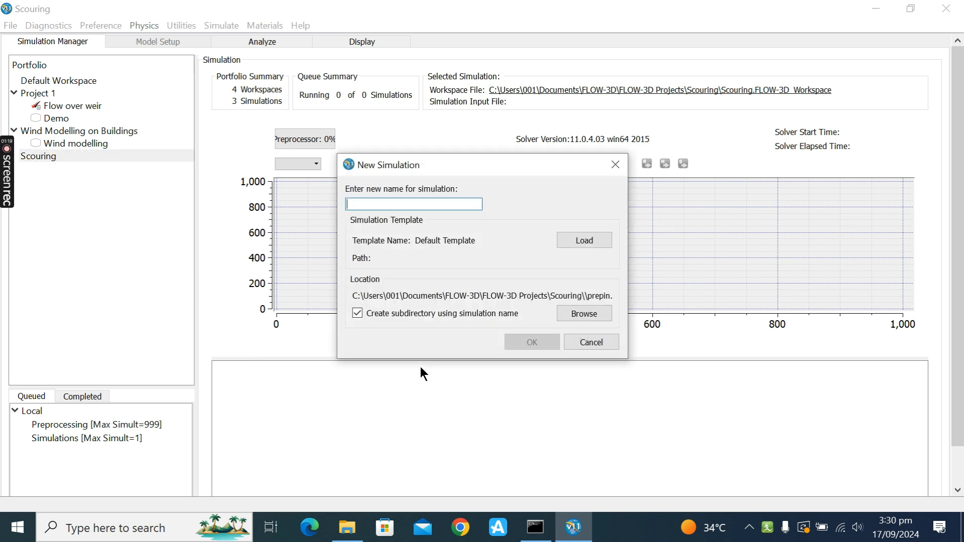
{"action": "type", "text": "Sediment"}
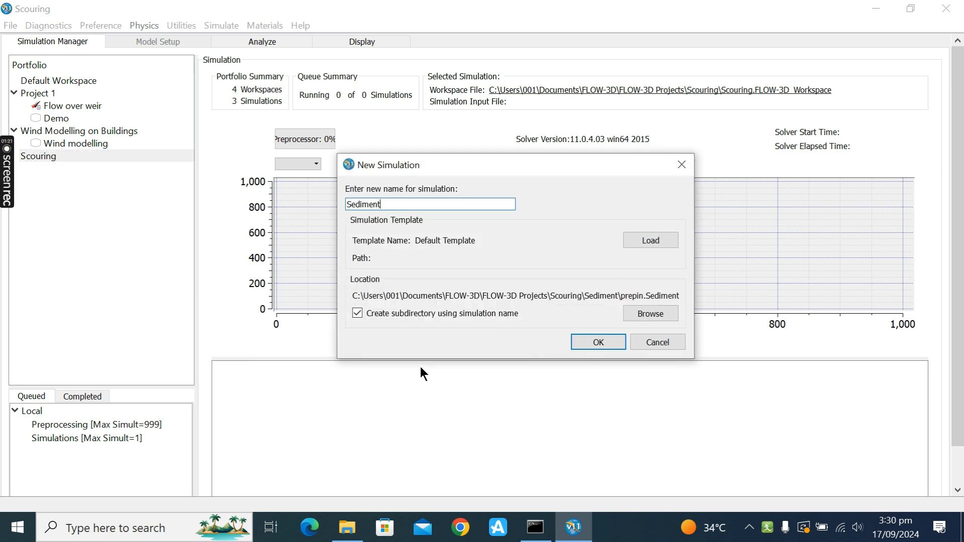
{"action": "type", "text": " Sco"}
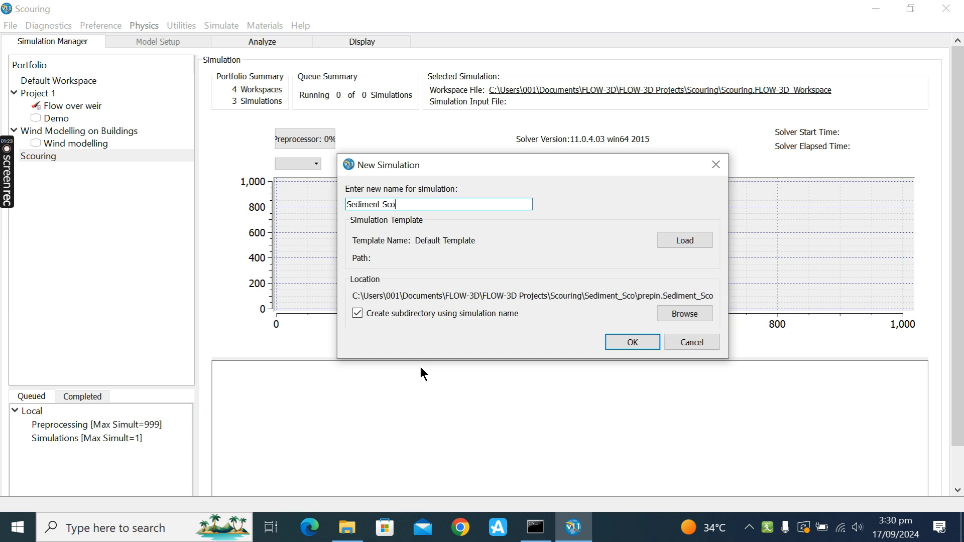
{"action": "type", "text": "ur"}
{"action": "key", "text": "Return"}
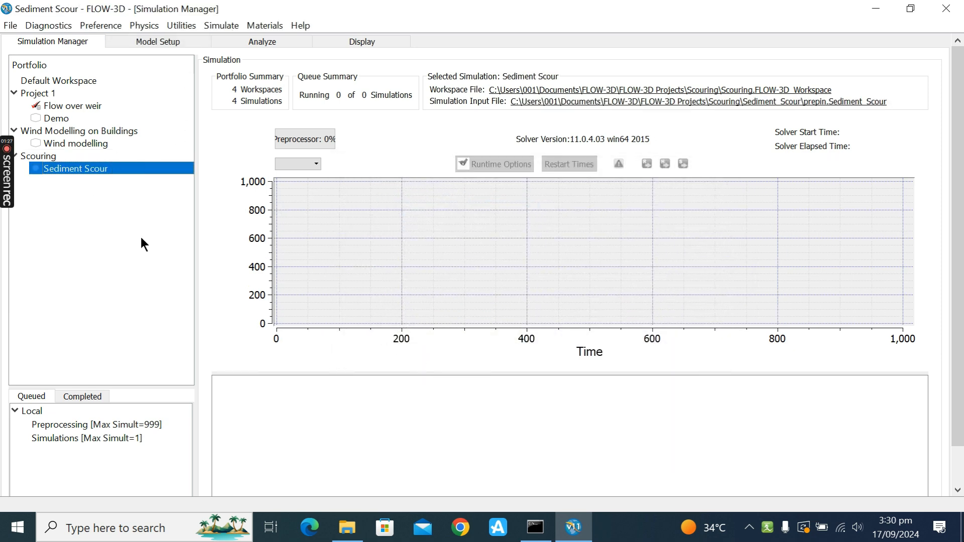
- Set the simulation's finish time to 20, with SI simulation units and Celsius as the temperature unit
{"action": "left_click", "coordinate": [169, 45]}
{"action": "left_click", "coordinate": [103, 83]}
{"action": "key", "text": "BackSpace"}
{"action": "type", "text": "20"}
{"action": "left_click", "coordinate": [376, 266]}
{"action": "left_click", "coordinate": [564, 172]}
{"action": "scroll", "coordinate": [565, 183], "scroll_direction": "up", "scroll_amount": 3}
{"action": "left_click", "coordinate": [511, 182]}
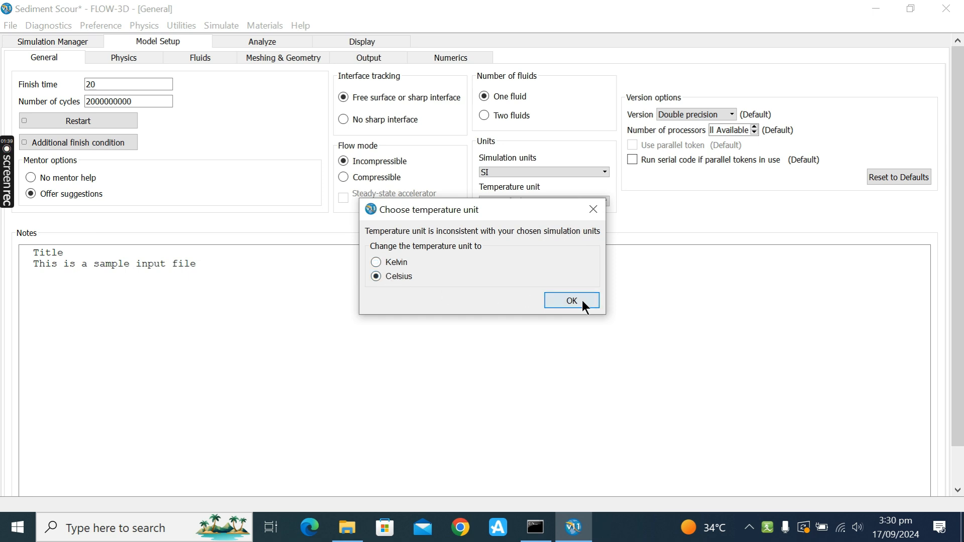
{"action": "left_click", "coordinate": [582, 301]}
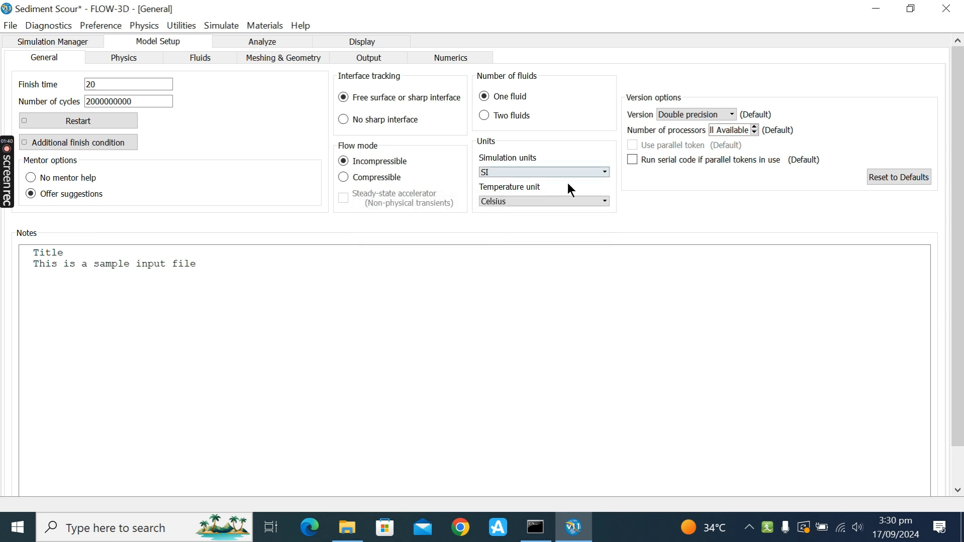
- Activate gravity in the physics models with a Z component of -9.81
{"action": "left_click", "coordinate": [141, 59]}
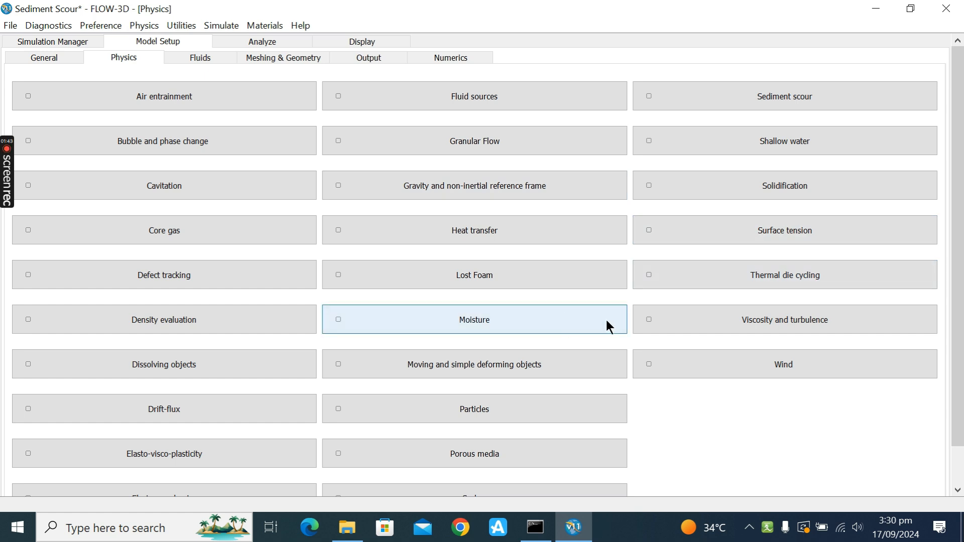
{"action": "left_click", "coordinate": [500, 193]}
{"action": "left_click", "coordinate": [435, 232]}
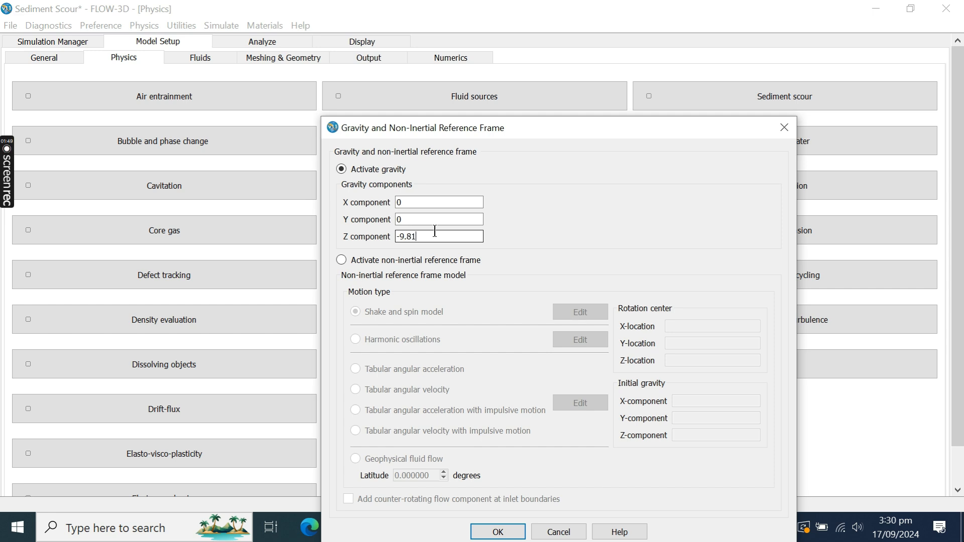
{"action": "key", "text": "Return"}
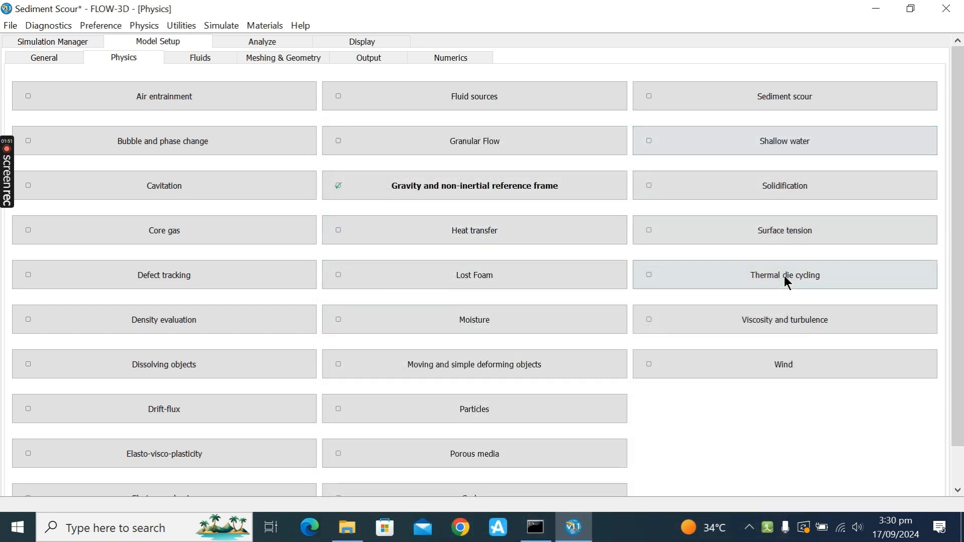
- Enable viscous flow with the Renormalized group (RNG) turbulence model
{"action": "left_click", "coordinate": [783, 327]}
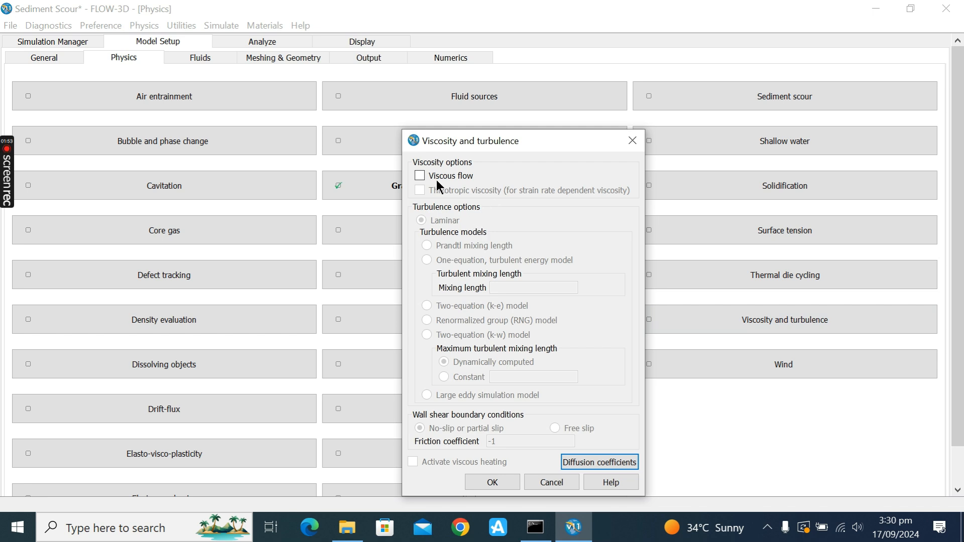
{"action": "left_click", "coordinate": [420, 175]}
{"action": "left_click", "coordinate": [452, 319]}
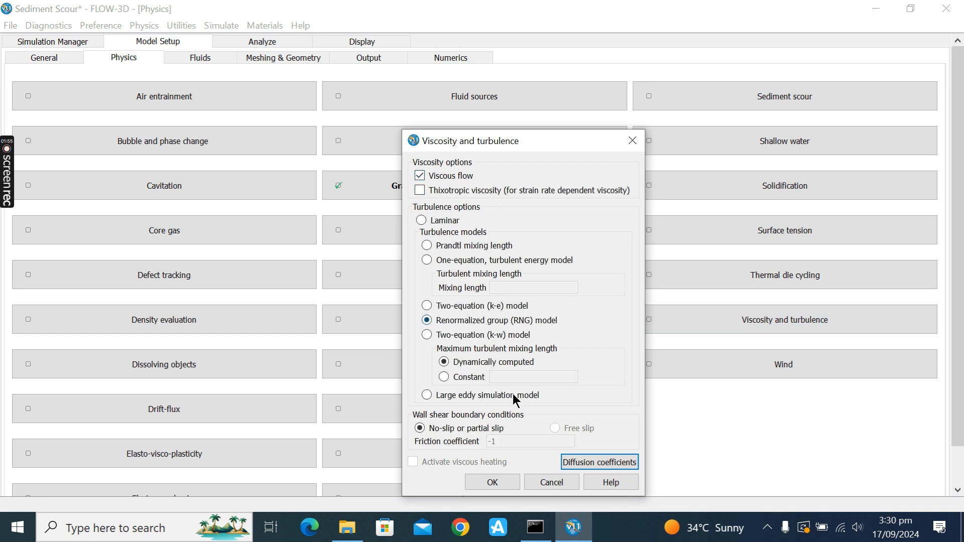
{"action": "left_click", "coordinate": [492, 482]}
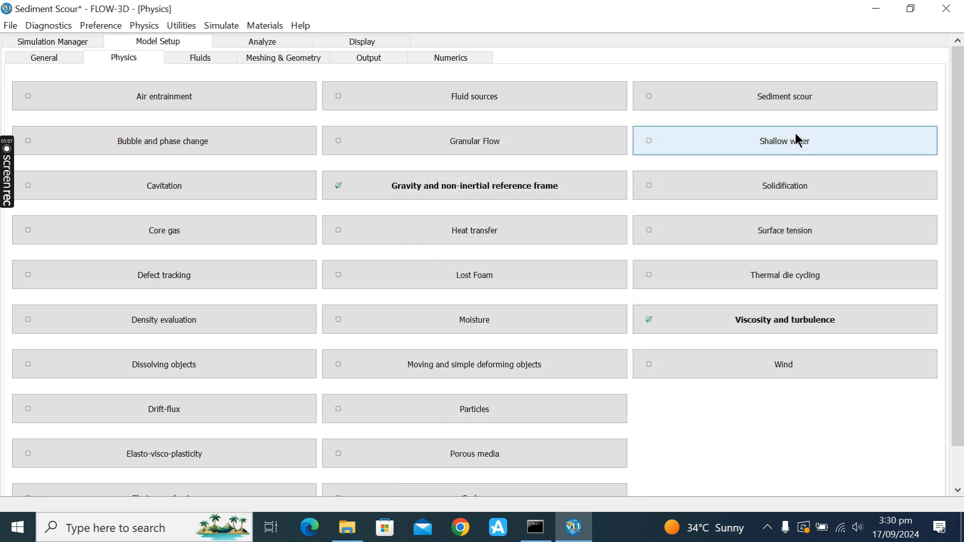
- Activate the sediment scour model and set the number of sediment species to 1
{"action": "left_click", "coordinate": [786, 100]}
{"action": "left_click_drag", "start_coordinate": [412, 189], "coordinate": [450, 81]}
{"action": "left_click", "coordinate": [238, 111]}
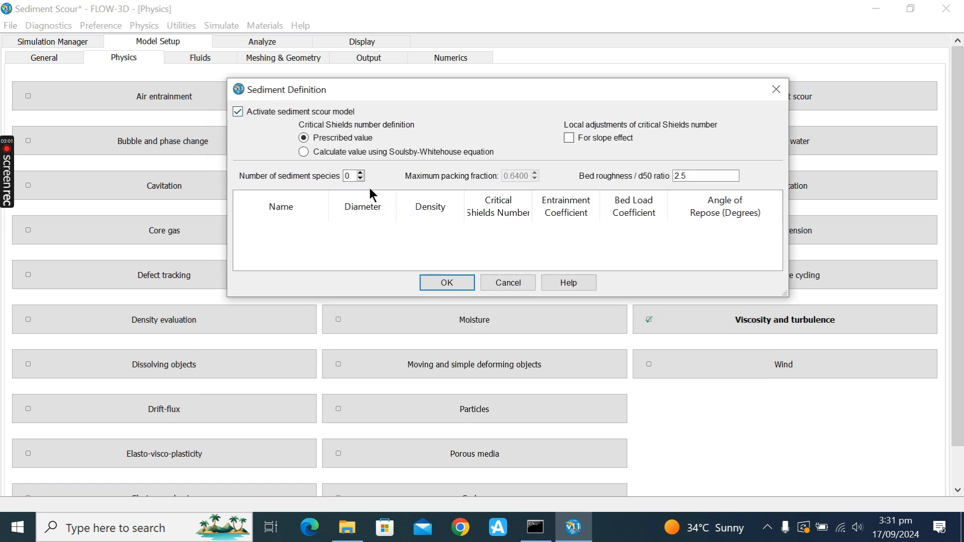
{"action": "left_click_drag", "start_coordinate": [781, 297], "coordinate": [847, 436]}
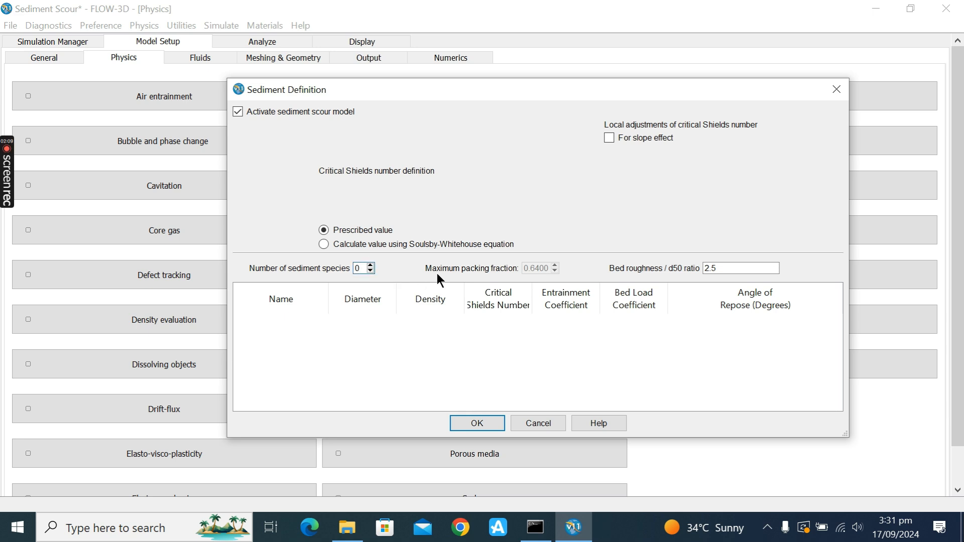
{"action": "left_click", "coordinate": [369, 266]}
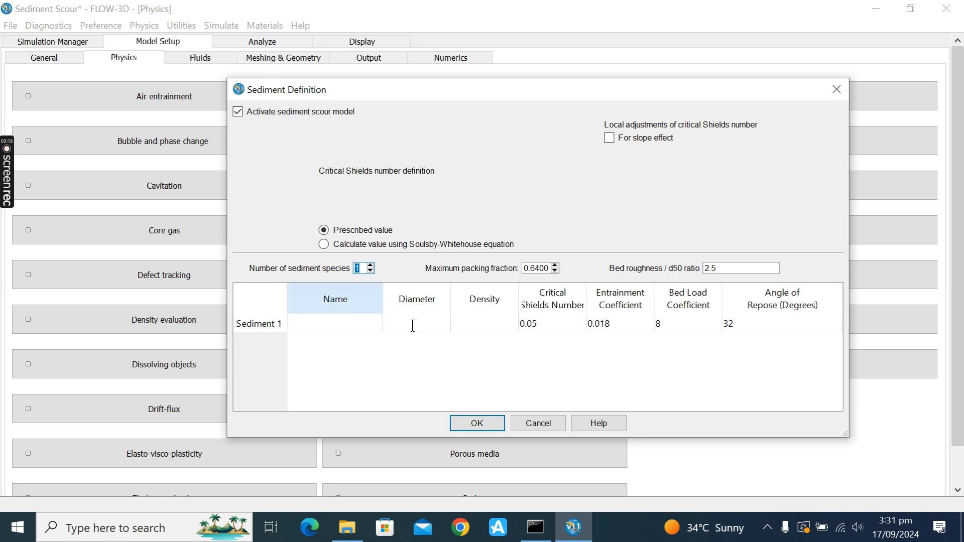
- Define the first sediment species as Sand with a diameter of 0.01 and a density of 1600
{"action": "left_click", "coordinate": [347, 324]}
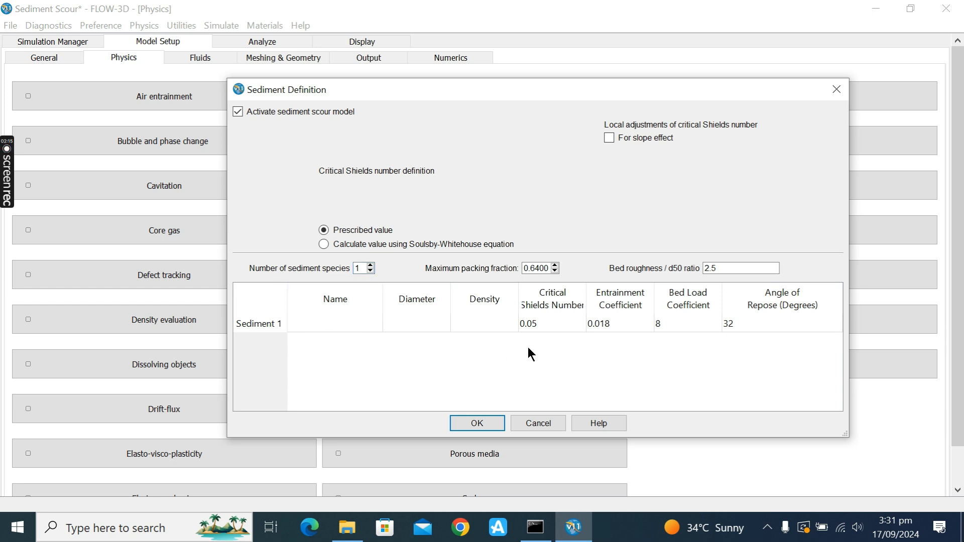
{"action": "type", "text": "Sand"}
{"action": "key", "text": "Tab"}
{"action": "type", "text": "0.01"}
{"action": "key", "text": "BackSpace"}
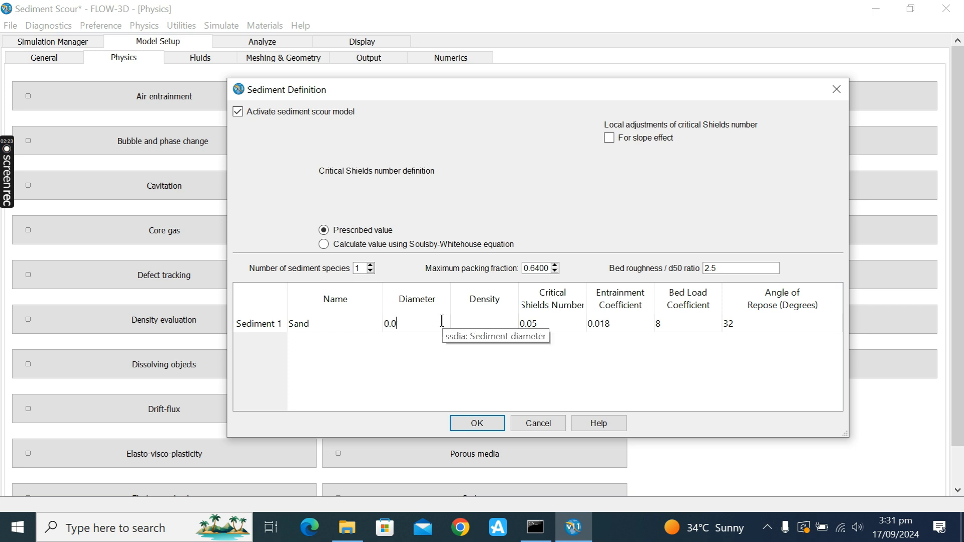
{"action": "key", "text": "BackSpace"}
{"action": "type", "text": "1"}
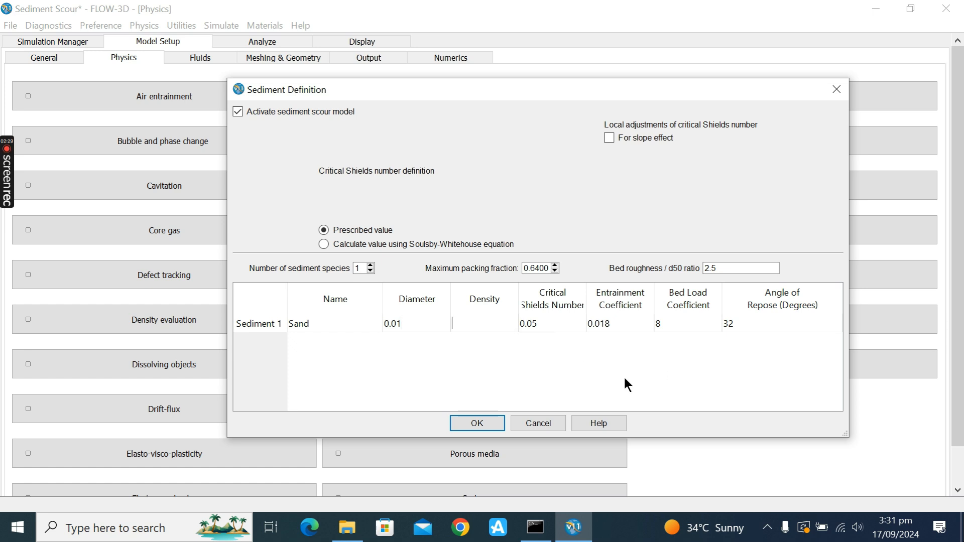
{"action": "type", "text": "1600"}
{"action": "double_click", "coordinate": [759, 320]}
{"action": "left_click", "coordinate": [560, 325]}
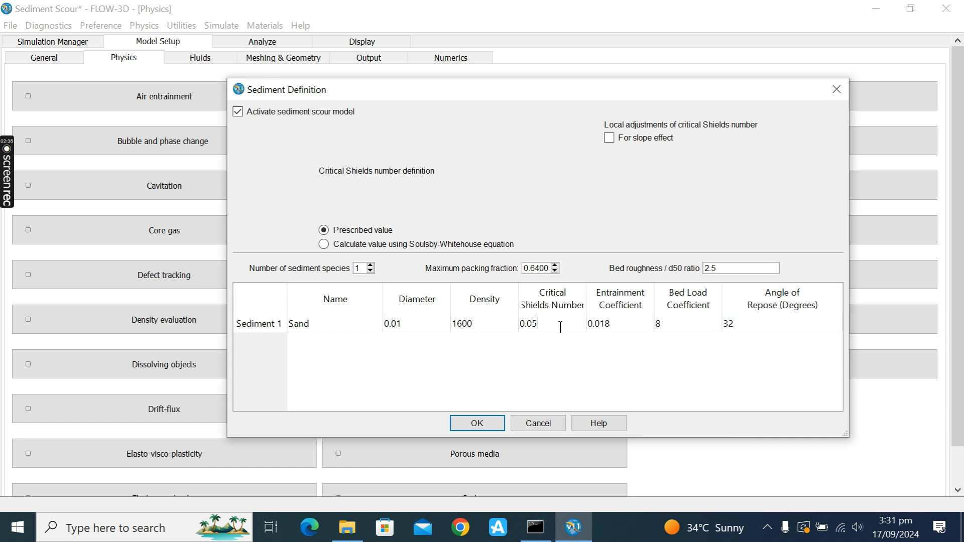
{"action": "left_click", "coordinate": [626, 324]}
{"action": "left_click", "coordinate": [749, 321]}
{"action": "left_click", "coordinate": [371, 265]}
{"action": "left_click", "coordinate": [371, 265]}
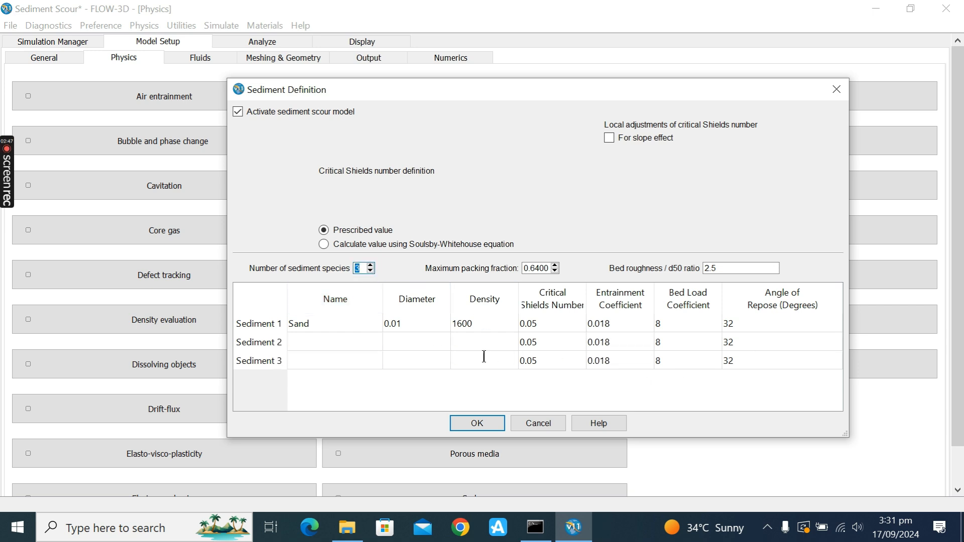
{"action": "left_click", "coordinate": [370, 271]}
{"action": "left_click", "coordinate": [371, 271]}
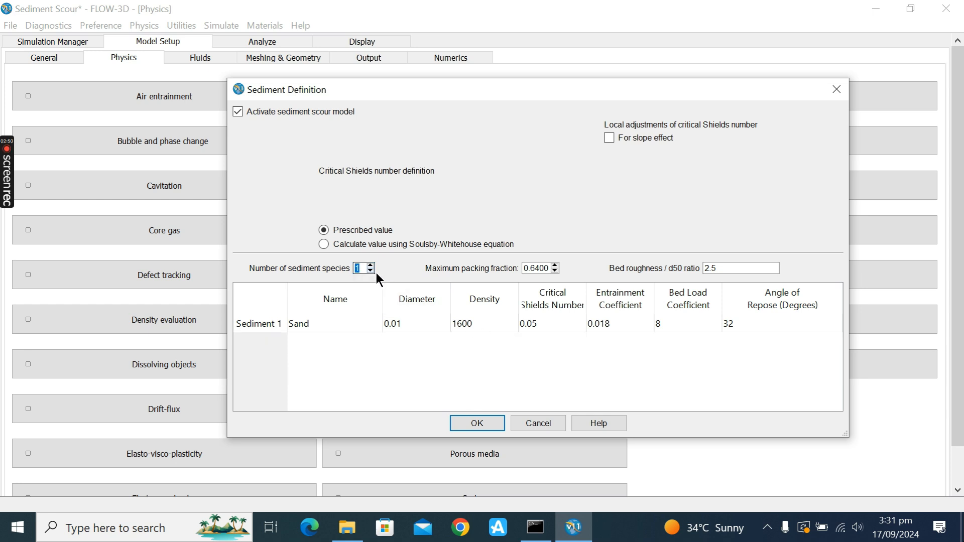
- Apply the sediment definition to the simulation's physics
{"action": "left_click", "coordinate": [491, 426]}
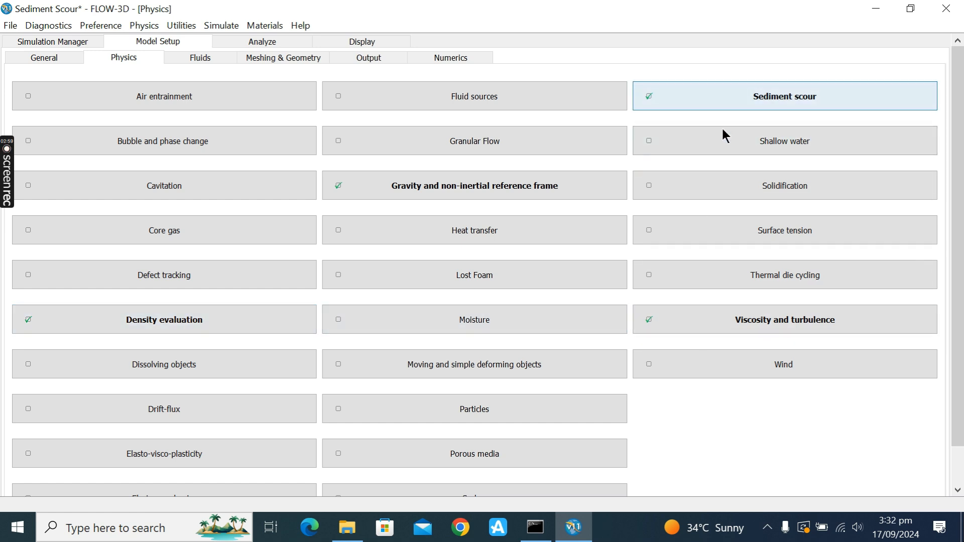
{"action": "mouse_move", "coordinate": [955, 148]}
{"action": "left_mouse_down"}
{"action": "mouse_move", "coordinate": [963, 194]}
{"action": "mouse_move", "coordinate": [962, 149]}
{"action": "left_mouse_up"}
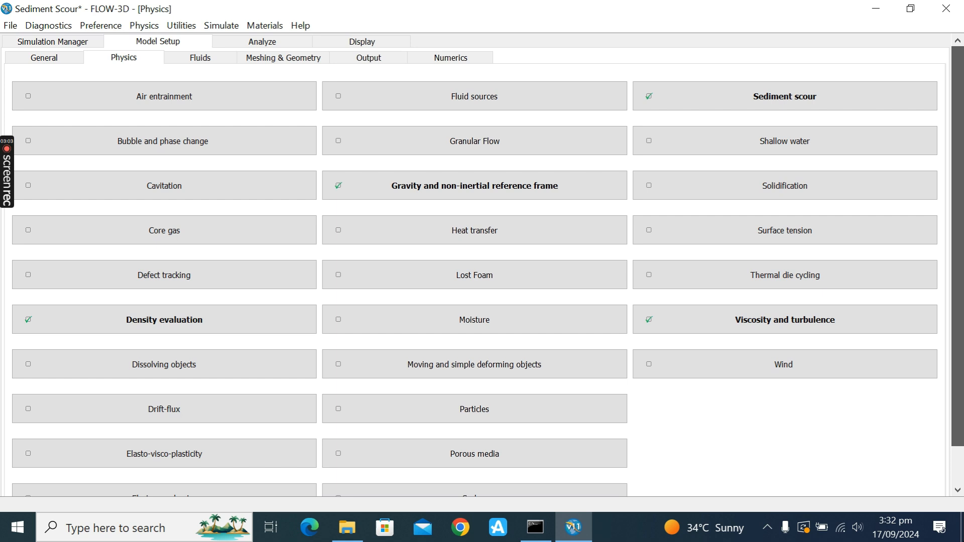
- Load Water_at_20_C from the materials database into Fluid 1, using SI units and Celsius and clearing all existing properties
{"action": "left_click", "coordinate": [201, 59]}
{"action": "double_click", "coordinate": [31, 104]}
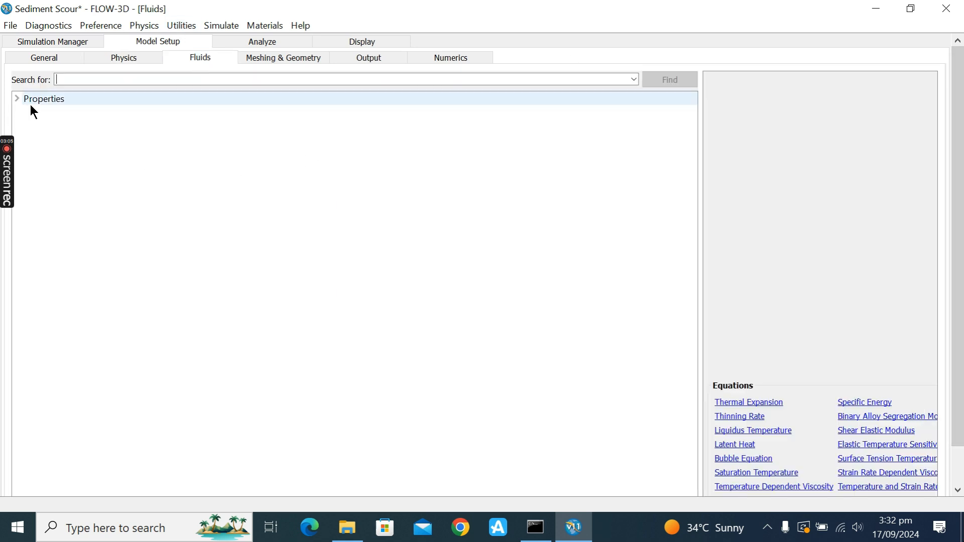
{"action": "left_click", "coordinate": [64, 112]}
{"action": "right_click", "coordinate": [64, 112]}
{"action": "left_click", "coordinate": [105, 122]}
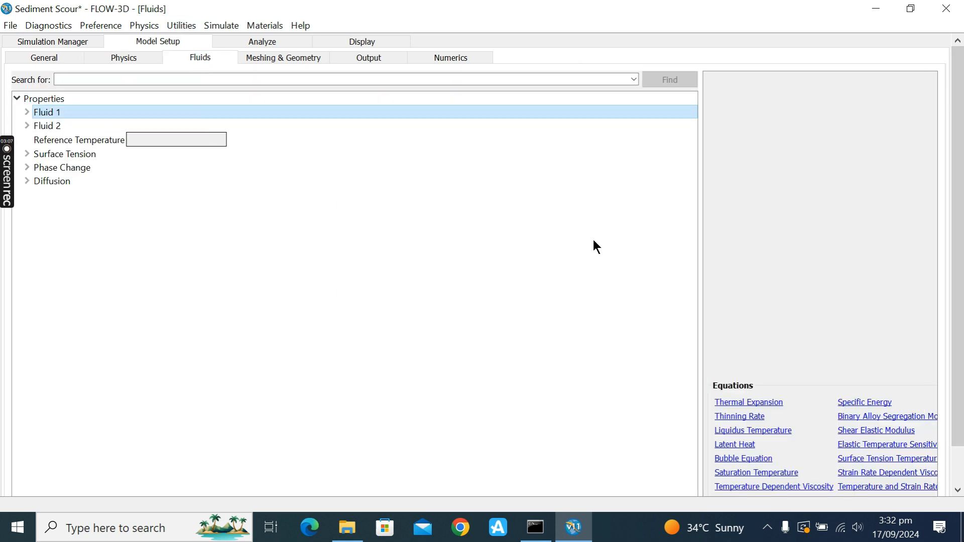
{"action": "left_click", "coordinate": [400, 229]}
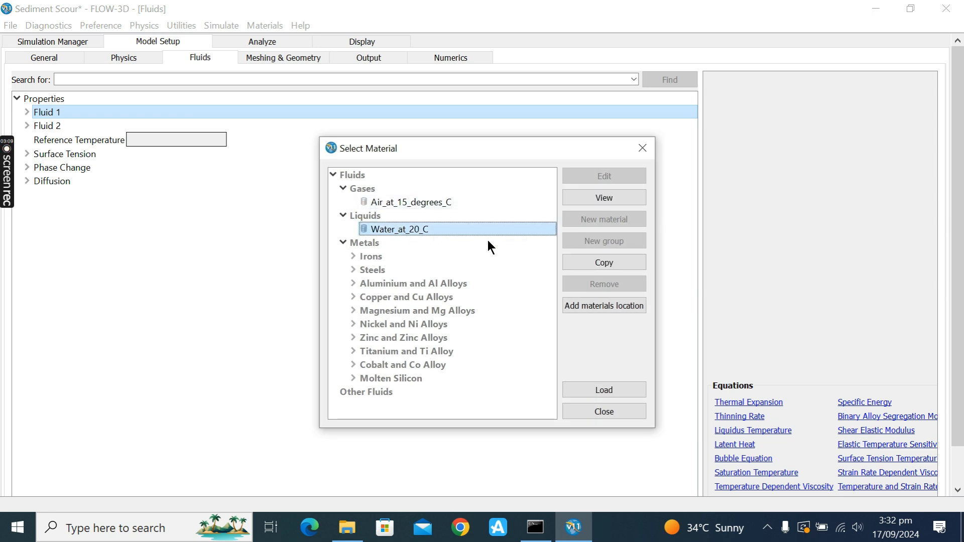
{"action": "left_click", "coordinate": [610, 390]}
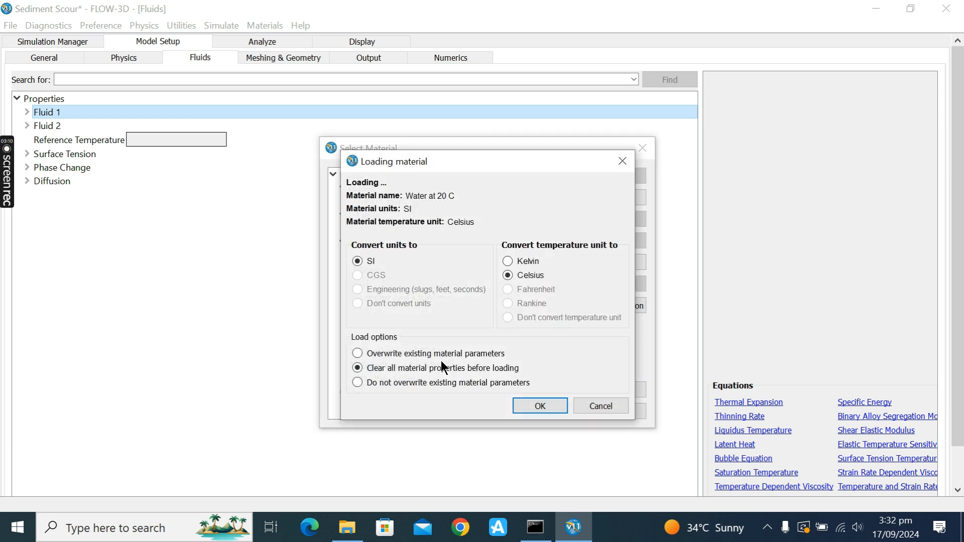
{"action": "left_click", "coordinate": [534, 408]}
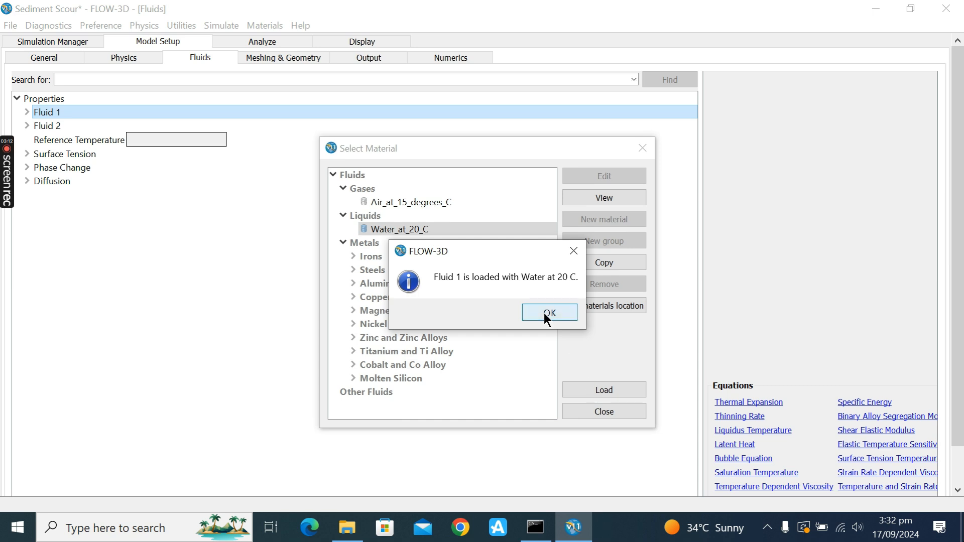
{"action": "left_click", "coordinate": [547, 315]}
- Add the file Sediment scour model.stl from the Simulation/Sediment Scour model folder on drive D to the geometry import list
{"action": "left_click", "coordinate": [306, 60]}
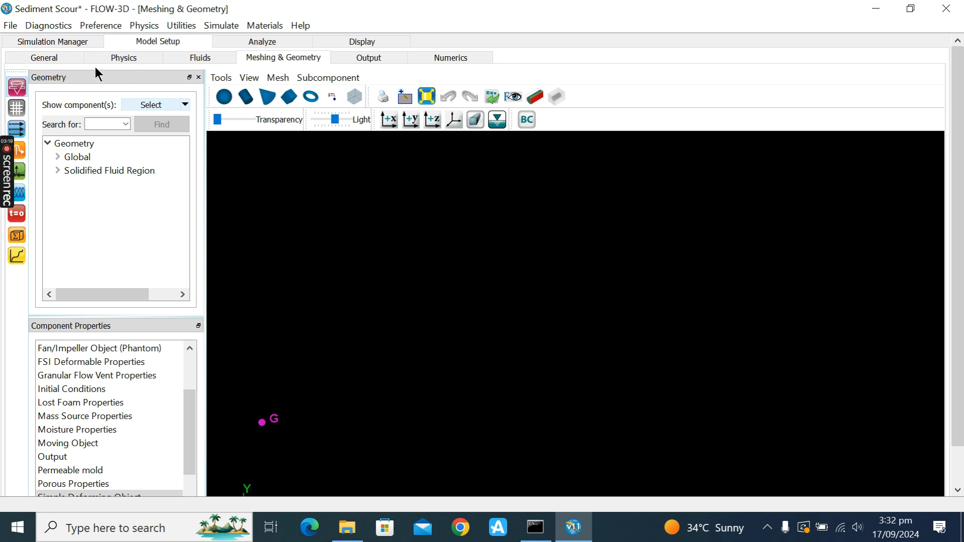
{"action": "left_click", "coordinate": [332, 97]}
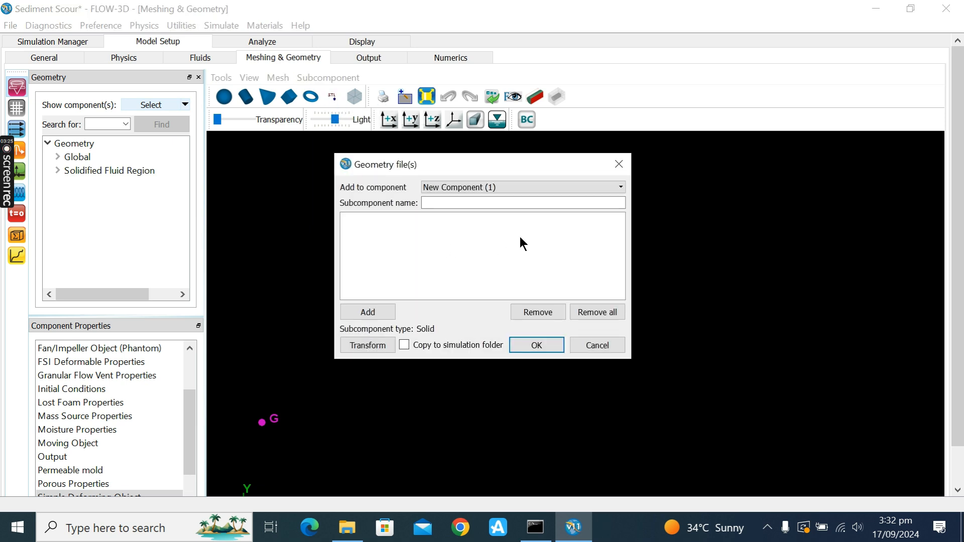
{"action": "left_click", "coordinate": [366, 313]}
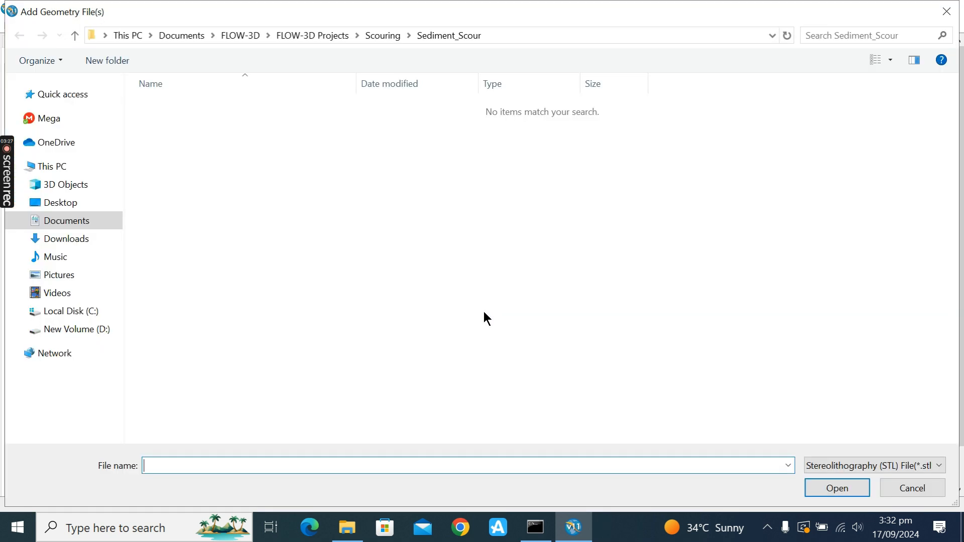
{"action": "left_click", "coordinate": [73, 329]}
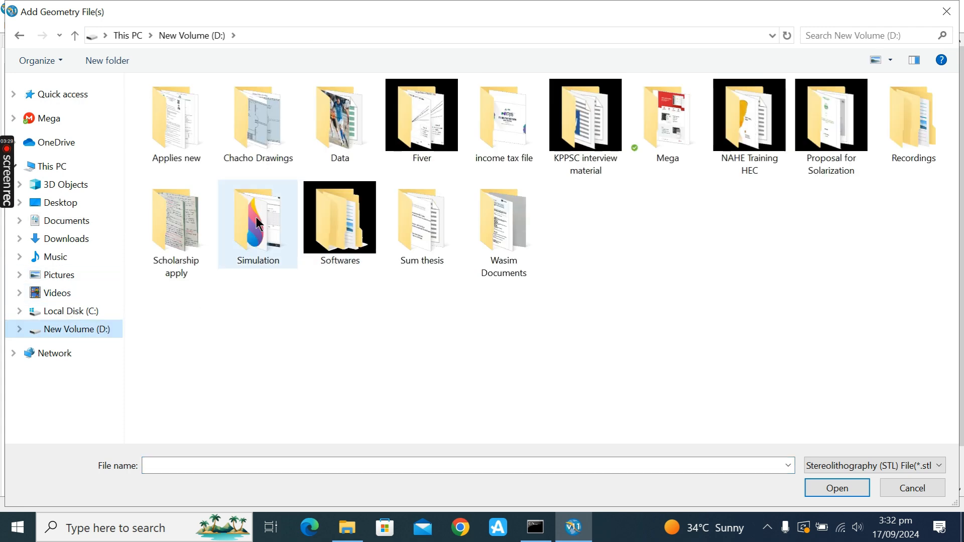
{"action": "double_click", "coordinate": [253, 224]}
{"action": "double_click", "coordinate": [206, 122]}
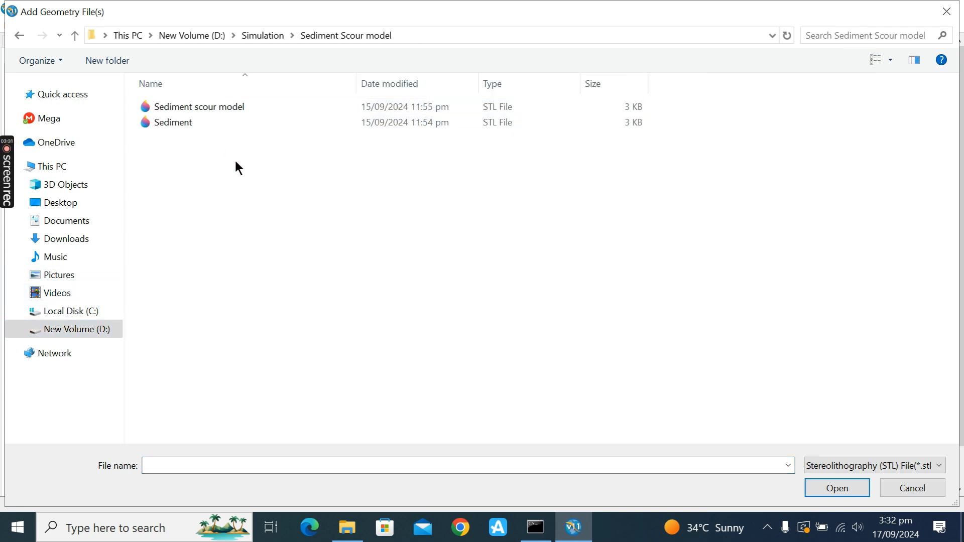
{"action": "left_click", "coordinate": [195, 108]}
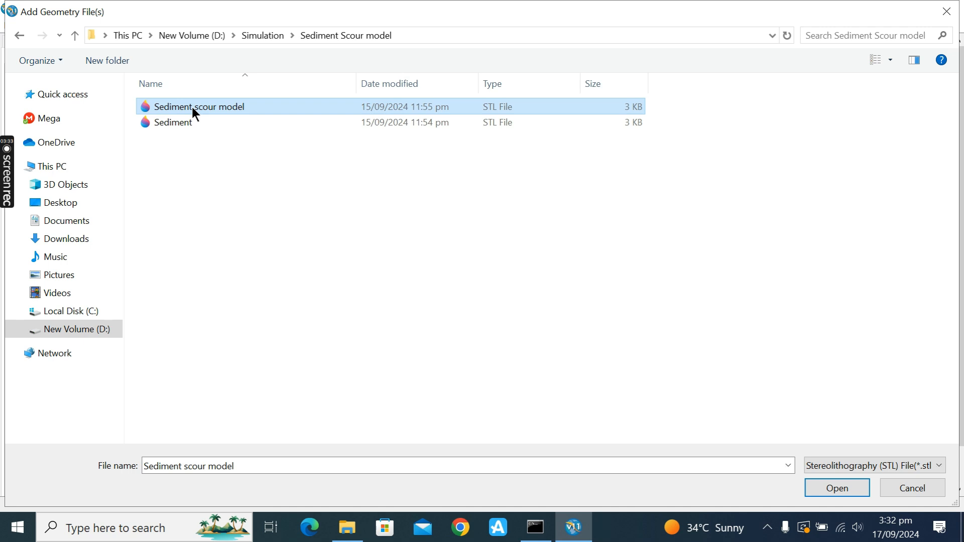
{"action": "double_click", "coordinate": [194, 109]}
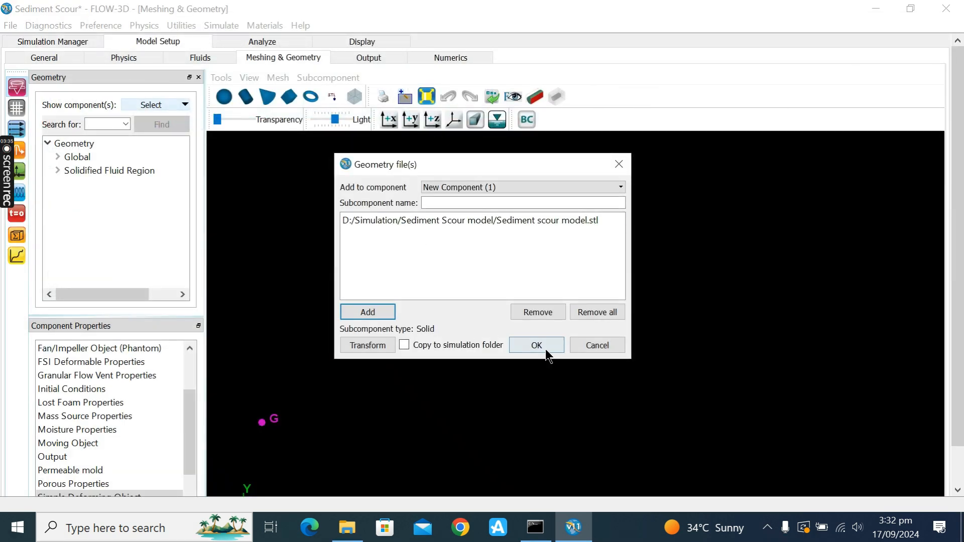
- Create the imported model as a new Solid component named Geometry
{"action": "left_click", "coordinate": [546, 346]}
{"action": "left_click", "coordinate": [482, 184]}
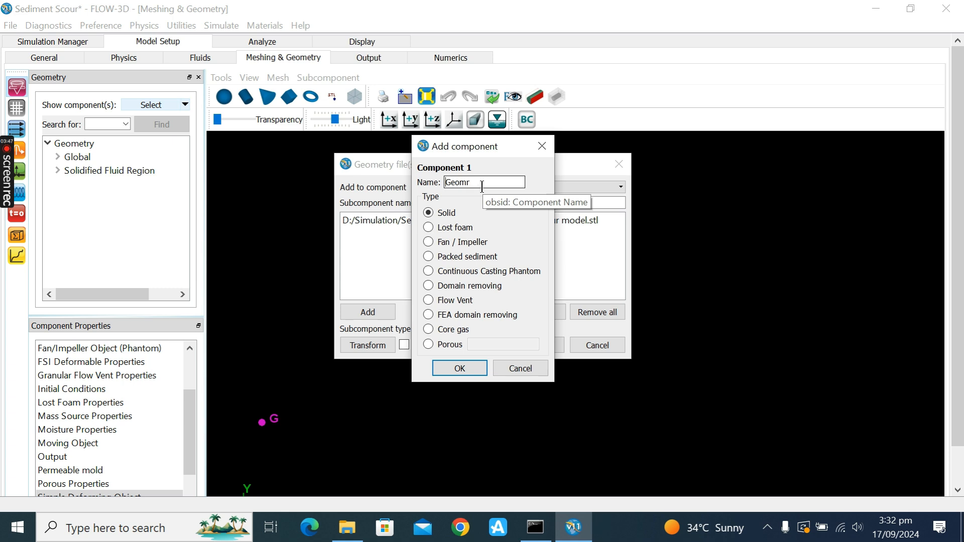
{"action": "key", "text": "BackSpace"}
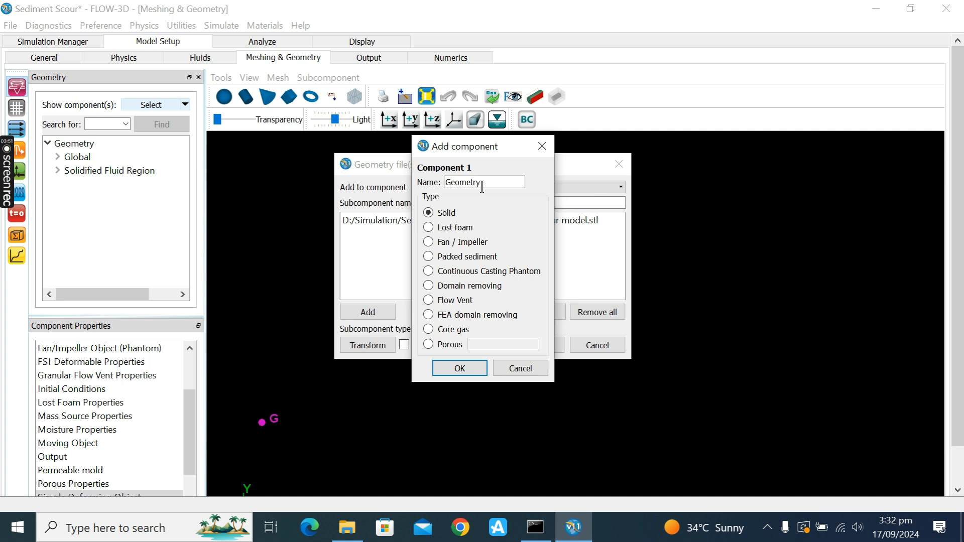
{"action": "key", "text": "Return"}
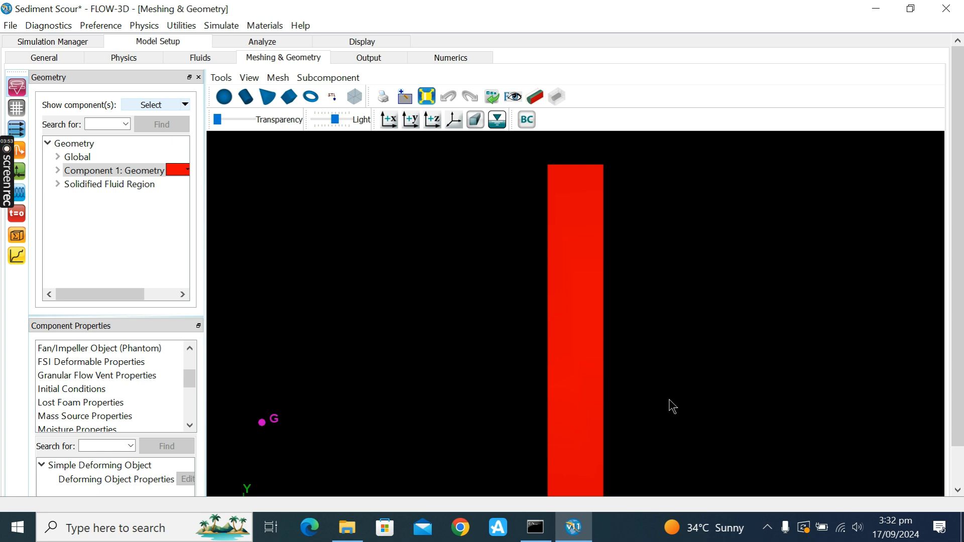
- Load the Ceramic material into the Geometry component, using SI units and Celsius and clearing all material properties before loading
{"action": "left_click_drag", "start_coordinate": [585, 366], "coordinate": [609, 350]}
{"action": "scroll", "coordinate": [953, 267], "scroll_direction": "down", "scroll_amount": 2}
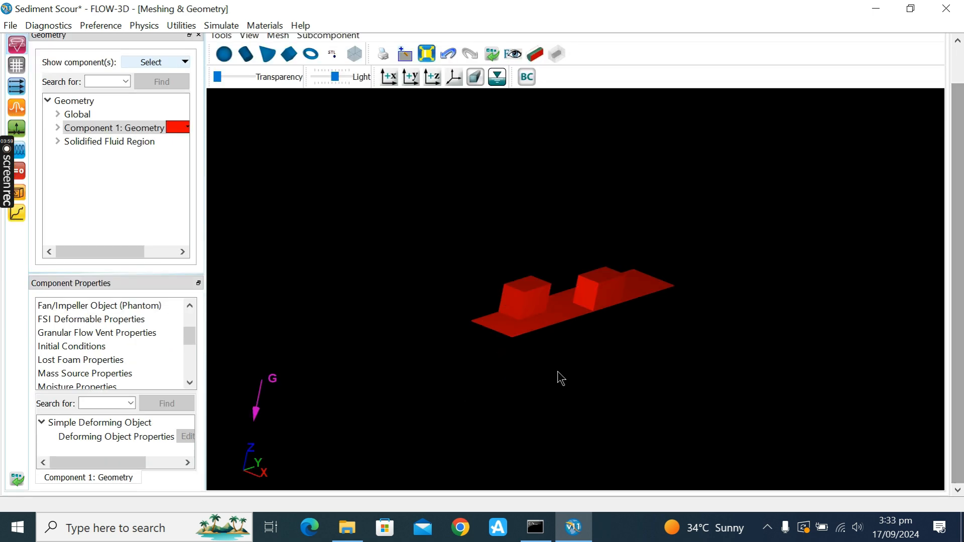
{"action": "mouse_move", "coordinate": [536, 363]}
{"action": "left_mouse_down"}
{"action": "mouse_move", "coordinate": [574, 361]}
{"action": "mouse_move", "coordinate": [400, 348]}
{"action": "mouse_move", "coordinate": [428, 381]}
{"action": "mouse_move", "coordinate": [622, 392]}
{"action": "left_mouse_up"}
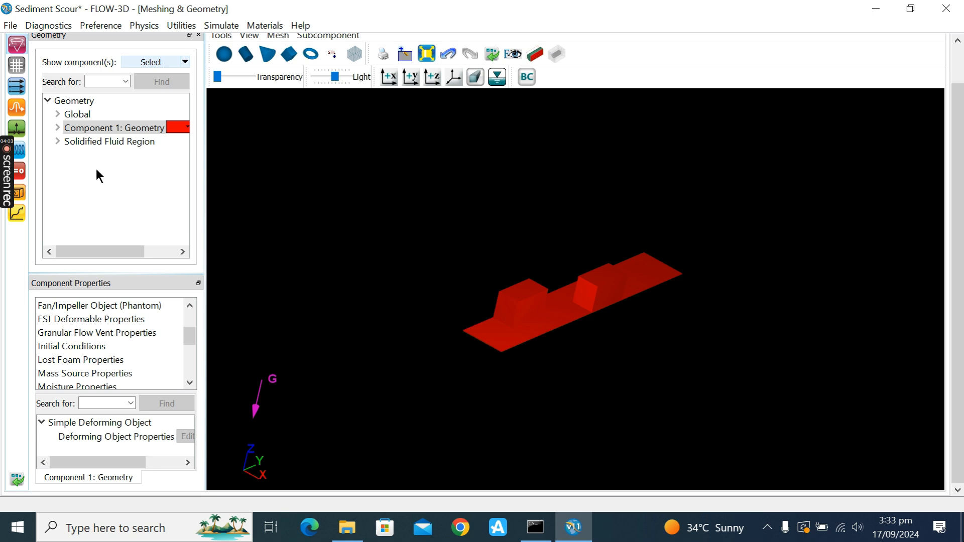
{"action": "right_click", "coordinate": [139, 138]}
{"action": "left_click", "coordinate": [204, 141]}
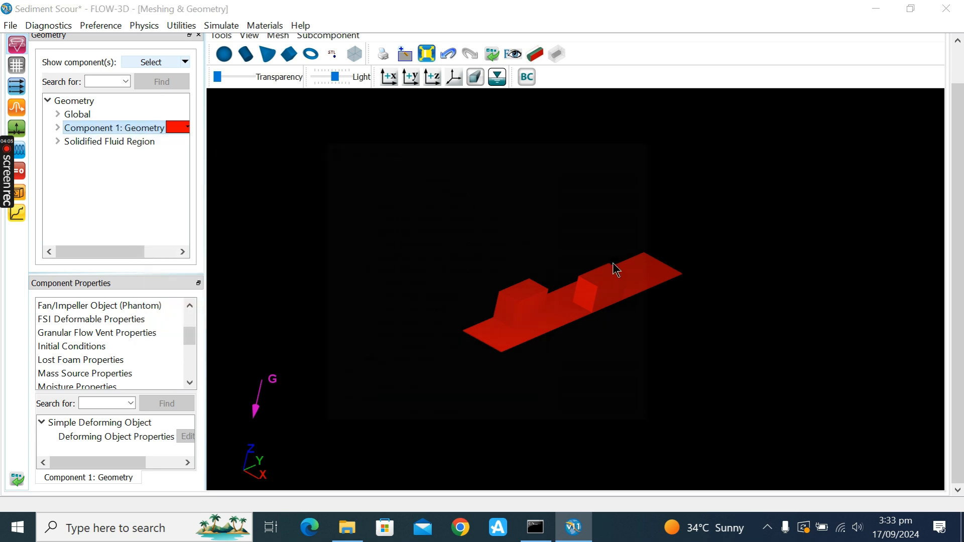
{"action": "scroll", "coordinate": [552, 341], "scroll_direction": "down", "scroll_amount": 4}
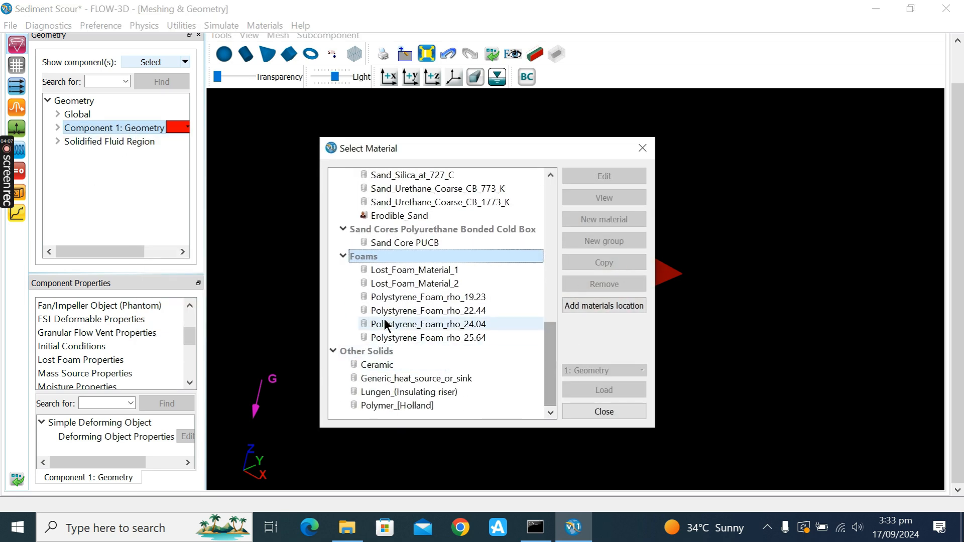
{"action": "left_click", "coordinate": [402, 365]}
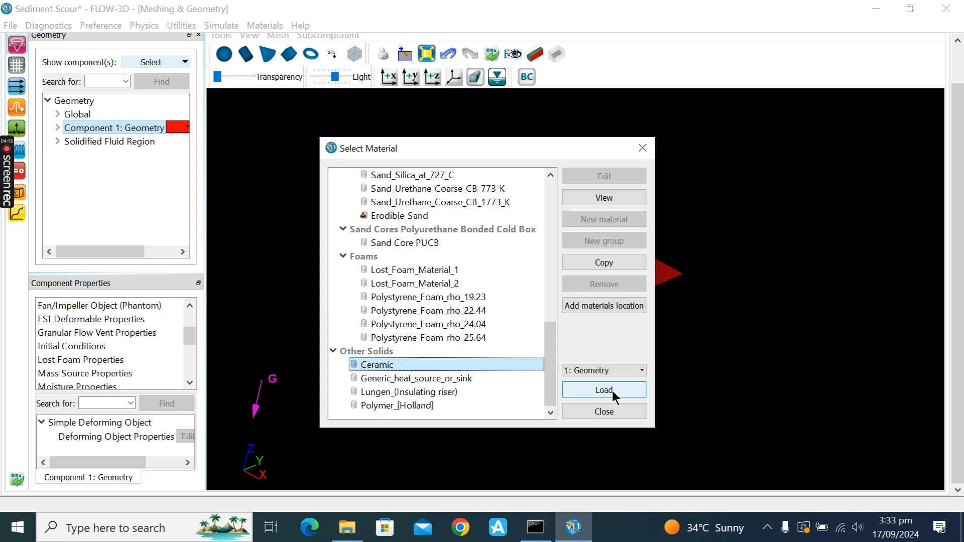
{"action": "left_click", "coordinate": [576, 389]}
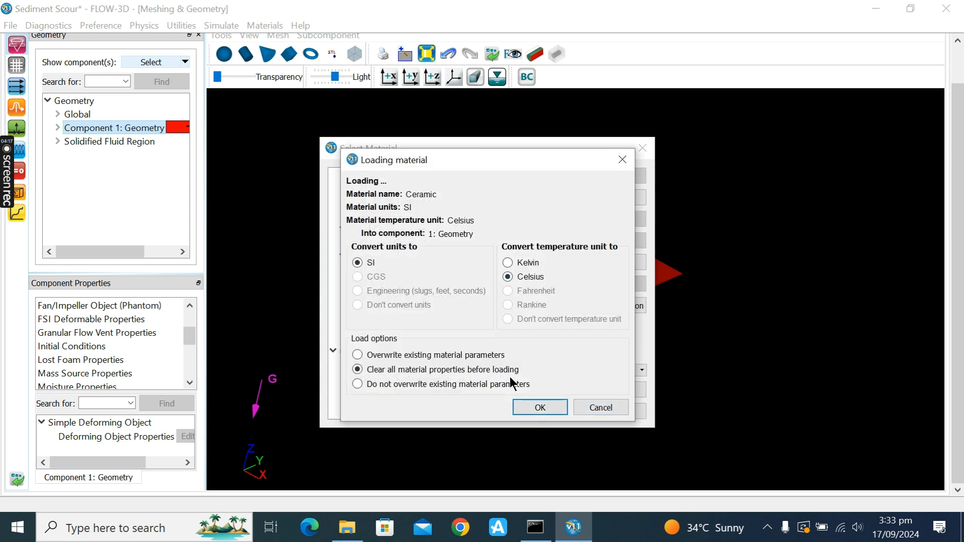
{"action": "left_click", "coordinate": [538, 407]}
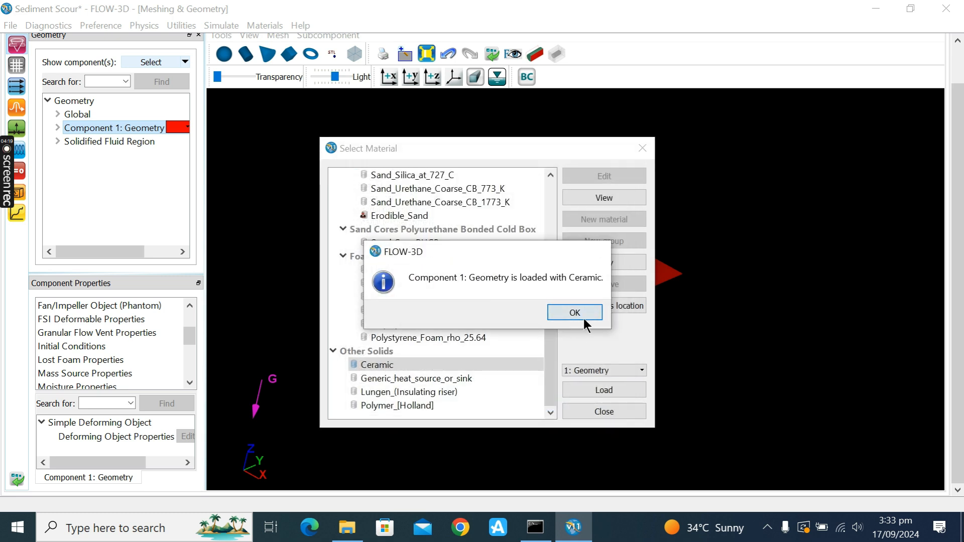
{"action": "left_click", "coordinate": [575, 312]}
{"action": "left_click_drag", "start_coordinate": [595, 273], "coordinate": [551, 351]}
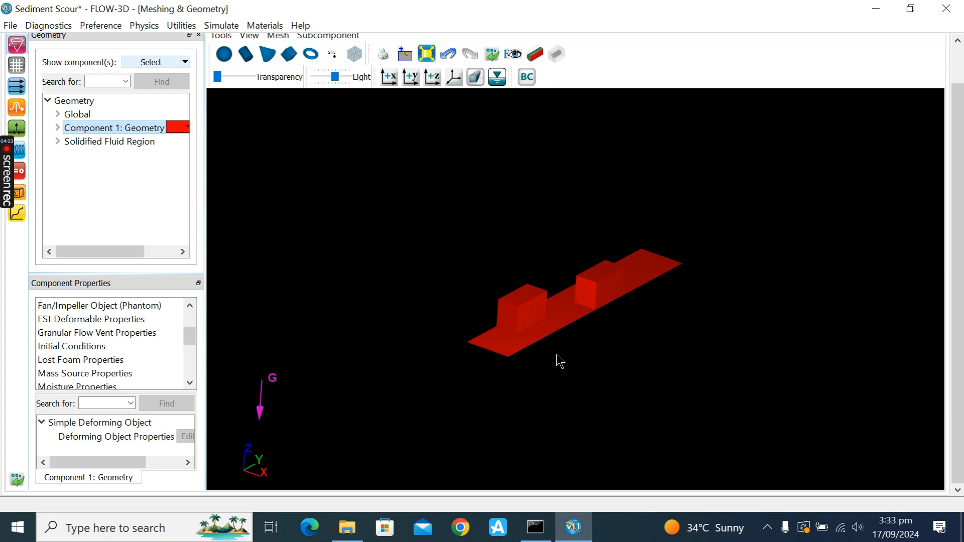
{"action": "left_click_drag", "start_coordinate": [629, 321], "coordinate": [631, 363]}
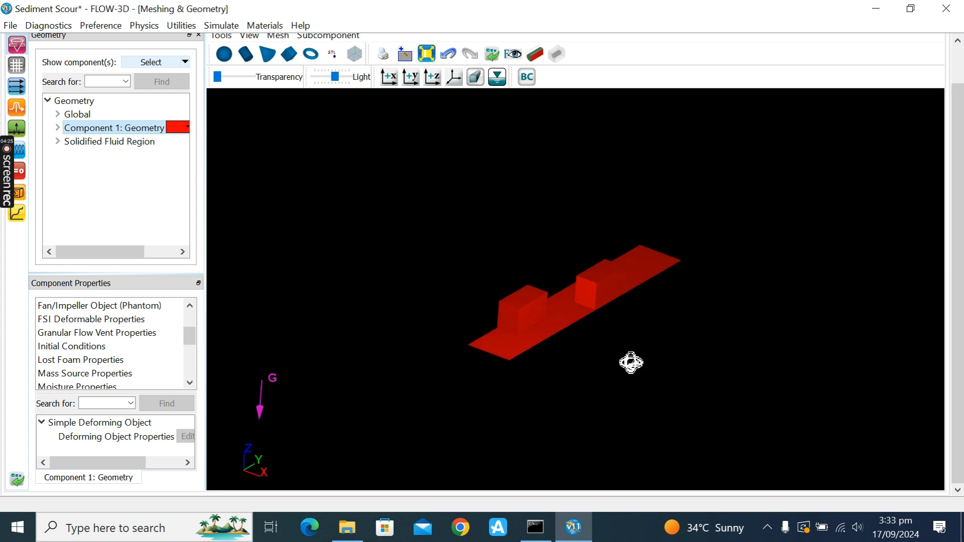
{"action": "left_click_drag", "start_coordinate": [585, 331], "coordinate": [642, 319]}
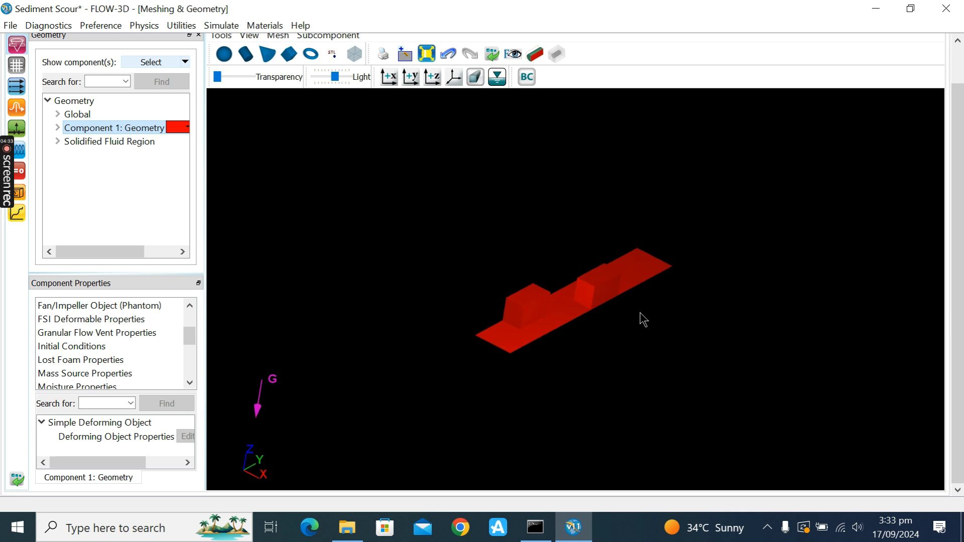
{"action": "left_click_drag", "start_coordinate": [497, 246], "coordinate": [542, 314]}
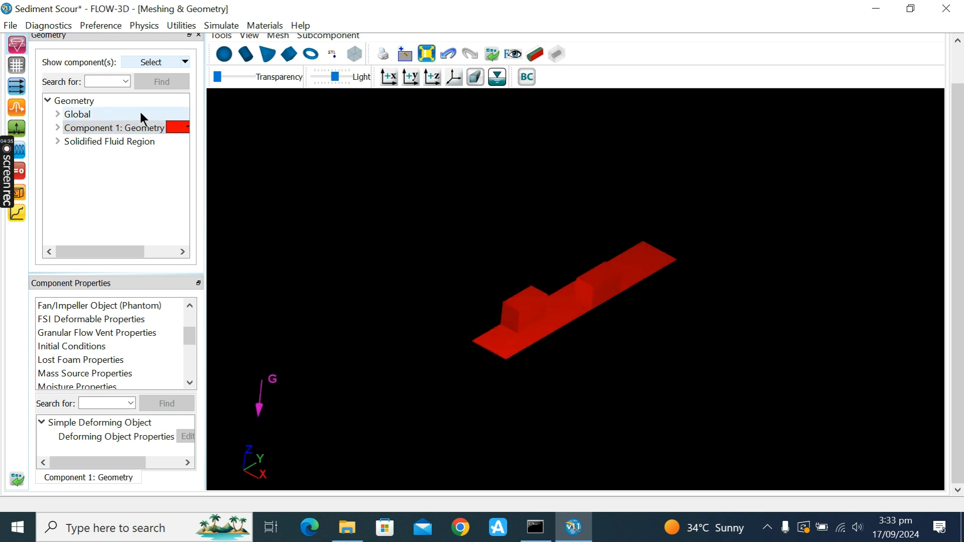
- Add Sediment.stl from the Simulation/Sediment Scour model folder on drive D to the geometry import list for New Component (2)
{"action": "left_click", "coordinate": [332, 54]}
{"action": "left_click", "coordinate": [500, 188]}
{"action": "left_click", "coordinate": [491, 206]}
{"action": "left_click", "coordinate": [377, 311]}
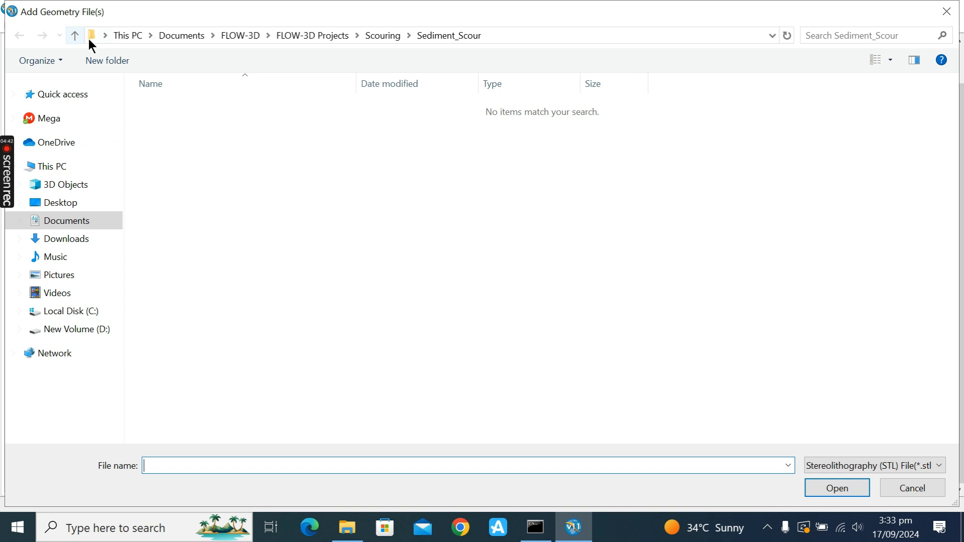
{"action": "left_click", "coordinate": [90, 36]}
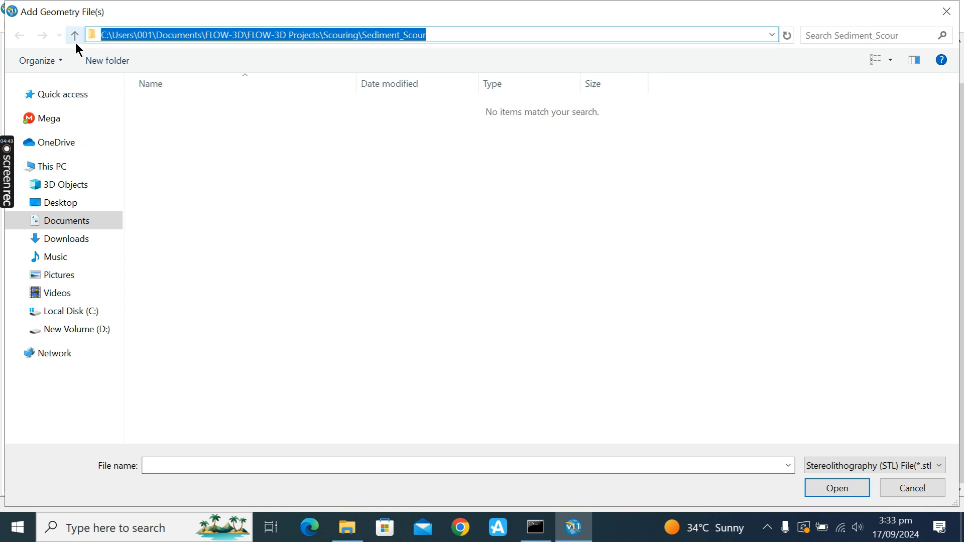
{"action": "left_click", "coordinate": [75, 36]}
{"action": "left_click", "coordinate": [74, 37]}
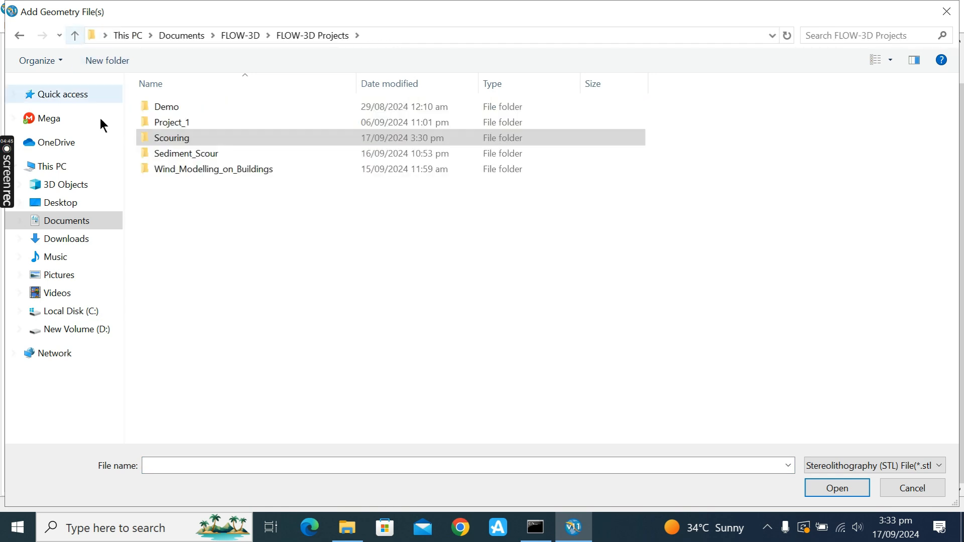
{"action": "left_click", "coordinate": [66, 329]}
{"action": "double_click", "coordinate": [237, 206]}
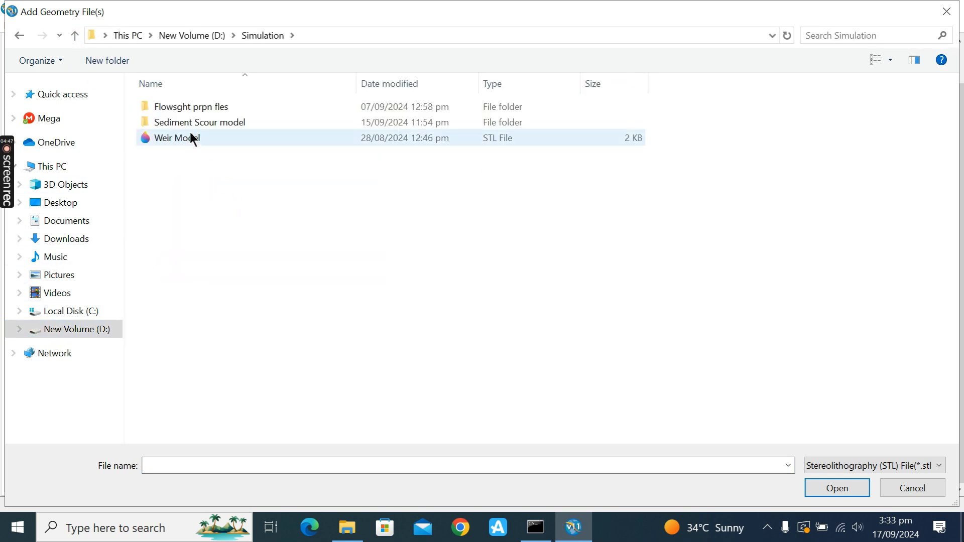
{"action": "double_click", "coordinate": [186, 121]}
{"action": "left_click", "coordinate": [182, 125]}
{"action": "double_click", "coordinate": [182, 124]}
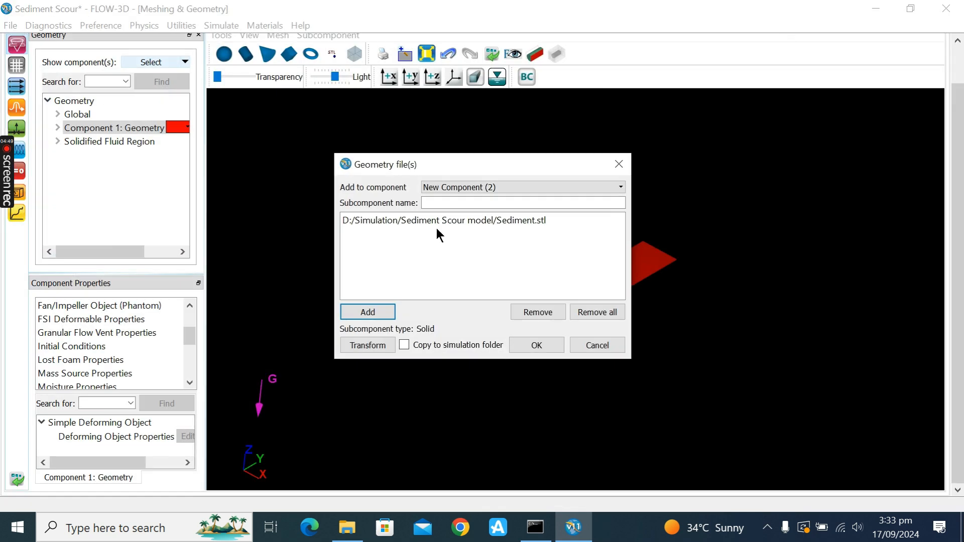
- Create the second imported model as a Packed sediment component named Sediment
{"action": "left_click", "coordinate": [536, 346]}
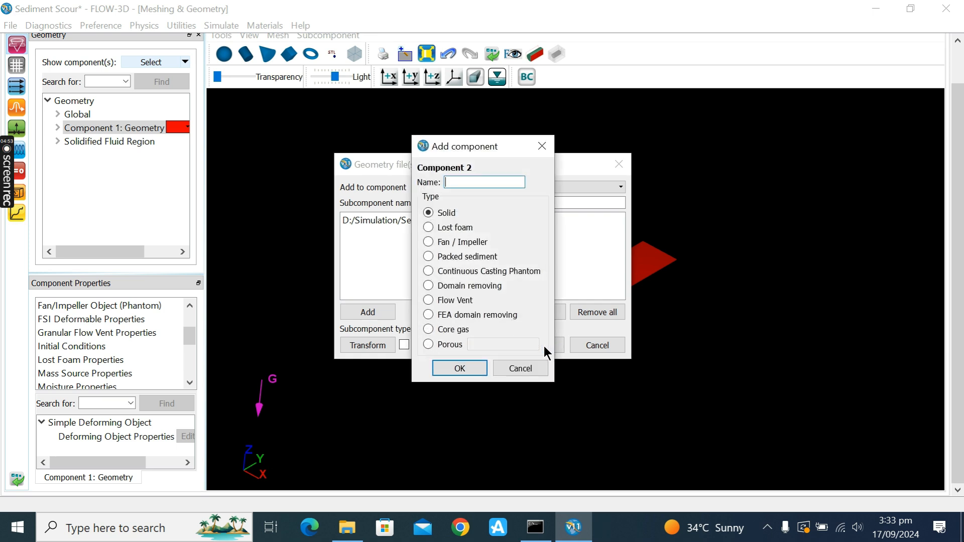
{"action": "left_click", "coordinate": [462, 258]}
{"action": "left_click", "coordinate": [462, 183]}
{"action": "type", "text": "s"}
{"action": "key", "text": "BackSpace"}
{"action": "type", "text": "Sediment"}
{"action": "key", "text": "Return"}
{"action": "key", "text": "Return"}
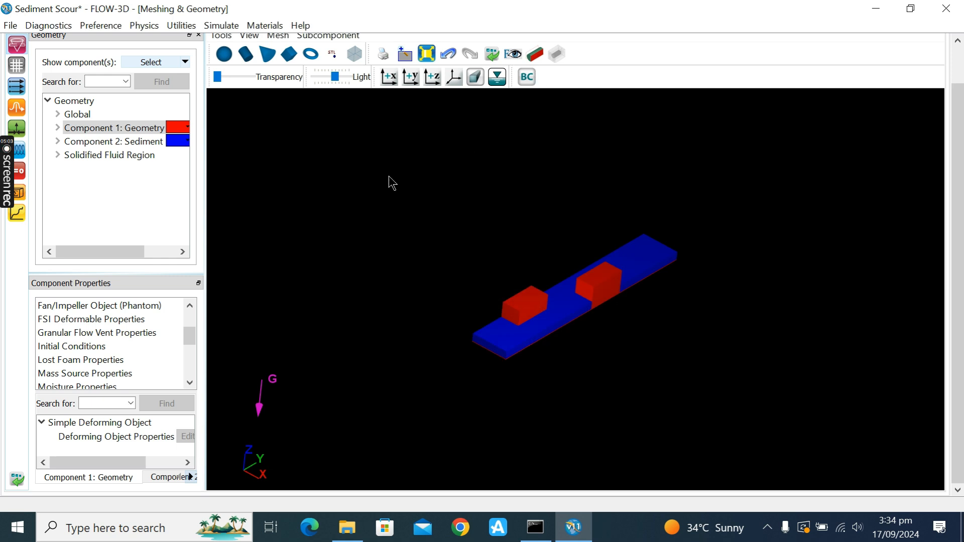
- Examine the Sediment component's properties, including its component type, heat transfer mode and subcomponents
{"action": "left_click_drag", "start_coordinate": [631, 329], "coordinate": [667, 255]}
{"action": "scroll", "coordinate": [611, 317], "scroll_direction": "down", "scroll_amount": 5}
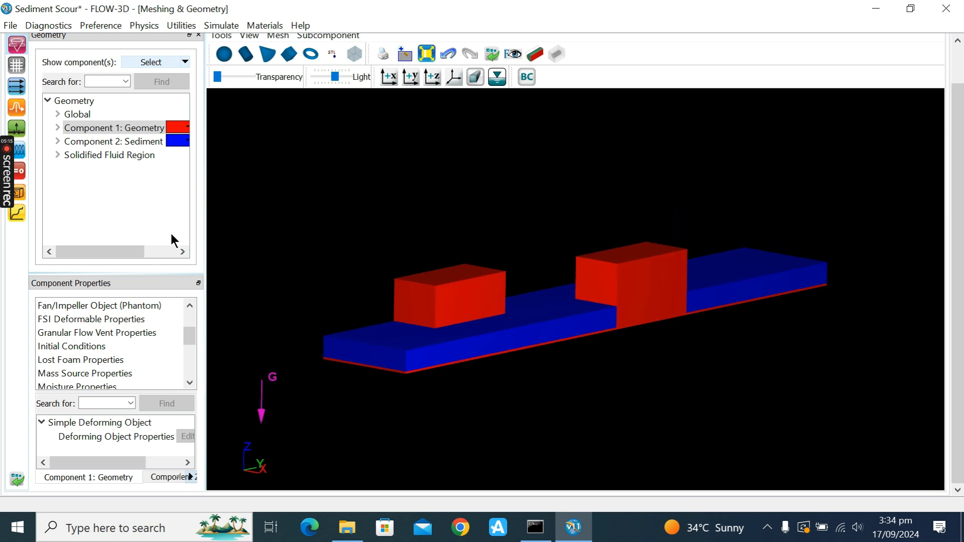
{"action": "left_click_drag", "start_coordinate": [206, 163], "coordinate": [253, 164]}
{"action": "left_click", "coordinate": [122, 141]}
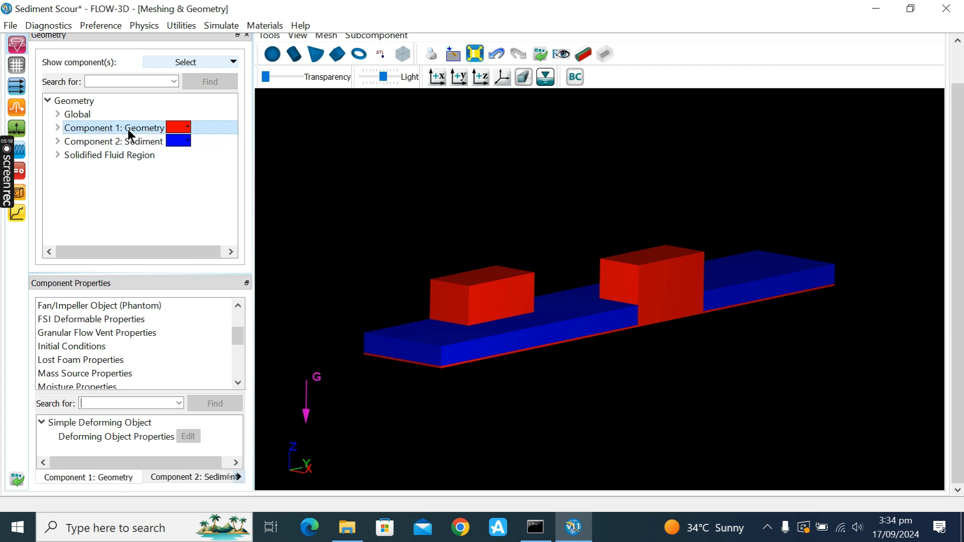
{"action": "double_click", "coordinate": [124, 140]}
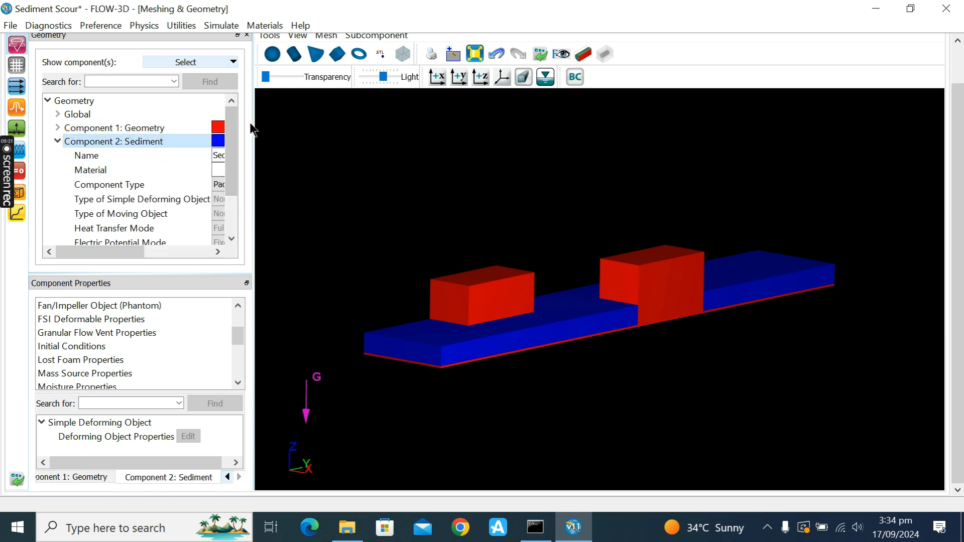
{"action": "left_click_drag", "start_coordinate": [254, 123], "coordinate": [317, 185]}
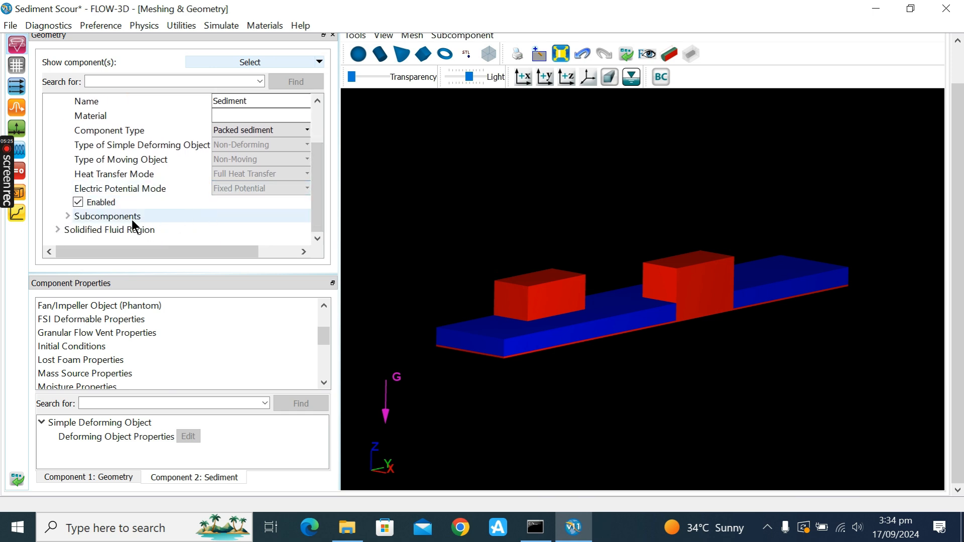
{"action": "mouse_move", "coordinate": [320, 167]}
{"action": "left_mouse_down"}
{"action": "mouse_move", "coordinate": [322, 116]}
{"action": "mouse_move", "coordinate": [318, 179]}
{"action": "left_mouse_up"}
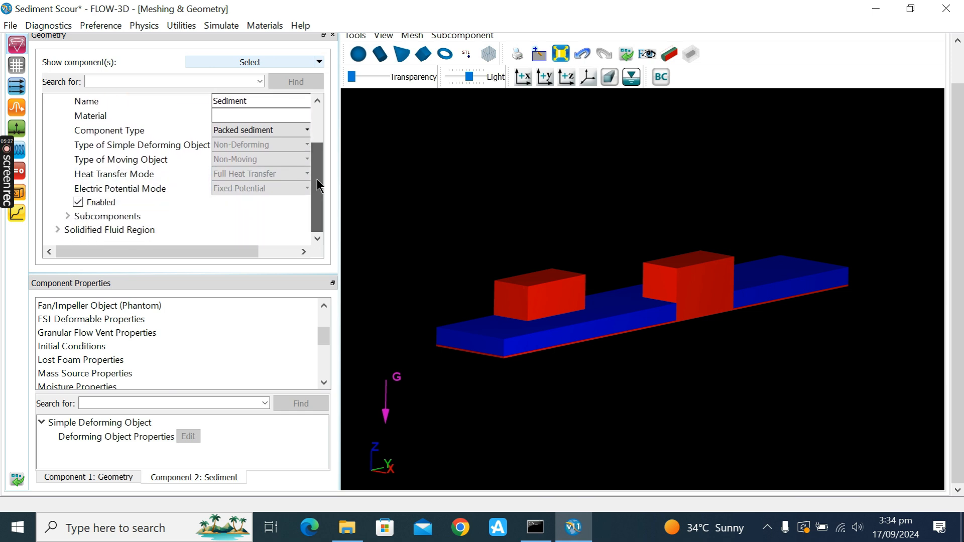
{"action": "double_click", "coordinate": [122, 220]}
{"action": "left_click", "coordinate": [308, 176]}
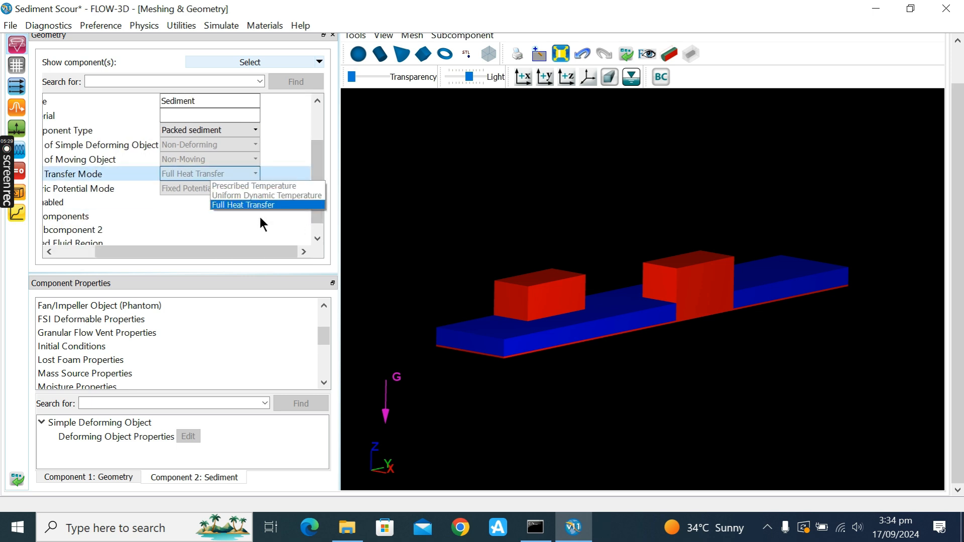
{"action": "left_click", "coordinate": [180, 239]}
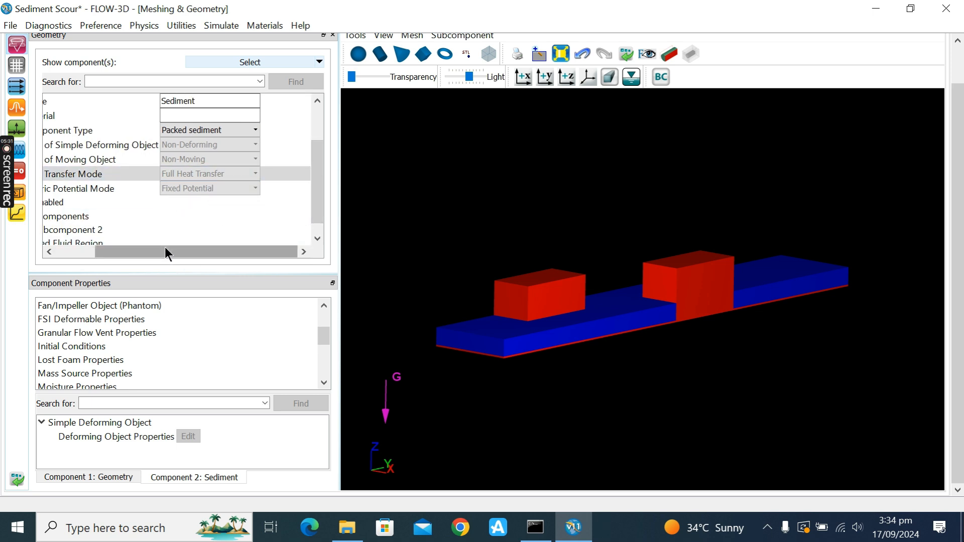
- Set the Sand packed sediment fraction of the Sediment component's subcomponent to 100%
{"action": "left_click_drag", "start_coordinate": [165, 251], "coordinate": [125, 251]}
{"action": "left_click", "coordinate": [122, 229]}
{"action": "double_click", "coordinate": [122, 231]}
{"action": "left_click_drag", "start_coordinate": [321, 147], "coordinate": [318, 215]}
{"action": "double_click", "coordinate": [152, 226]}
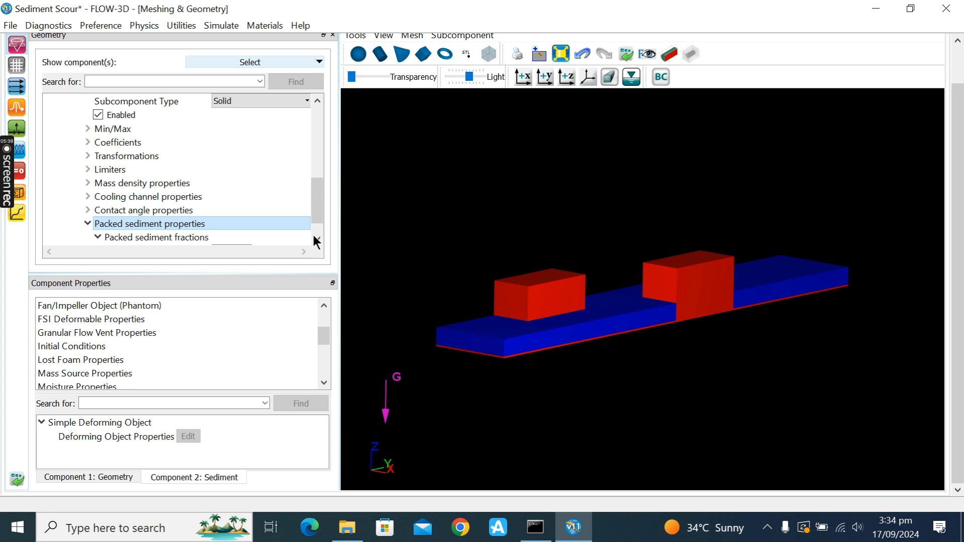
{"action": "scroll", "coordinate": [316, 232], "scroll_direction": "down", "scroll_amount": 1}
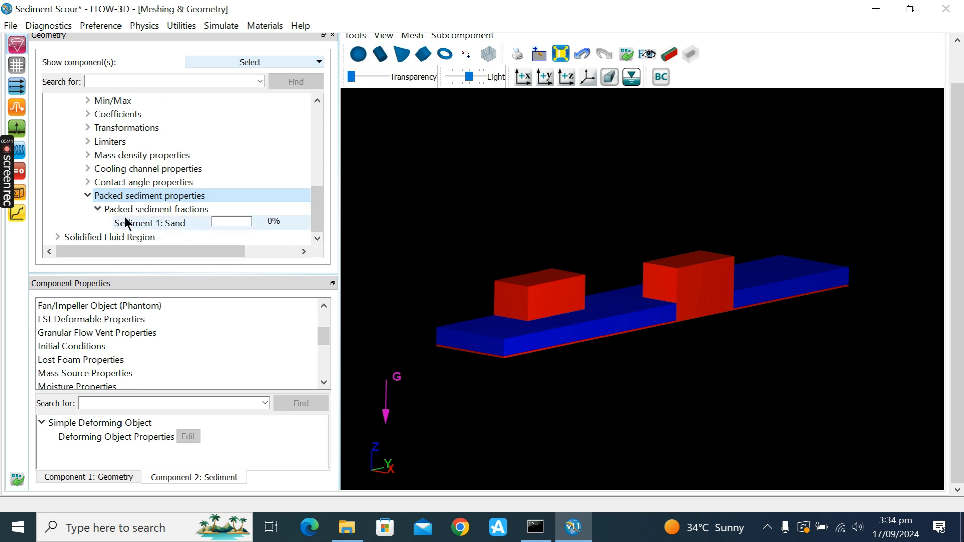
{"action": "left_click", "coordinate": [140, 223]}
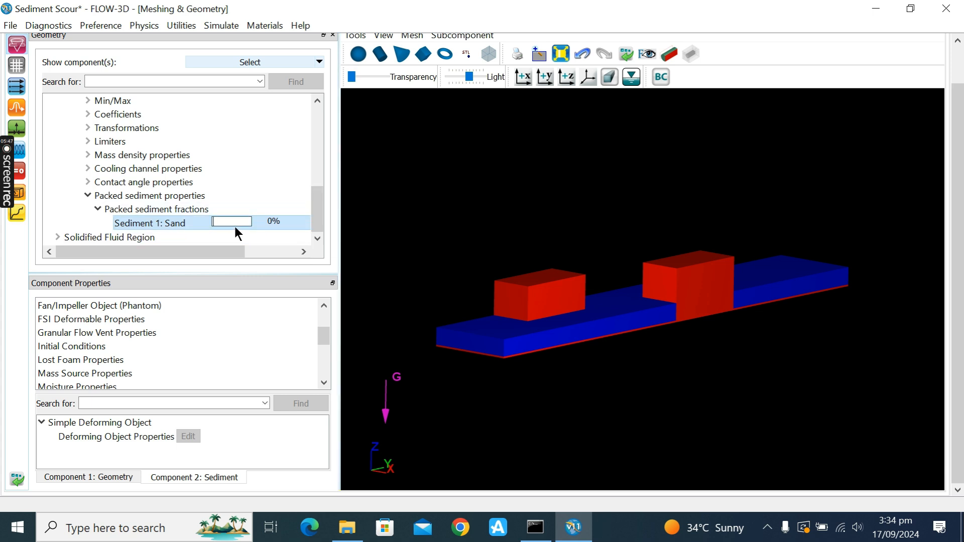
{"action": "type", "text": "00"}
{"action": "left_click", "coordinate": [278, 181]}
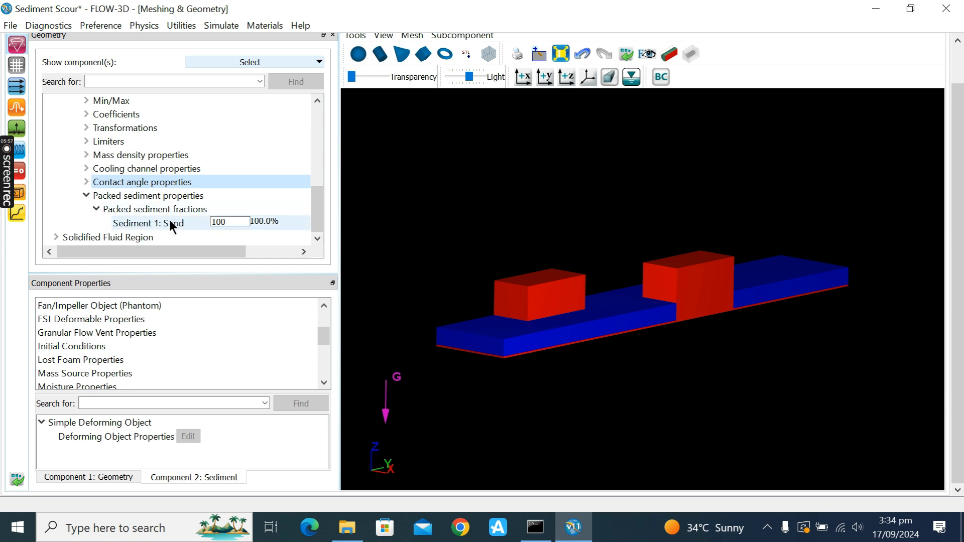
{"action": "left_click", "coordinate": [243, 221]}
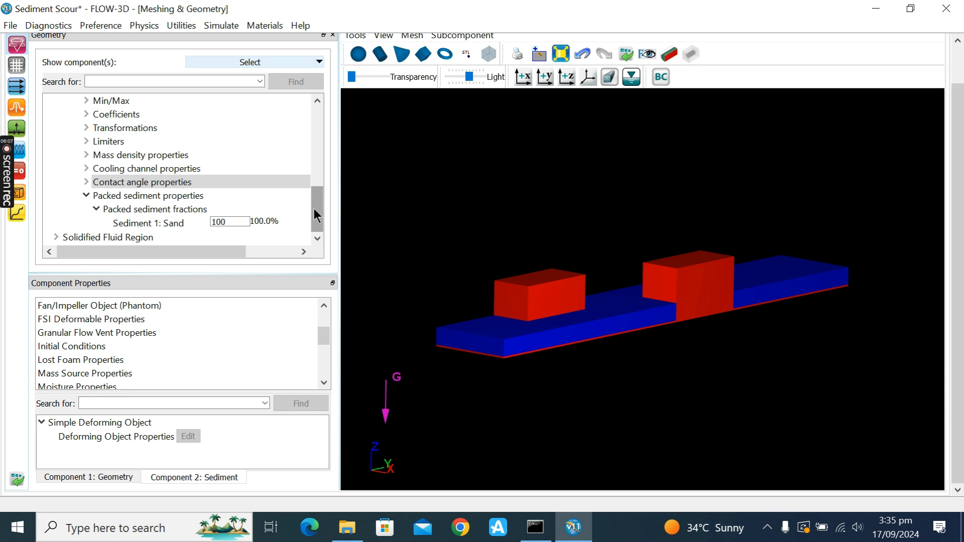
- Add a mesh block to the Cartesian mesh and set its total cells to 20000
{"action": "left_click_drag", "start_coordinate": [314, 209], "coordinate": [323, 125]}
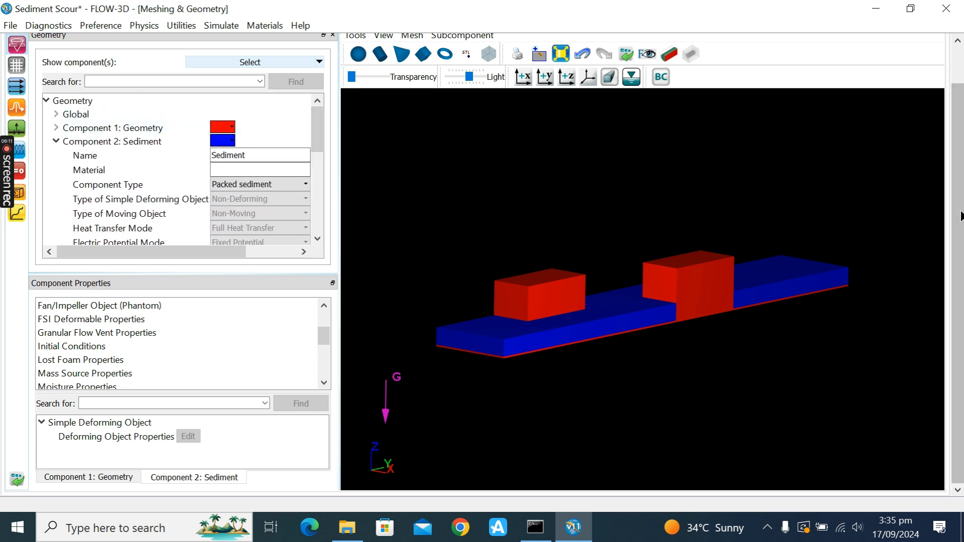
{"action": "scroll", "coordinate": [956, 253], "scroll_direction": "up", "scroll_amount": 2}
{"action": "left_click_drag", "start_coordinate": [631, 318], "coordinate": [703, 310]}
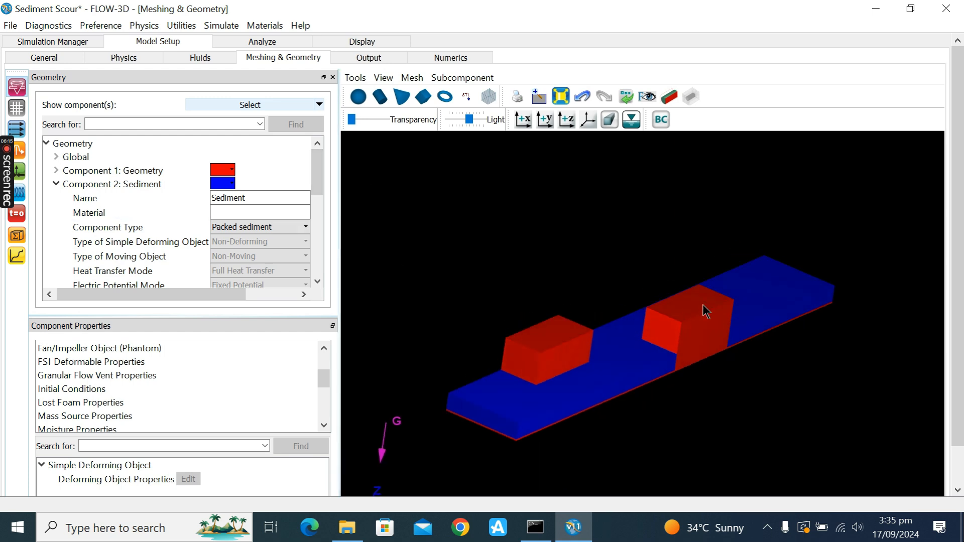
{"action": "left_click", "coordinate": [17, 108]}
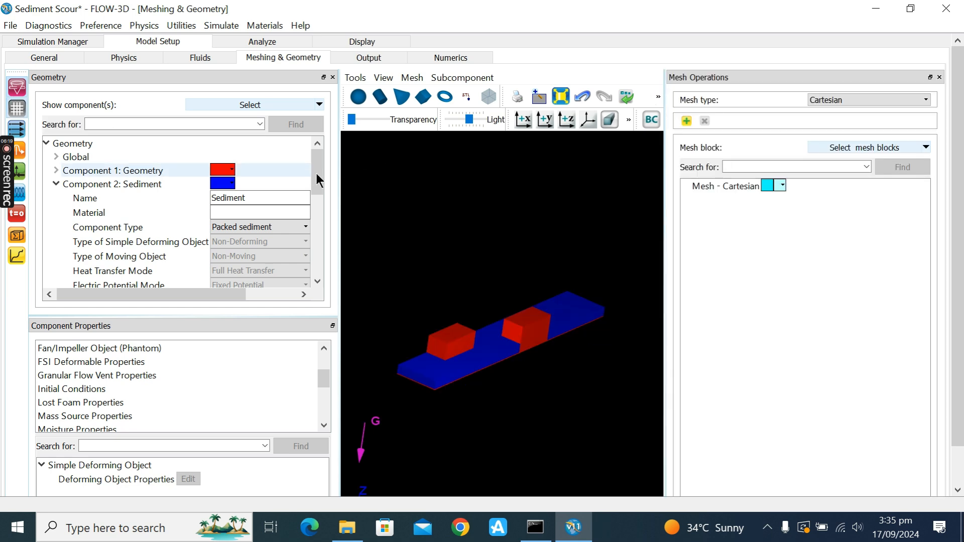
{"action": "left_click_drag", "start_coordinate": [340, 177], "coordinate": [163, 189]}
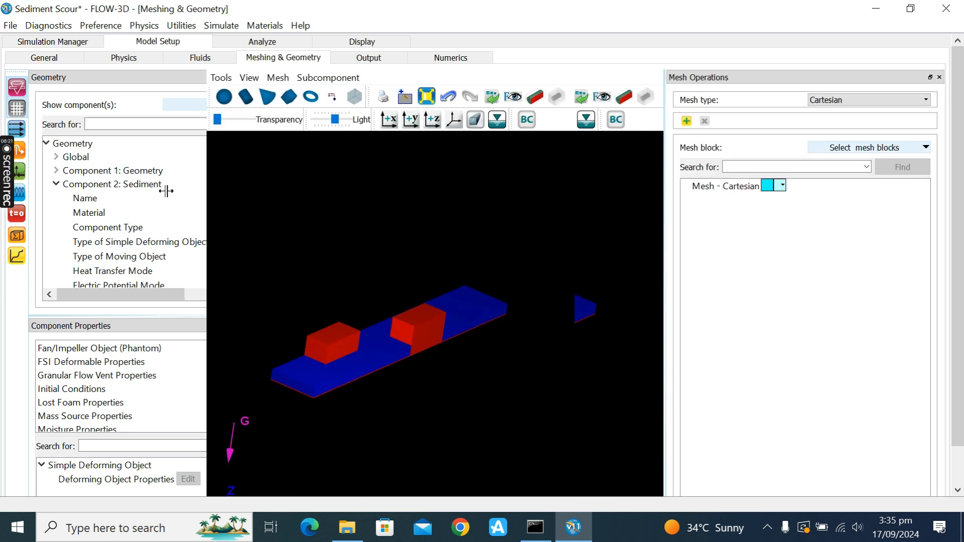
{"action": "left_click", "coordinate": [757, 187]}
{"action": "right_click", "coordinate": [777, 185]}
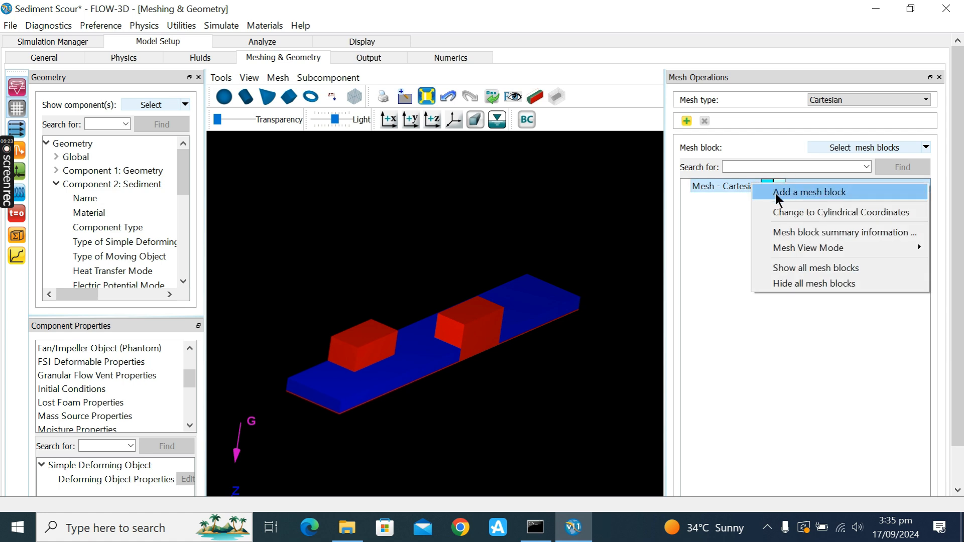
{"action": "left_click", "coordinate": [781, 192]}
{"action": "left_click_drag", "start_coordinate": [577, 291], "coordinate": [502, 321]}
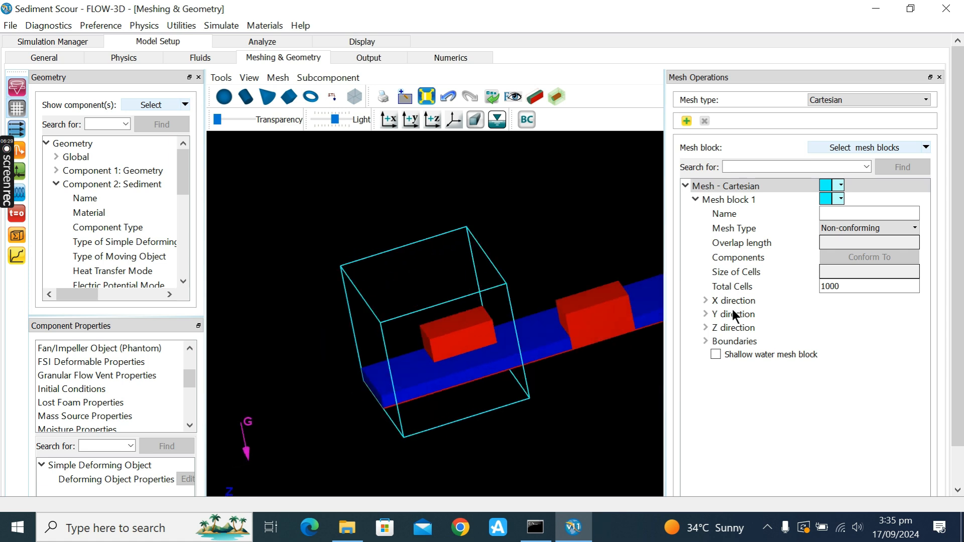
{"action": "left_click", "coordinate": [851, 288]}
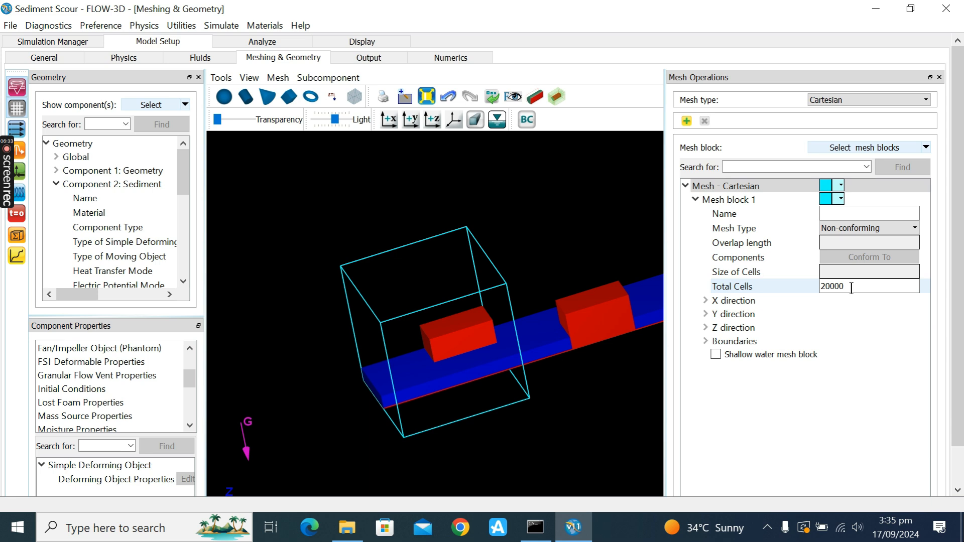
{"action": "left_click", "coordinate": [753, 301]}
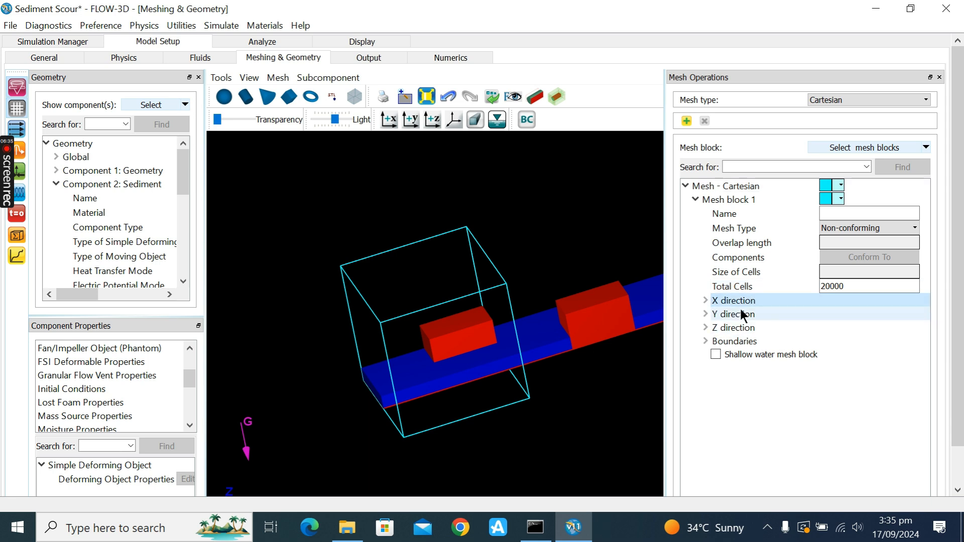
- Preview mesh block 1 with its grid lines around the geometry and return its view mode to Outline
{"action": "right_click", "coordinate": [771, 187]}
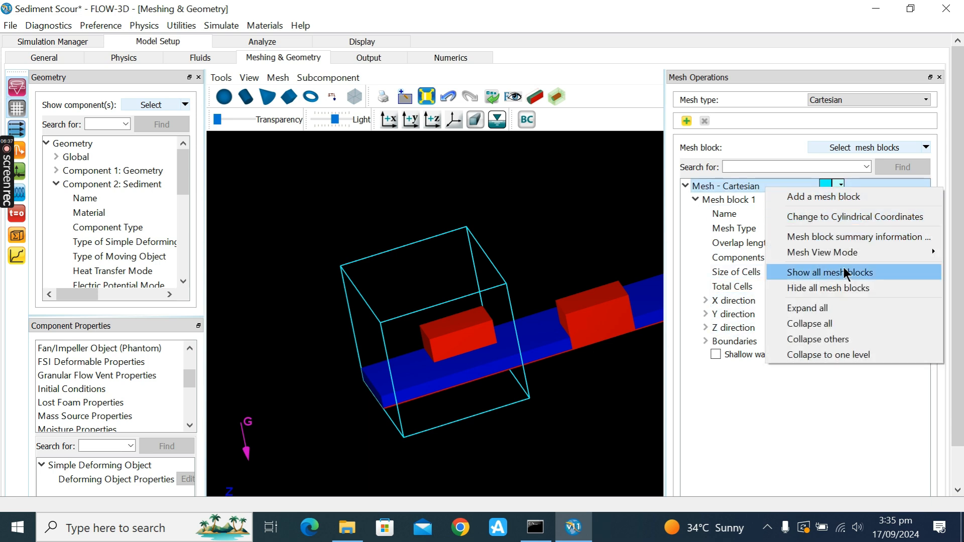
{"action": "left_click", "coordinate": [731, 199]}
{"action": "right_click", "coordinate": [730, 198]}
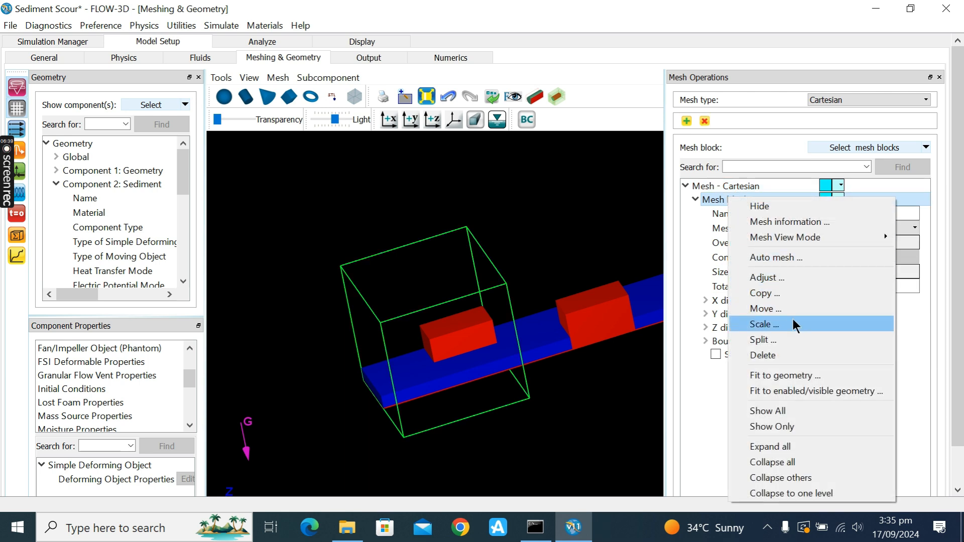
{"action": "mouse_move", "coordinate": [790, 238]}
{"action": "left_click", "coordinate": [676, 265]}
{"action": "left_click_drag", "start_coordinate": [477, 347], "coordinate": [532, 347]}
{"action": "left_click", "coordinate": [737, 301]}
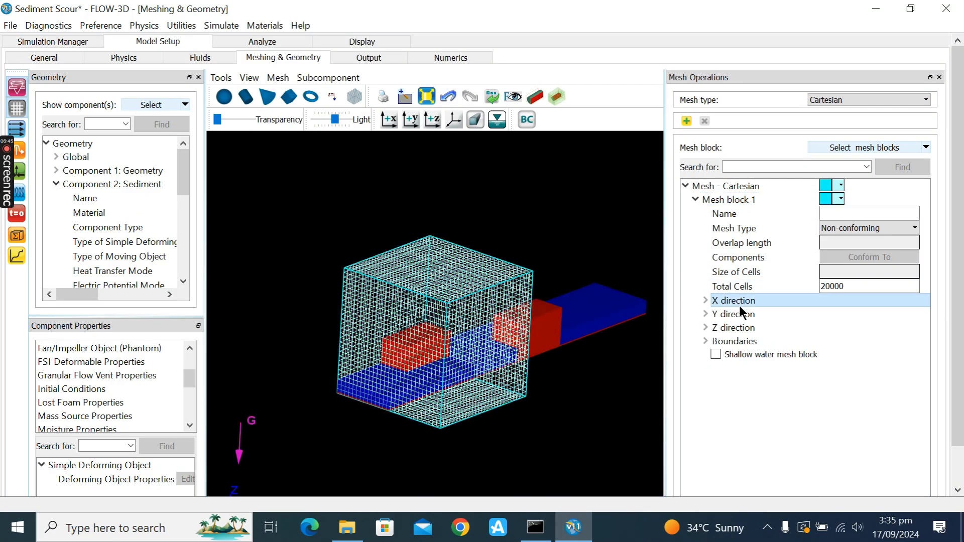
{"action": "double_click", "coordinate": [747, 299]}
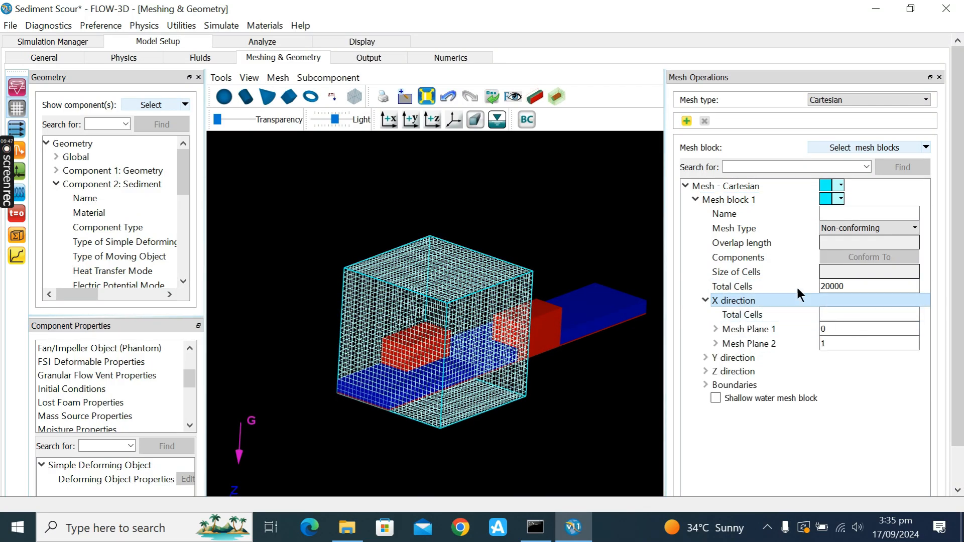
{"action": "right_click", "coordinate": [748, 199]}
{"action": "mouse_move", "coordinate": [807, 240]}
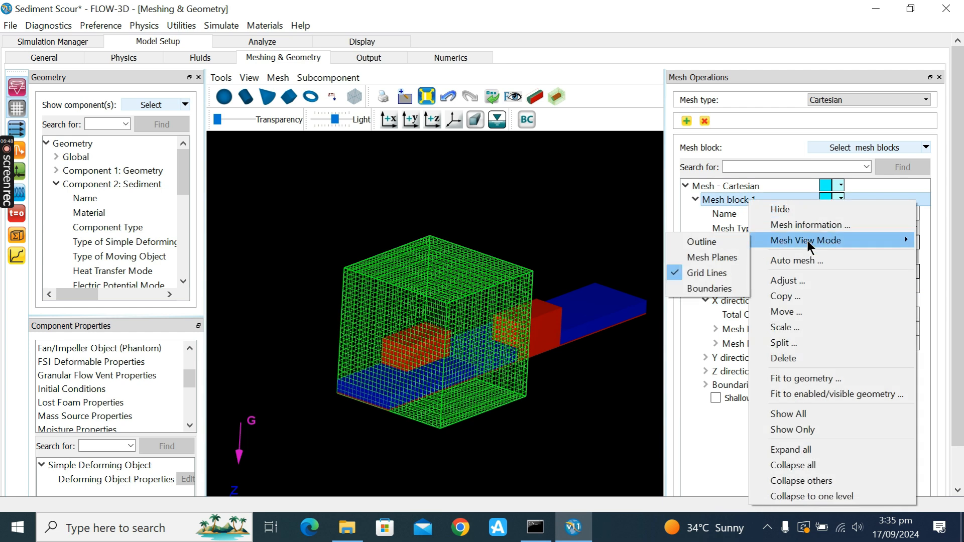
{"action": "left_click", "coordinate": [726, 246]}
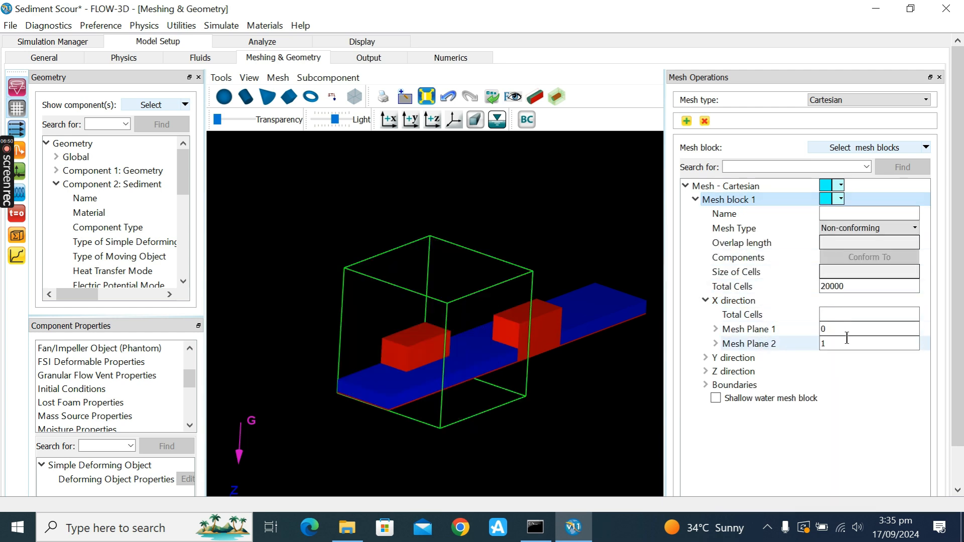
- Set mesh block 1's X direction mesh planes to 0.01 for Mesh Plane 1 and 0.49 for Mesh Plane 2
{"action": "left_click", "coordinate": [775, 344]}
{"action": "left_click", "coordinate": [840, 327]}
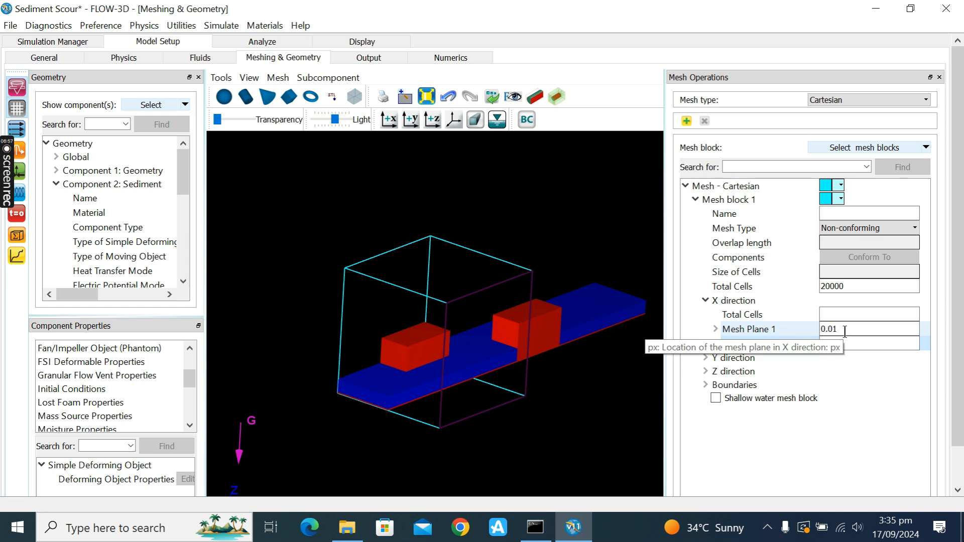
{"action": "mouse_move", "coordinate": [420, 408]}
{"action": "left_mouse_down"}
{"action": "mouse_move", "coordinate": [530, 377]}
{"action": "mouse_move", "coordinate": [415, 390]}
{"action": "left_mouse_up"}
{"action": "left_click", "coordinate": [837, 347]}
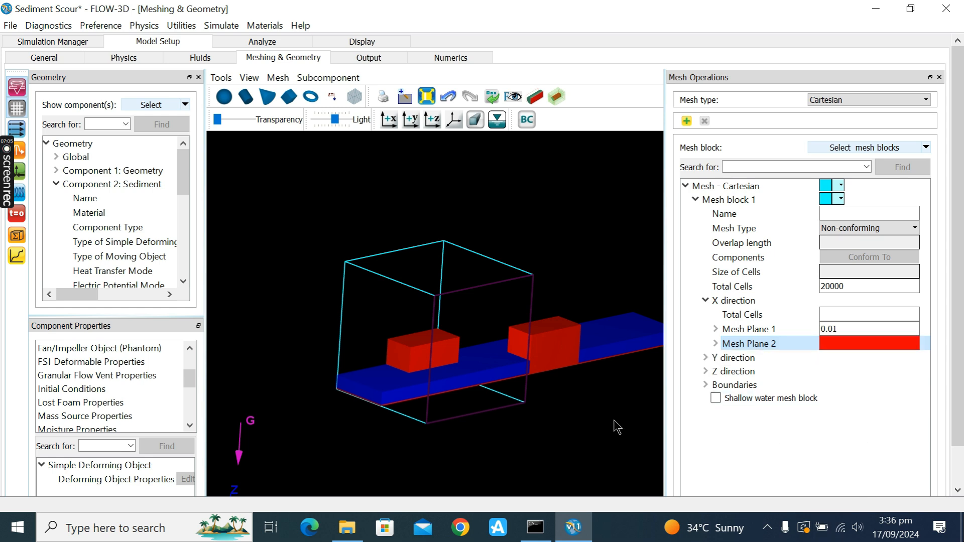
{"action": "left_click_drag", "start_coordinate": [374, 384], "coordinate": [453, 424]}
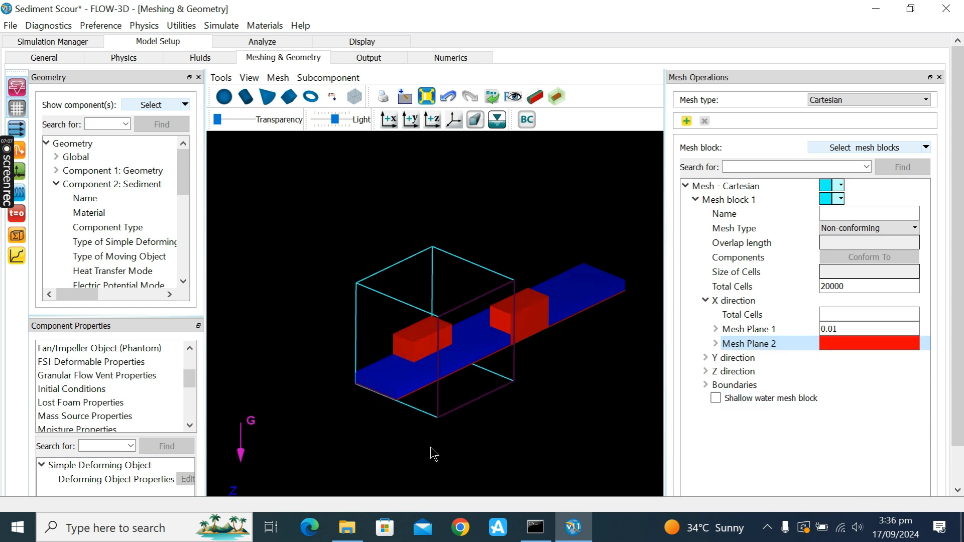
{"action": "left_click_drag", "start_coordinate": [956, 240], "coordinate": [959, 286]}
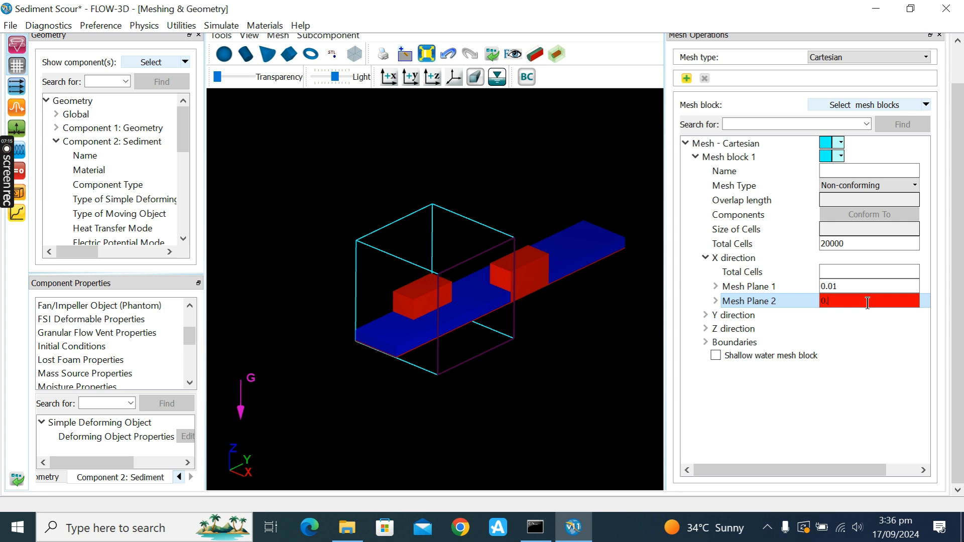
{"action": "key", "text": "Return"}
{"action": "left_click_drag", "start_coordinate": [323, 387], "coordinate": [480, 346]}
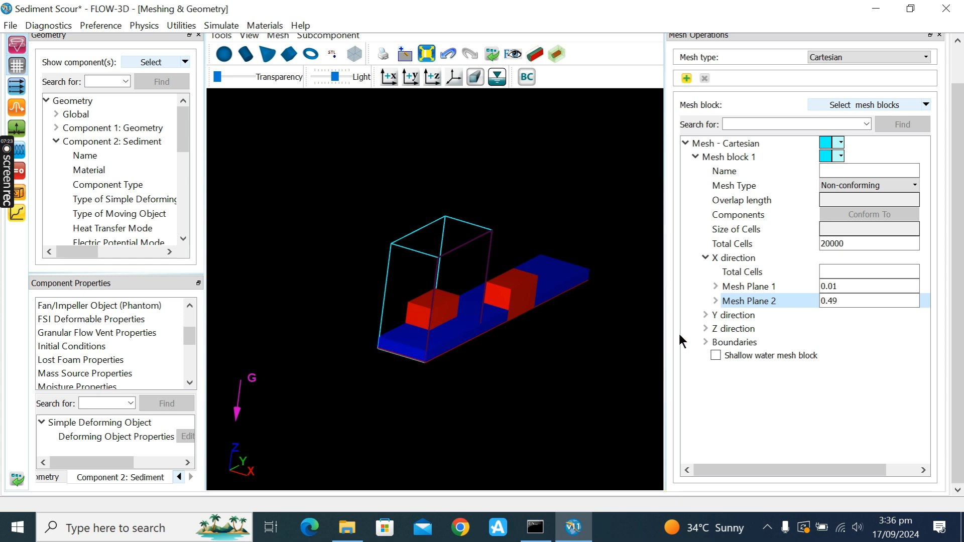
- Set Mesh Plane 1 of mesh block 1's Y direction to 0.01
{"action": "double_click", "coordinate": [758, 316]}
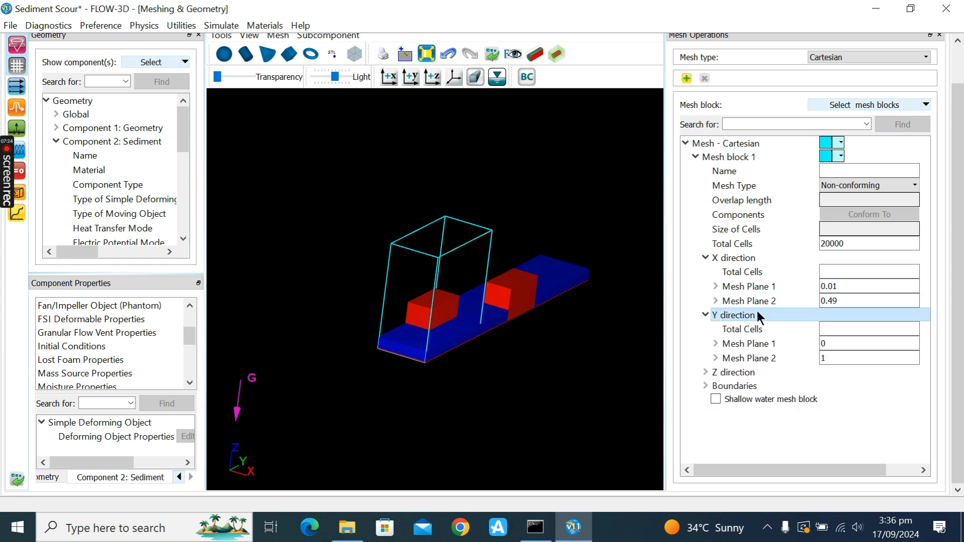
{"action": "left_click", "coordinate": [856, 358]}
{"action": "left_click", "coordinate": [863, 348]}
{"action": "left_click_drag", "start_coordinate": [458, 349], "coordinate": [478, 351]}
{"action": "left_click", "coordinate": [760, 362]}
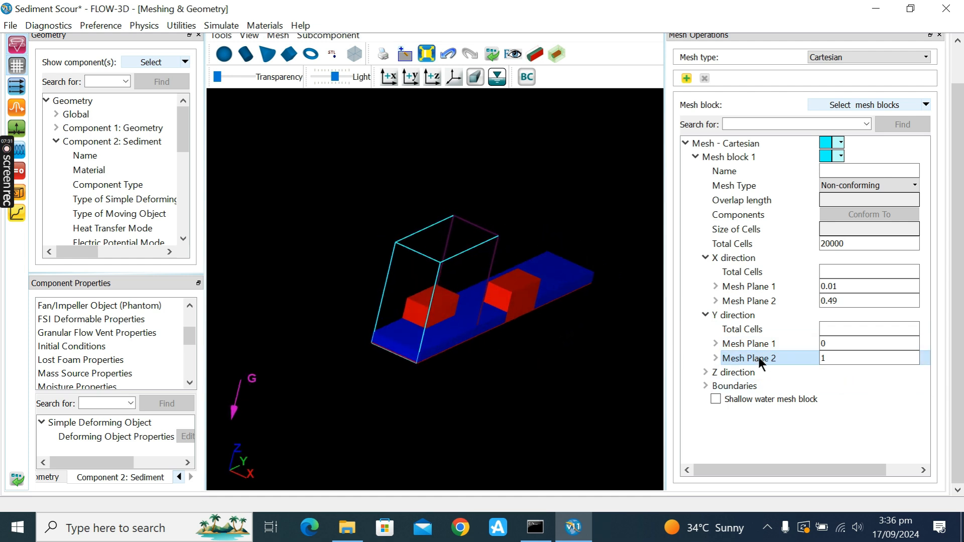
{"action": "left_click", "coordinate": [835, 345]}
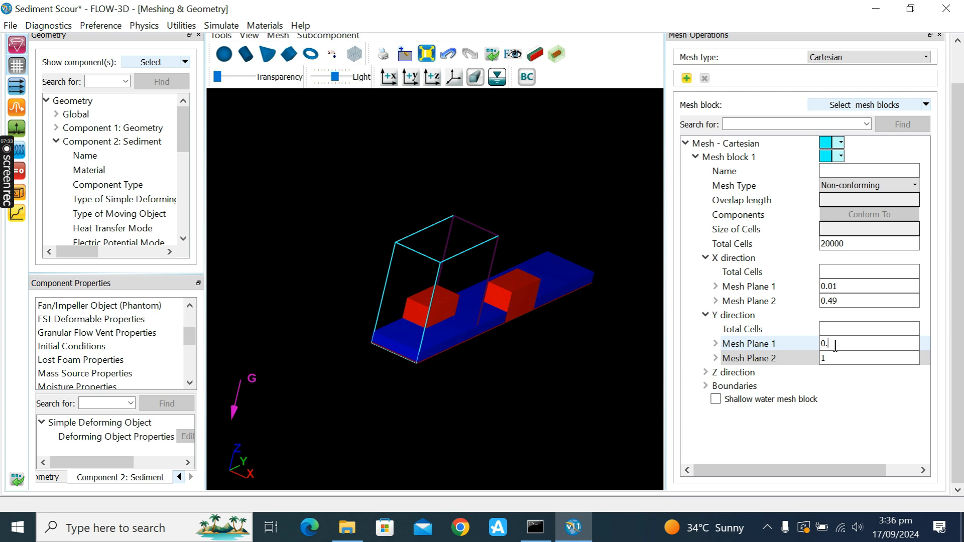
- Set Mesh Plane 2 of mesh block 1's Y direction to 2.99
{"action": "left_click", "coordinate": [830, 358]}
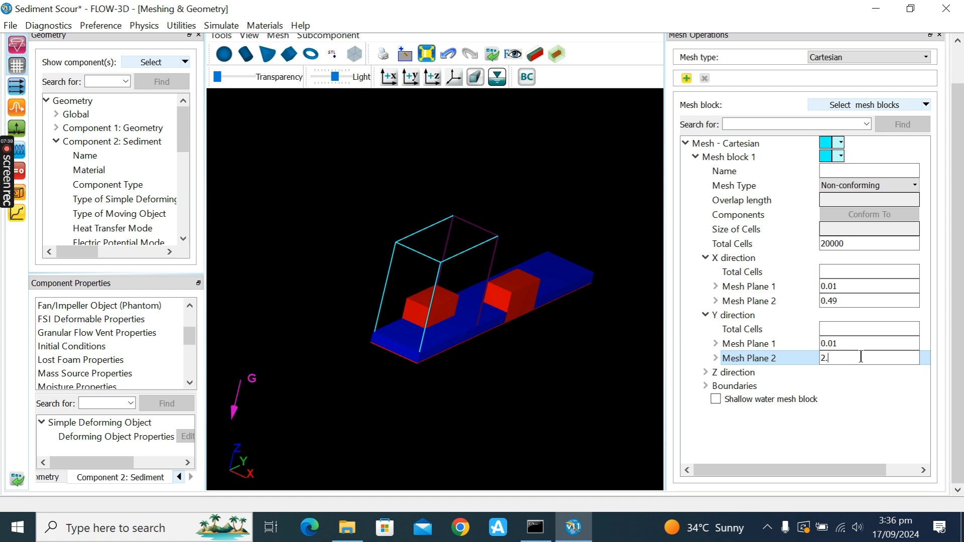
{"action": "type", "text": "2.5"}
{"action": "key", "text": "Return"}
{"action": "left_click_drag", "start_coordinate": [499, 356], "coordinate": [384, 304]}
{"action": "left_click", "coordinate": [842, 361]}
{"action": "key", "text": "BackSpace"}
{"action": "key", "text": "BackSpace"}
{"action": "type", "text": "."}
{"action": "key", "text": "Return"}
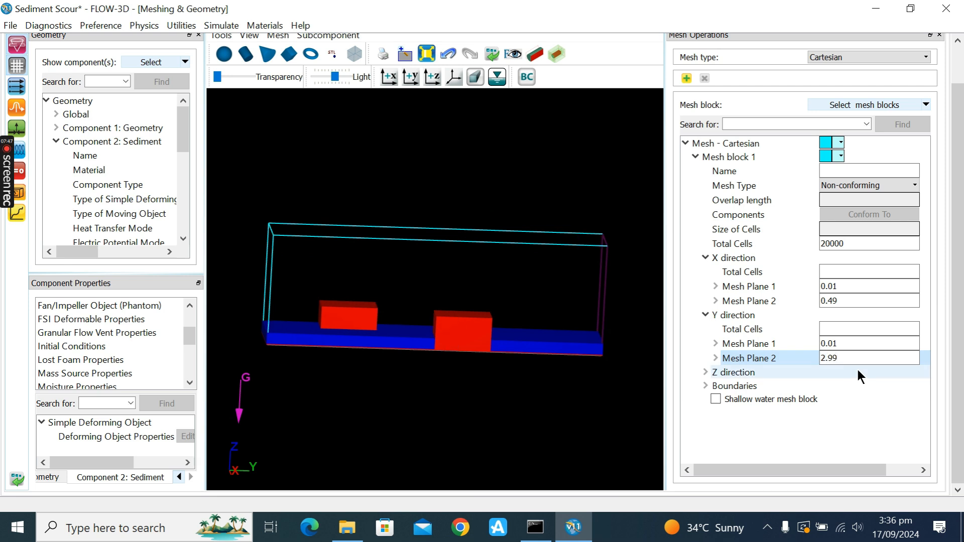
- Set Mesh Plane 2 of mesh block 1's Z direction to 0.3
{"action": "left_click_drag", "start_coordinate": [482, 384], "coordinate": [582, 411]}
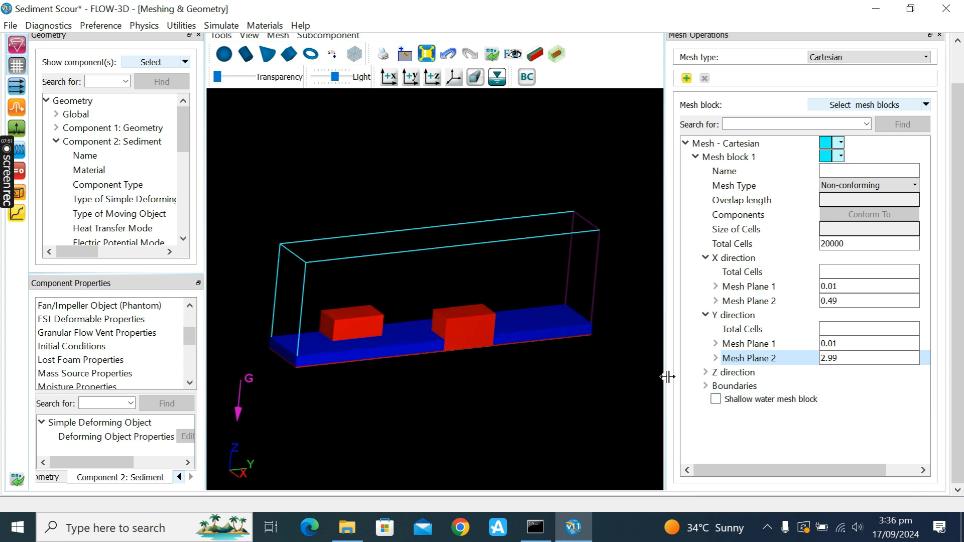
{"action": "left_click", "coordinate": [463, 300]}
{"action": "mouse_move", "coordinate": [463, 300]}
{"action": "left_mouse_down"}
{"action": "mouse_move", "coordinate": [531, 313]}
{"action": "mouse_move", "coordinate": [462, 283]}
{"action": "left_mouse_up"}
{"action": "double_click", "coordinate": [758, 372]}
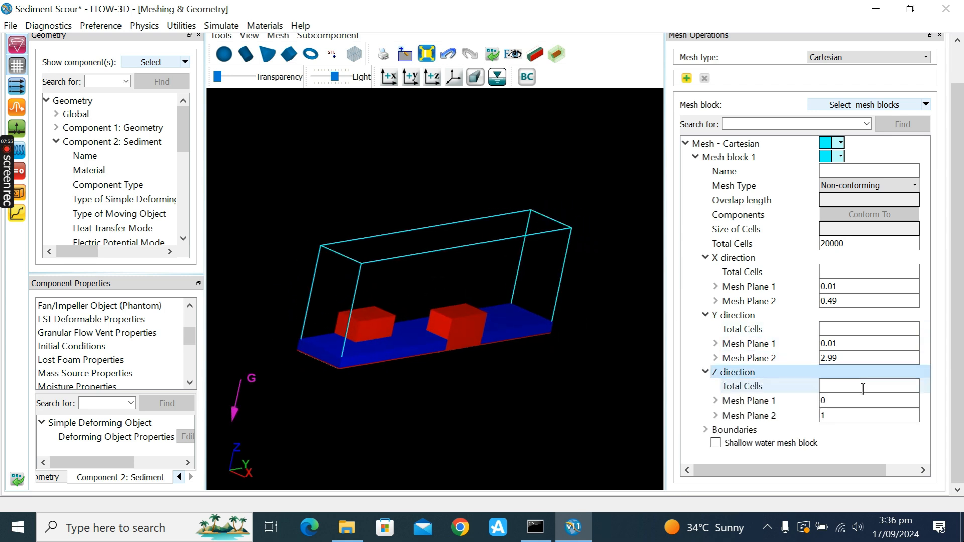
{"action": "left_click", "coordinate": [823, 415]}
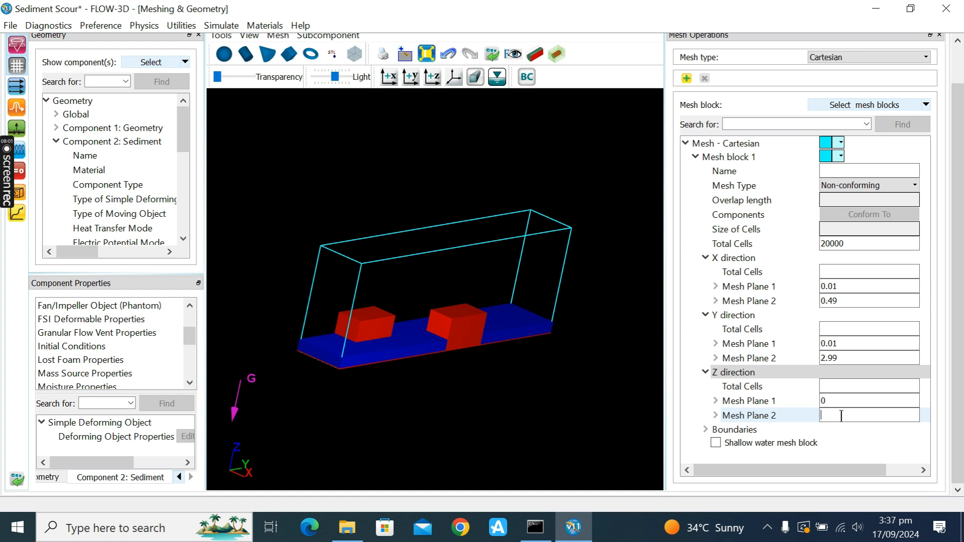
{"action": "type", "text": "0.3"}
{"action": "left_click_drag", "start_coordinate": [502, 371], "coordinate": [420, 363]}
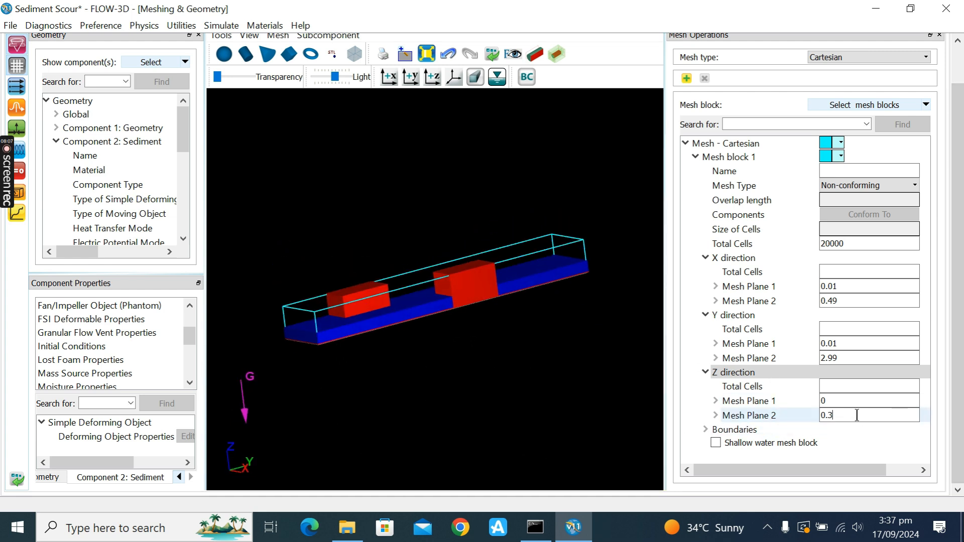
{"action": "left_click", "coordinate": [863, 415]}
{"action": "left_click", "coordinate": [796, 470]}
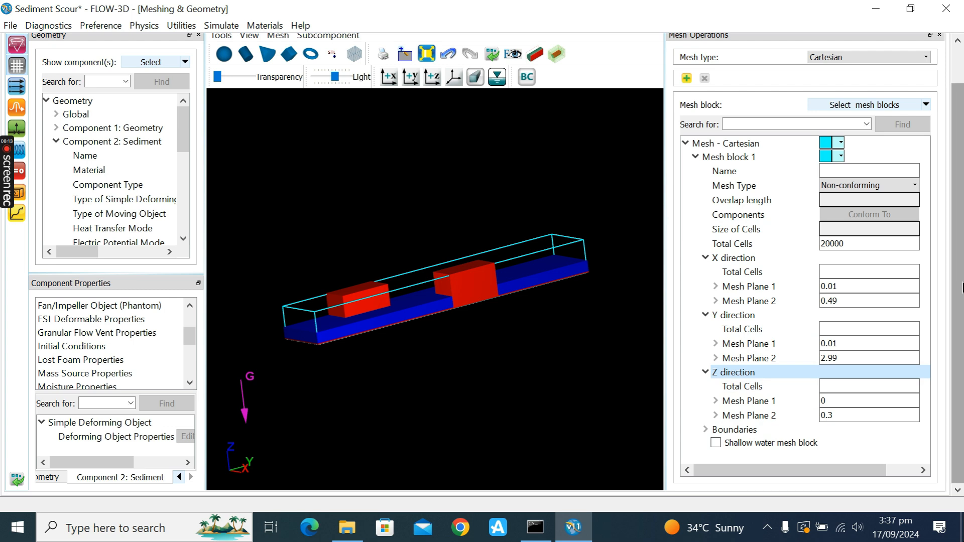
- Expand mesh block 1's boundaries and set the X Min boundary type to Wall
{"action": "double_click", "coordinate": [736, 431]}
{"action": "scroll", "coordinate": [792, 442], "scroll_direction": "down", "scroll_amount": 2}
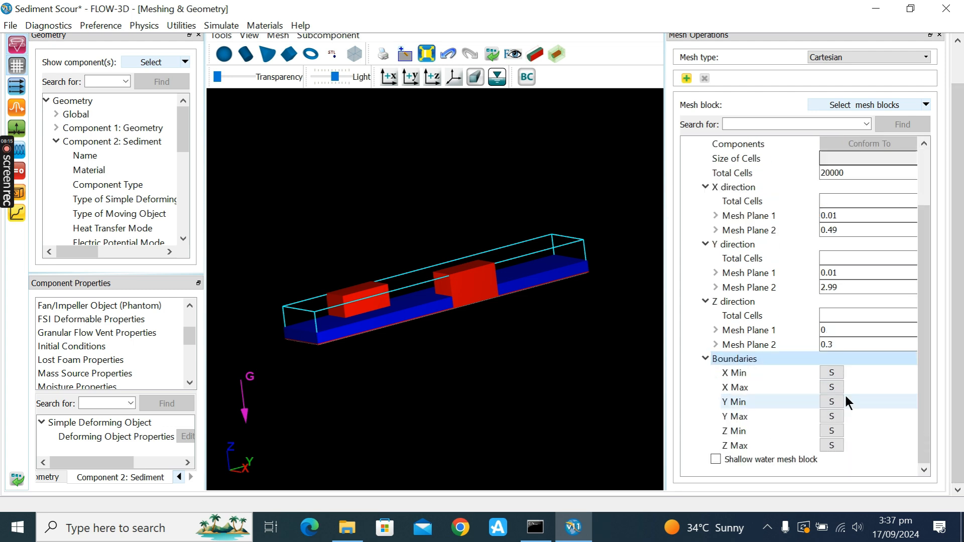
{"action": "left_click", "coordinate": [831, 373]}
{"action": "left_click_drag", "start_coordinate": [351, 120], "coordinate": [382, 118]}
{"action": "left_click", "coordinate": [221, 171]}
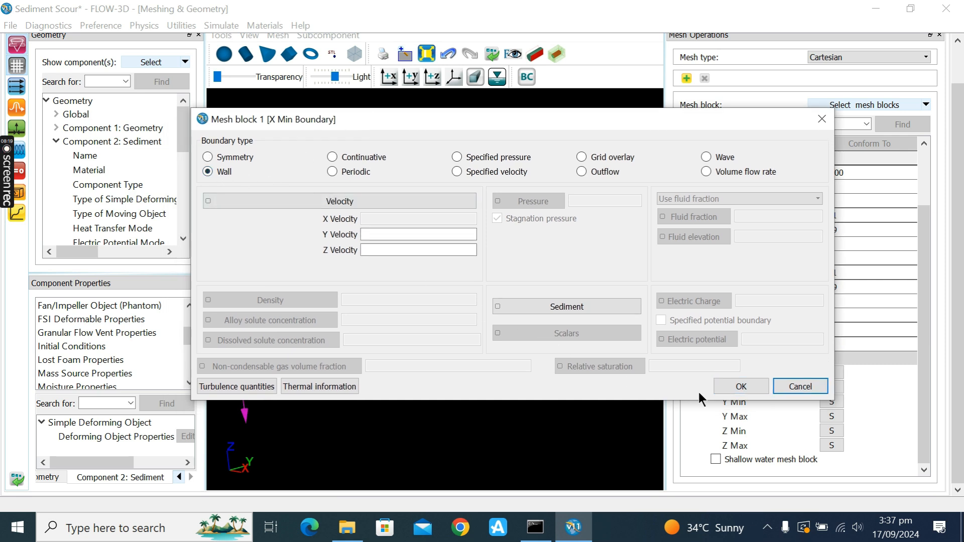
{"action": "left_click", "coordinate": [750, 388]}
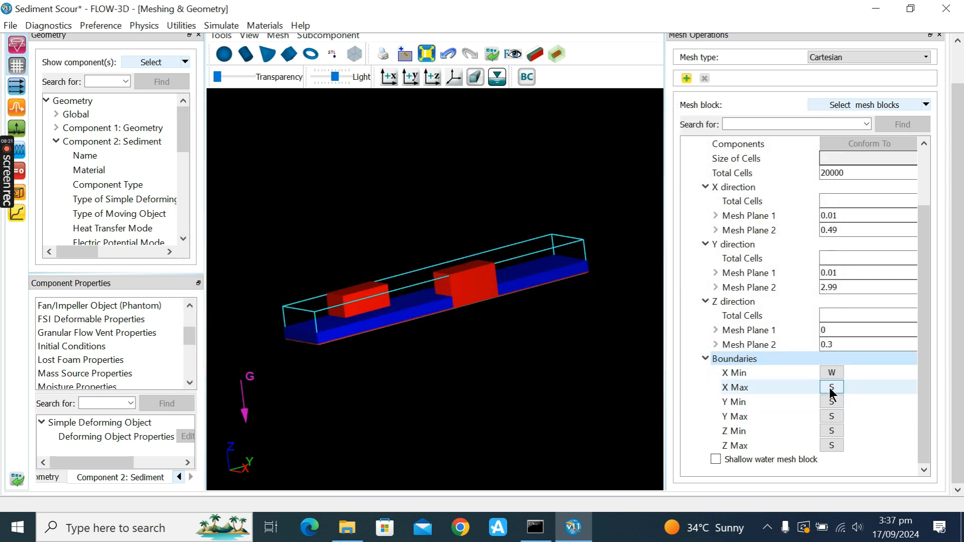
- Set mesh block 1's X Max boundary type to Wall
{"action": "left_click", "coordinate": [831, 387]}
{"action": "left_click_drag", "start_coordinate": [562, 126], "coordinate": [581, 105]}
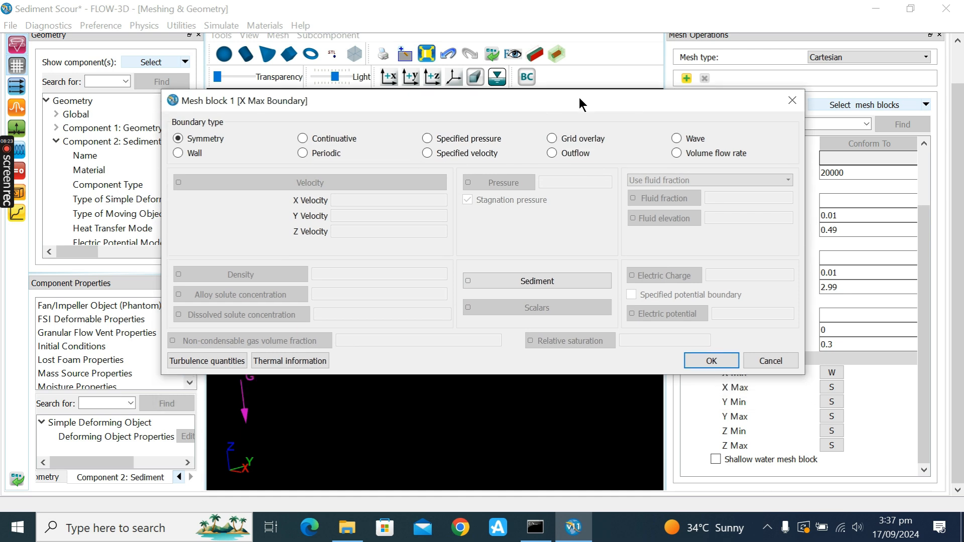
{"action": "left_click", "coordinate": [194, 153]}
{"action": "left_click", "coordinate": [710, 361]}
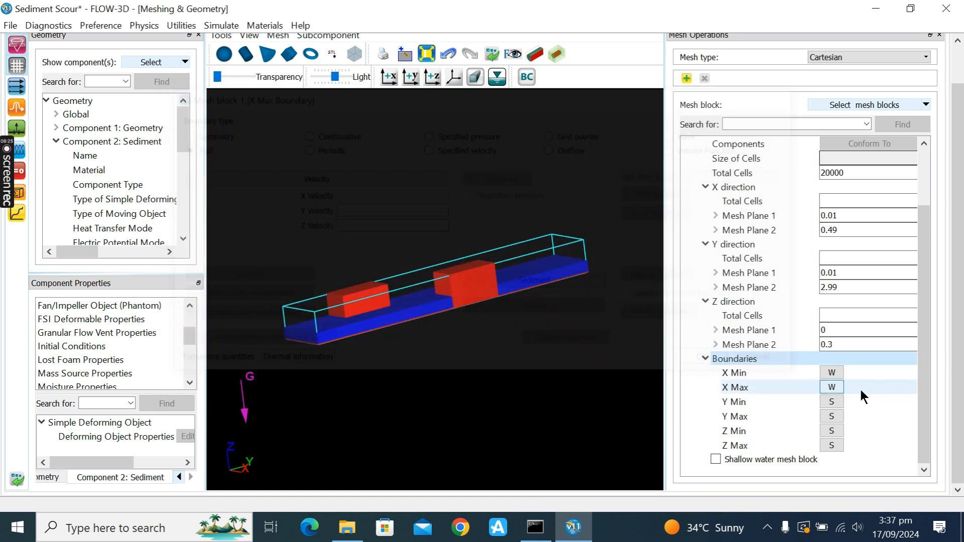
- Make mesh block 1's Y Min boundary a Volume flow rate of 0.1 with a fluid fraction of 0.1
{"action": "left_click", "coordinate": [830, 402]}
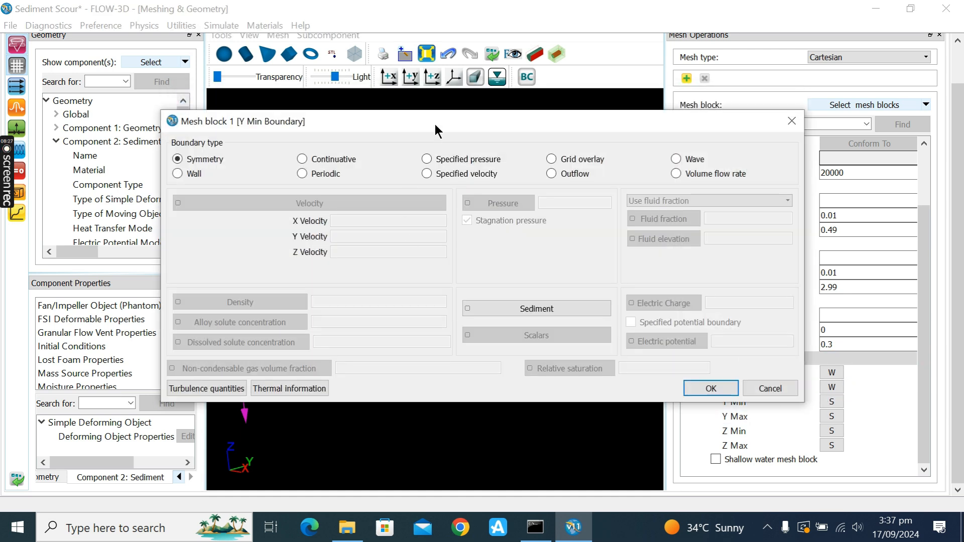
{"action": "left_click_drag", "start_coordinate": [447, 121], "coordinate": [472, 61]}
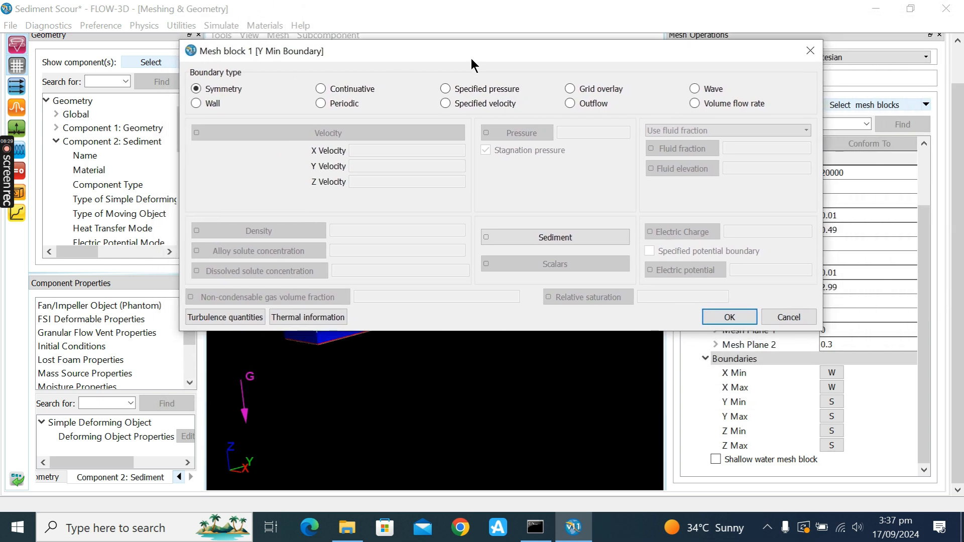
{"action": "left_click", "coordinate": [695, 104]}
{"action": "left_click", "coordinate": [411, 137]}
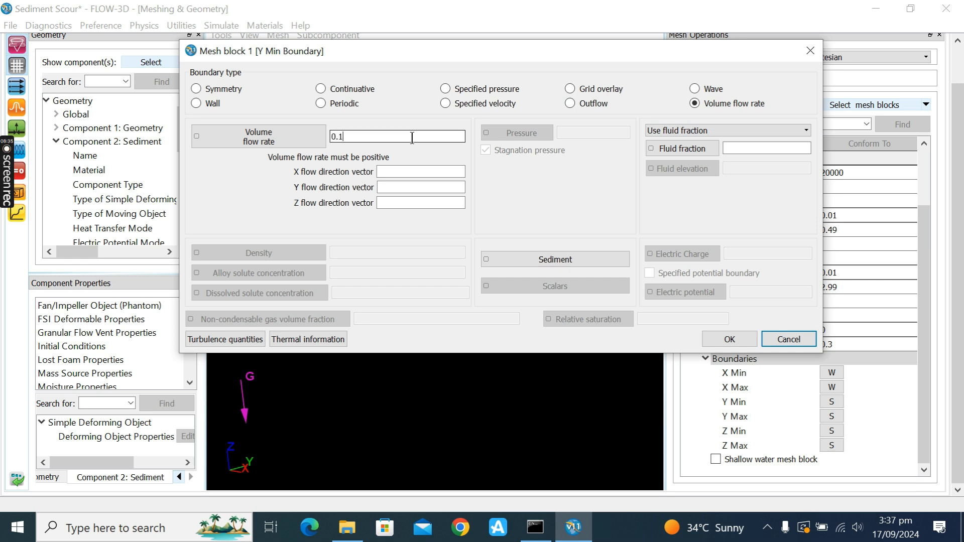
{"action": "left_click", "coordinate": [762, 147]}
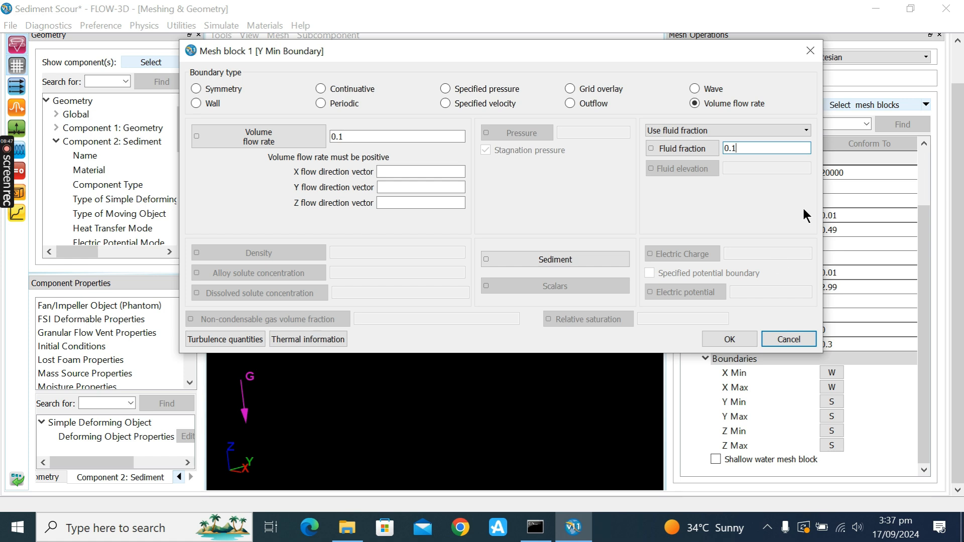
{"action": "left_click", "coordinate": [729, 340]}
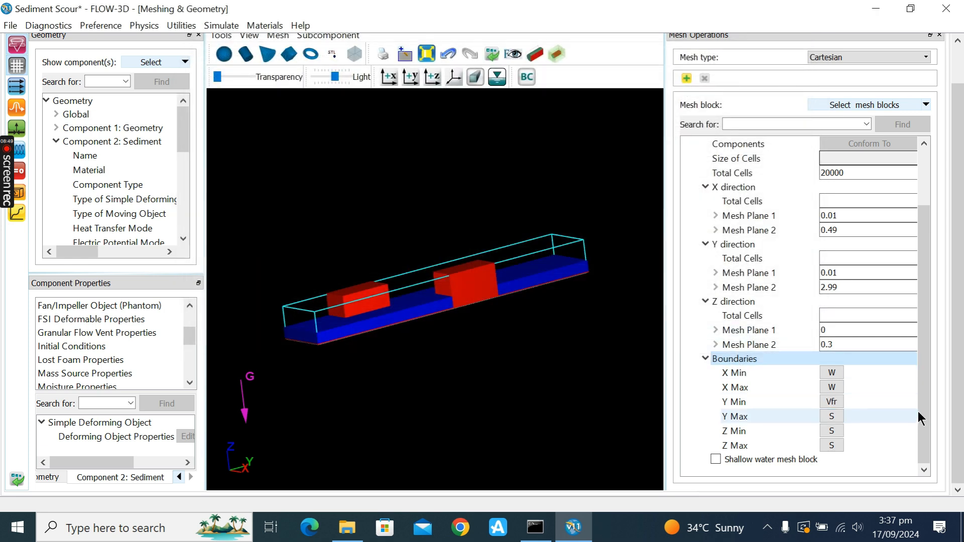
- Set mesh block 1's Y Max boundary type to Outflow
{"action": "left_click", "coordinate": [837, 417]}
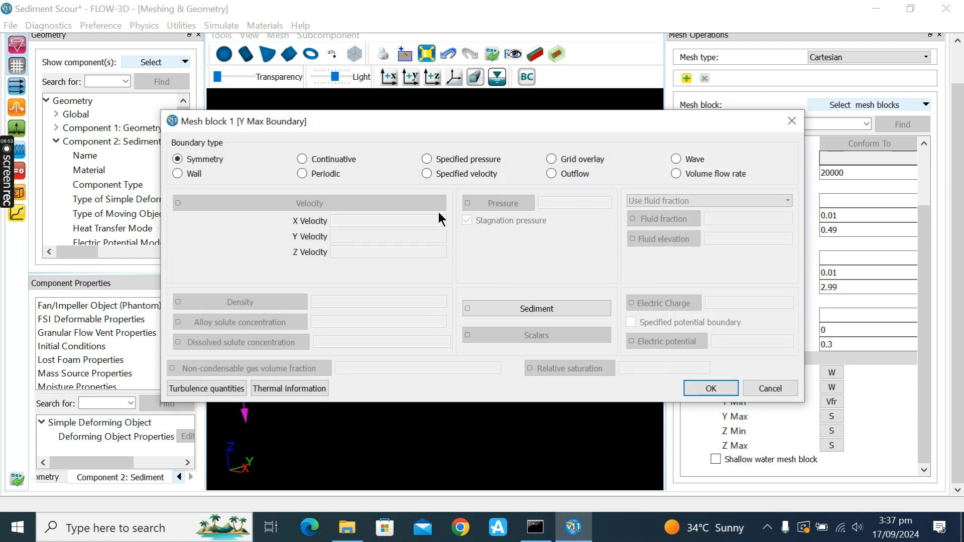
{"action": "left_click", "coordinate": [560, 176]}
{"action": "left_click", "coordinate": [712, 378]}
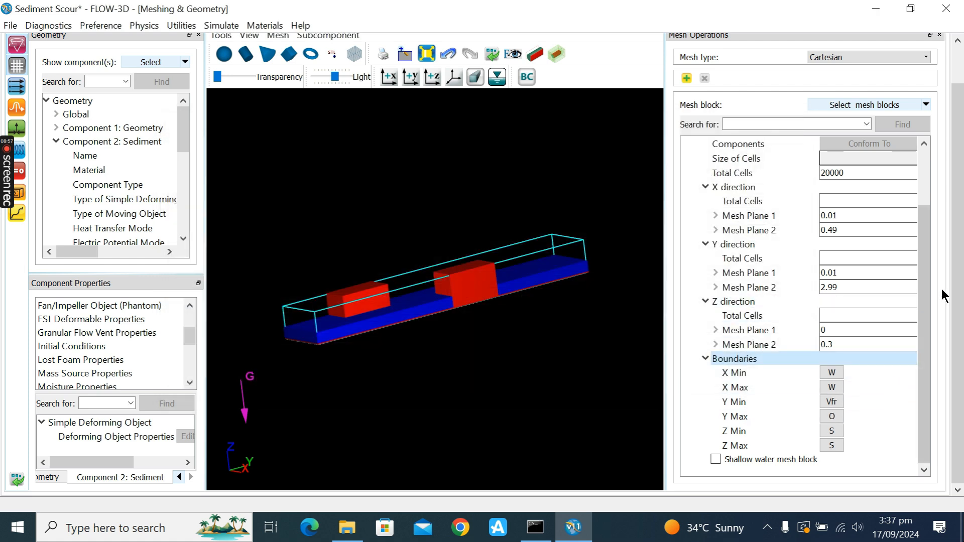
{"action": "left_click", "coordinate": [832, 432]}
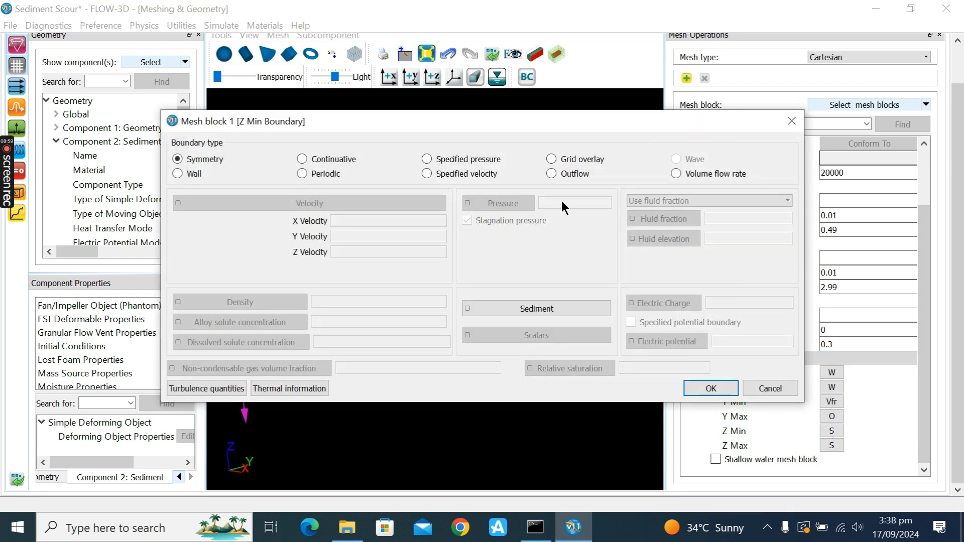
{"action": "left_click_drag", "start_coordinate": [369, 127], "coordinate": [333, 86]}
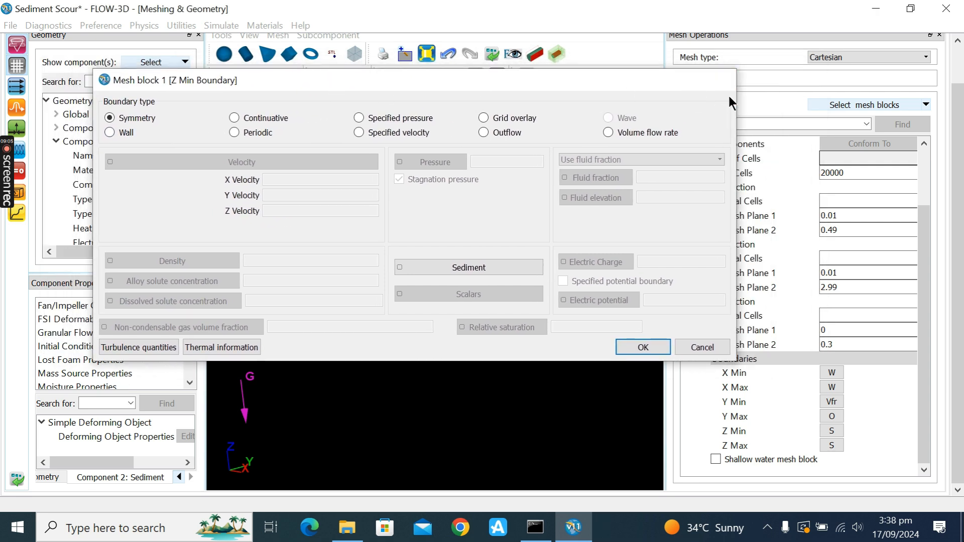
{"action": "left_click", "coordinate": [723, 80]}
- Set Mesh Plane 1 of mesh block 1's Z direction to 0.01 and make its Z Min boundary a Wall
{"action": "left_click", "coordinate": [854, 329]}
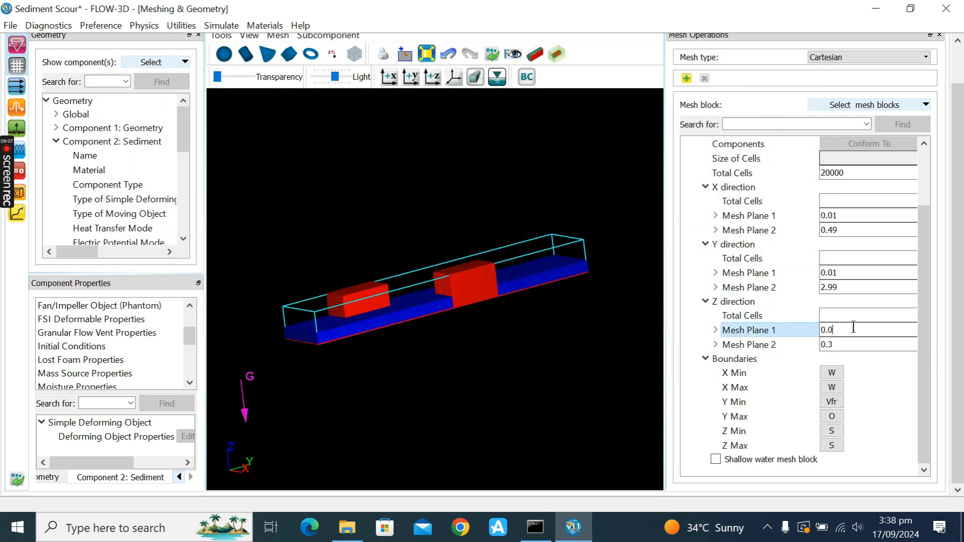
{"action": "left_click", "coordinate": [858, 344]}
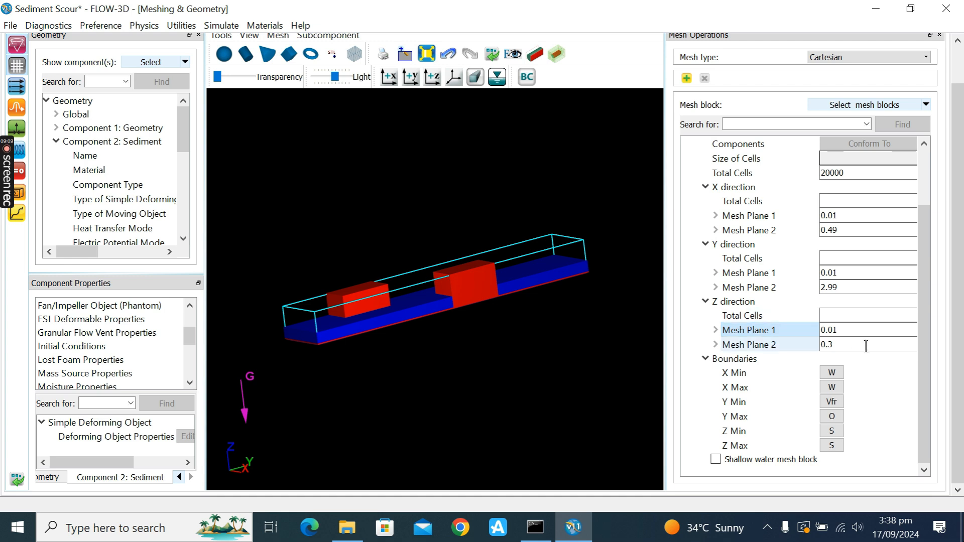
{"action": "left_click", "coordinate": [831, 430]}
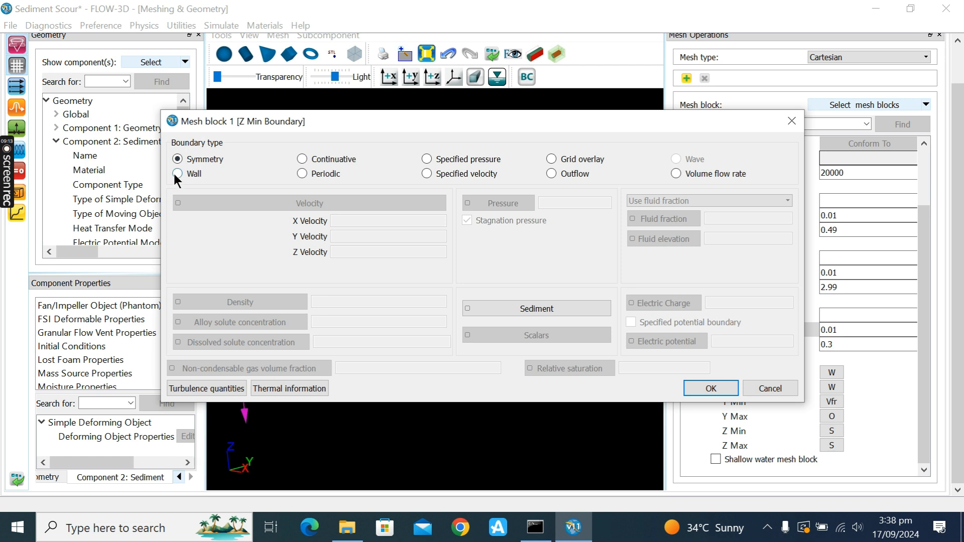
{"action": "left_click", "coordinate": [177, 173]}
{"action": "left_click", "coordinate": [700, 388]}
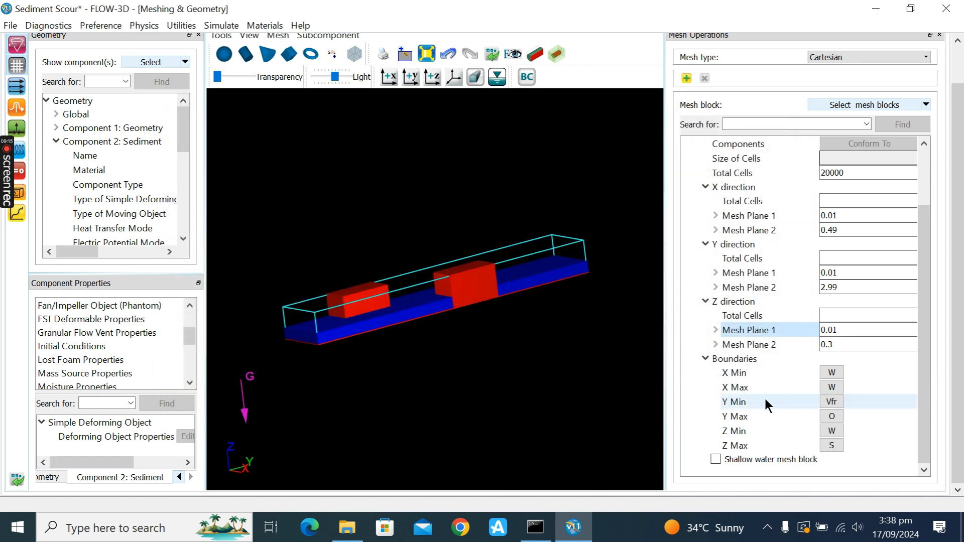
- Set mesh block 1's Z Max boundary to Specified pressure with a fluid fraction of 0
{"action": "left_click", "coordinate": [828, 447]}
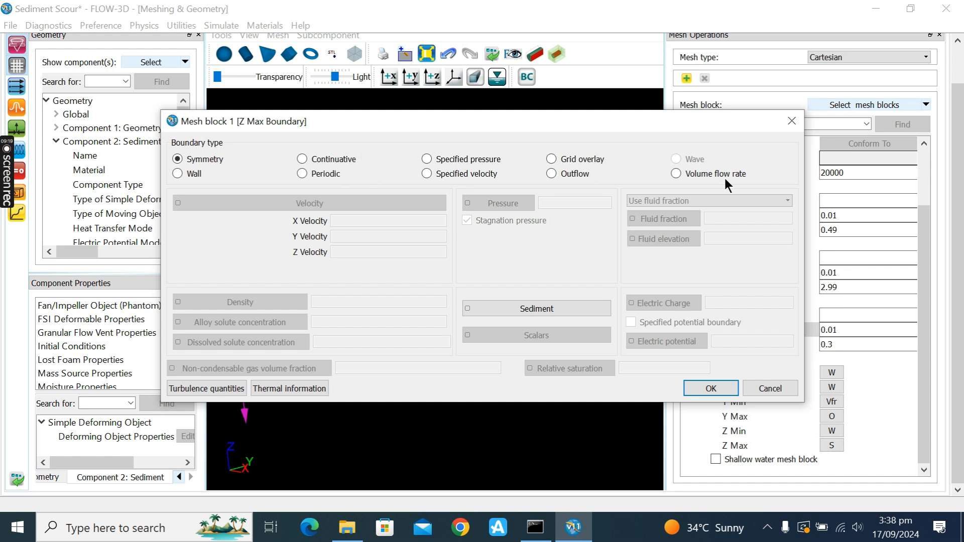
{"action": "left_click", "coordinate": [469, 158]}
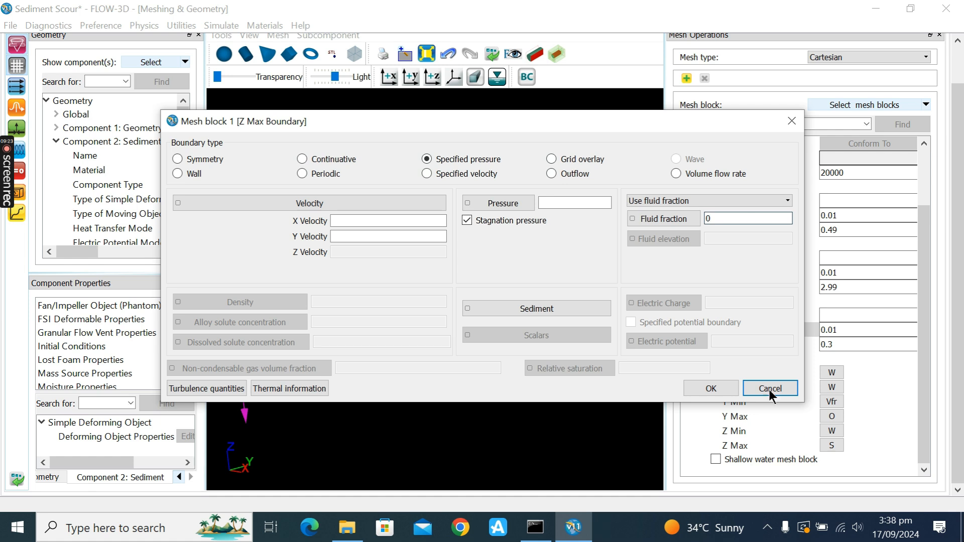
{"action": "left_click", "coordinate": [711, 389]}
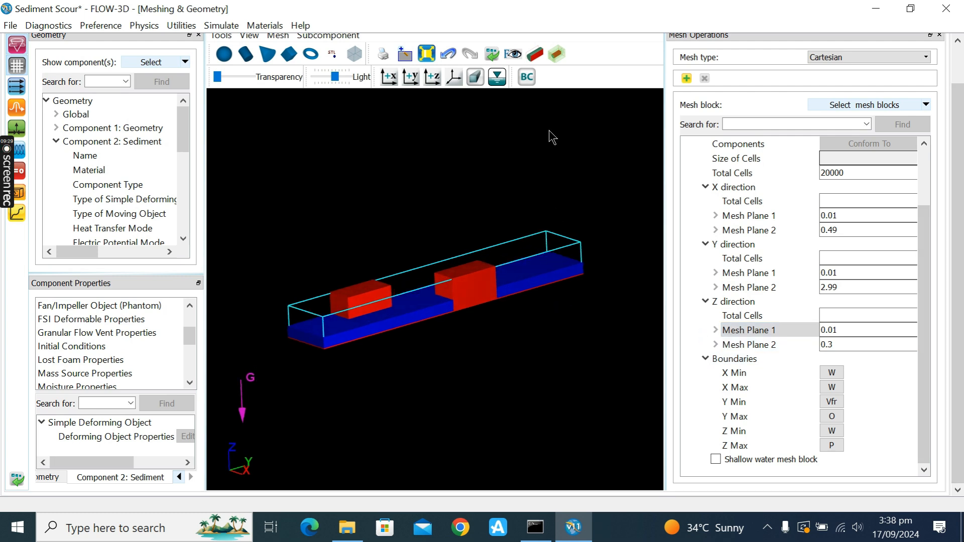
- Display the boundary condition symbols on the mesh block and inspect them around the model
{"action": "left_click", "coordinate": [526, 77]}
{"action": "left_click_drag", "start_coordinate": [427, 275], "coordinate": [456, 365]}
{"action": "left_click_drag", "start_coordinate": [617, 314], "coordinate": [527, 286]}
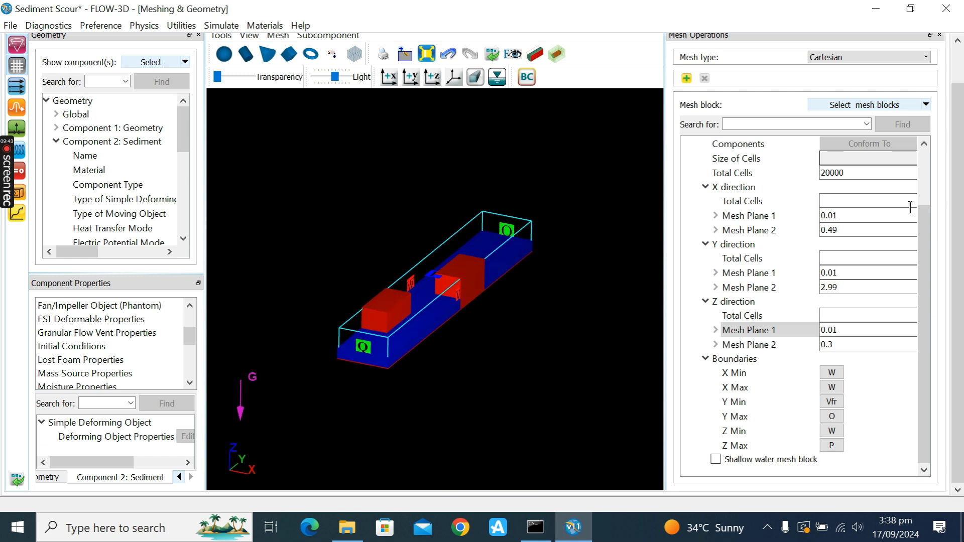
- Show the initial conditions and examine the global settings, including the fluid initialization options
{"action": "left_click_drag", "start_coordinate": [955, 184], "coordinate": [955, 221]}
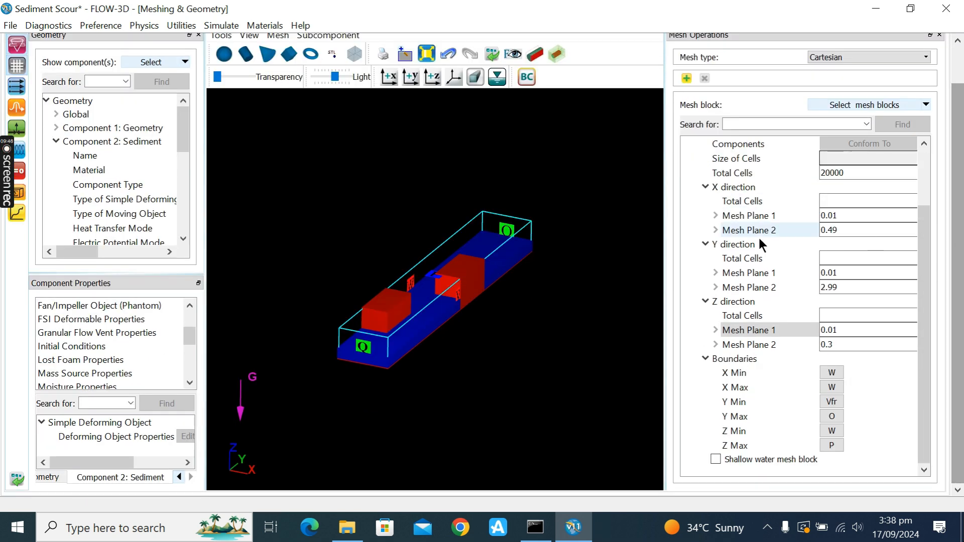
{"action": "left_click", "coordinate": [20, 172]}
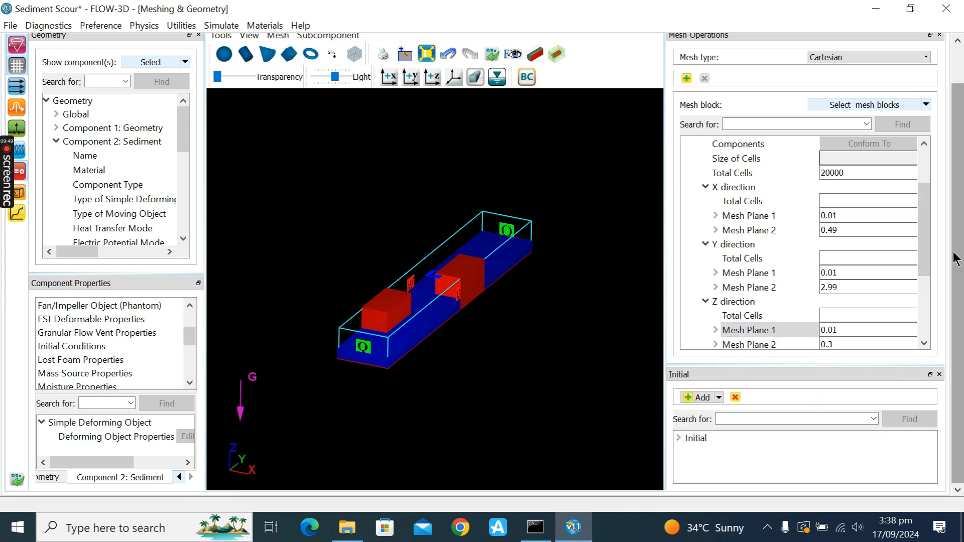
{"action": "left_click_drag", "start_coordinate": [811, 366], "coordinate": [790, 203]}
{"action": "double_click", "coordinate": [737, 277]}
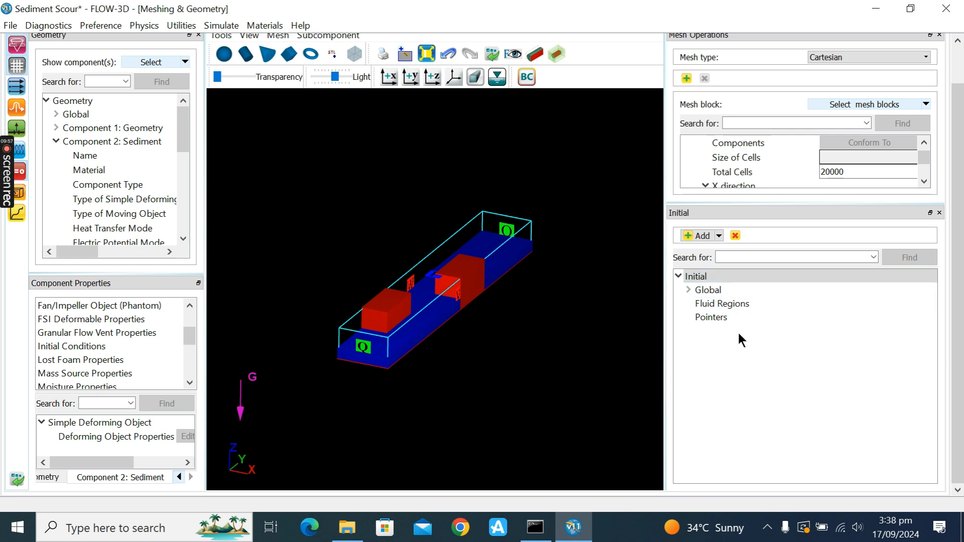
{"action": "left_click", "coordinate": [721, 304]}
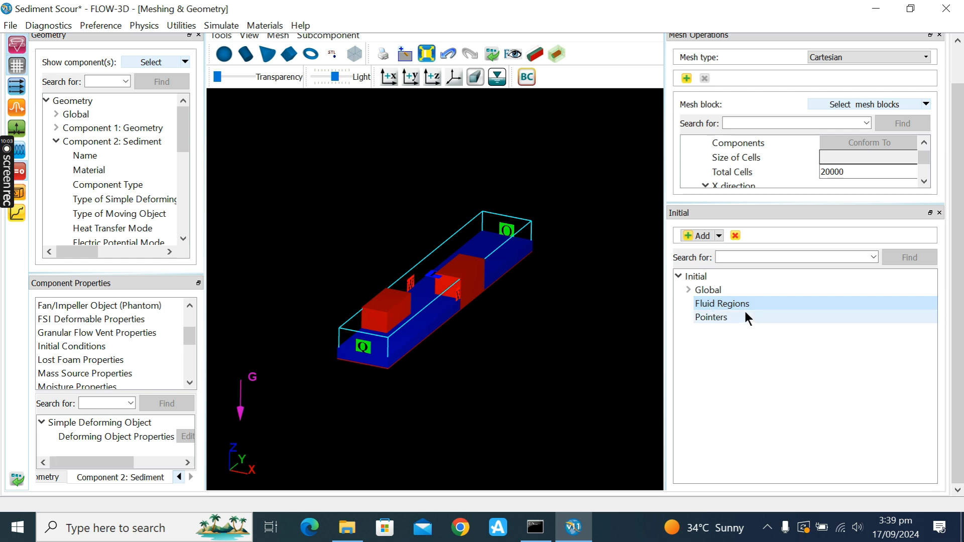
{"action": "double_click", "coordinate": [708, 290]}
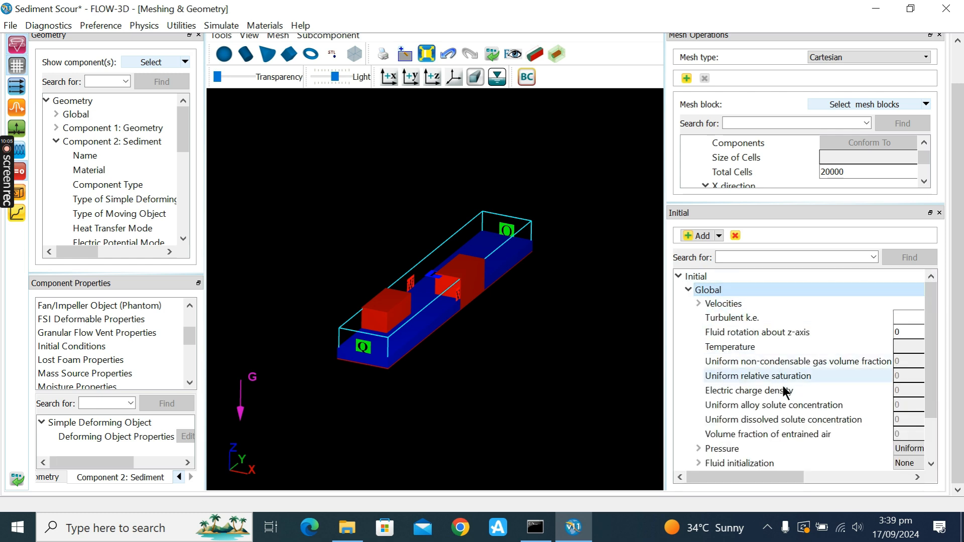
{"action": "scroll", "coordinate": [785, 390], "scroll_direction": "down", "scroll_amount": 2}
{"action": "left_click_drag", "start_coordinate": [794, 478], "coordinate": [848, 469]}
{"action": "left_click", "coordinate": [911, 416]}
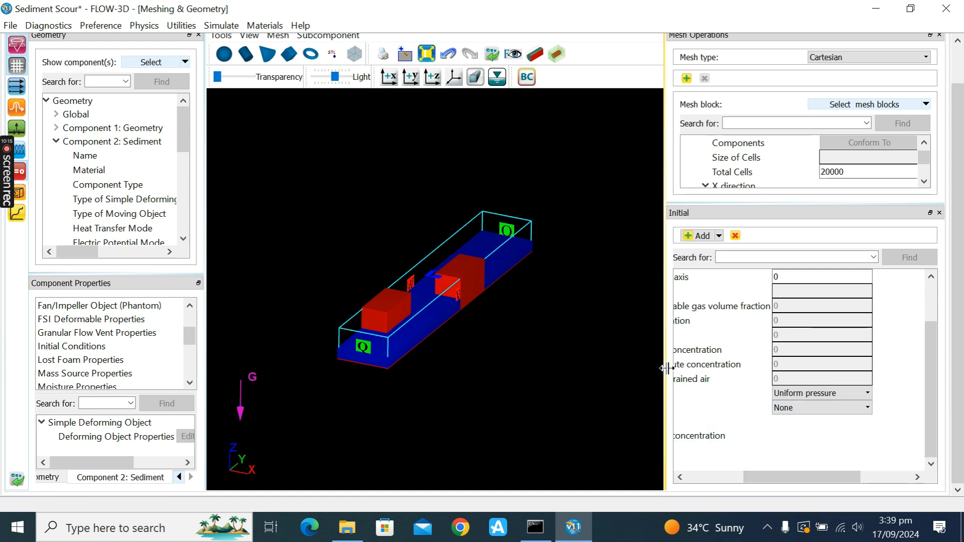
{"action": "left_click_drag", "start_coordinate": [664, 372], "coordinate": [803, 359]}
{"action": "left_click_drag", "start_coordinate": [517, 287], "coordinate": [652, 266]}
- In the output settings, enable hydraulic data and select sediment concentration, fluid velocities and hydraulic data as selected data
{"action": "scroll", "coordinate": [959, 185], "scroll_direction": "up", "scroll_amount": 2}
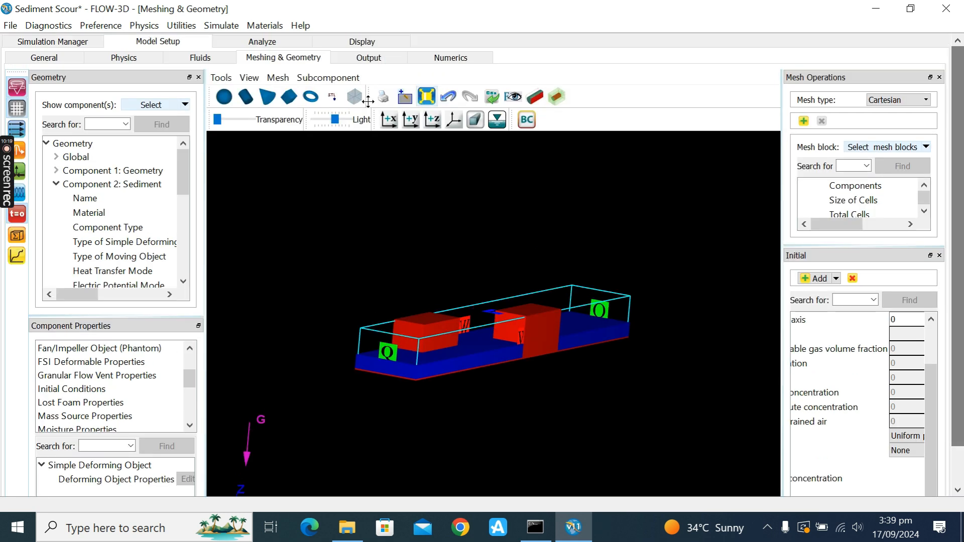
{"action": "left_click", "coordinate": [384, 58]}
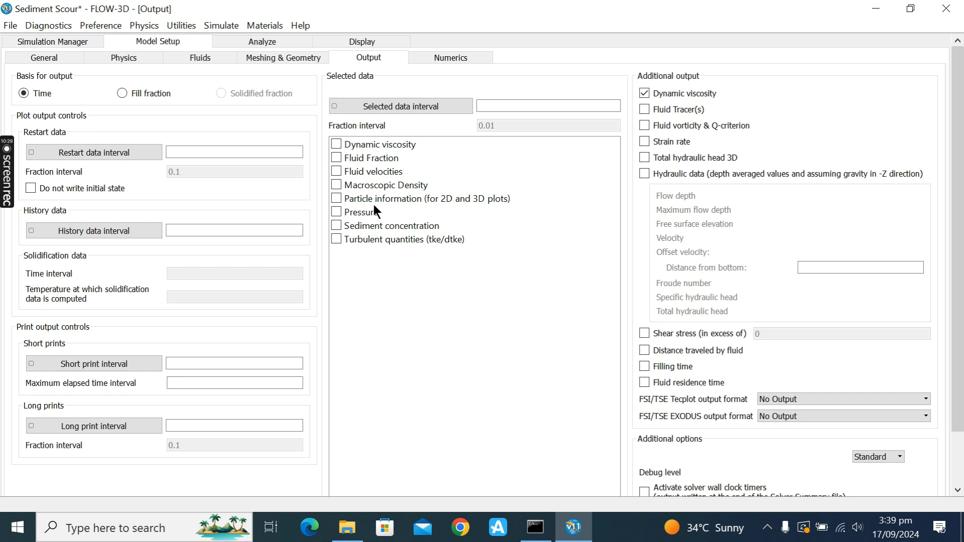
{"action": "left_click", "coordinate": [333, 225]}
{"action": "left_click", "coordinate": [335, 170]}
{"action": "left_click", "coordinate": [644, 174]}
{"action": "left_click", "coordinate": [335, 185]}
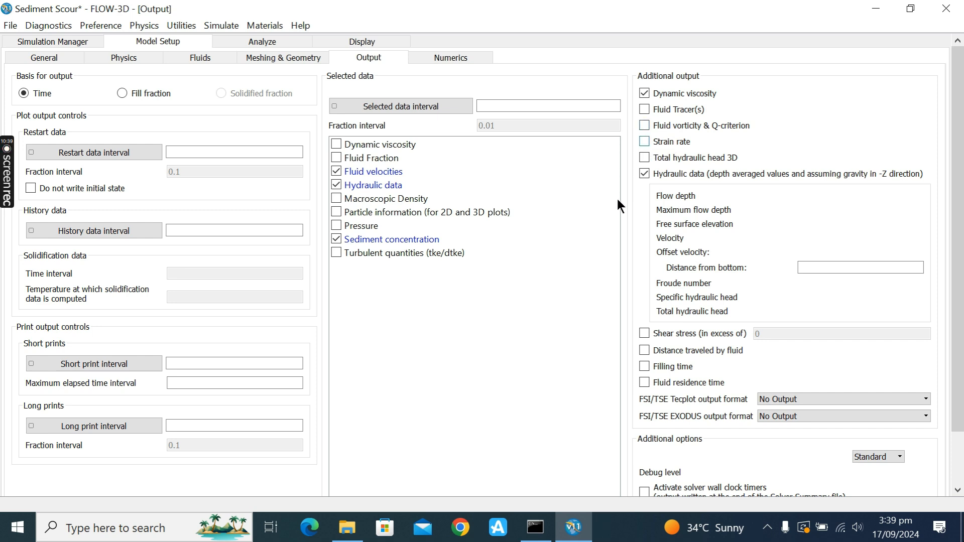
- Enable Total hydraulic head 3D as additional output and include it and Pressure in the selected data
{"action": "left_click", "coordinate": [644, 160]}
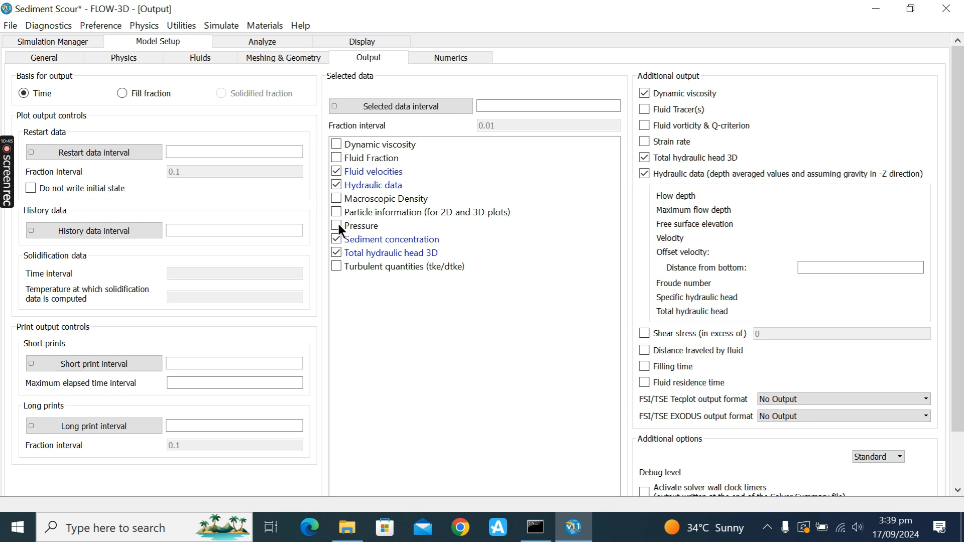
{"action": "scroll", "coordinate": [565, 284], "scroll_direction": "down", "scroll_amount": 2}
{"action": "scroll", "coordinate": [540, 271], "scroll_direction": "up", "scroll_amount": 2}
{"action": "scroll", "coordinate": [955, 193], "scroll_direction": "down", "scroll_amount": 2}
{"action": "scroll", "coordinate": [424, 189], "scroll_direction": "up", "scroll_amount": 2}
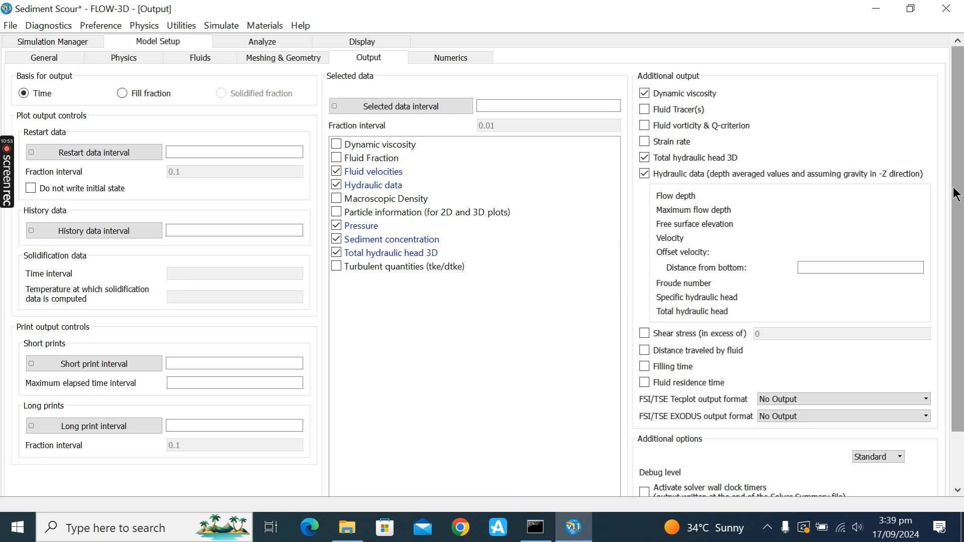
- Review the numerics settings for time-step controls, pressure solver and fluid advection
{"action": "left_click", "coordinate": [441, 56]}
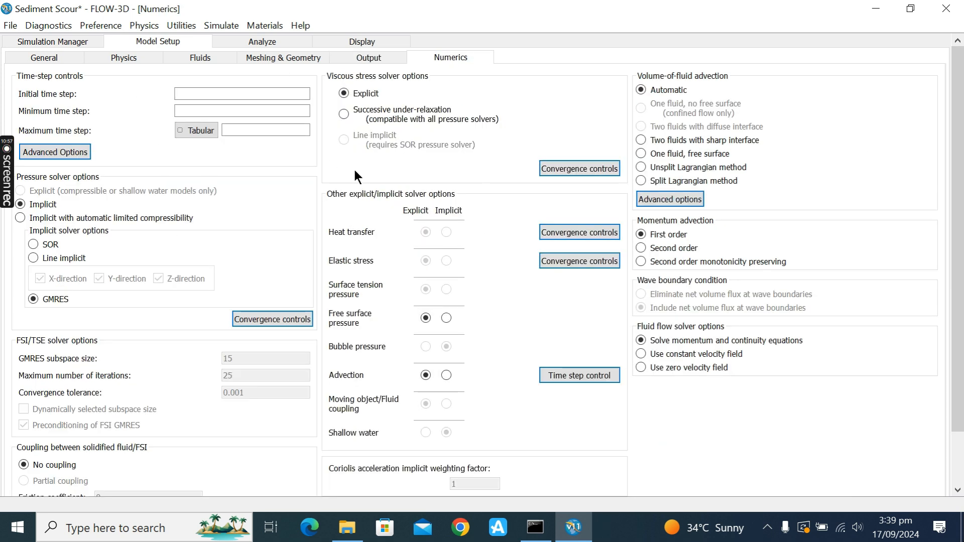
{"action": "scroll", "coordinate": [961, 193], "scroll_direction": "down", "scroll_amount": 1}
{"action": "scroll", "coordinate": [962, 193], "scroll_direction": "up", "scroll_amount": 1}
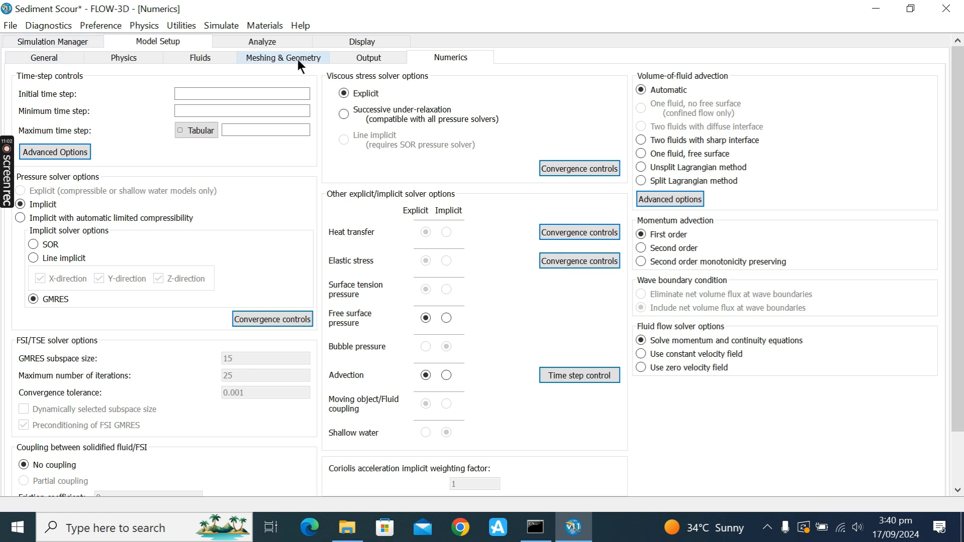
- Run the pre-check for the Sediment Scour simulation, saving pending changes, review the fluid and solid material properties, and save and close it
{"action": "left_click", "coordinate": [38, 41]}
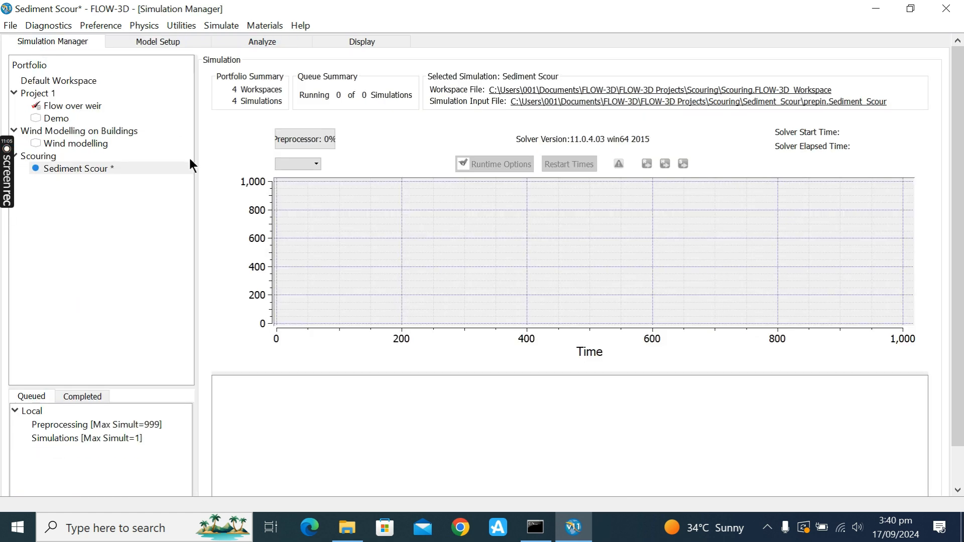
{"action": "right_click", "coordinate": [83, 168]}
{"action": "left_click", "coordinate": [126, 178]}
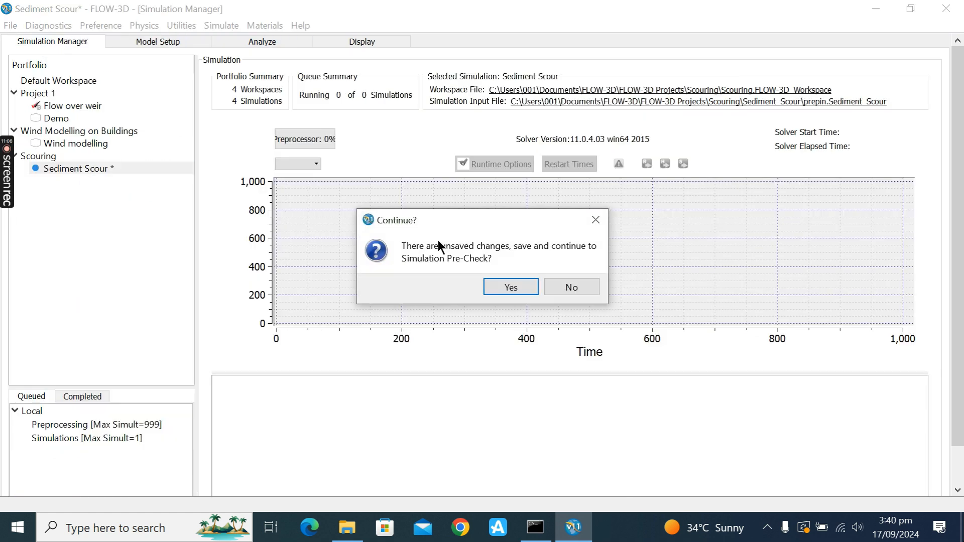
{"action": "left_click", "coordinate": [502, 286]}
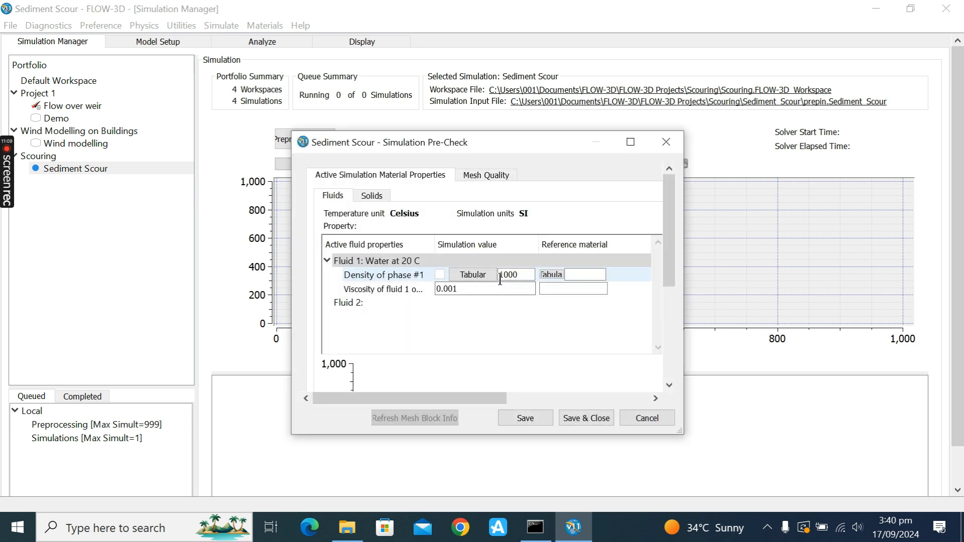
{"action": "left_click", "coordinate": [374, 196]}
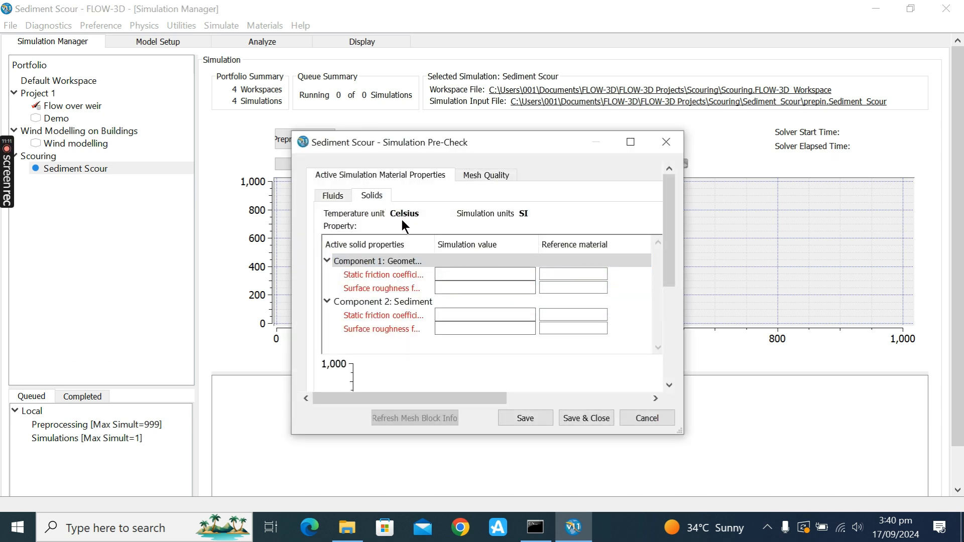
{"action": "left_click", "coordinate": [332, 195]}
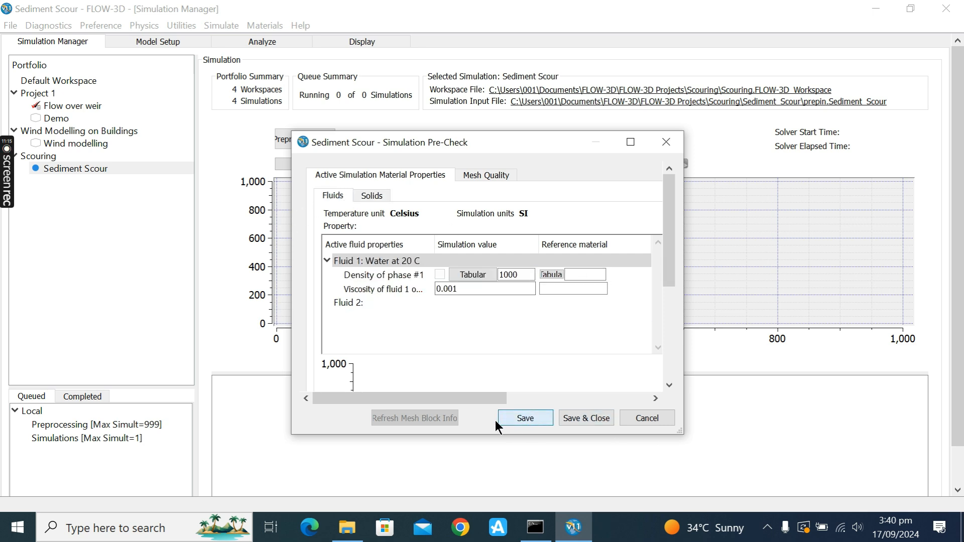
{"action": "left_click", "coordinate": [583, 423]}
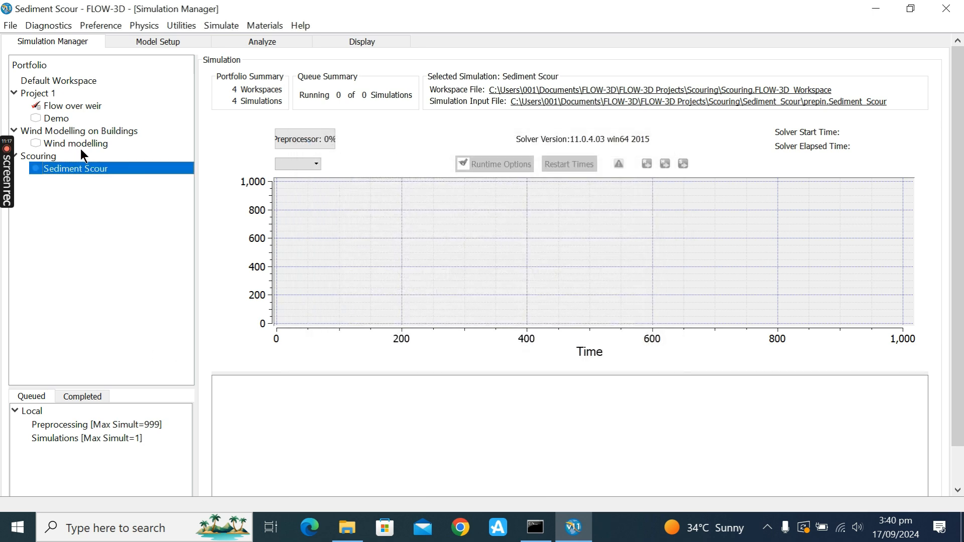
- Preprocess the Sediment Scour simulation and read through the preprocessor log
{"action": "right_click", "coordinate": [80, 169]}
{"action": "mouse_move", "coordinate": [161, 193]}
{"action": "left_click", "coordinate": [370, 195]}
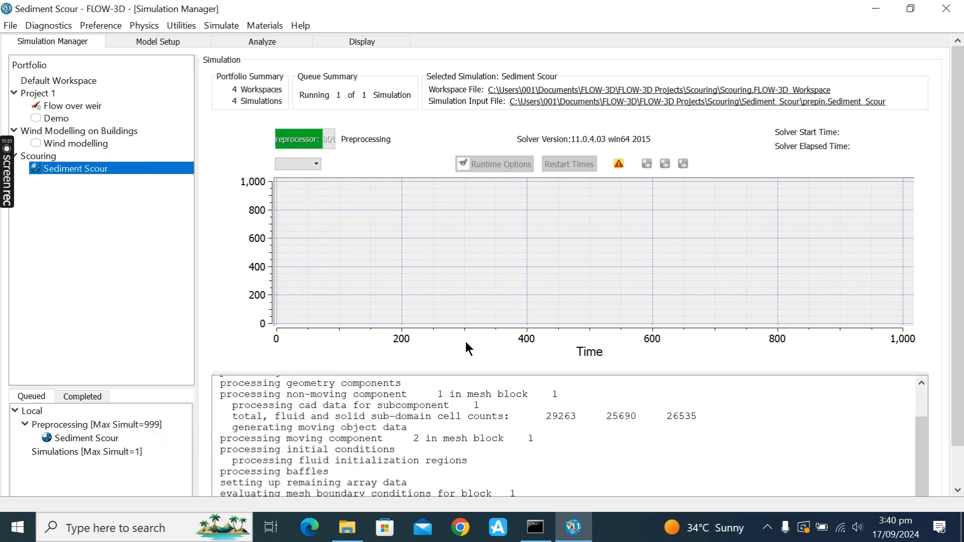
{"action": "scroll", "coordinate": [567, 357], "scroll_direction": "down", "scroll_amount": 2}
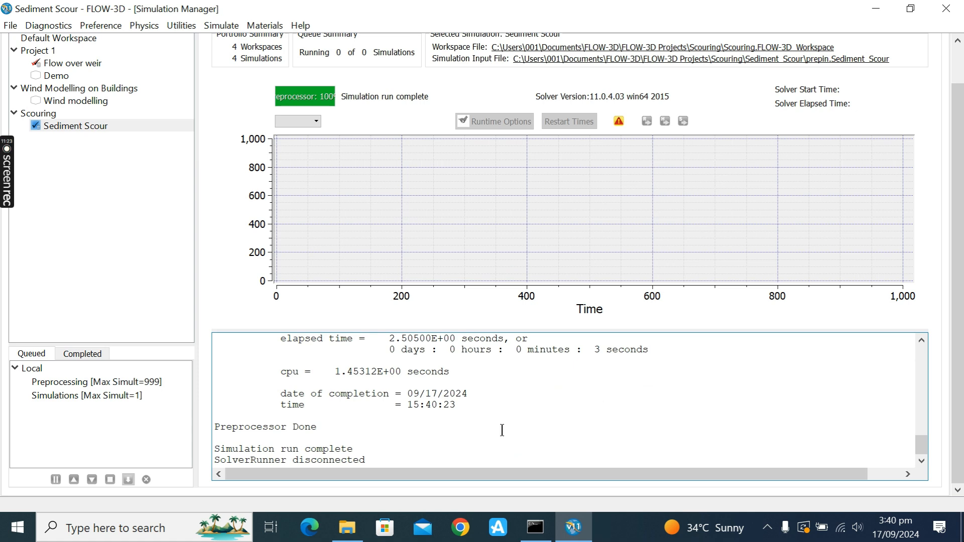
{"action": "scroll", "coordinate": [502, 402], "scroll_direction": "up", "scroll_amount": 2}
{"action": "scroll", "coordinate": [502, 387], "scroll_direction": "up", "scroll_amount": 3}
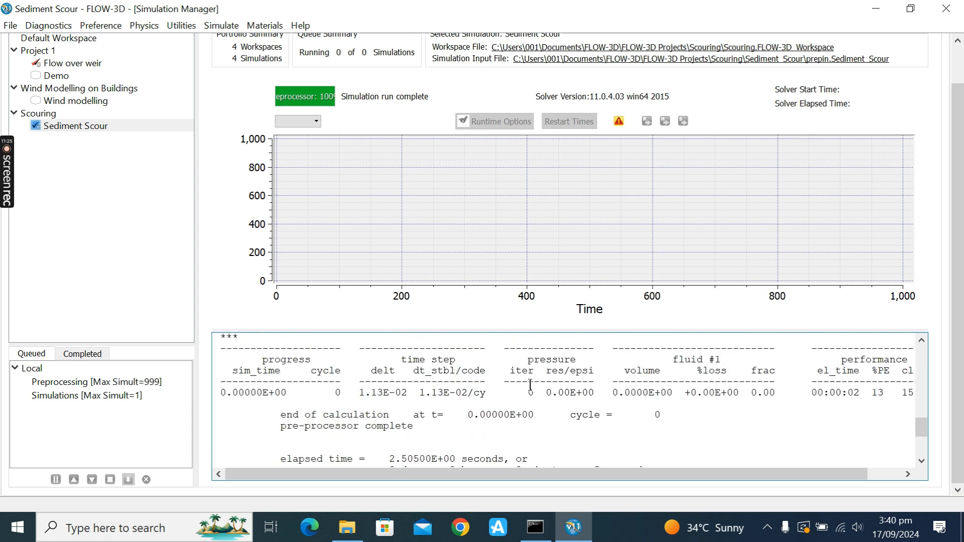
{"action": "scroll", "coordinate": [524, 401], "scroll_direction": "down", "scroll_amount": 6}
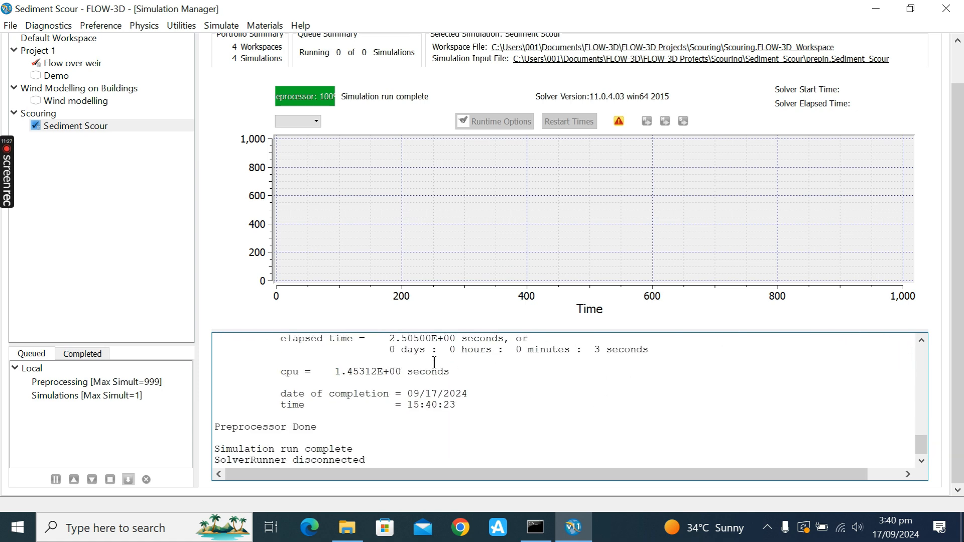
- Run the Sediment Scour simulation
{"action": "right_click", "coordinate": [91, 128]}
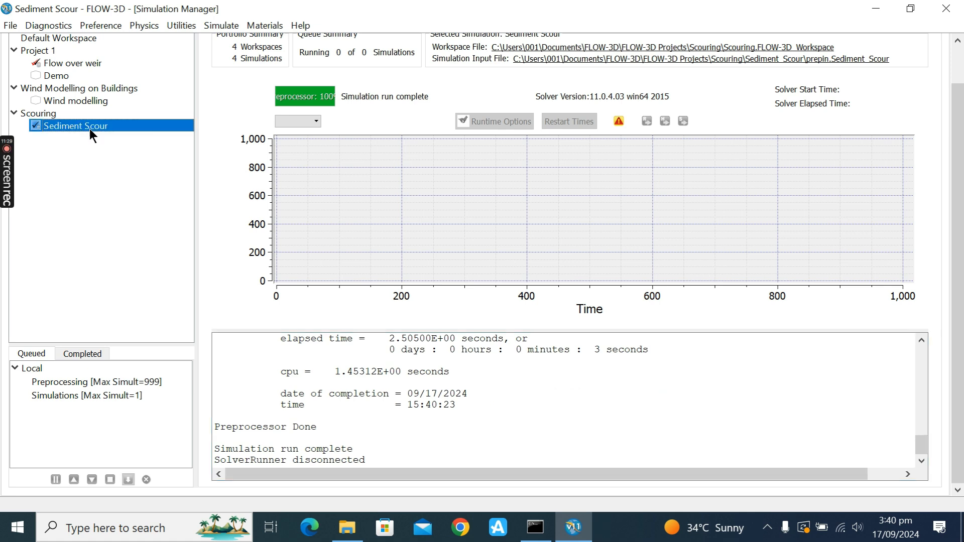
{"action": "mouse_move", "coordinate": [142, 170]}
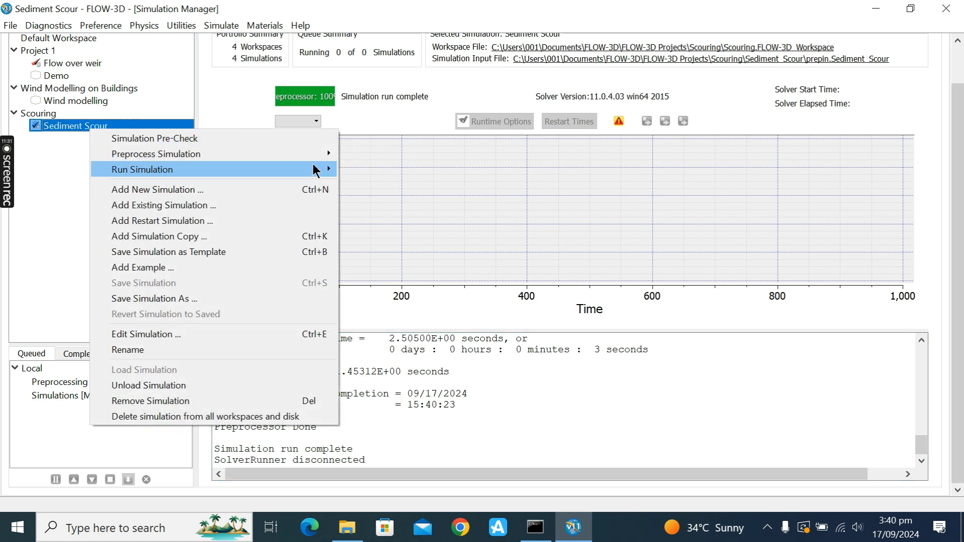
{"action": "left_click", "coordinate": [367, 171]}
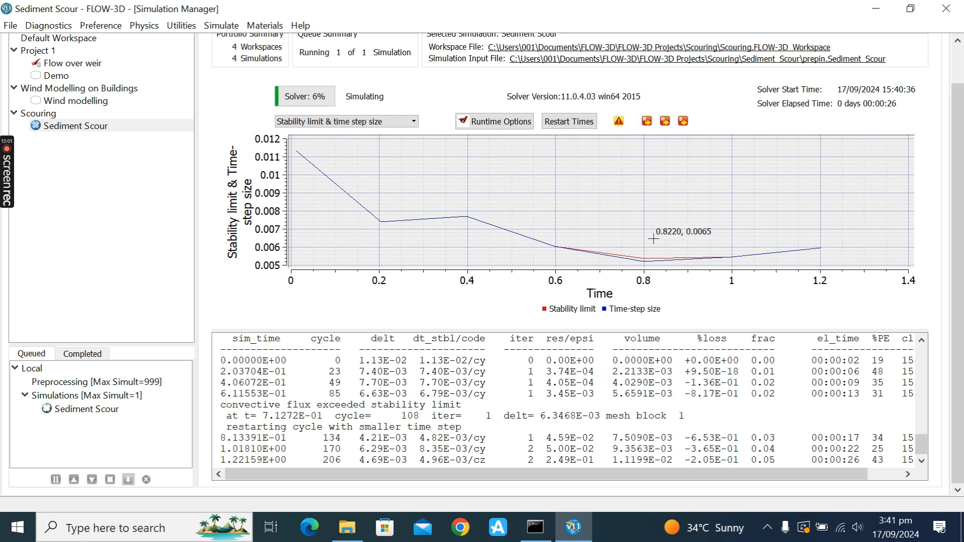
- Monitor the running simulation's progress and its stability limit and time-step size plot
{"action": "mouse_move", "coordinate": [15, 172]}
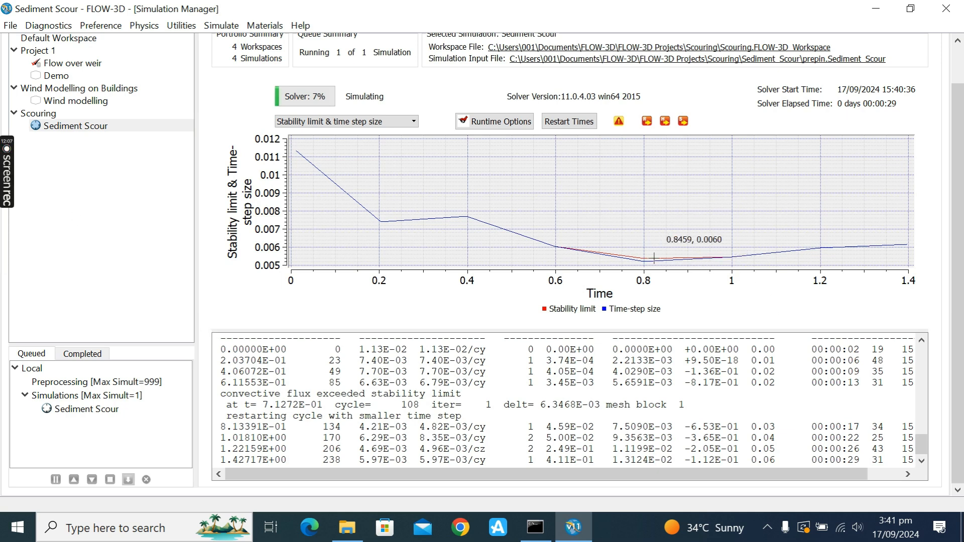
{"action": "scroll", "coordinate": [497, 280], "scroll_direction": "up", "scroll_amount": 1}
{"action": "scroll", "coordinate": [547, 303], "scroll_direction": "down", "scroll_amount": 1}
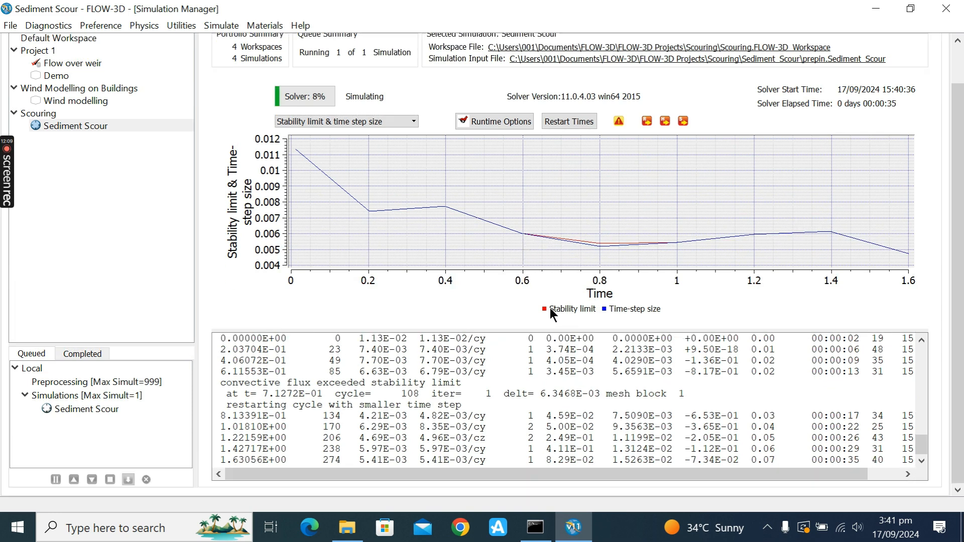
{"action": "scroll", "coordinate": [959, 174], "scroll_direction": "up", "scroll_amount": 1}
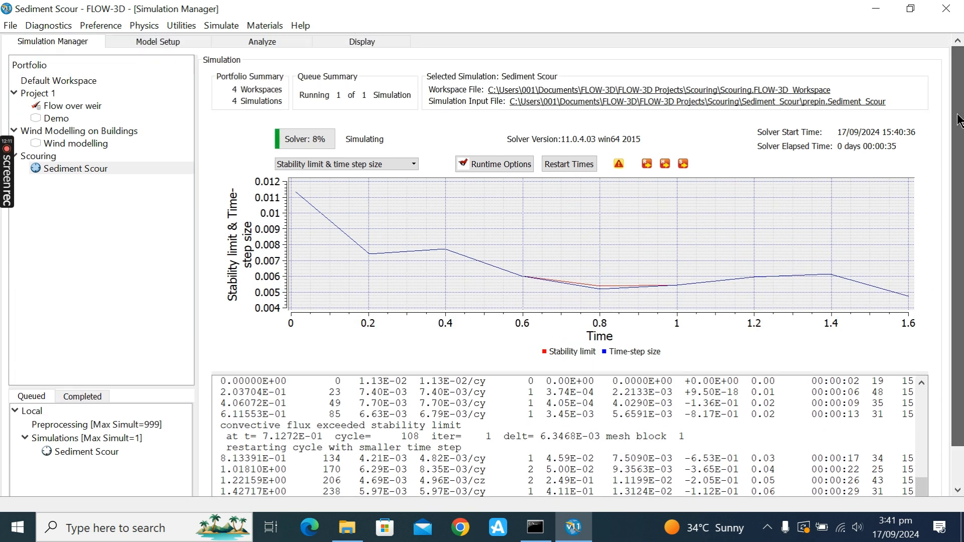
{"action": "scroll", "coordinate": [960, 196], "scroll_direction": "down", "scroll_amount": 1}
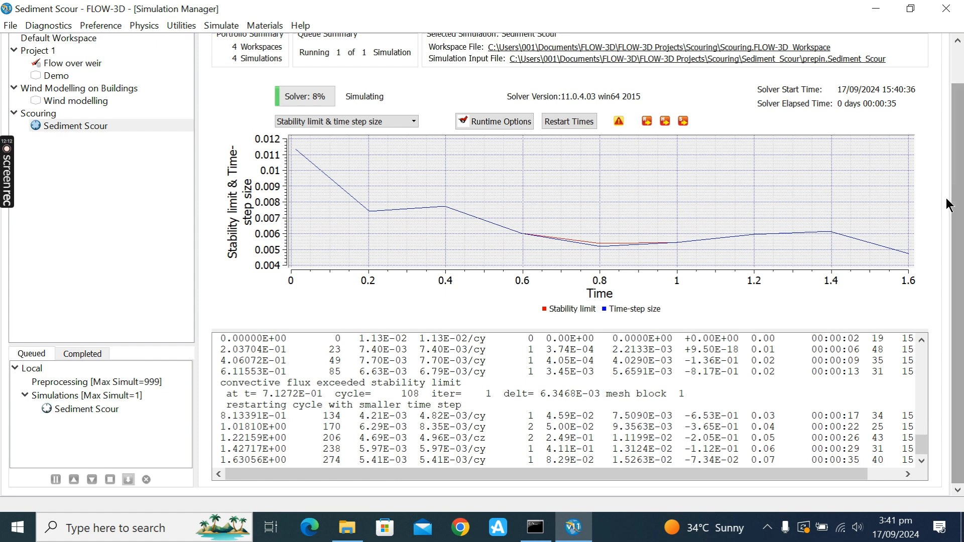
{"action": "scroll", "coordinate": [334, 241], "scroll_direction": "up", "scroll_amount": 1}
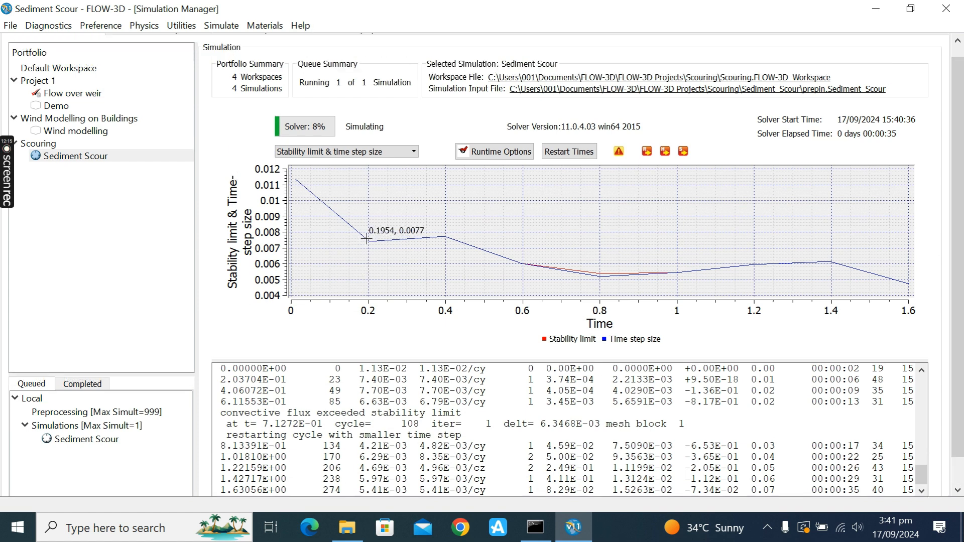
{"action": "scroll", "coordinate": [117, 108], "scroll_direction": "up", "scroll_amount": 1}
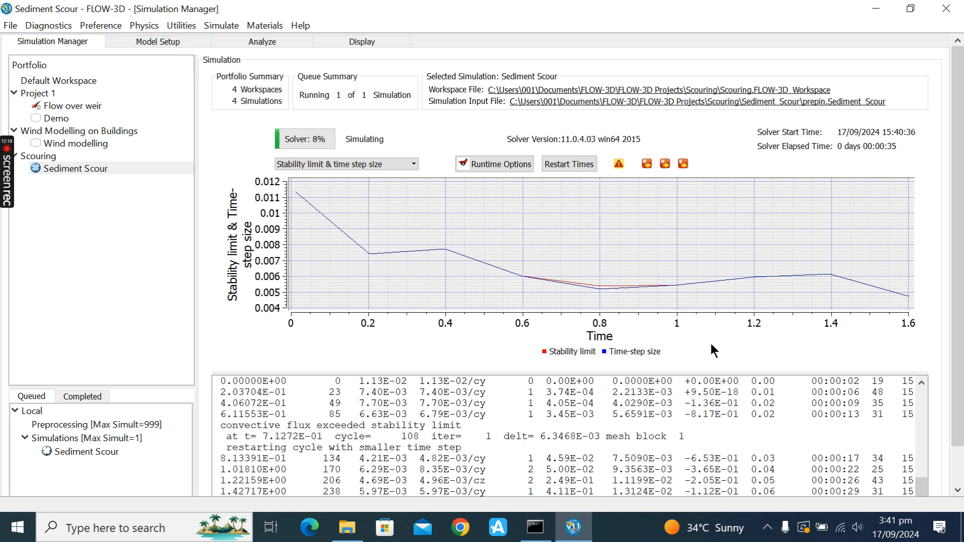
{"action": "scroll", "coordinate": [696, 398], "scroll_direction": "down", "scroll_amount": 1}
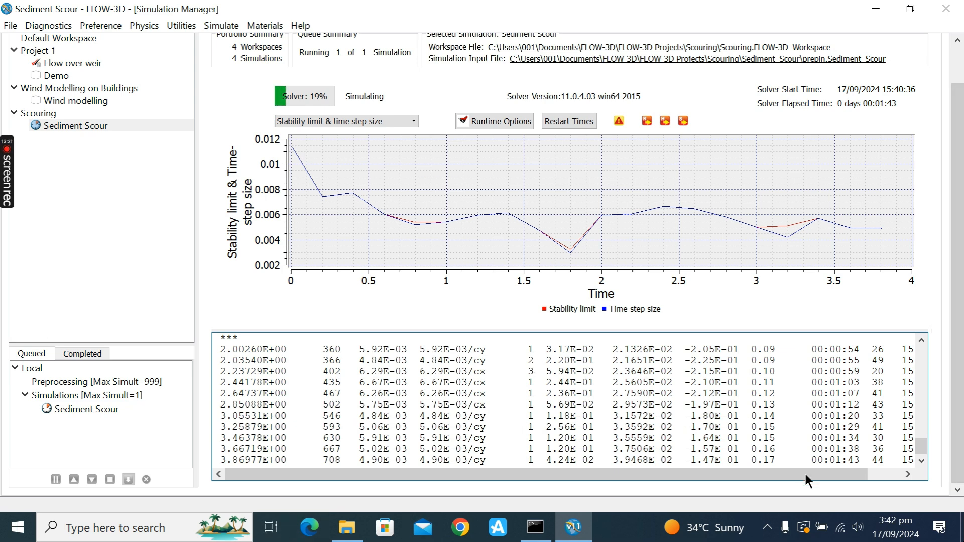
- Examine the solver log columns for simulation time, time step, pressure iterations, fluid volume and performance as the run proceeds
{"action": "left_click_drag", "start_coordinate": [821, 483], "coordinate": [857, 483]}
{"action": "scroll", "coordinate": [886, 388], "scroll_direction": "up", "scroll_amount": 10}
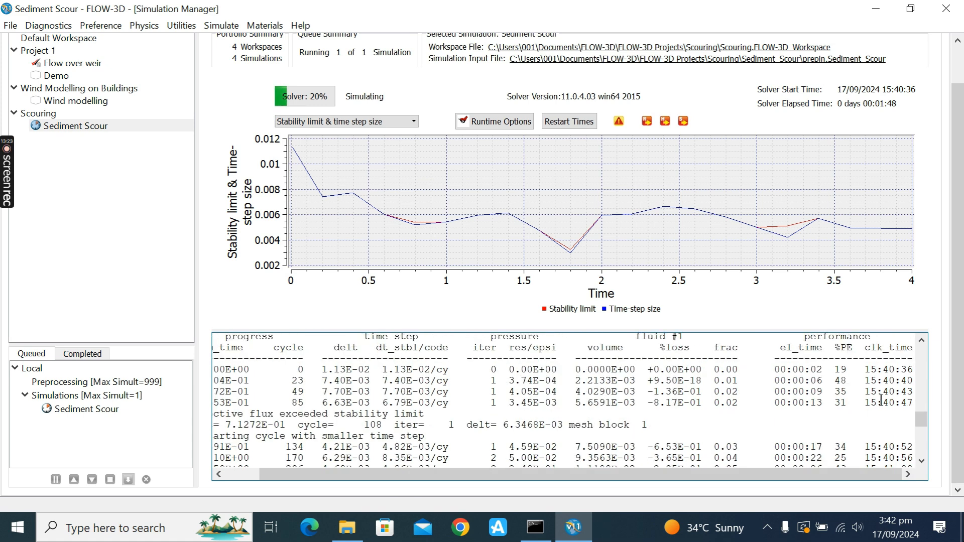
{"action": "scroll", "coordinate": [886, 387], "scroll_direction": "down", "scroll_amount": 10}
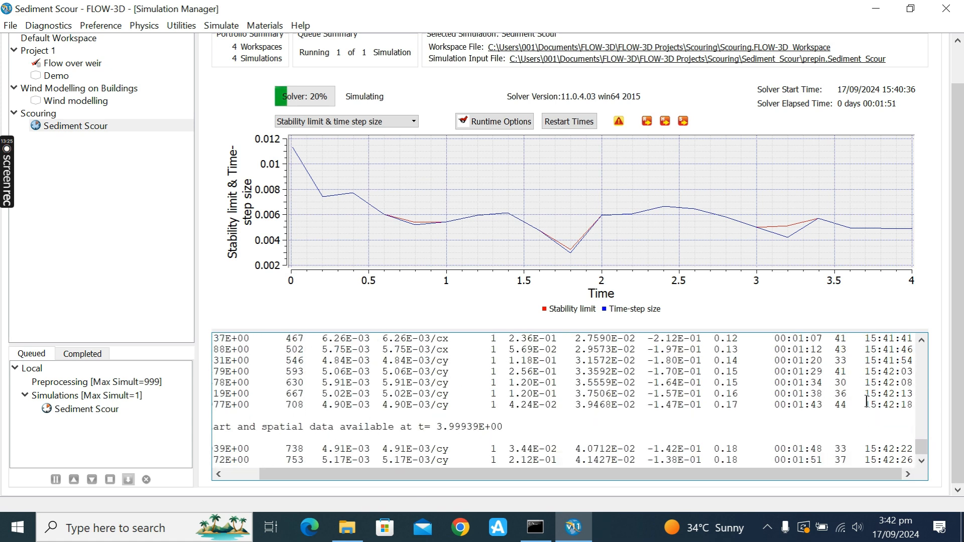
{"action": "left_click_drag", "start_coordinate": [799, 474], "coordinate": [753, 475]}
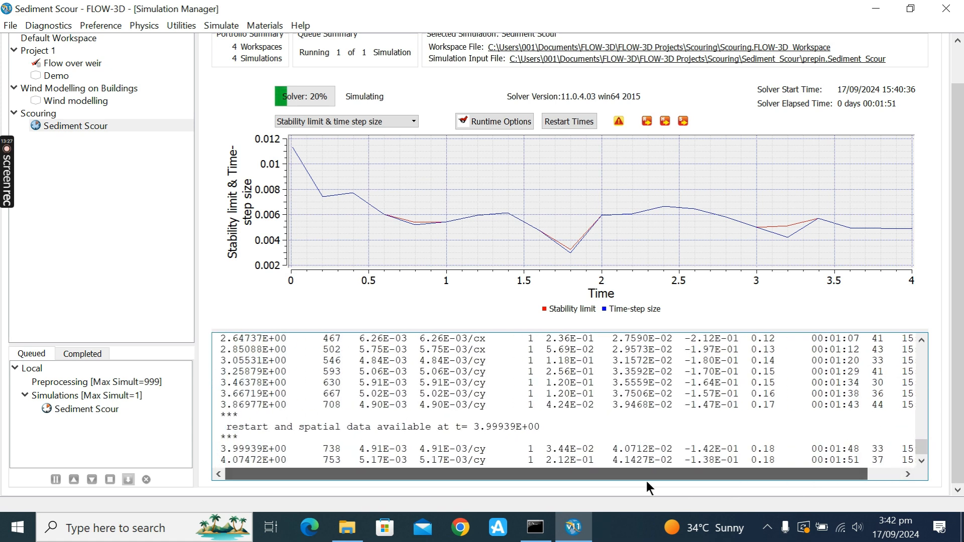
{"action": "scroll", "coordinate": [672, 420], "scroll_direction": "up", "scroll_amount": 10}
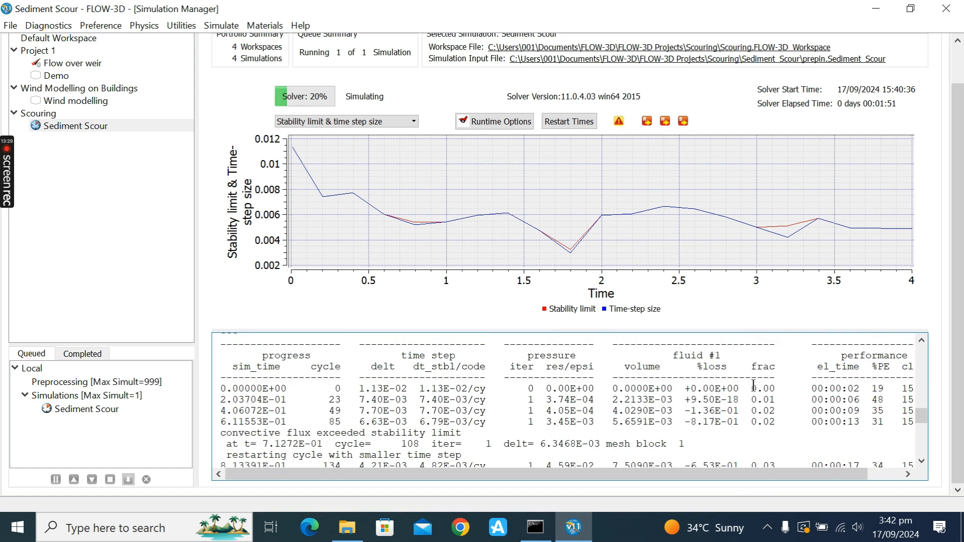
{"action": "scroll", "coordinate": [756, 380], "scroll_direction": "down", "scroll_amount": 8}
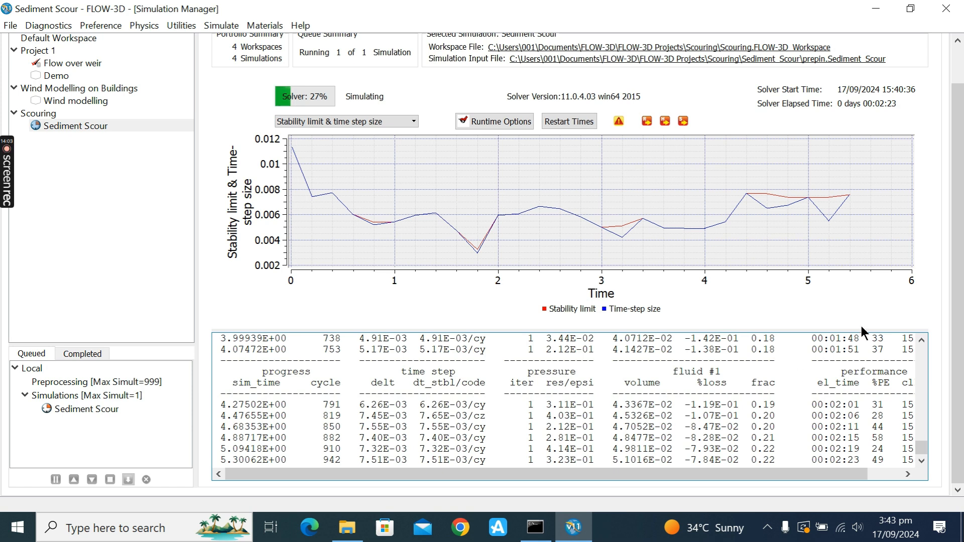
{"action": "left_click_drag", "start_coordinate": [956, 120], "coordinate": [956, 70]}
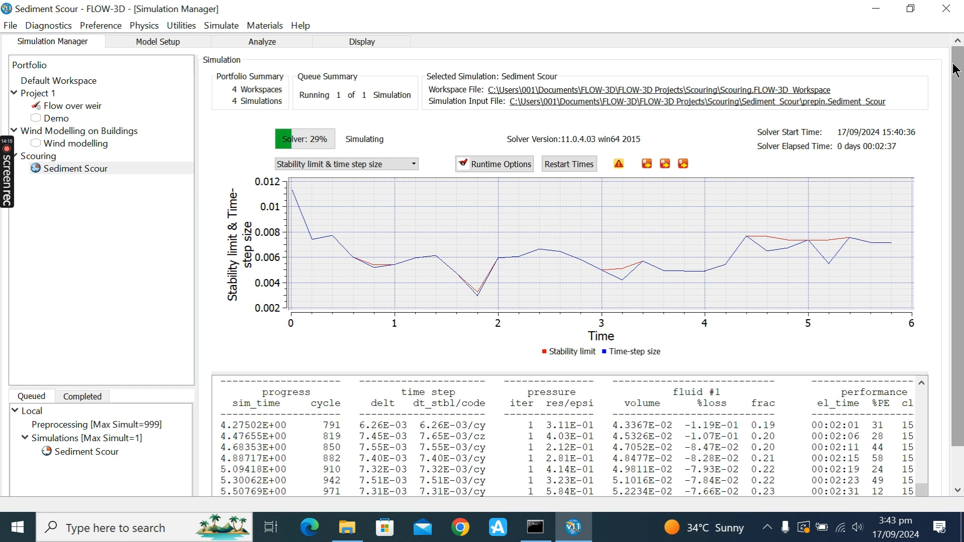
{"action": "left_click_drag", "start_coordinate": [956, 71], "coordinate": [958, 166]}
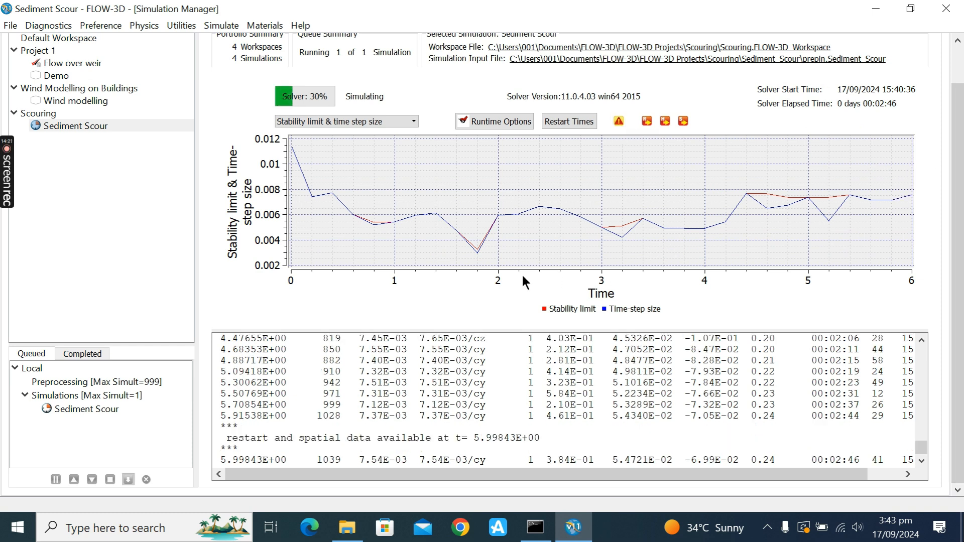
- Show the simulation's error and warning messages and read the preprocessor warning, solver messages and mentor tip
{"action": "left_click", "coordinate": [617, 123]}
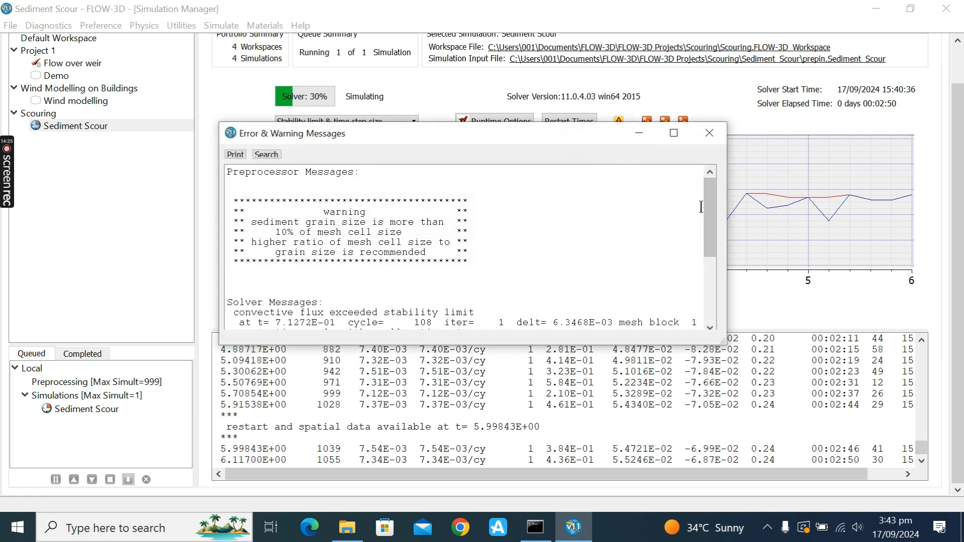
{"action": "left_click_drag", "start_coordinate": [704, 200], "coordinate": [721, 318]}
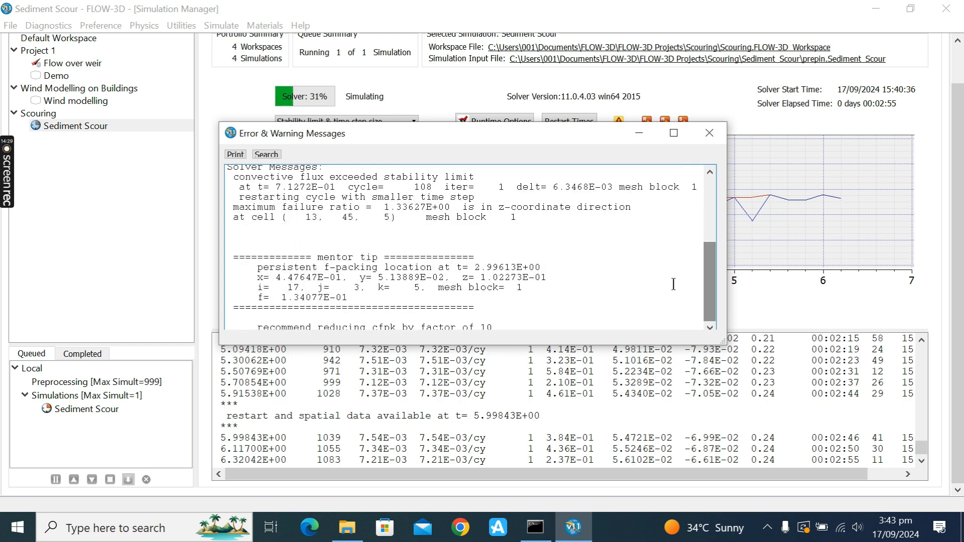
{"action": "scroll", "coordinate": [673, 285], "scroll_direction": "up", "scroll_amount": 4}
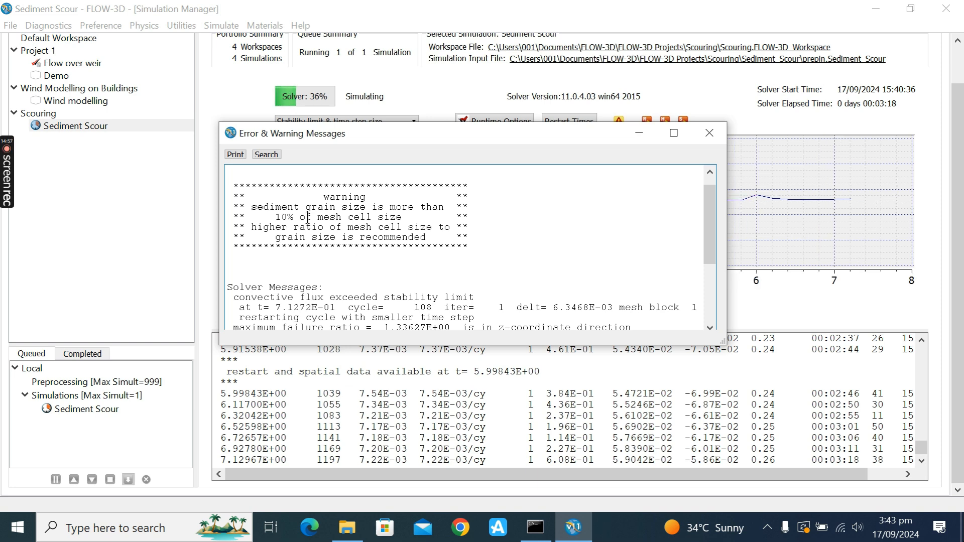
{"action": "scroll", "coordinate": [714, 231], "scroll_direction": "down", "scroll_amount": 4}
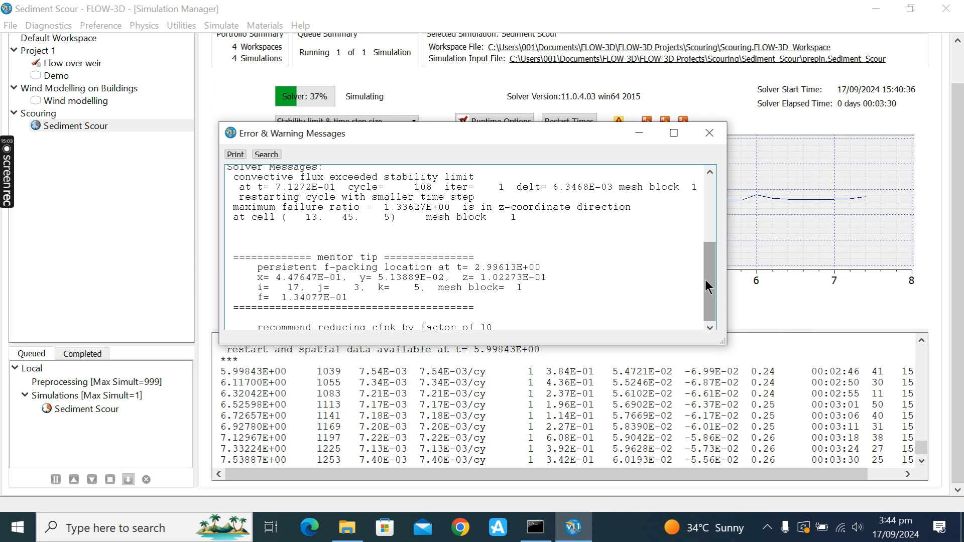
{"action": "scroll", "coordinate": [508, 287], "scroll_direction": "up", "scroll_amount": 1}
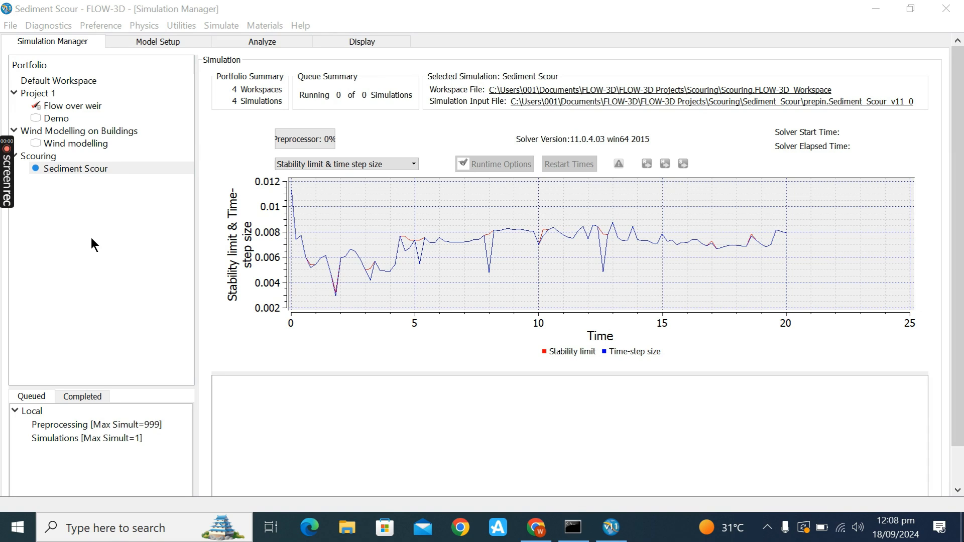
- Review the full-run stability limit and time-step size plot and select the Sediment Scour simulation in the portfolio
{"action": "mouse_move", "coordinate": [6, 184]}
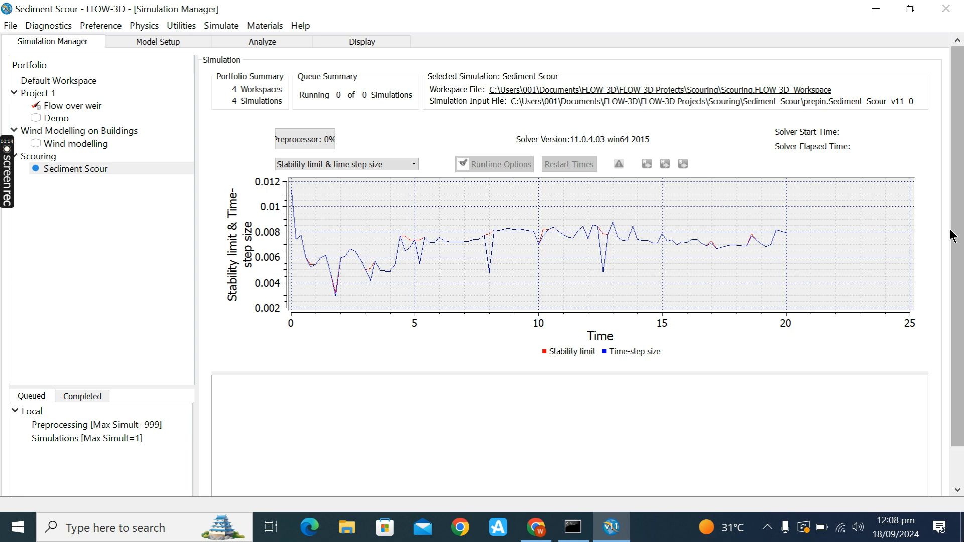
{"action": "scroll", "coordinate": [577, 266], "scroll_direction": "down", "scroll_amount": 1}
{"action": "scroll", "coordinate": [958, 149], "scroll_direction": "up", "scroll_amount": 1}
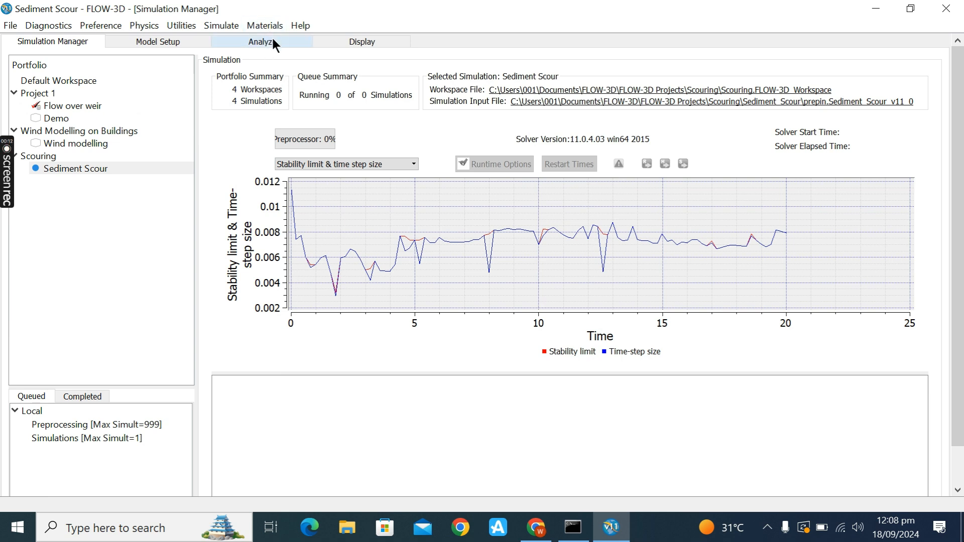
{"action": "left_click", "coordinate": [77, 169]}
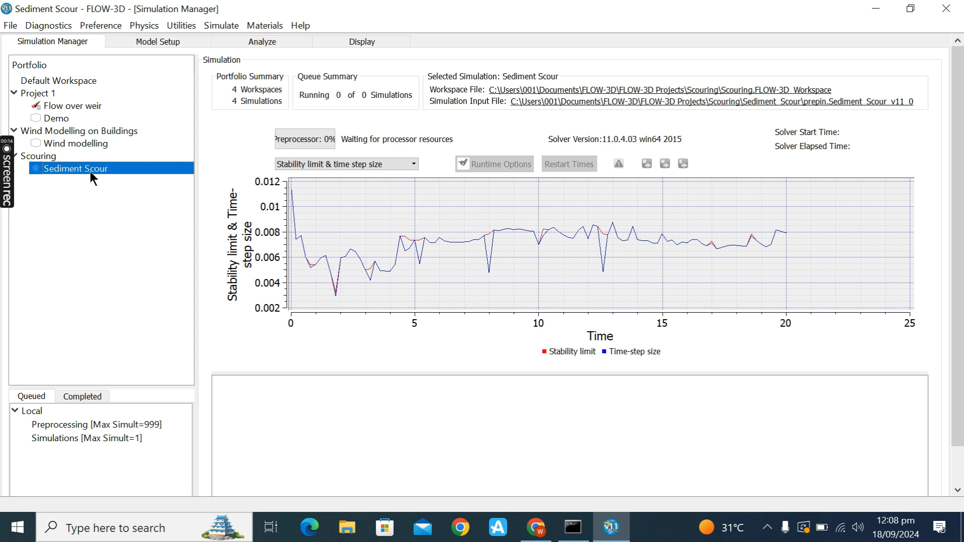
- Open the Sediment Scour simulation's results file for analysis
{"action": "left_click", "coordinate": [230, 44]}
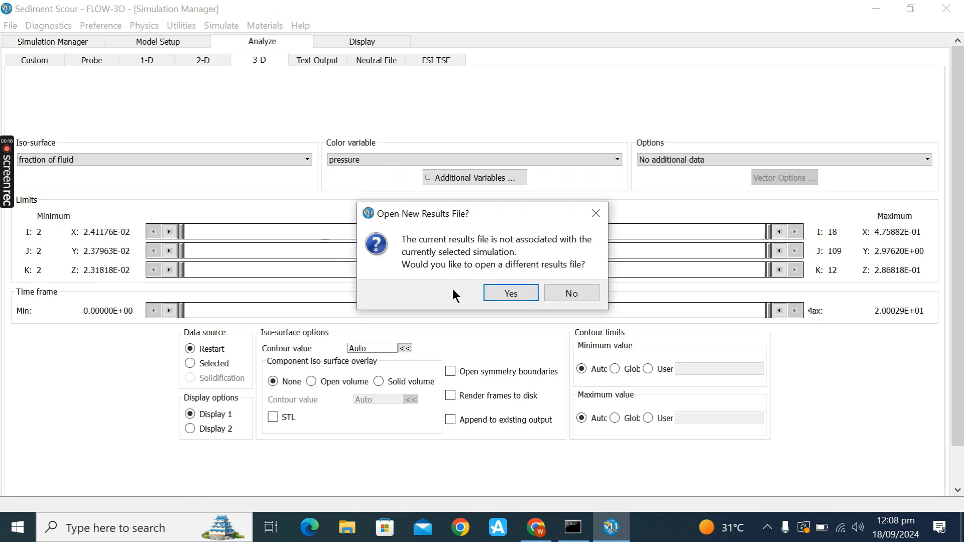
{"action": "left_click", "coordinate": [507, 292]}
{"action": "double_click", "coordinate": [385, 264]}
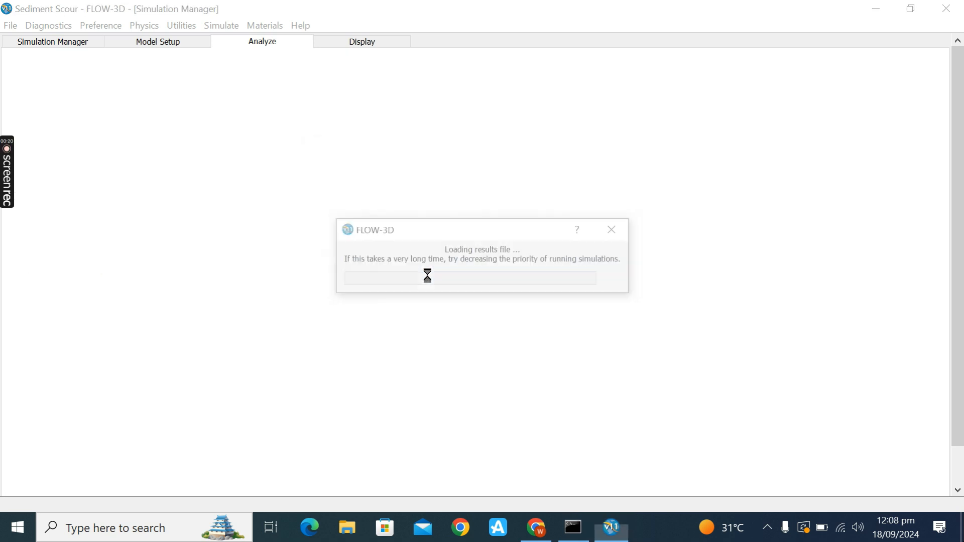
- Set the 3-D color variable to packed sediment elevation net change and add plain velocity vectors
{"action": "scroll", "coordinate": [201, 178], "scroll_direction": "down", "scroll_amount": 2}
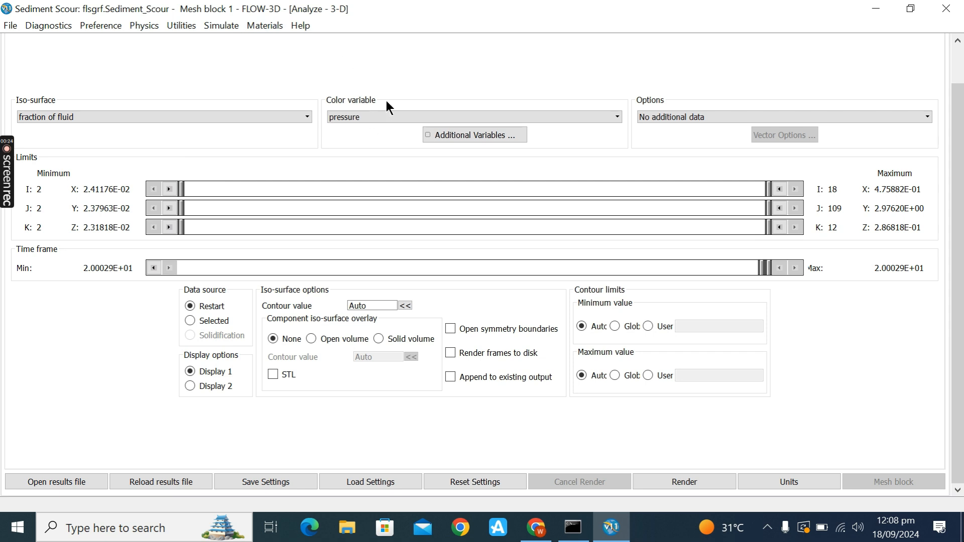
{"action": "left_click", "coordinate": [385, 115]}
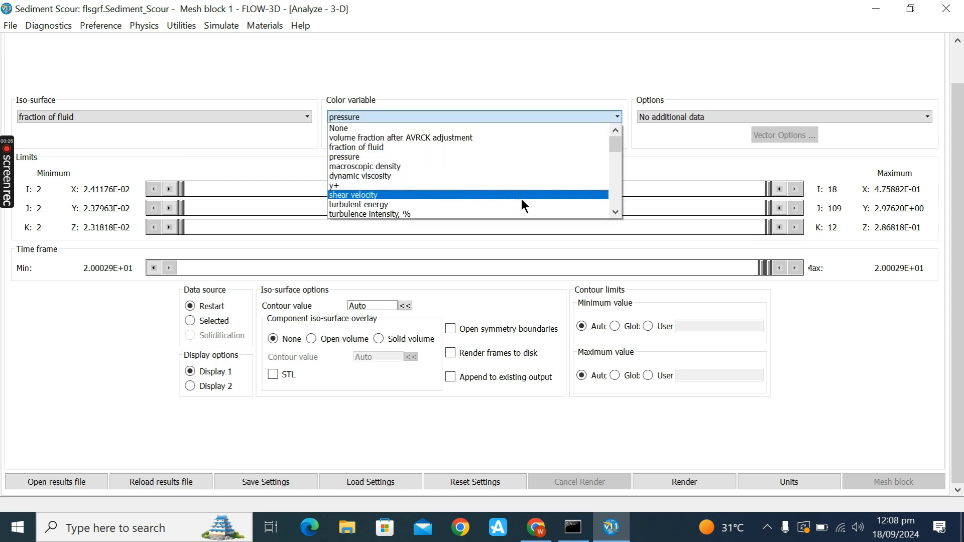
{"action": "scroll", "coordinate": [522, 200], "scroll_direction": "down", "scroll_amount": 3}
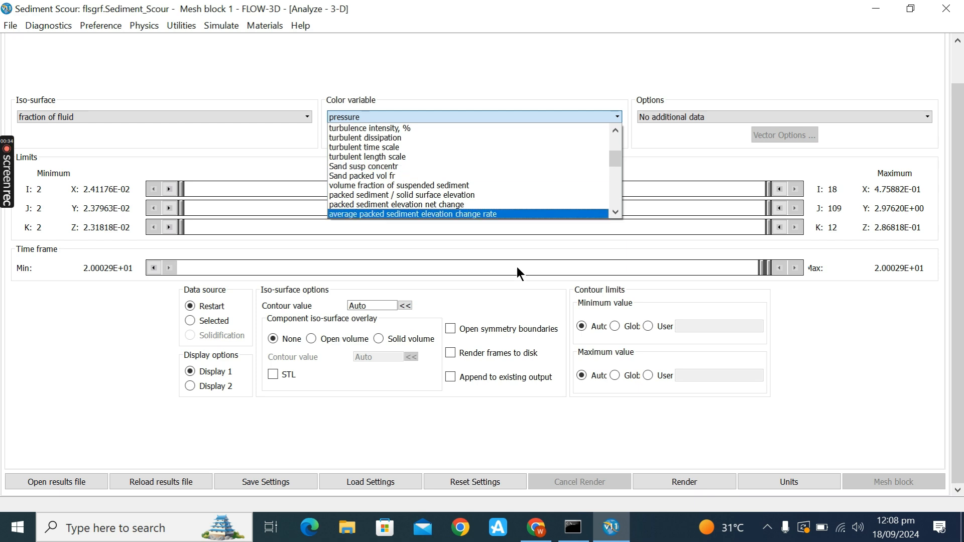
{"action": "left_click", "coordinate": [448, 205]}
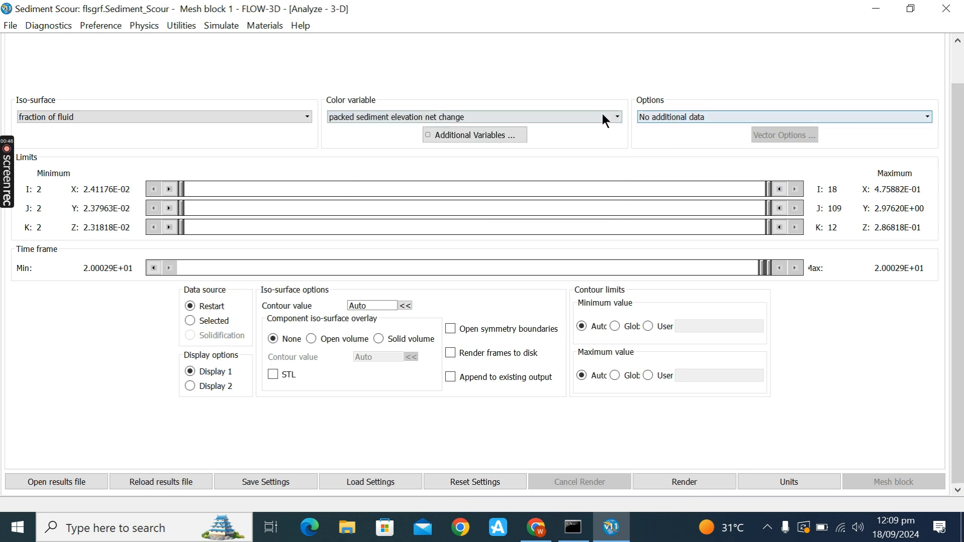
{"action": "left_click", "coordinate": [686, 127]}
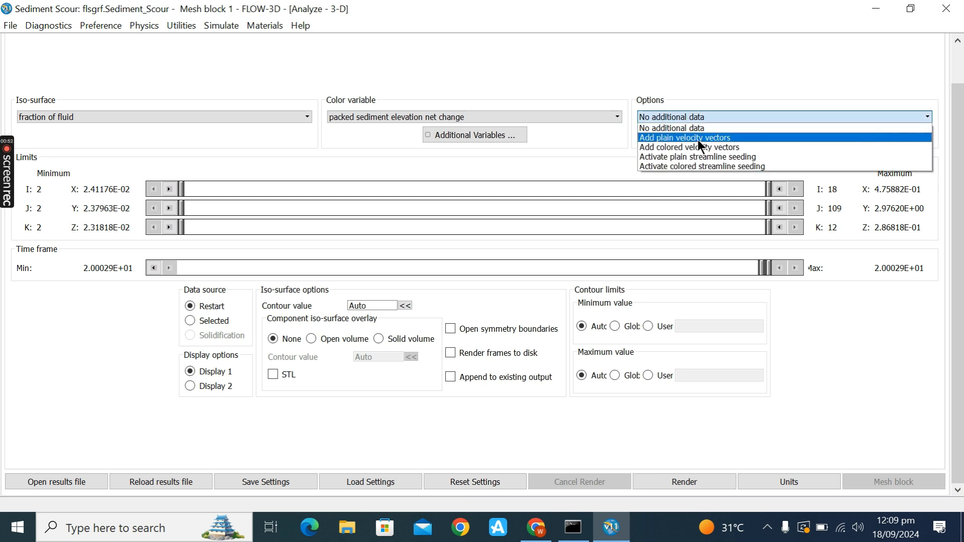
{"action": "left_click", "coordinate": [697, 139]}
- Render the 3-D results with the time frame range starting at 0 and a solid-volume component overlay
{"action": "left_click_drag", "start_coordinate": [763, 262], "coordinate": [109, 269]}
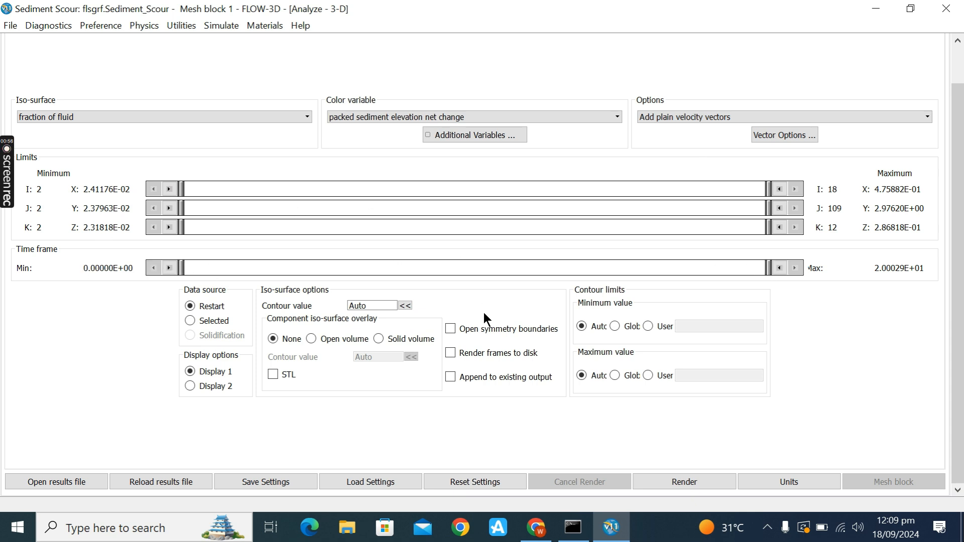
{"action": "left_click", "coordinate": [390, 341]}
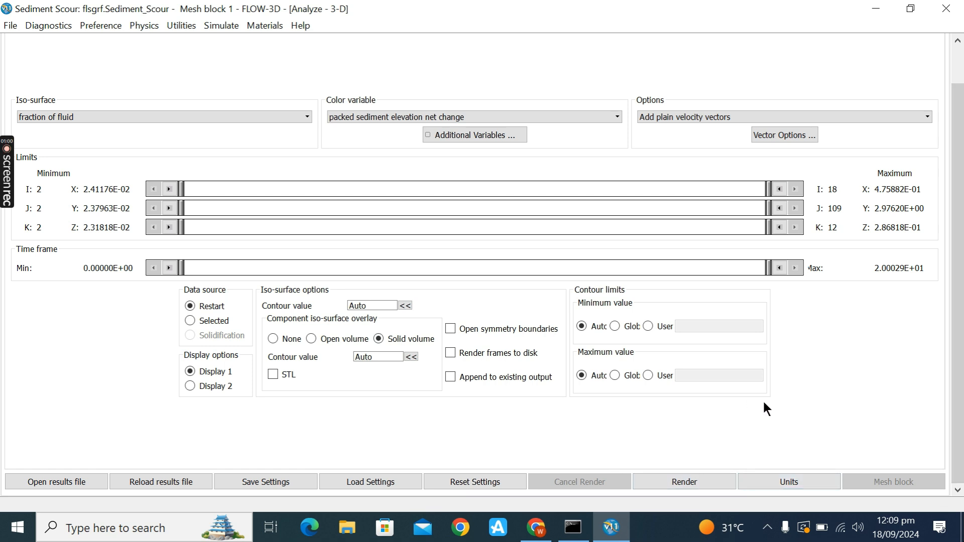
{"action": "left_click", "coordinate": [677, 483]}
- Make Component 1 and Component 2 fully opaque in the rendered view
{"action": "left_click_drag", "start_coordinate": [590, 275], "coordinate": [669, 258]}
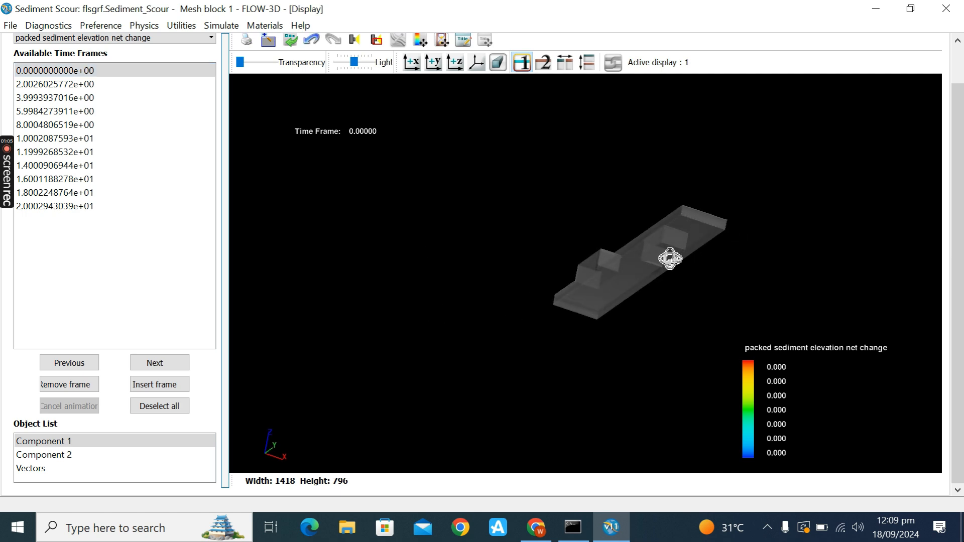
{"action": "right_click", "coordinate": [72, 437]}
{"action": "mouse_move", "coordinate": [136, 461]}
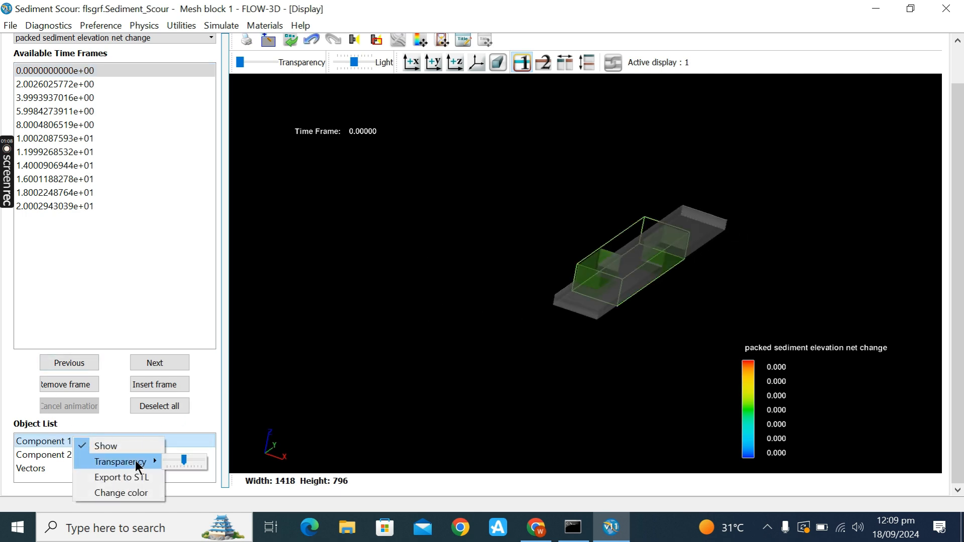
{"action": "left_click_drag", "start_coordinate": [181, 456], "coordinate": [110, 461]}
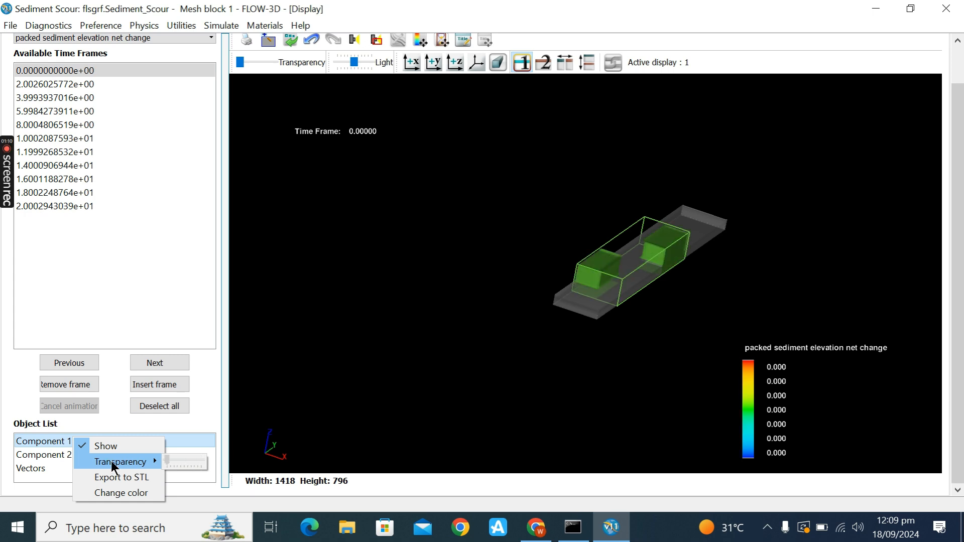
{"action": "right_click", "coordinate": [55, 457]}
{"action": "mouse_move", "coordinate": [126, 483]}
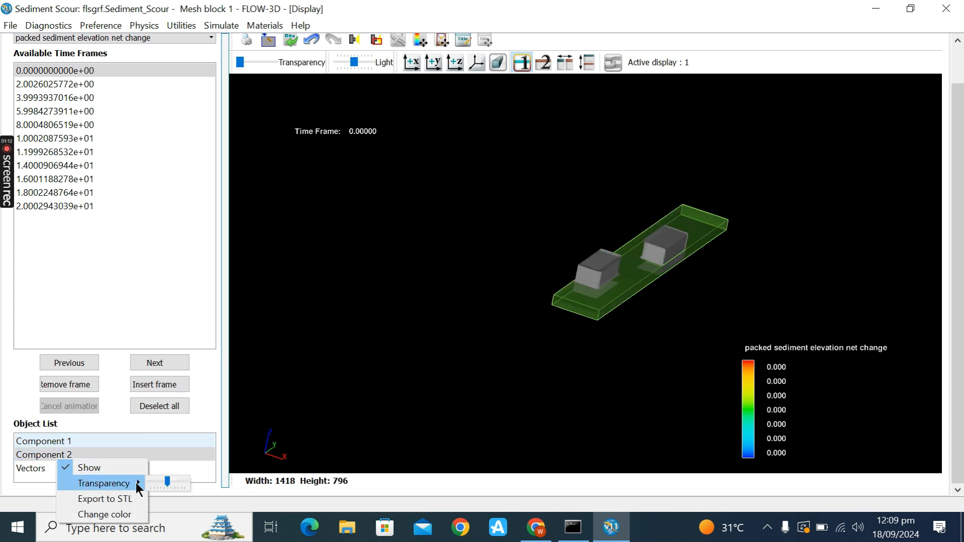
{"action": "left_click_drag", "start_coordinate": [165, 481], "coordinate": [152, 481]}
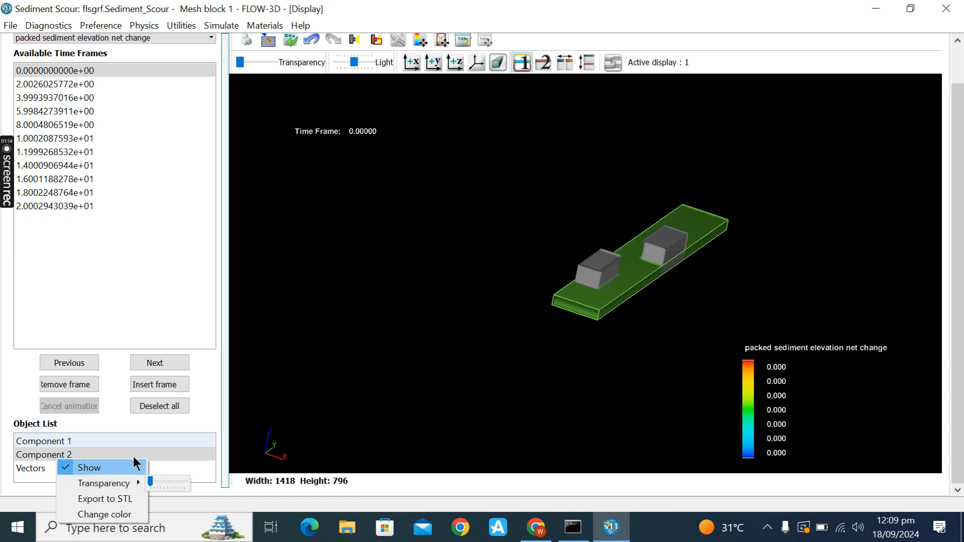
{"action": "left_click", "coordinate": [439, 268]}
- Display the 2.0026 time frame and inspect the packed sediment elevation net change around both blocks
{"action": "left_click_drag", "start_coordinate": [584, 318], "coordinate": [533, 260]}
{"action": "middle_click_drag", "start_coordinate": [648, 311], "coordinate": [666, 183]}
{"action": "left_click_drag", "start_coordinate": [579, 338], "coordinate": [583, 309]}
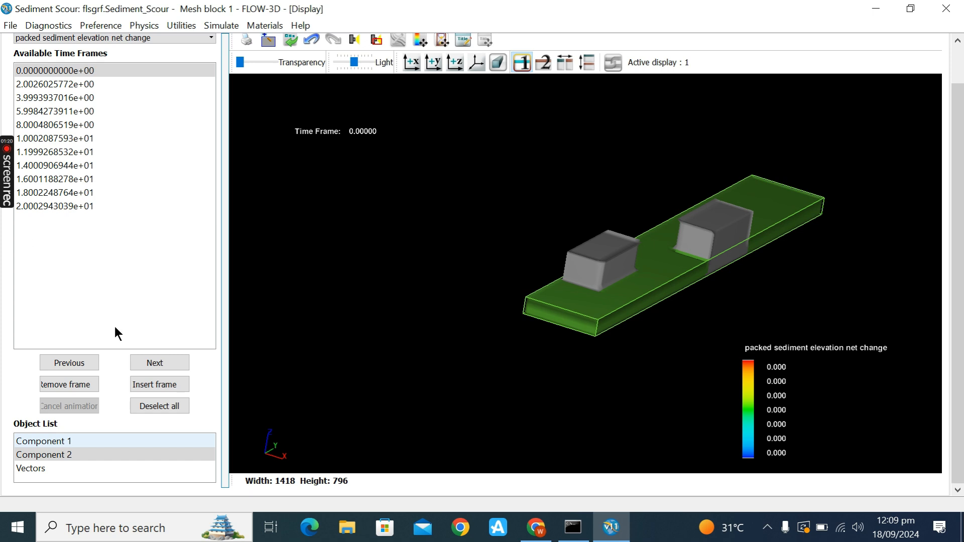
{"action": "left_click", "coordinate": [143, 357]}
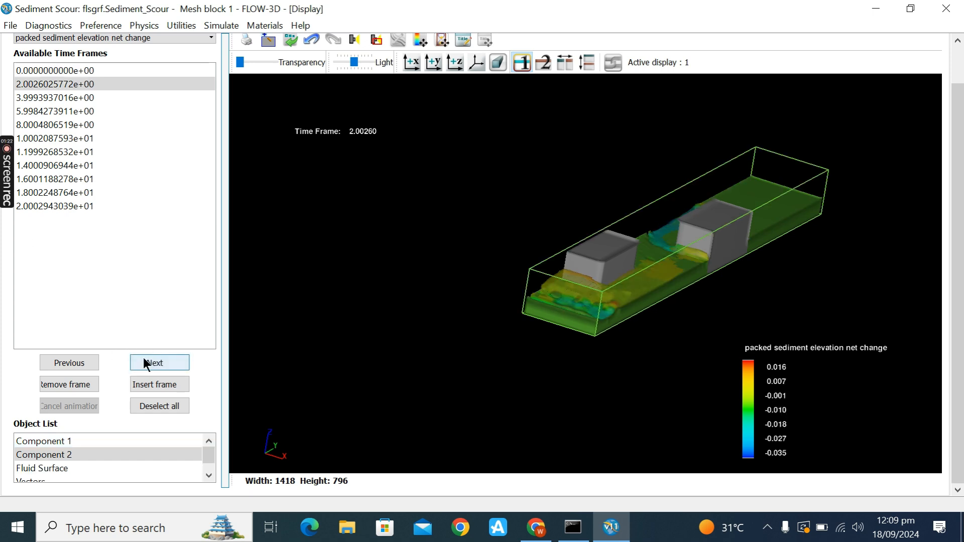
{"action": "left_click_drag", "start_coordinate": [699, 242], "coordinate": [588, 277]}
{"action": "middle_click_drag", "start_coordinate": [523, 245], "coordinate": [536, 269]}
{"action": "left_click_drag", "start_coordinate": [558, 275], "coordinate": [592, 261]}
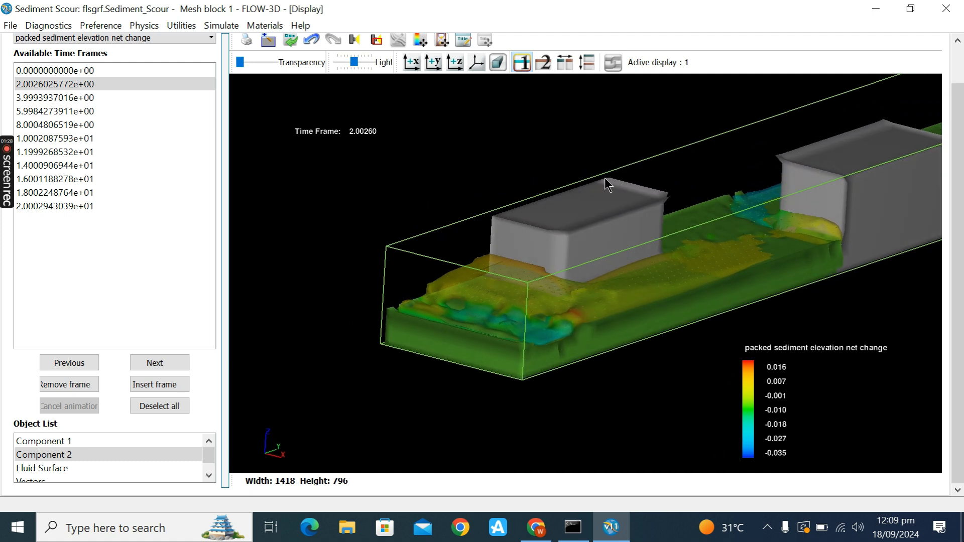
{"action": "left_click_drag", "start_coordinate": [589, 191], "coordinate": [743, 215]}
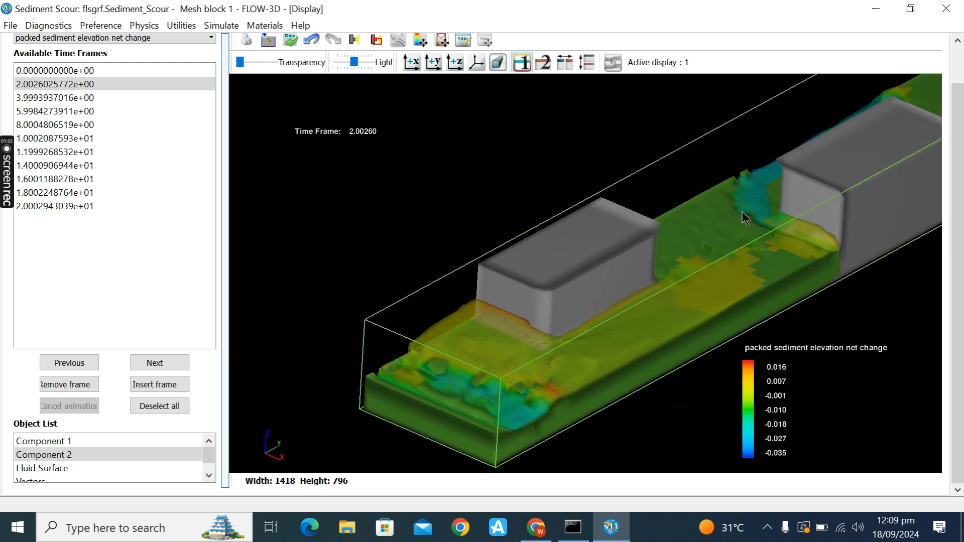
{"action": "left_click_drag", "start_coordinate": [559, 445], "coordinate": [652, 370]}
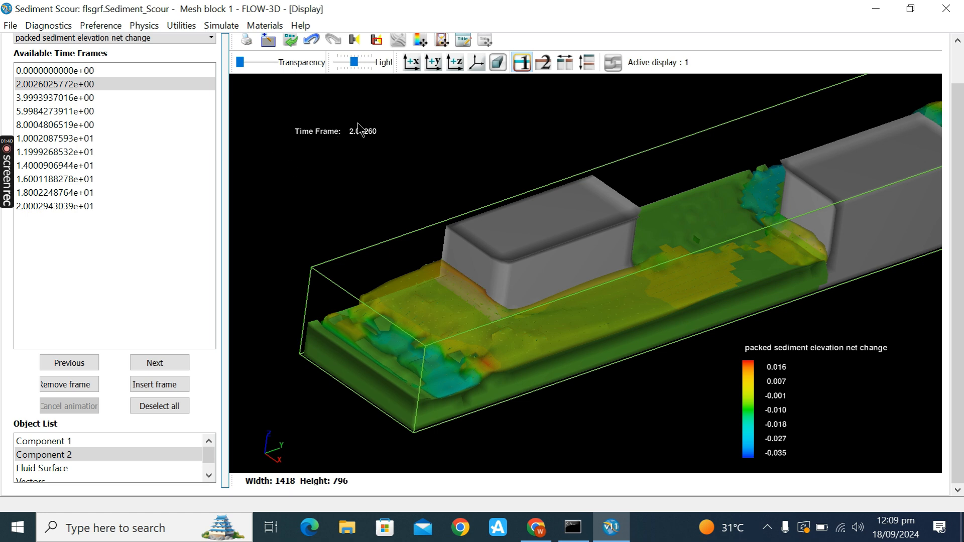
- Reposition the color legend slightly up and outward, and move the time frame label into the view's upper corner
{"action": "left_click", "coordinate": [420, 41]}
{"action": "left_click_drag", "start_coordinate": [758, 403], "coordinate": [787, 389]}
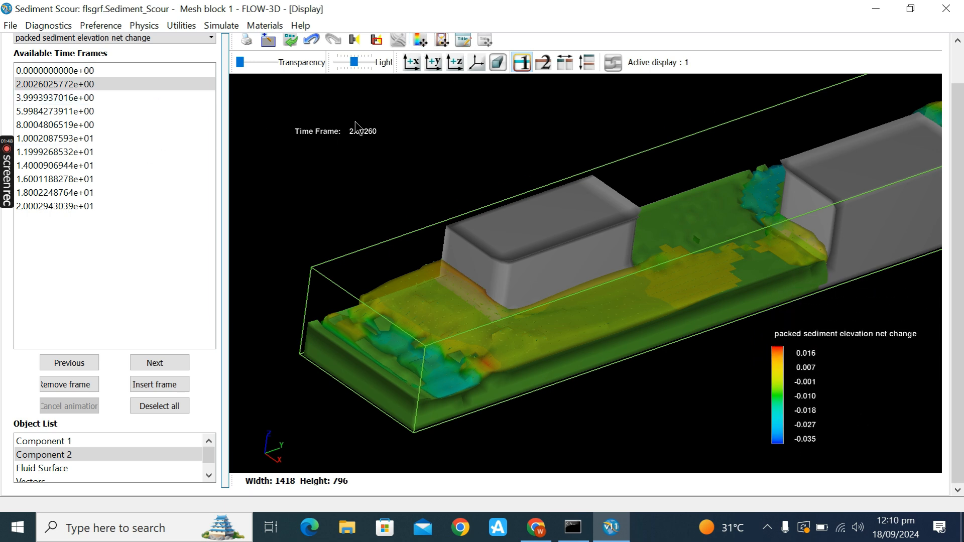
{"action": "left_click", "coordinate": [440, 39]}
{"action": "left_click_drag", "start_coordinate": [291, 119], "coordinate": [261, 104]}
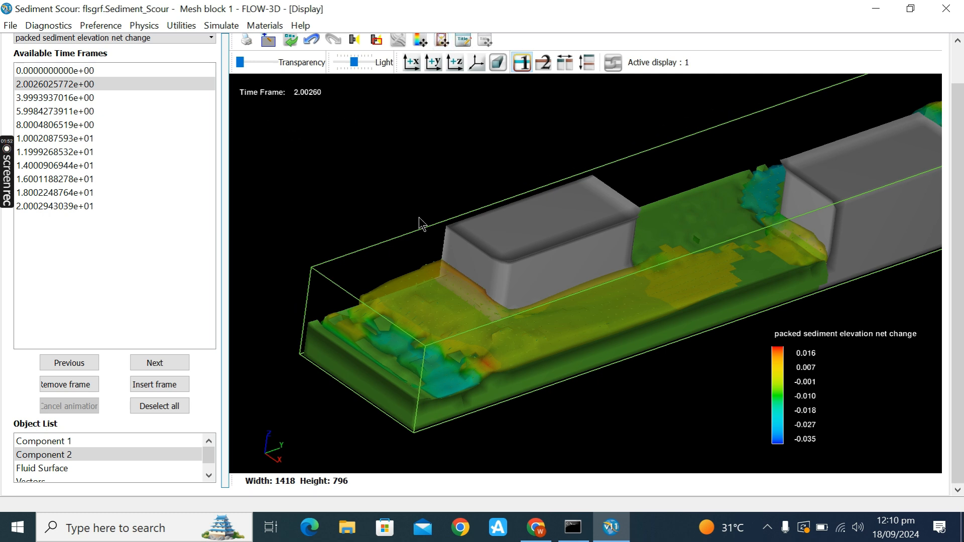
- Examine the sediment elevation change around the front block and at the near end of the bed
{"action": "left_click_drag", "start_coordinate": [658, 211], "coordinate": [732, 192]}
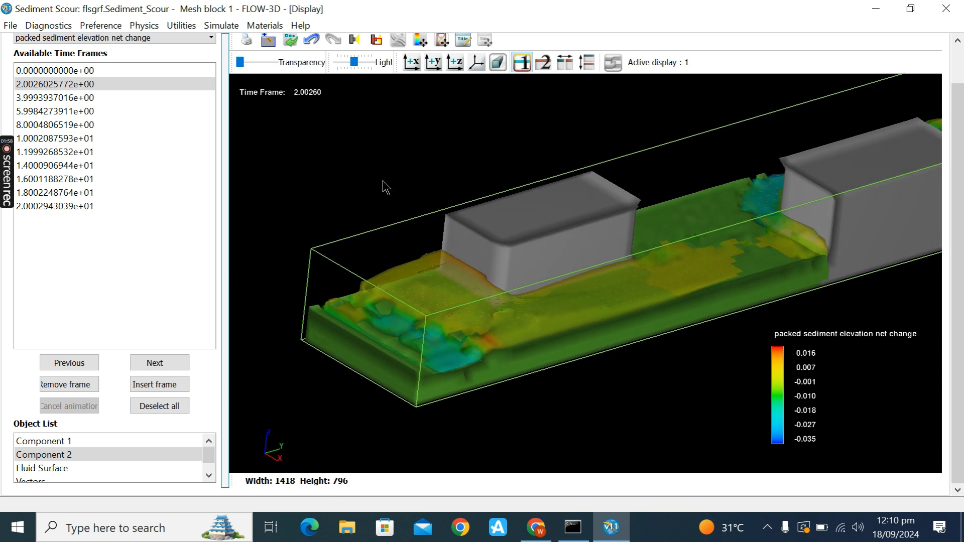
{"action": "left_click_drag", "start_coordinate": [658, 264], "coordinate": [479, 211]}
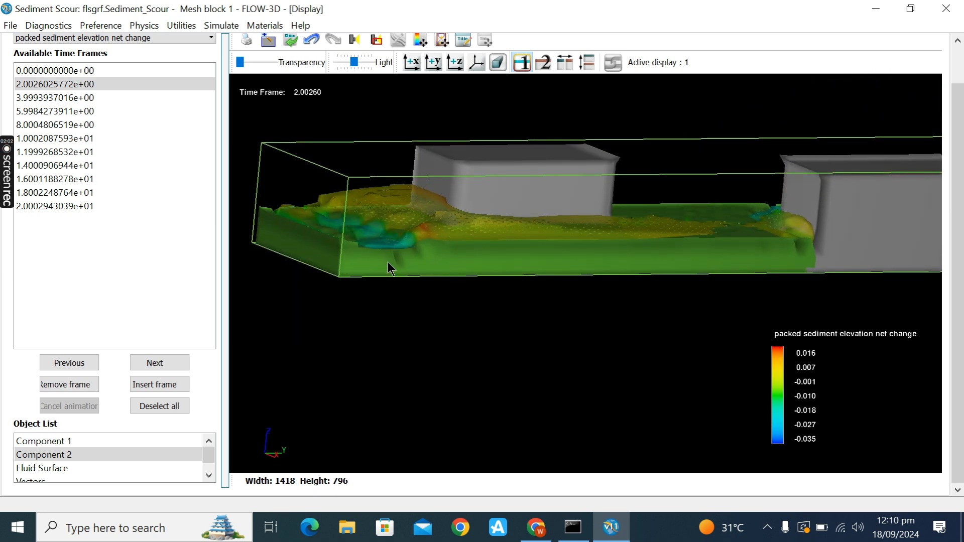
{"action": "middle_click_drag", "start_coordinate": [280, 267], "coordinate": [292, 231]}
{"action": "left_click_drag", "start_coordinate": [293, 231], "coordinate": [551, 271]}
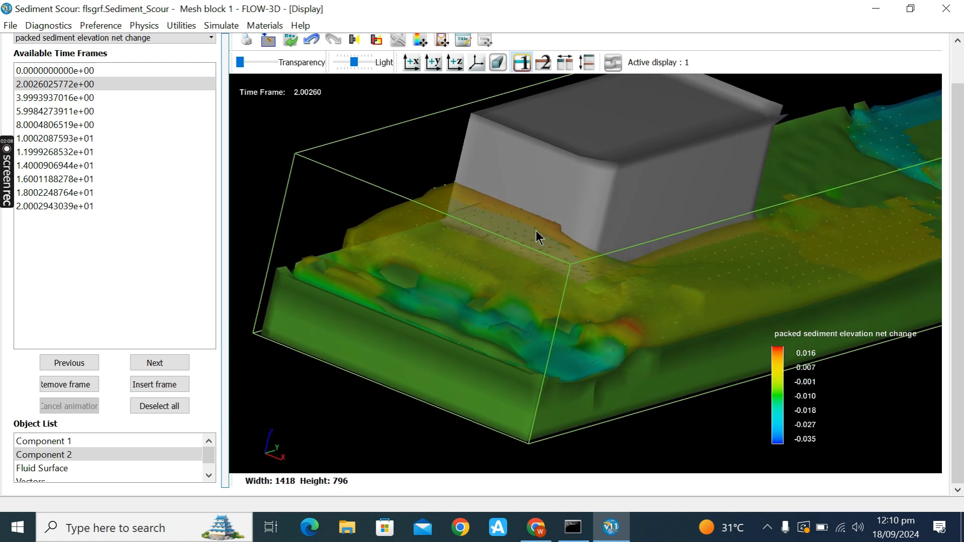
{"action": "left_click_drag", "start_coordinate": [635, 265], "coordinate": [617, 291]}
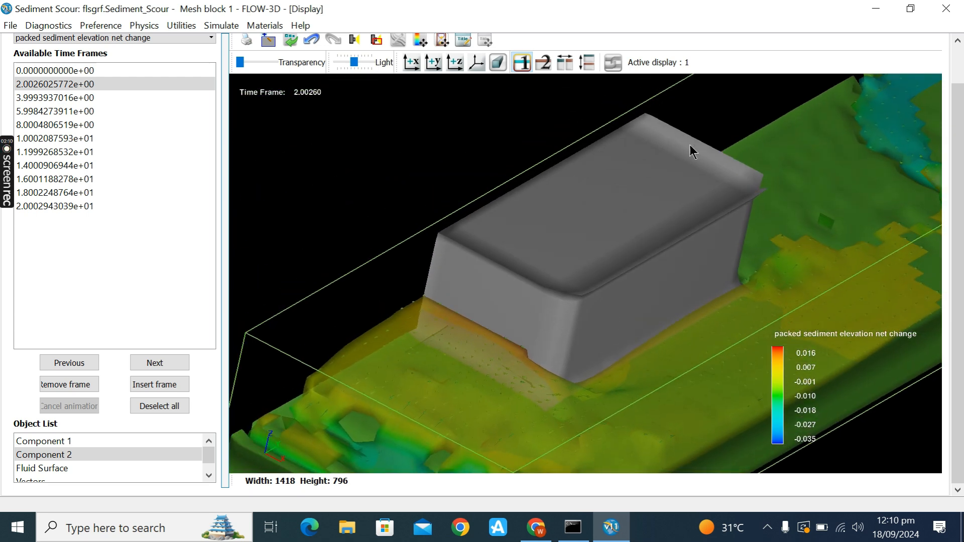
{"action": "right_click_drag", "start_coordinate": [803, 217], "coordinate": [811, 184]}
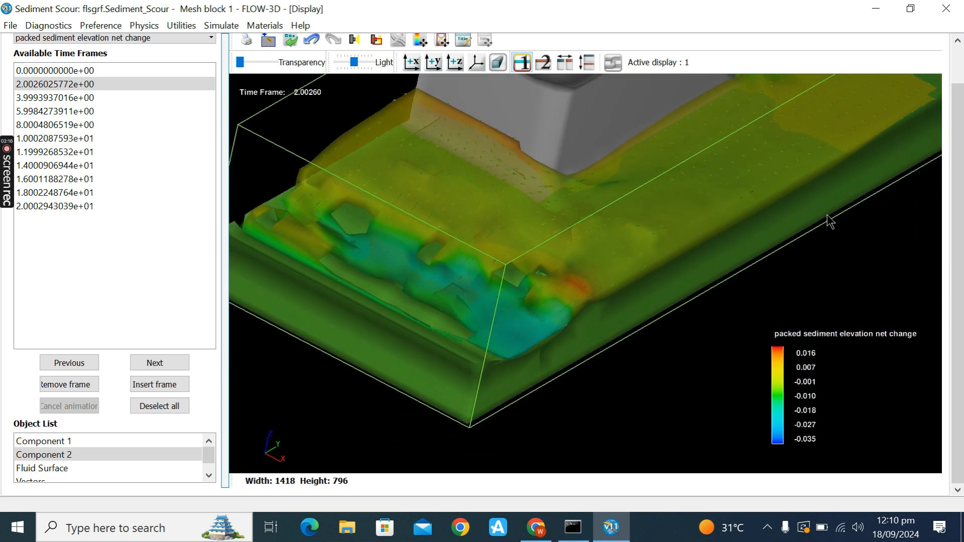
{"action": "right_click_drag", "start_coordinate": [753, 232], "coordinate": [724, 236]}
{"action": "middle_click_drag", "start_coordinate": [612, 270], "coordinate": [674, 220]}
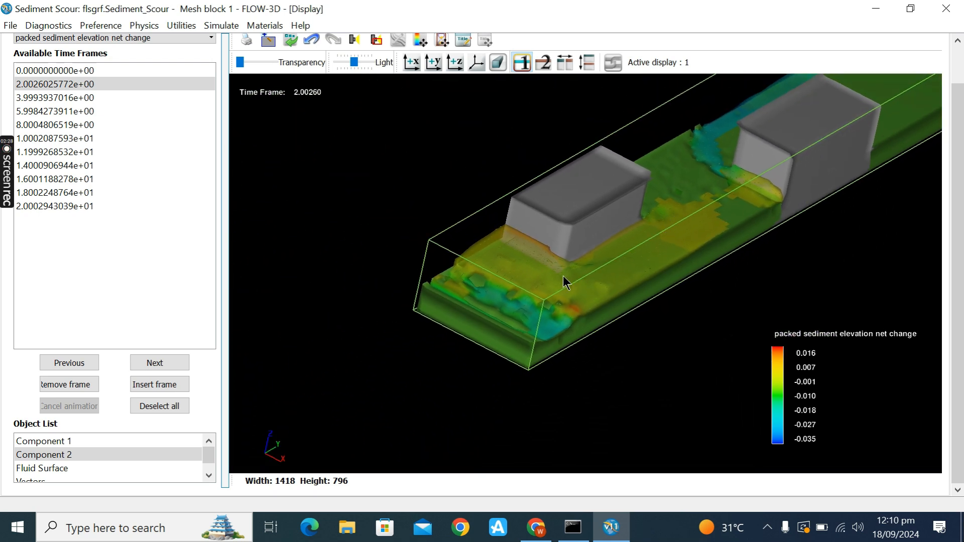
{"action": "scroll", "coordinate": [565, 276], "scroll_direction": "up", "scroll_amount": 5}
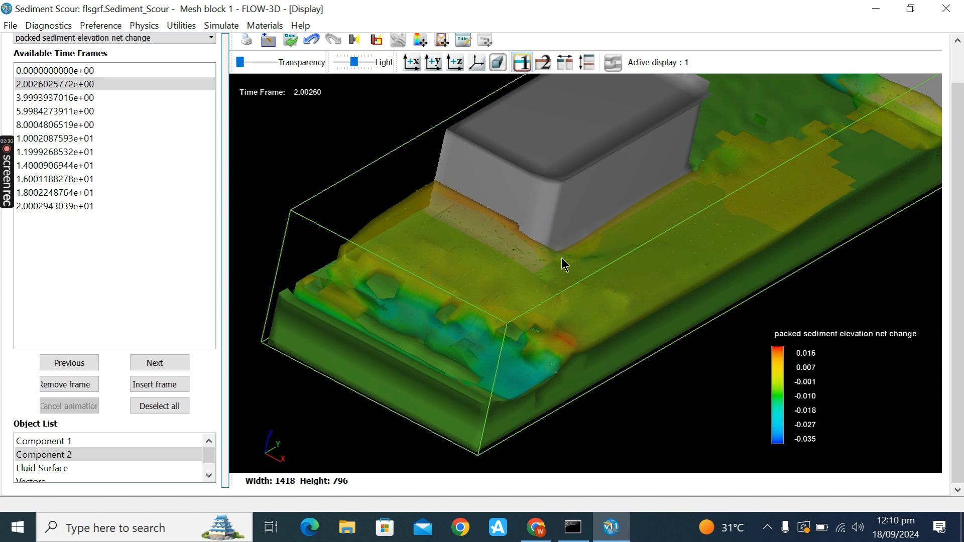
{"action": "scroll", "coordinate": [561, 261], "scroll_direction": "down", "scroll_amount": 5}
- Examine the scoured channel beside the rear block from above and from oblique angles
{"action": "middle_click_drag", "start_coordinate": [562, 261], "coordinate": [736, 138]}
{"action": "left_click_drag", "start_coordinate": [604, 248], "coordinate": [675, 347]}
{"action": "right_click_drag", "start_coordinate": [743, 124], "coordinate": [657, 186]}
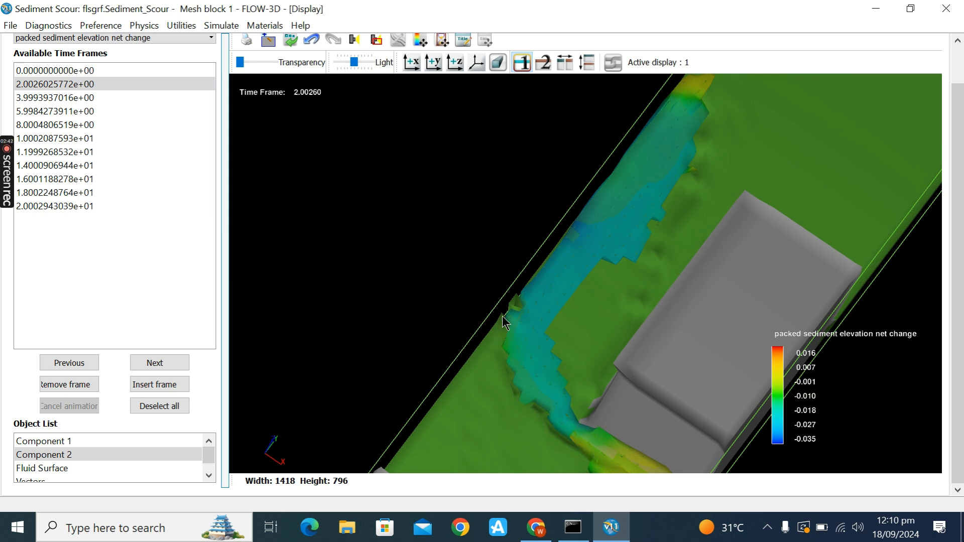
{"action": "left_click_drag", "start_coordinate": [580, 285], "coordinate": [617, 289]}
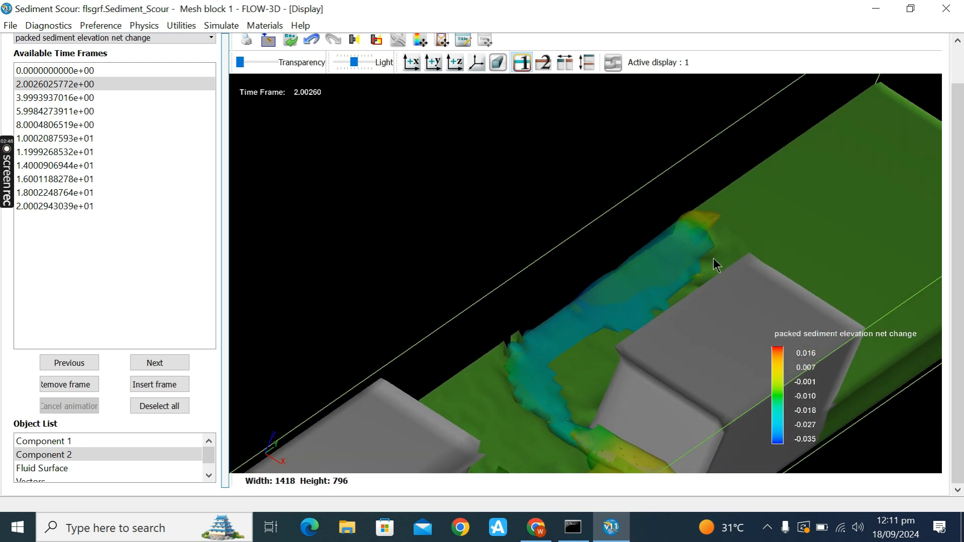
{"action": "left_click_drag", "start_coordinate": [755, 299], "coordinate": [785, 320]}
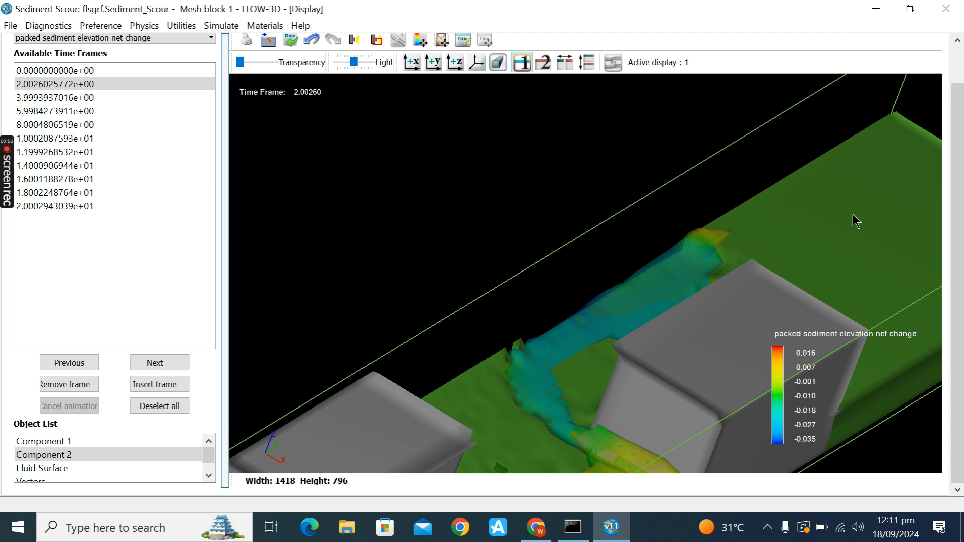
{"action": "left_click_drag", "start_coordinate": [582, 249], "coordinate": [624, 194]}
- Step through the 3.9994 and 5.9984 time frames and inspect the scour developing around the front block
{"action": "left_click", "coordinate": [154, 363]}
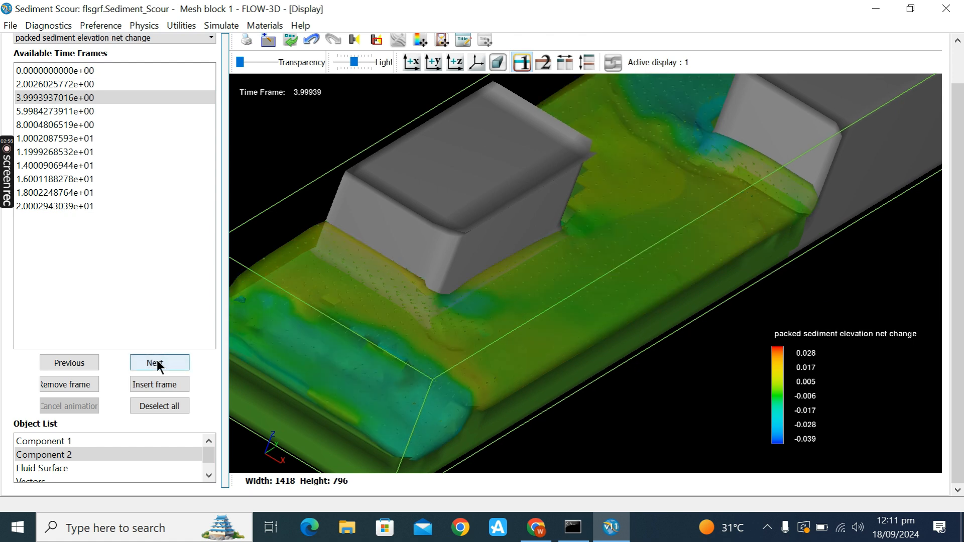
{"action": "mouse_move", "coordinate": [499, 256]}
{"action": "left_mouse_down"}
{"action": "mouse_move", "coordinate": [472, 243]}
{"action": "mouse_move", "coordinate": [525, 250]}
{"action": "mouse_move", "coordinate": [482, 261]}
{"action": "left_mouse_up"}
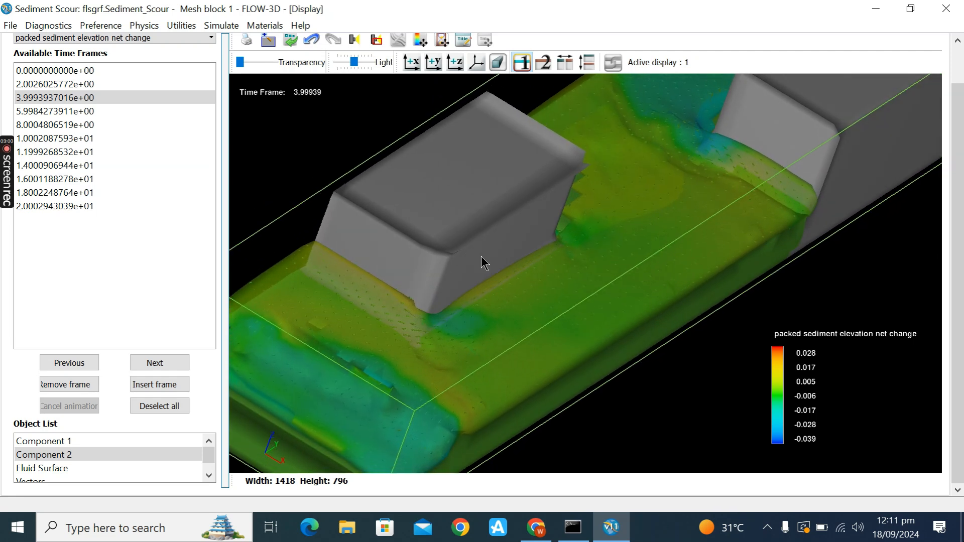
{"action": "left_click", "coordinate": [136, 365]}
{"action": "left_click_drag", "start_coordinate": [422, 265], "coordinate": [375, 261]}
{"action": "right_click_drag", "start_coordinate": [533, 212], "coordinate": [592, 206]}
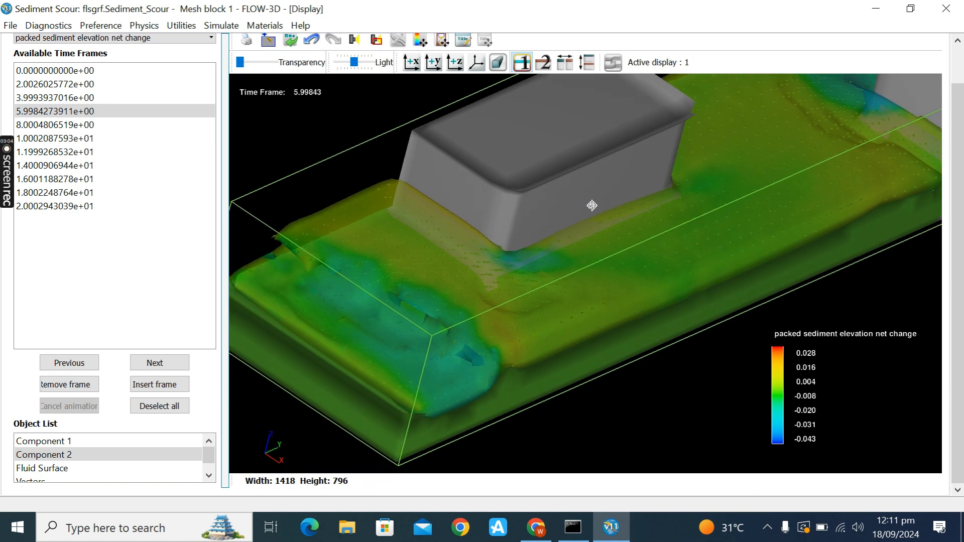
- Set Component 2's transparency to its minimum and hide the Fluid Surface object
{"action": "right_click", "coordinate": [76, 454]}
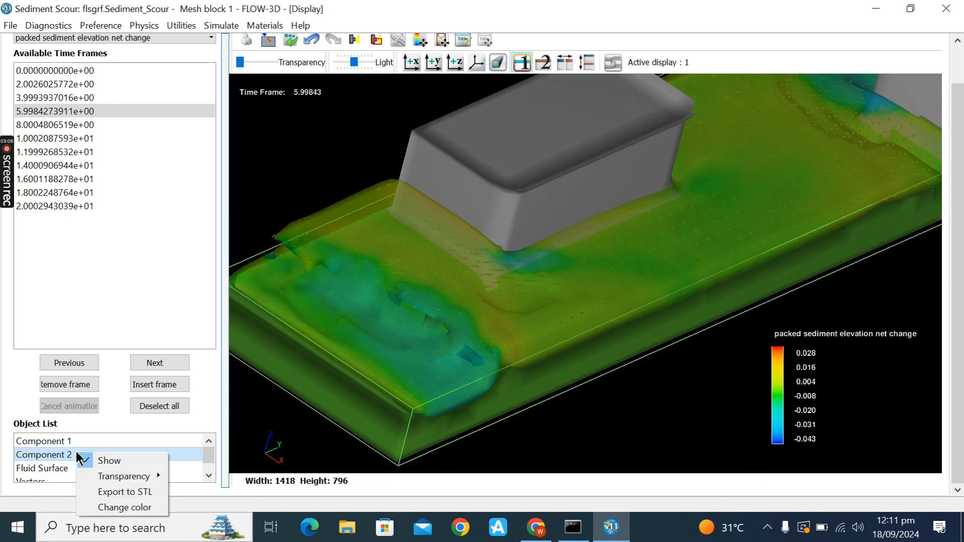
{"action": "mouse_move", "coordinate": [121, 478]}
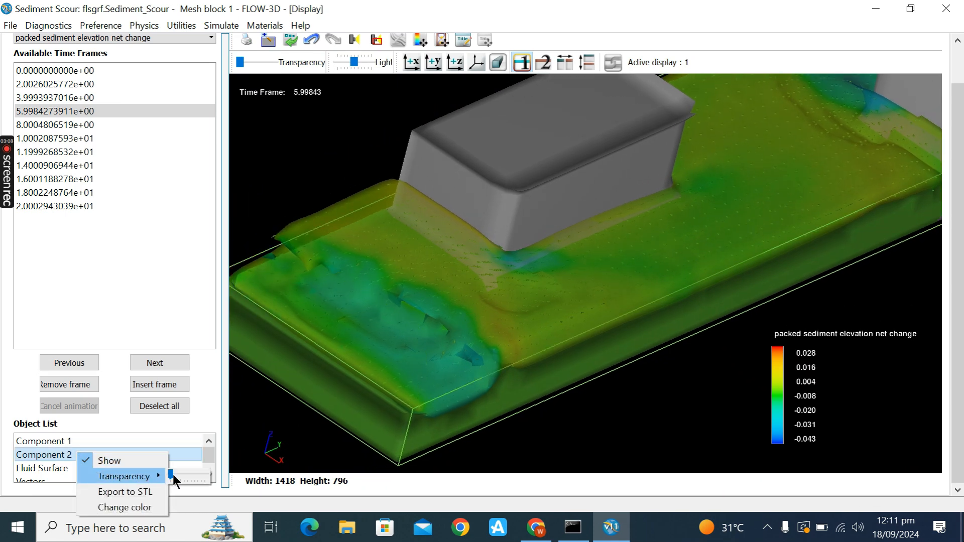
{"action": "left_click_drag", "start_coordinate": [171, 476], "coordinate": [101, 481]}
{"action": "left_click", "coordinate": [52, 465]}
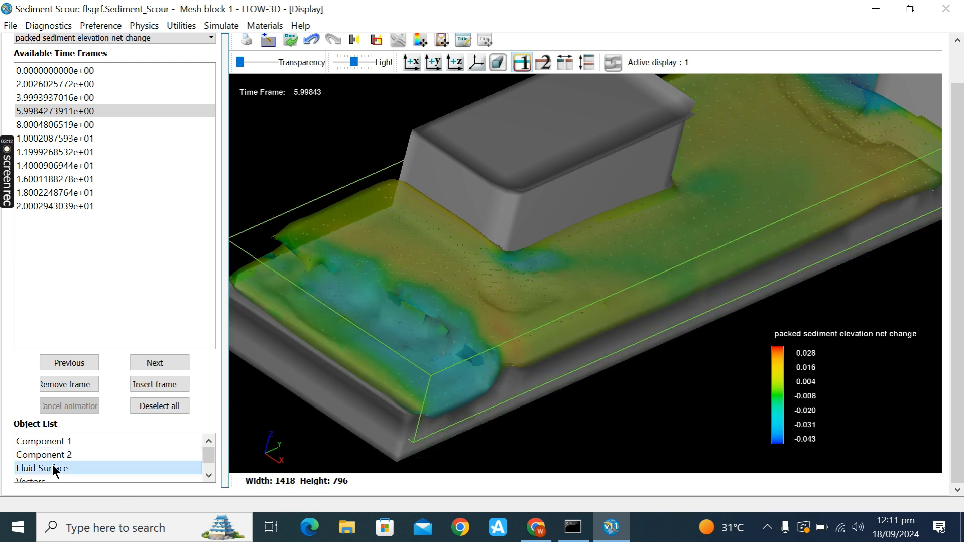
{"action": "right_click", "coordinate": [52, 465]}
{"action": "mouse_move", "coordinate": [94, 489]}
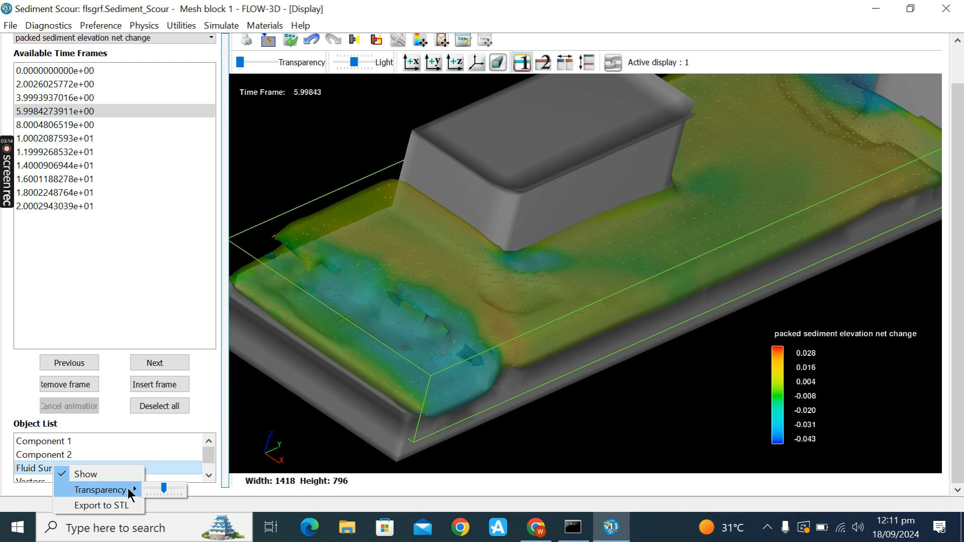
{"action": "left_click", "coordinate": [82, 474]}
- Examine the bare sediment bed around the front block from low and oblique angles at the 5.9984 time frame
{"action": "left_click_drag", "start_coordinate": [542, 310], "coordinate": [543, 193]}
{"action": "mouse_move", "coordinate": [641, 152]}
{"action": "right_mouse_down"}
{"action": "mouse_move", "coordinate": [648, 199]}
{"action": "mouse_move", "coordinate": [634, 159]}
{"action": "mouse_move", "coordinate": [648, 166]}
{"action": "right_mouse_up"}
{"action": "left_click_drag", "start_coordinate": [570, 235], "coordinate": [774, 204]}
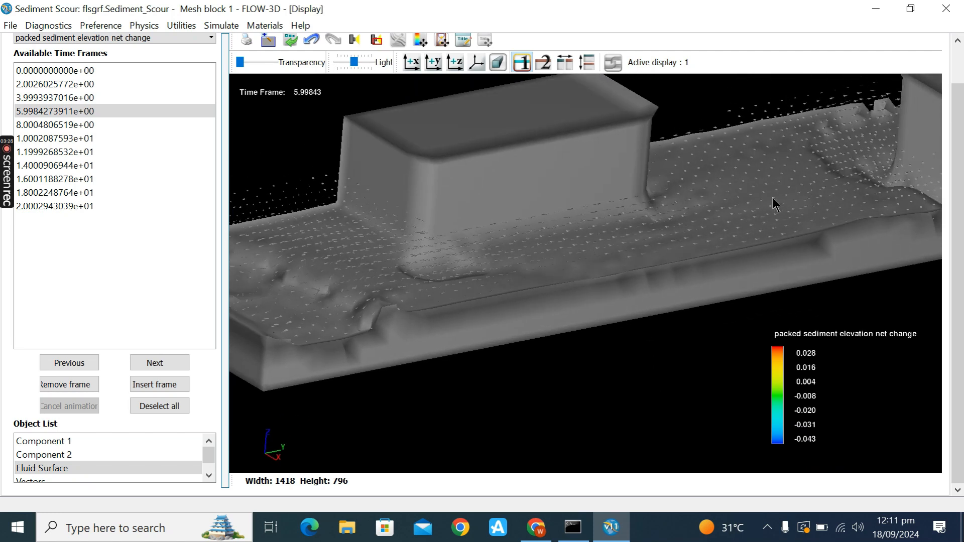
{"action": "right_click_drag", "start_coordinate": [617, 211], "coordinate": [456, 218]}
{"action": "left_click_drag", "start_coordinate": [393, 292], "coordinate": [528, 181]}
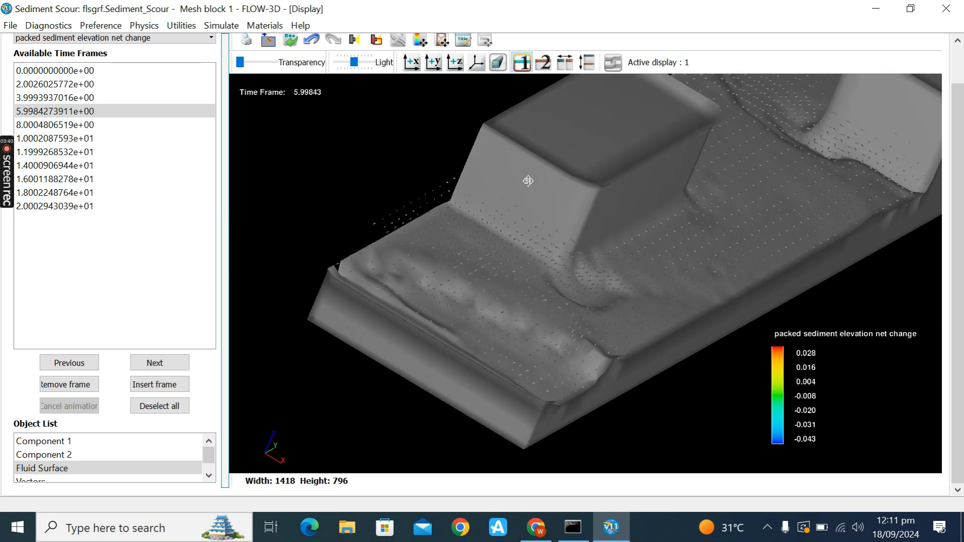
- Show the Fluid Surface object again and orient the view obliquely toward both blocks
{"action": "right_click", "coordinate": [75, 471]}
{"action": "left_click", "coordinate": [107, 480]}
{"action": "left_click_drag", "start_coordinate": [788, 227], "coordinate": [718, 177]}
{"action": "mouse_move", "coordinate": [671, 123]}
{"action": "left_mouse_down"}
{"action": "mouse_move", "coordinate": [665, 146]}
{"action": "mouse_move", "coordinate": [666, 132]}
{"action": "left_mouse_up"}
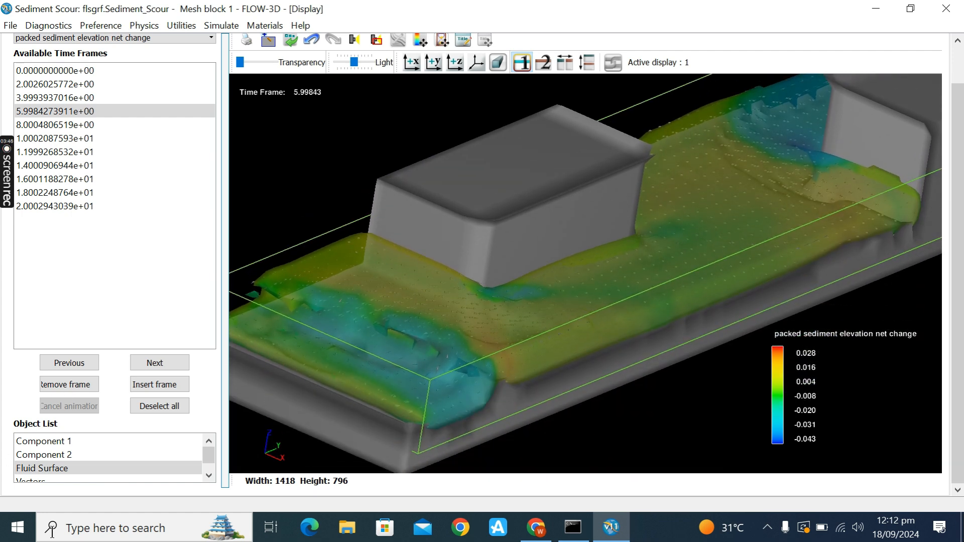
- Increase the Fluid Surface's transparency so the bed beneath it shows through more strongly
{"action": "right_click", "coordinate": [105, 467]}
{"action": "mouse_move", "coordinate": [161, 491]}
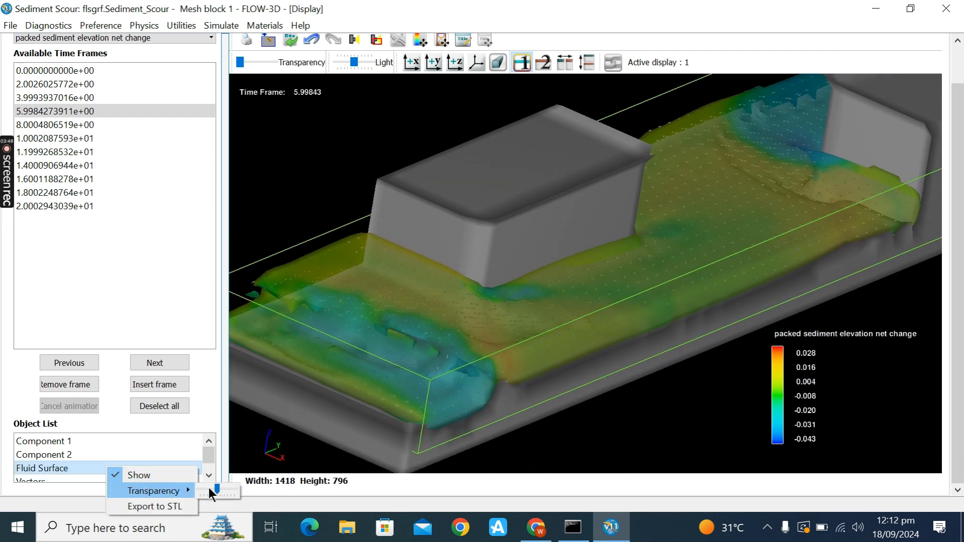
{"action": "mouse_move", "coordinate": [216, 488]}
{"action": "left_mouse_down"}
{"action": "mouse_move", "coordinate": [192, 494]}
{"action": "mouse_move", "coordinate": [228, 479]}
{"action": "left_mouse_up"}
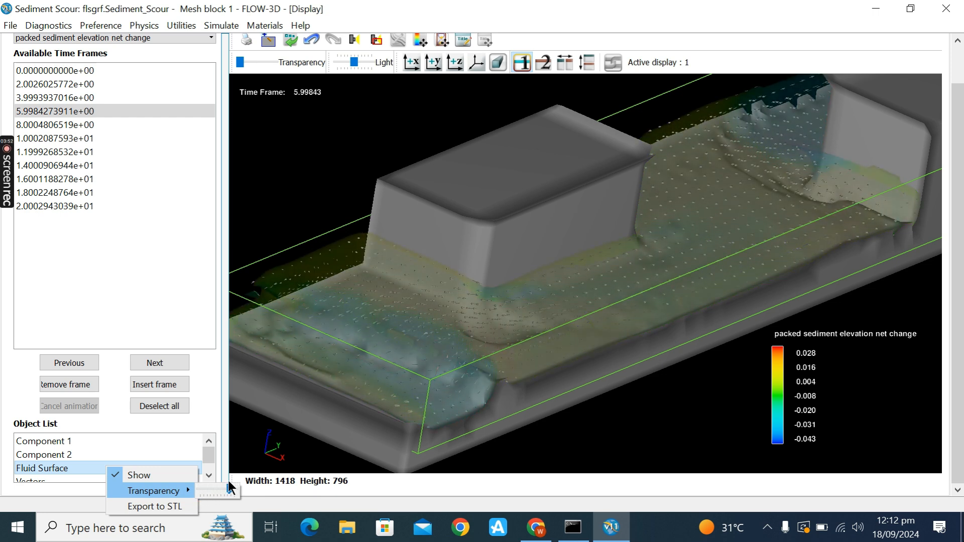
{"action": "left_click", "coordinate": [724, 248]}
{"action": "left_click_drag", "start_coordinate": [723, 248], "coordinate": [698, 237]}
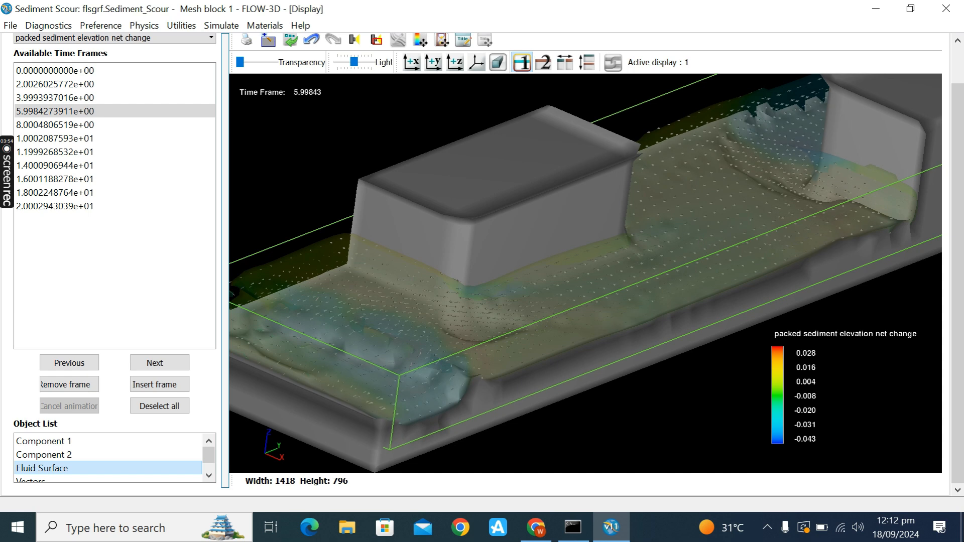
- Advance to the 8.0005 time frame and reduce the Fluid Surface's transparency so its contour colors are stronger
{"action": "left_click", "coordinate": [175, 361]}
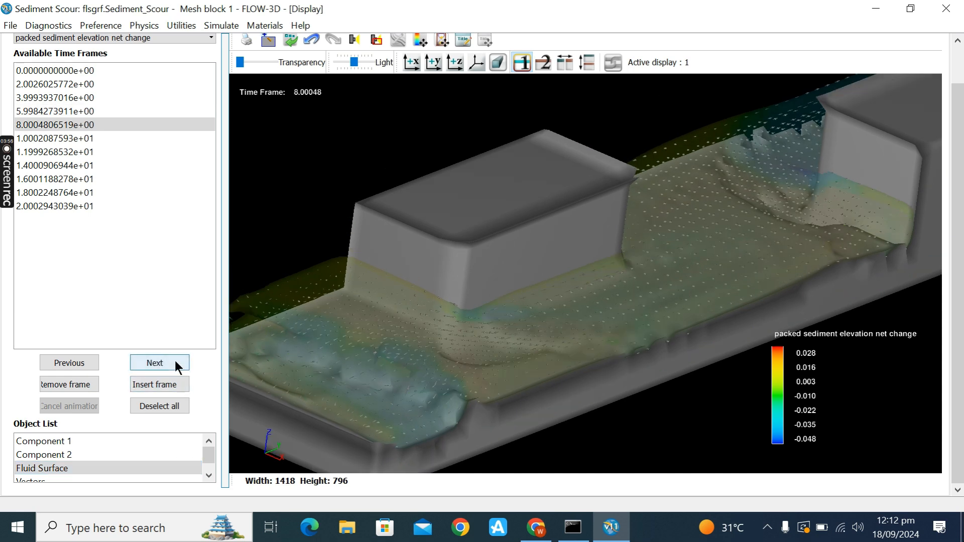
{"action": "right_click", "coordinate": [164, 468]}
{"action": "mouse_move", "coordinate": [214, 495]}
{"action": "left_click_drag", "start_coordinate": [285, 492], "coordinate": [271, 492]}
{"action": "left_click_drag", "start_coordinate": [566, 340], "coordinate": [531, 308]}
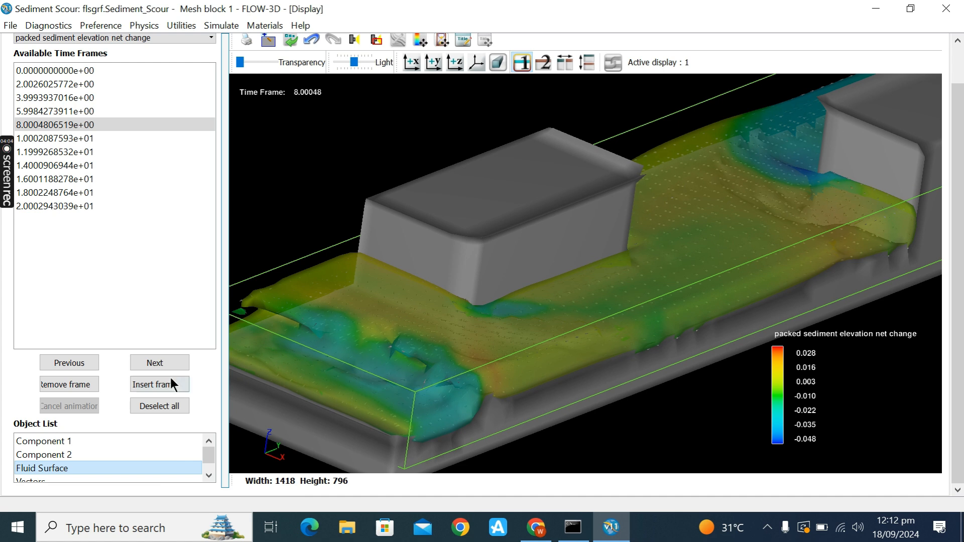
- Step through the time frames from 10.002 to 20.003 and examine the scour around the front block and near end
{"action": "left_click", "coordinate": [155, 363]}
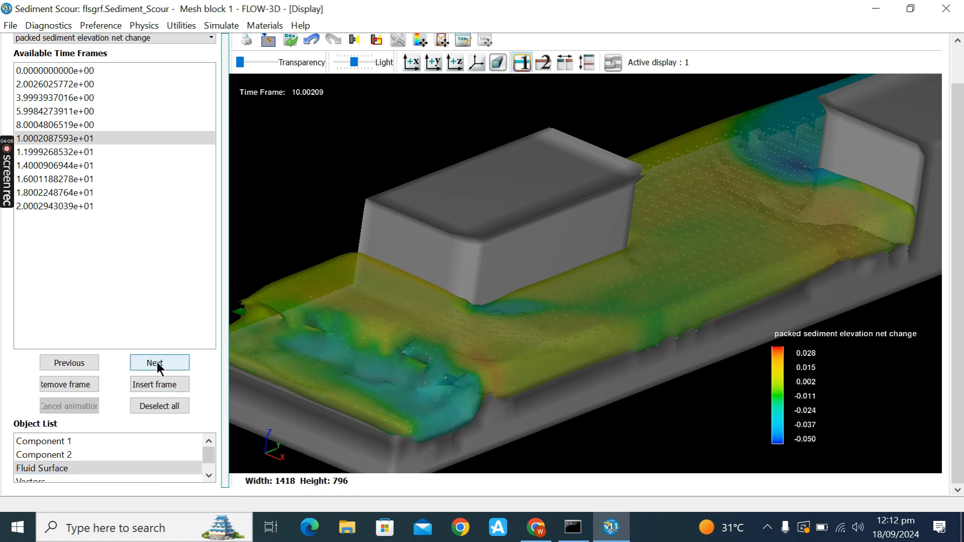
{"action": "left_click", "coordinate": [157, 364]}
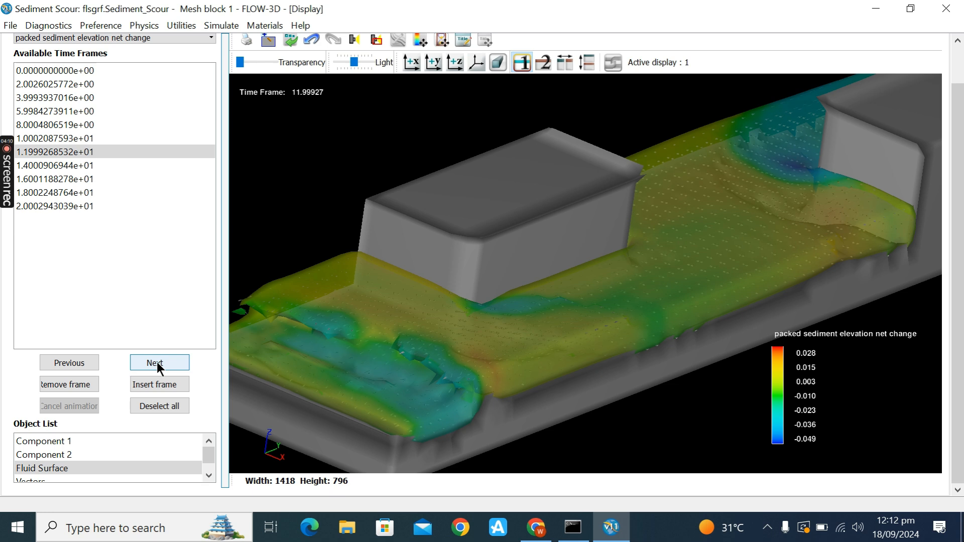
{"action": "left_click", "coordinate": [157, 365]}
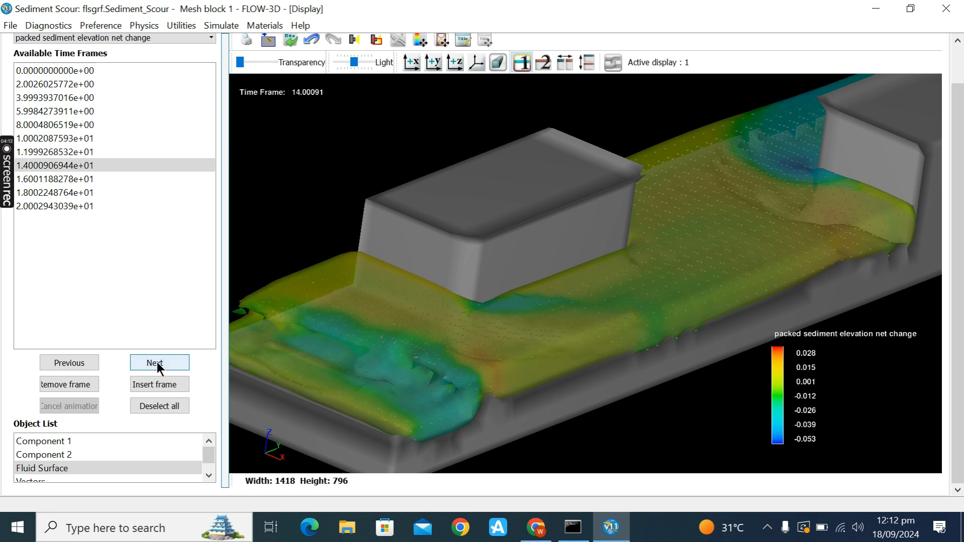
{"action": "left_click", "coordinate": [157, 365]}
{"action": "left_click", "coordinate": [157, 365]}
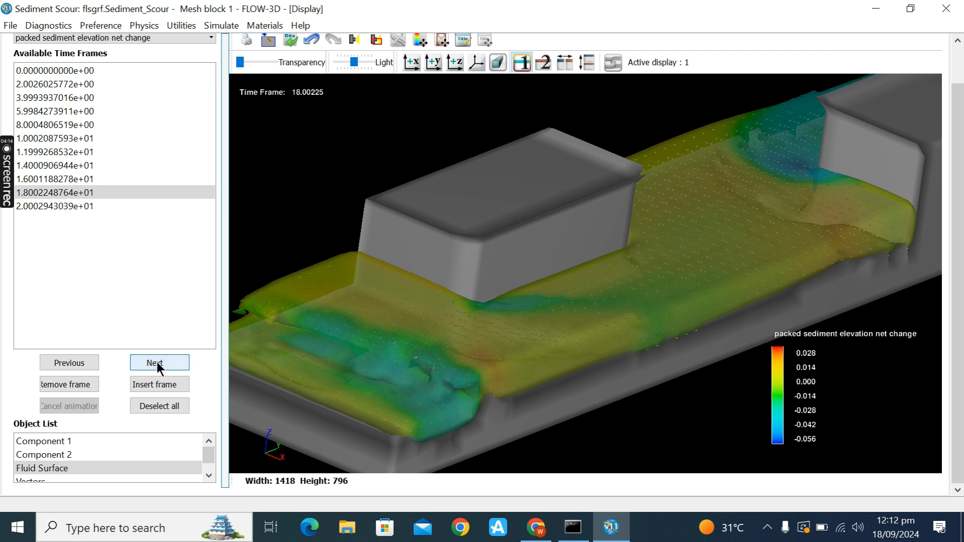
{"action": "left_click", "coordinate": [157, 364]}
{"action": "left_click_drag", "start_coordinate": [512, 304], "coordinate": [589, 272]}
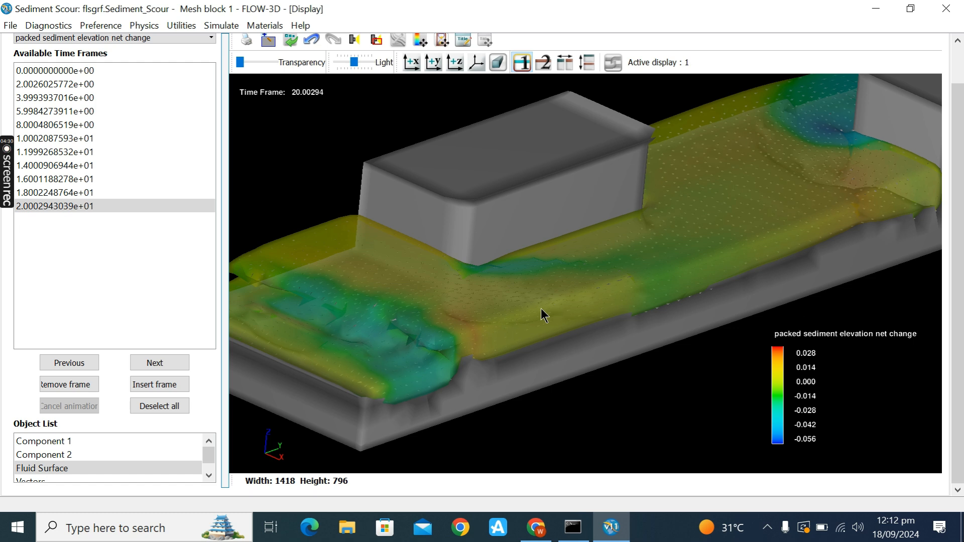
{"action": "mouse_move", "coordinate": [568, 298]}
{"action": "left_mouse_down"}
{"action": "mouse_move", "coordinate": [676, 239]}
{"action": "mouse_move", "coordinate": [680, 280]}
{"action": "mouse_move", "coordinate": [709, 278]}
{"action": "mouse_move", "coordinate": [602, 266]}
{"action": "mouse_move", "coordinate": [583, 294]}
{"action": "left_mouse_up"}
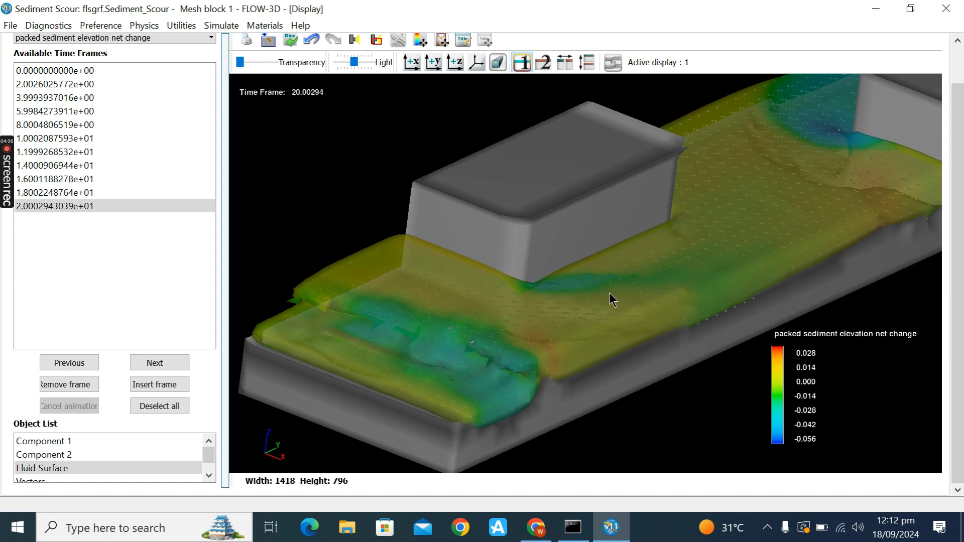
{"action": "left_click_drag", "start_coordinate": [658, 332], "coordinate": [452, 360]}
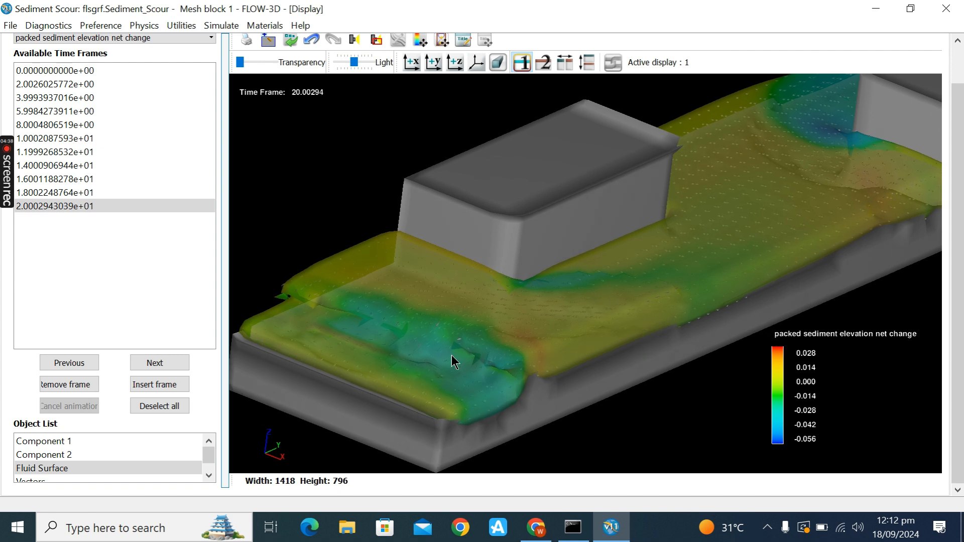
- Hide the Fluid Surface object at the 20.003 time frame to expose the bare scoured bed
{"action": "right_click", "coordinate": [64, 468]}
{"action": "mouse_move", "coordinate": [117, 496]}
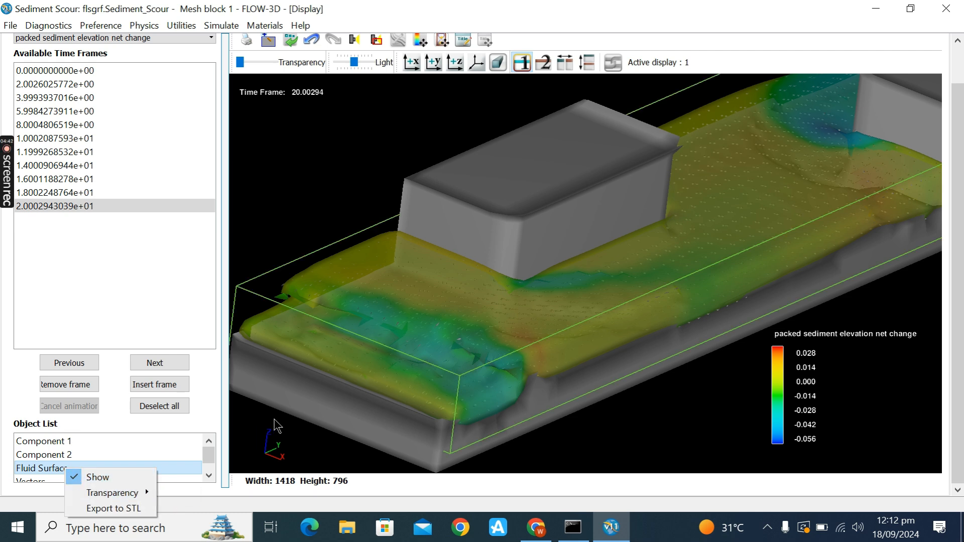
{"action": "left_click", "coordinate": [101, 477]}
{"action": "left_click_drag", "start_coordinate": [538, 323], "coordinate": [559, 320]}
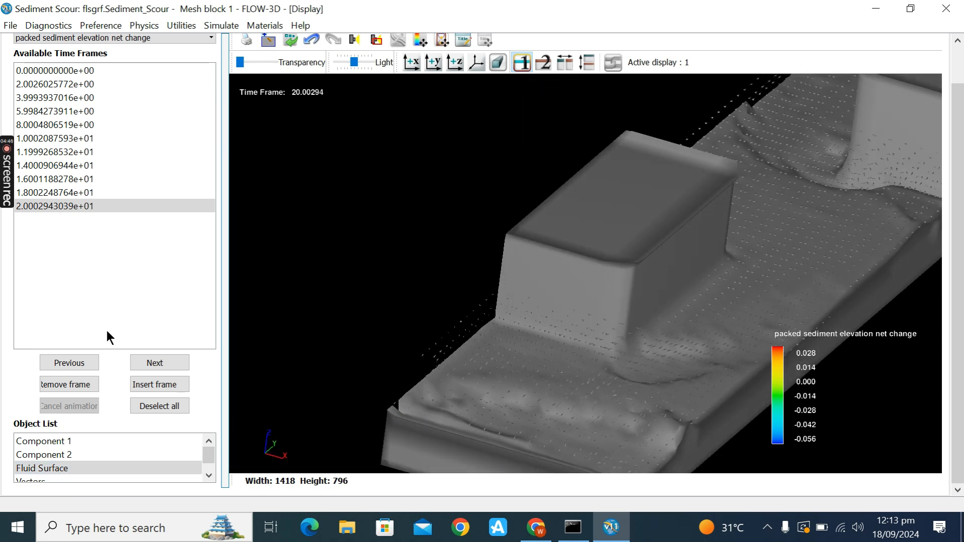
- Examine the final scoured bed around both blocks from opposite sides, close up and as a whole
{"action": "scroll", "coordinate": [957, 216], "scroll_direction": "up", "scroll_amount": 2}
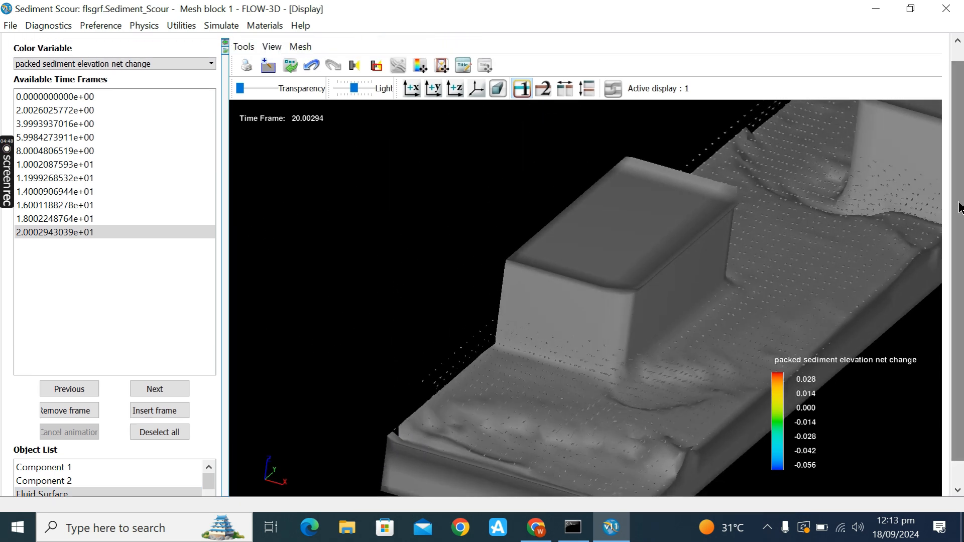
{"action": "scroll", "coordinate": [957, 214], "scroll_direction": "down", "scroll_amount": 2}
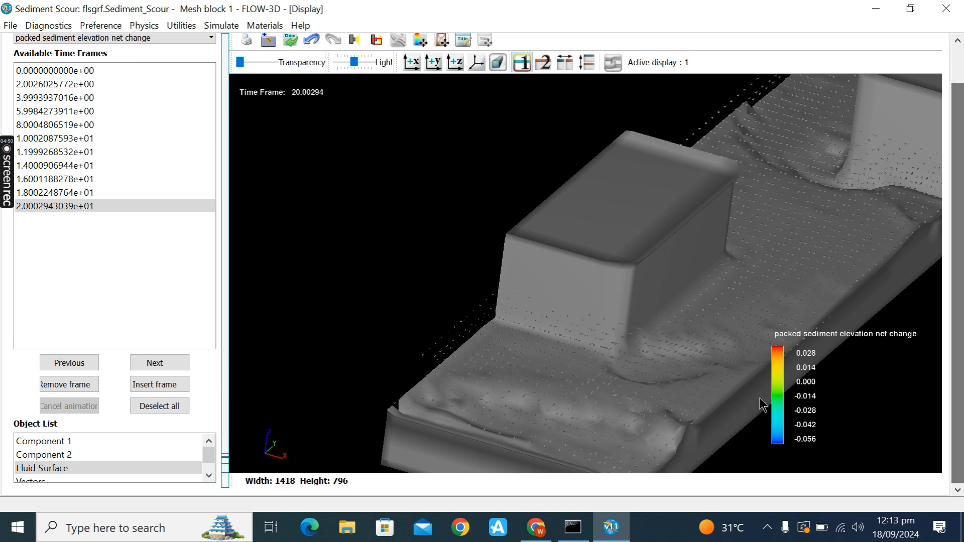
{"action": "left_click_drag", "start_coordinate": [646, 228], "coordinate": [711, 194]}
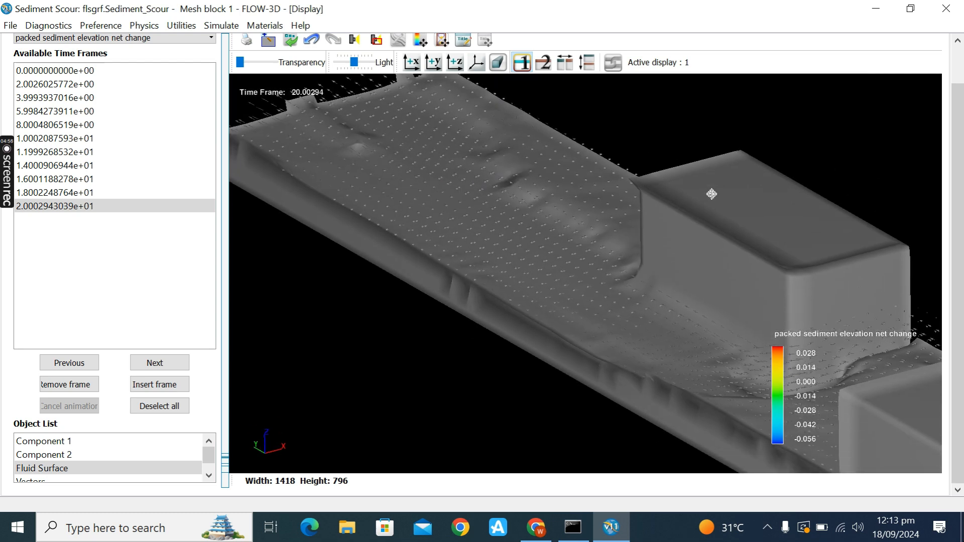
{"action": "left_click_drag", "start_coordinate": [547, 221], "coordinate": [510, 309]}
{"action": "left_click_drag", "start_coordinate": [706, 424], "coordinate": [580, 295]}
{"action": "right_click_drag", "start_coordinate": [719, 245], "coordinate": [701, 188]}
{"action": "left_click_drag", "start_coordinate": [594, 195], "coordinate": [549, 246]}
{"action": "left_click_drag", "start_coordinate": [472, 190], "coordinate": [425, 190]}
{"action": "mouse_move", "coordinate": [504, 189]}
{"action": "right_mouse_down"}
{"action": "mouse_move", "coordinate": [585, 211]}
{"action": "mouse_move", "coordinate": [536, 209]}
{"action": "mouse_move", "coordinate": [515, 195]}
{"action": "right_mouse_up"}
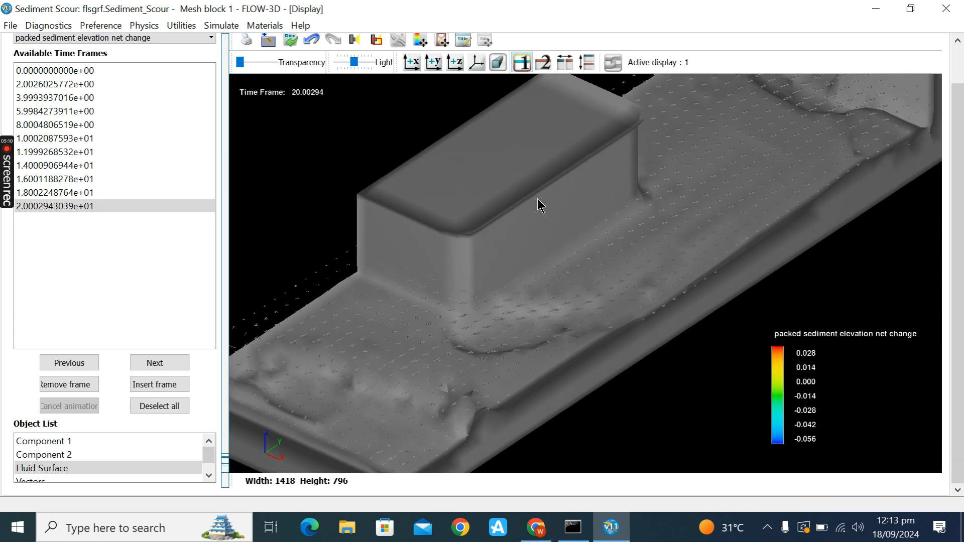
{"action": "left_click_drag", "start_coordinate": [957, 209], "coordinate": [957, 172]}
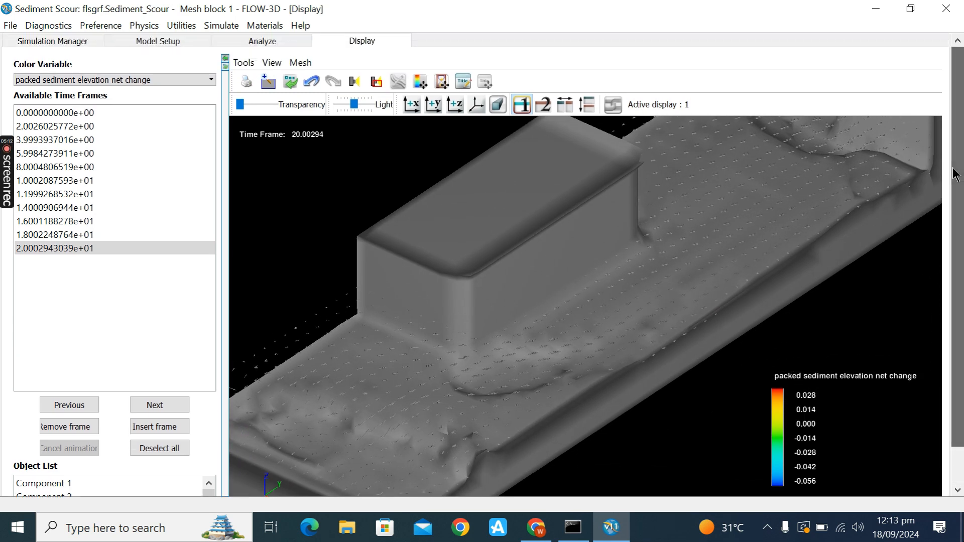
{"action": "middle_click_drag", "start_coordinate": [665, 254], "coordinate": [648, 327]}
{"action": "left_click_drag", "start_coordinate": [682, 256], "coordinate": [671, 283]}
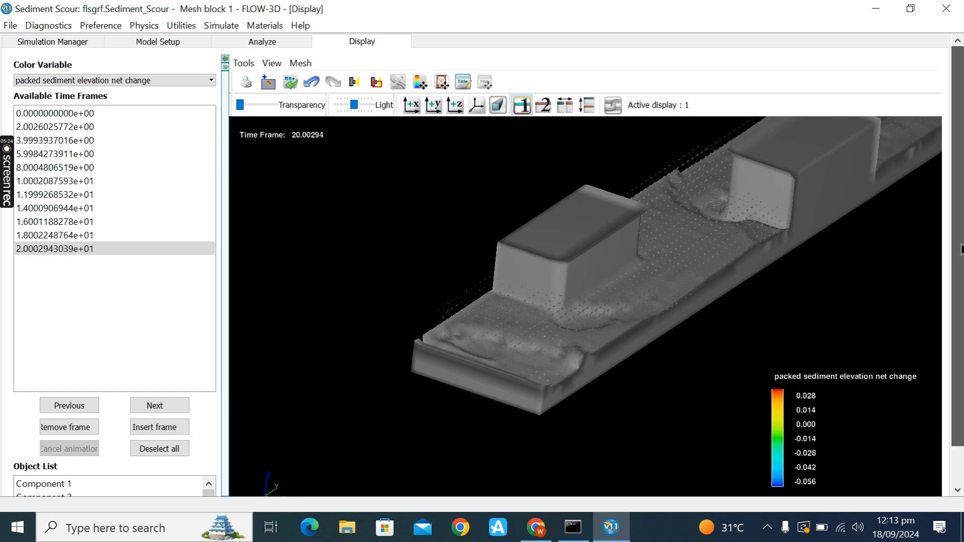
- Set the 3-D color variable to Sand susp concentr and render the results
{"action": "left_click", "coordinate": [254, 42]}
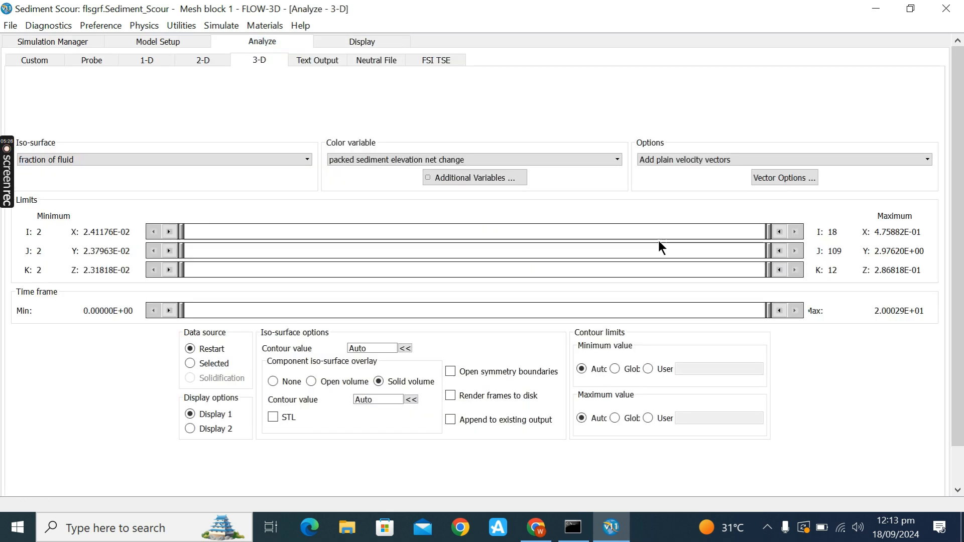
{"action": "left_click", "coordinate": [457, 158]}
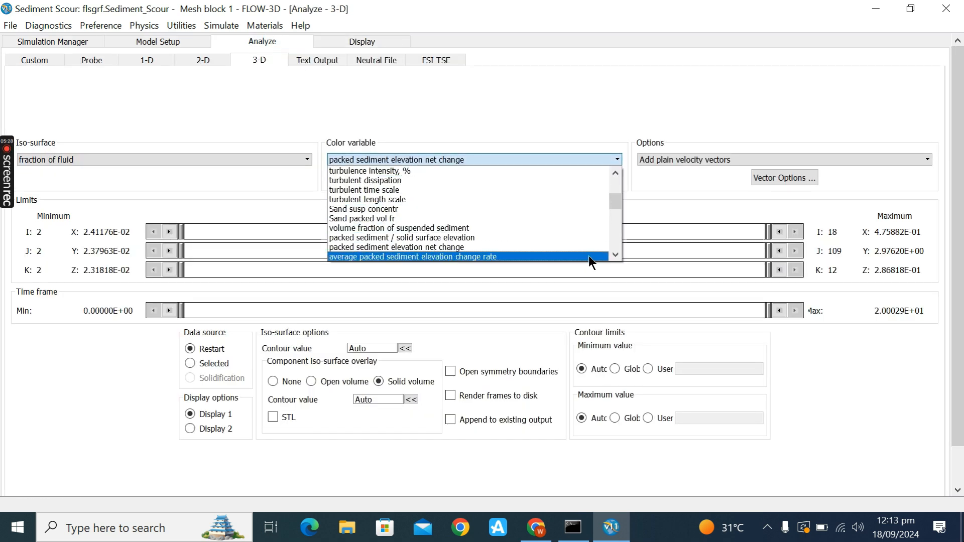
{"action": "left_click", "coordinate": [615, 254]}
{"action": "left_click", "coordinate": [615, 254]}
{"action": "left_click", "coordinate": [616, 254]}
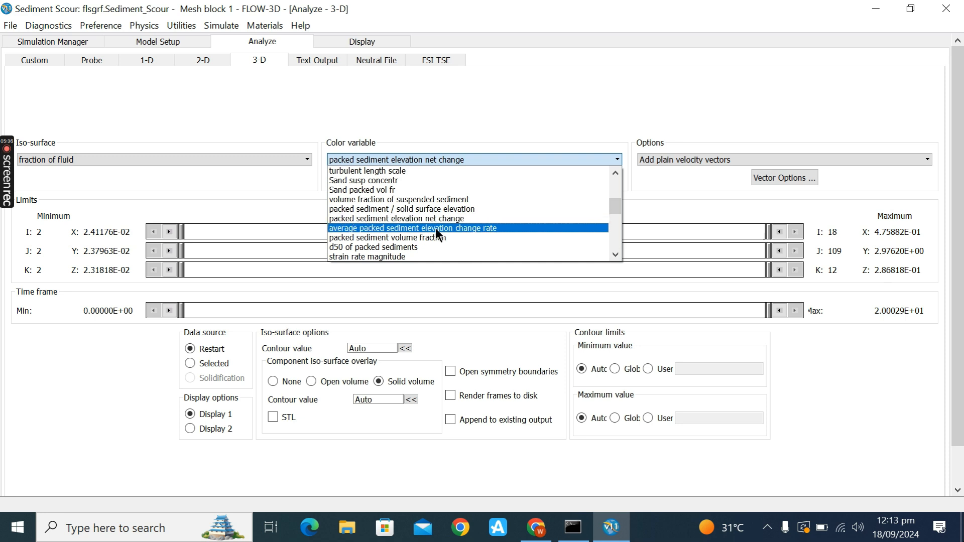
{"action": "left_click", "coordinate": [378, 181]}
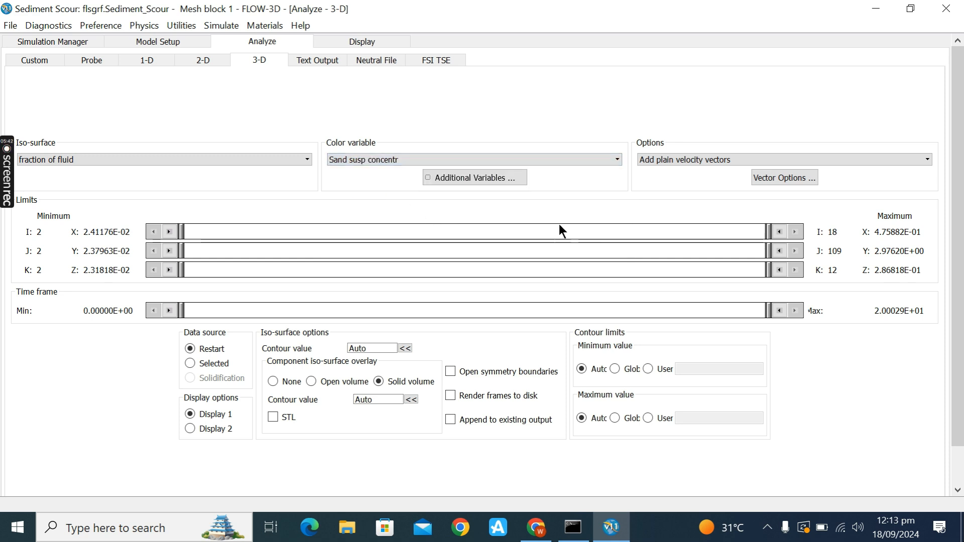
{"action": "scroll", "coordinate": [958, 252], "scroll_direction": "down", "scroll_amount": 2}
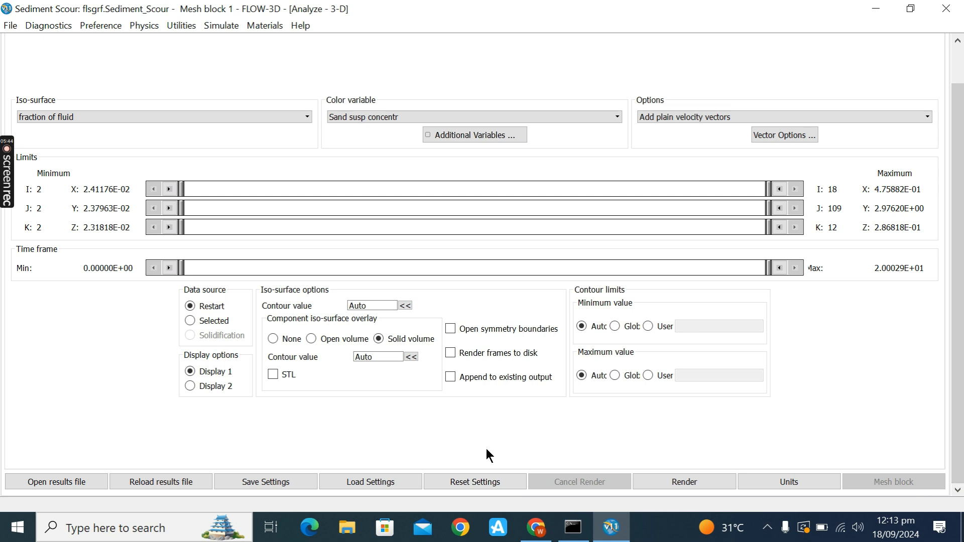
{"action": "left_click", "coordinate": [679, 482]}
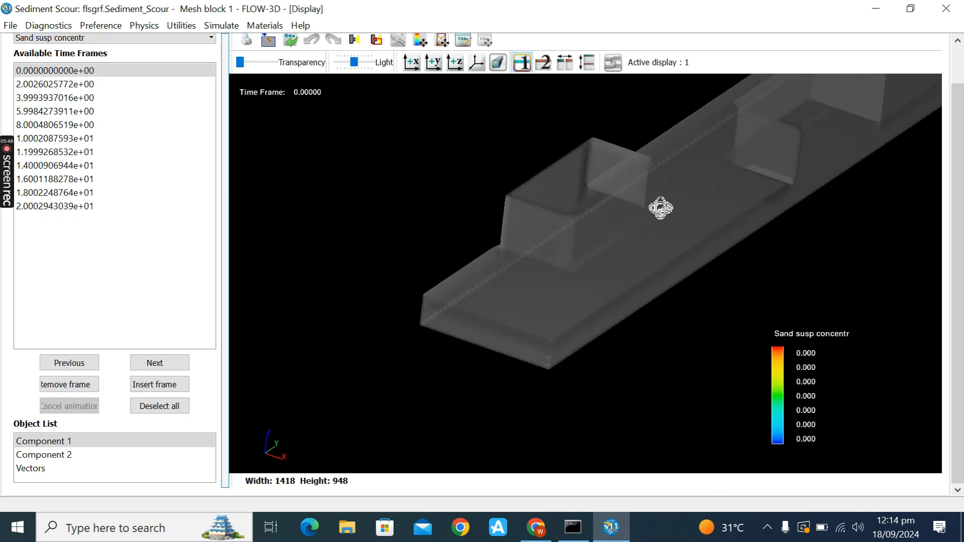
- Make the two blocks of Component 1 fully opaque by reducing their transparency to the minimum
{"action": "right_click", "coordinate": [86, 444]}
{"action": "mouse_move", "coordinate": [159, 474]}
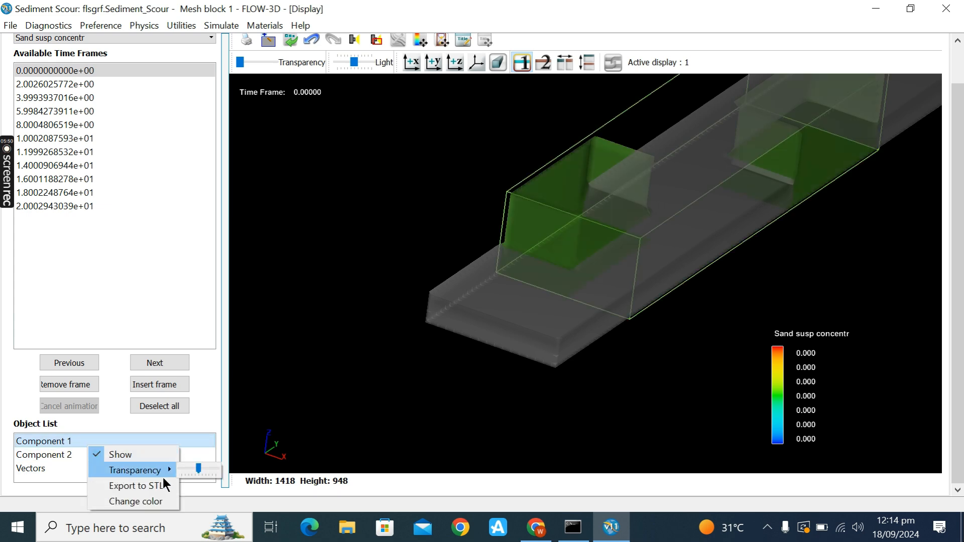
{"action": "left_click_drag", "start_coordinate": [200, 466], "coordinate": [230, 466]}
{"action": "left_click", "coordinate": [200, 471]}
{"action": "left_click", "coordinate": [189, 471]}
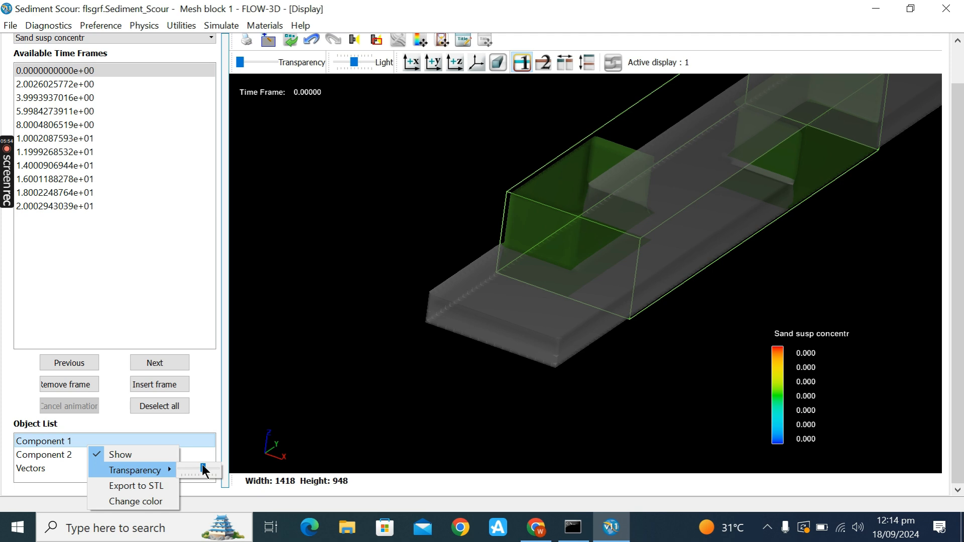
{"action": "left_click_drag", "start_coordinate": [203, 470], "coordinate": [115, 470]}
- Make the sediment bed, Component 2, fully opaque by reducing its transparency to the minimum
{"action": "left_click", "coordinate": [44, 454]}
{"action": "right_click", "coordinate": [48, 455]}
{"action": "mouse_move", "coordinate": [100, 478]}
{"action": "left_click_drag", "start_coordinate": [161, 478], "coordinate": [129, 477]}
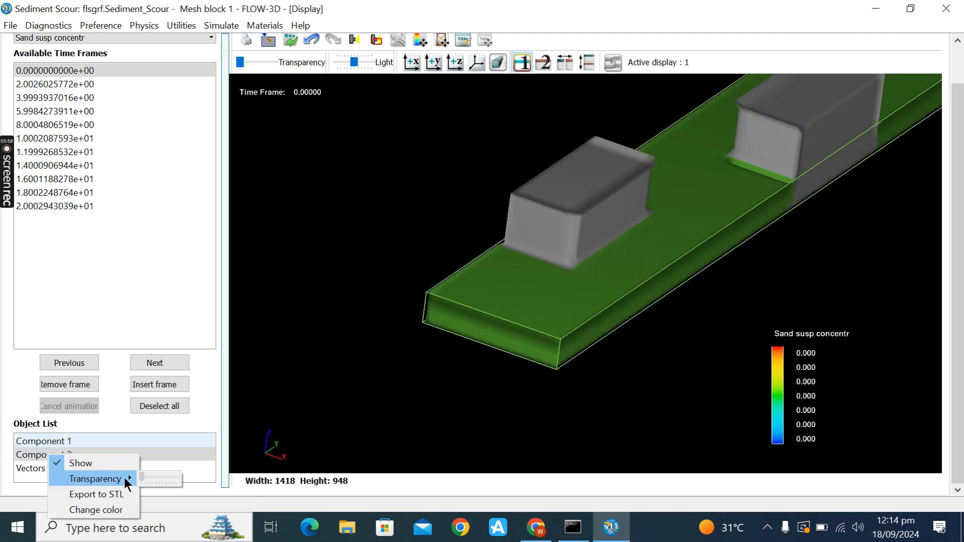
{"action": "left_click", "coordinate": [317, 353]}
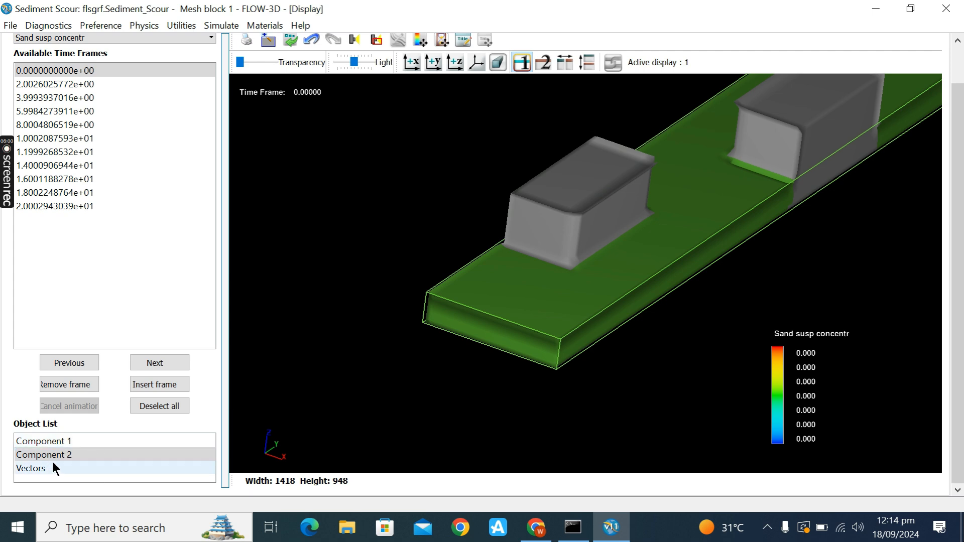
- Advance to the 2.0026 time frame and show the Fluid Surface object over the bed
{"action": "left_click", "coordinate": [166, 364]}
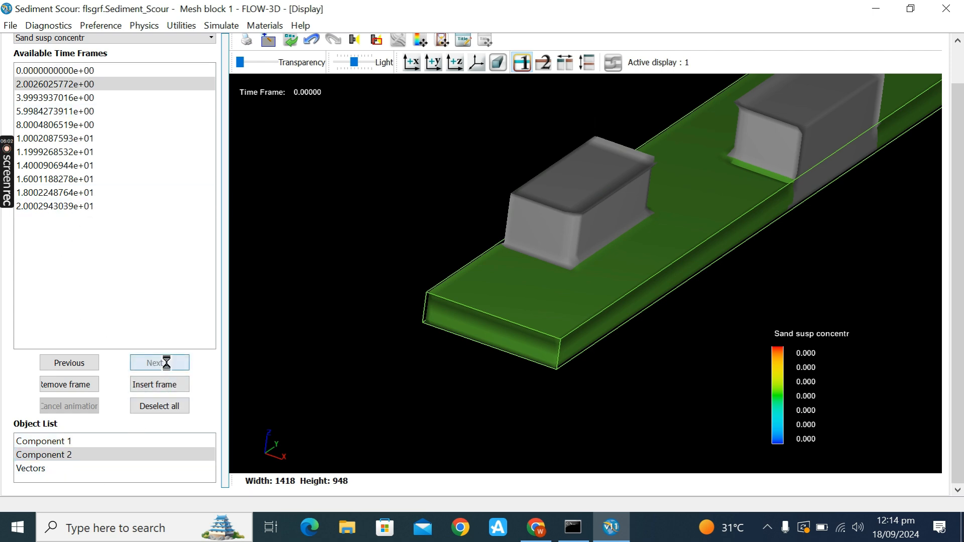
{"action": "left_click_drag", "start_coordinate": [686, 318], "coordinate": [689, 260]}
{"action": "left_click", "coordinate": [65, 467]}
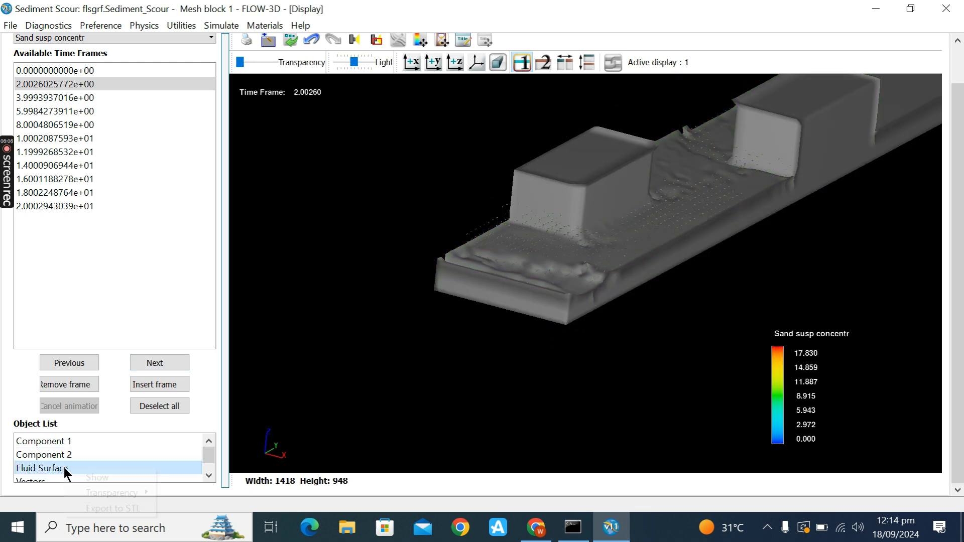
{"action": "left_click_drag", "start_coordinate": [704, 253], "coordinate": [651, 181]}
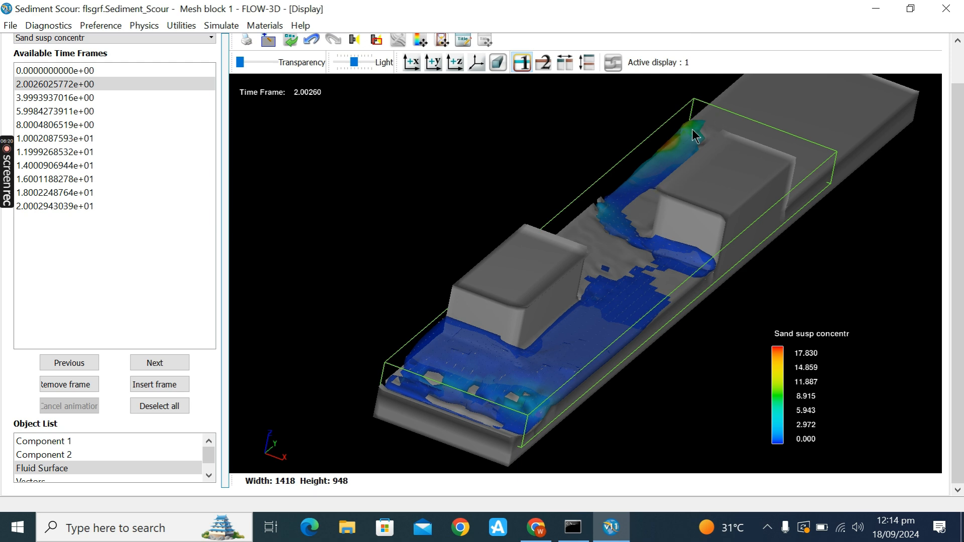
- Step through the time frames from 3.999 to 20.003 and examine the suspended sand concentration around the blocks
{"action": "left_click", "coordinate": [178, 367]}
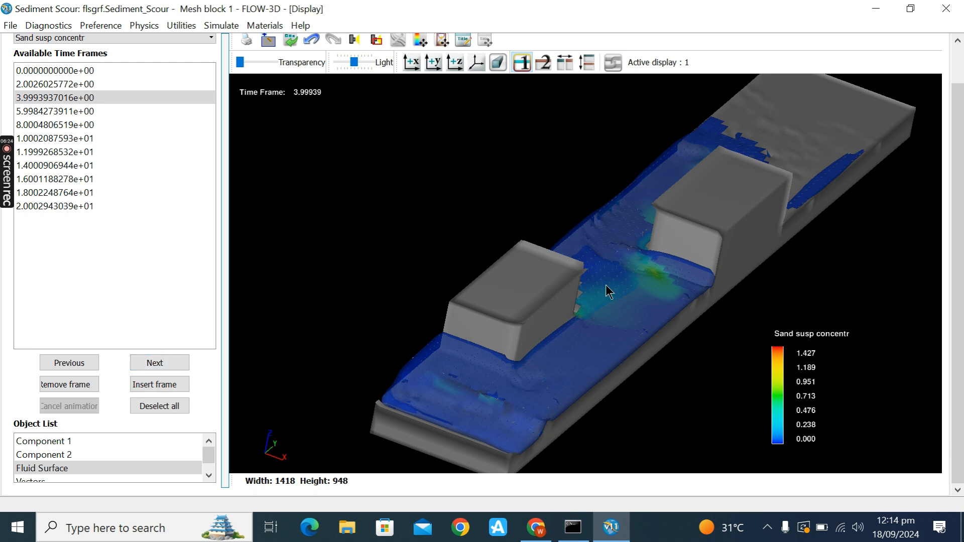
{"action": "left_click", "coordinate": [141, 361]}
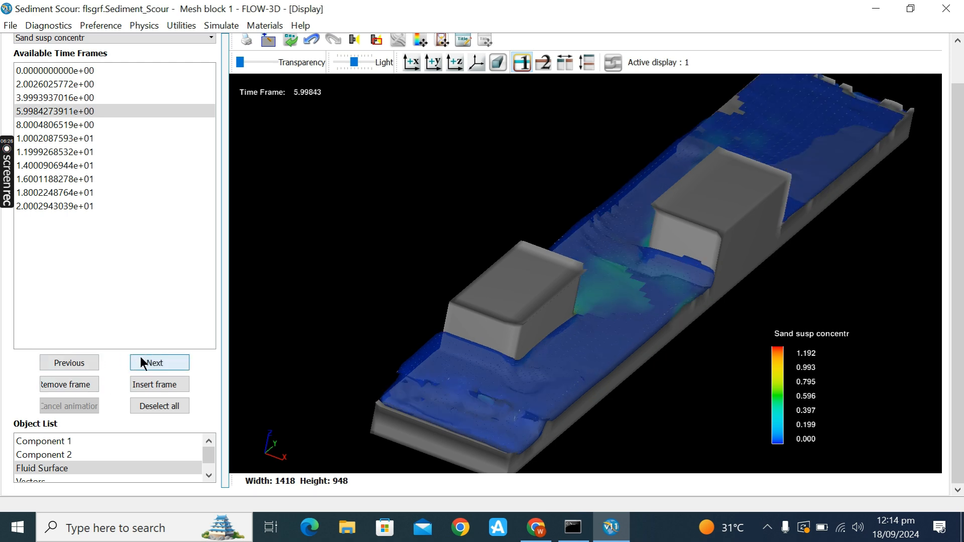
{"action": "left_click", "coordinate": [140, 361]}
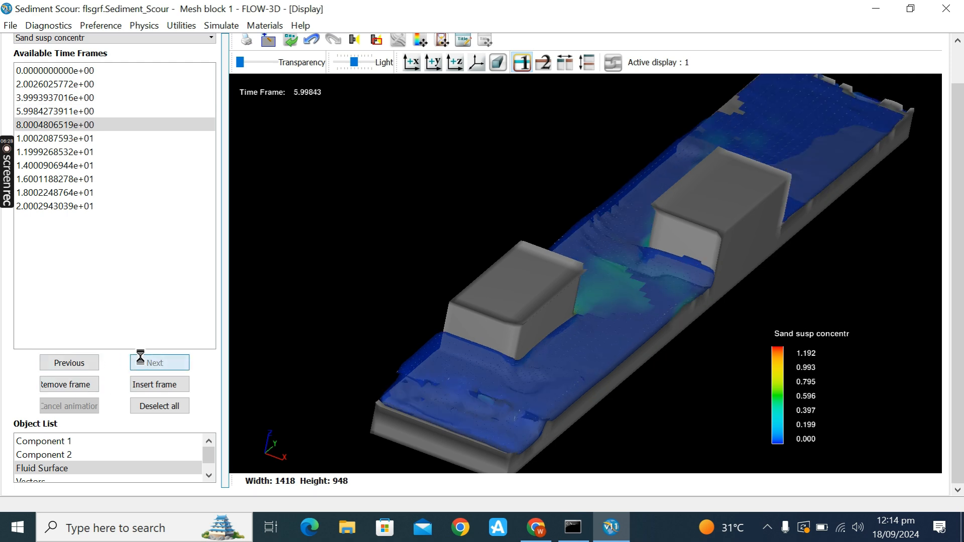
{"action": "left_click", "coordinate": [141, 362]}
{"action": "left_click", "coordinate": [142, 362]}
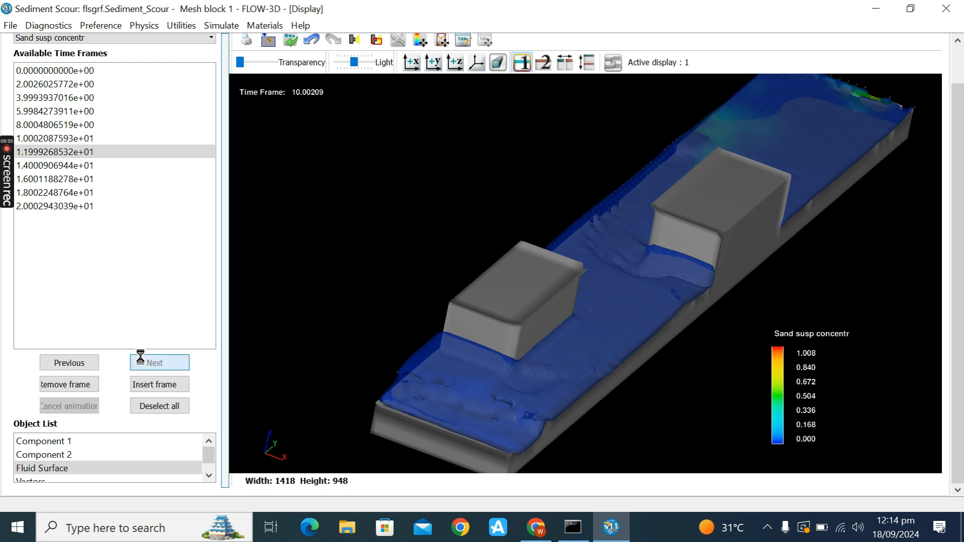
{"action": "left_click", "coordinate": [141, 361]}
{"action": "left_click", "coordinate": [141, 360]}
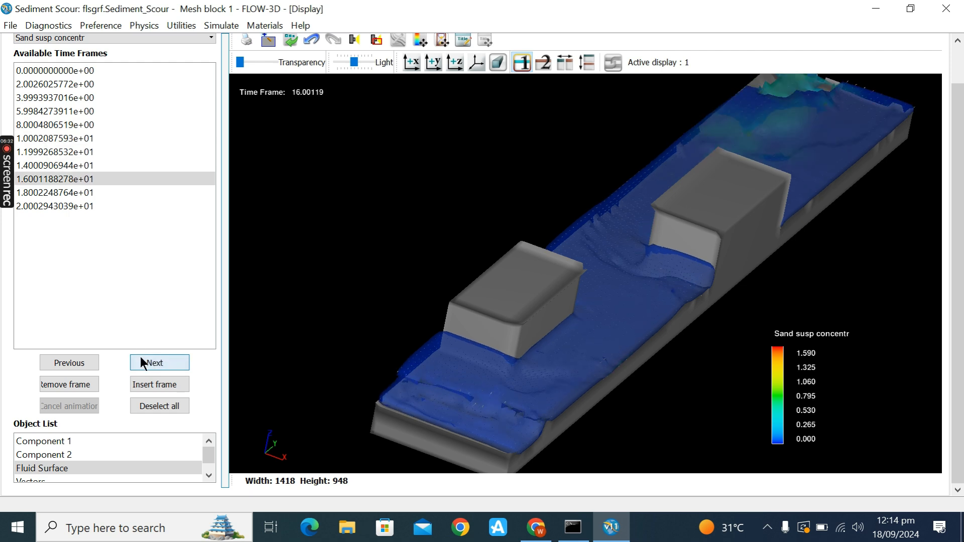
{"action": "left_click", "coordinate": [143, 362]}
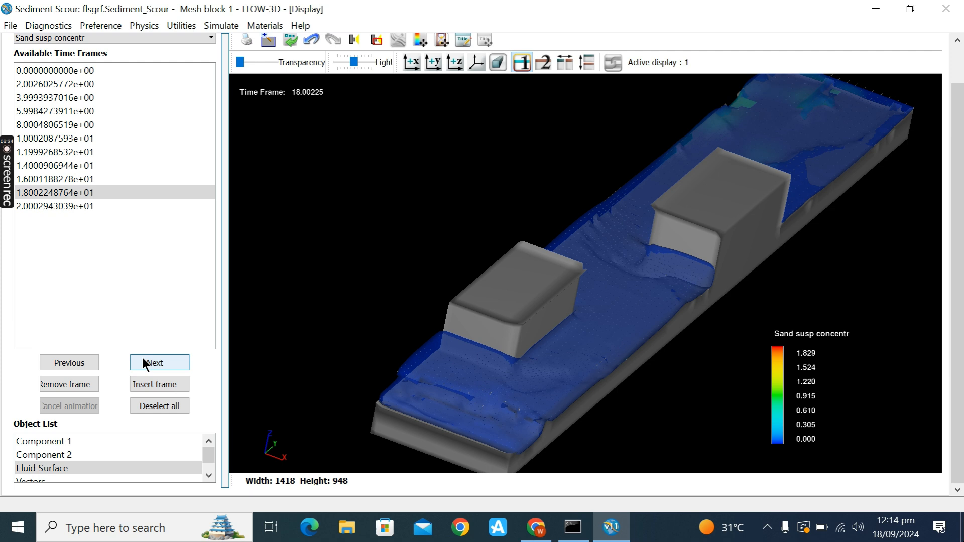
{"action": "left_click", "coordinate": [142, 360]}
- Restart the results at time frame 0 and step forward to 14.001, examining the suspended sand concentration again
{"action": "left_click", "coordinate": [142, 359]}
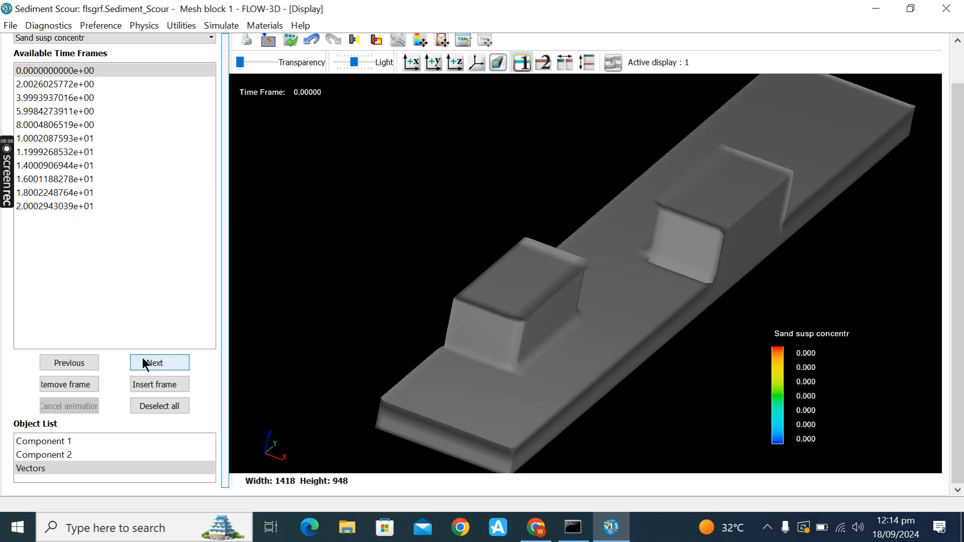
{"action": "left_click", "coordinate": [143, 360]}
{"action": "left_click", "coordinate": [143, 360]}
{"action": "left_click", "coordinate": [143, 359]}
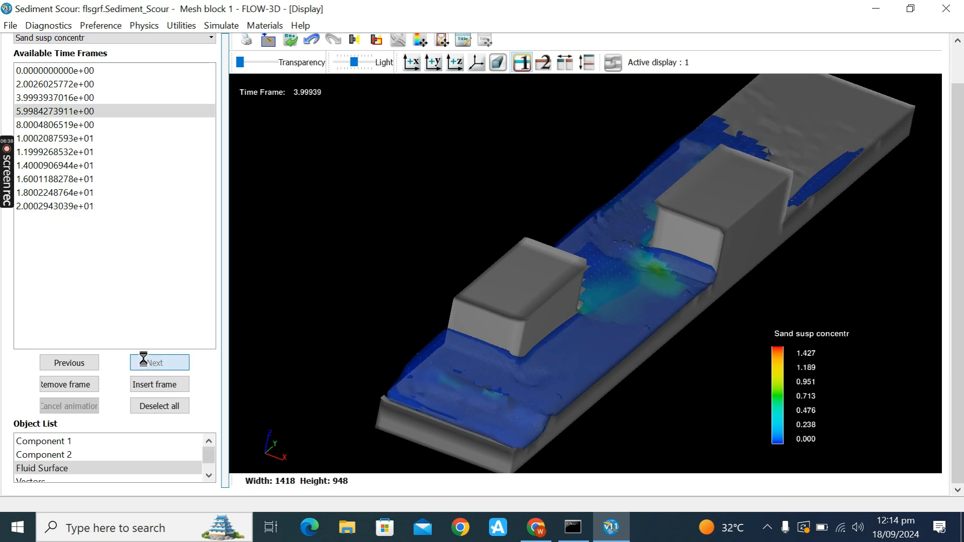
{"action": "left_click", "coordinate": [143, 360]}
{"action": "left_click", "coordinate": [143, 360]}
{"action": "left_click", "coordinate": [145, 362]}
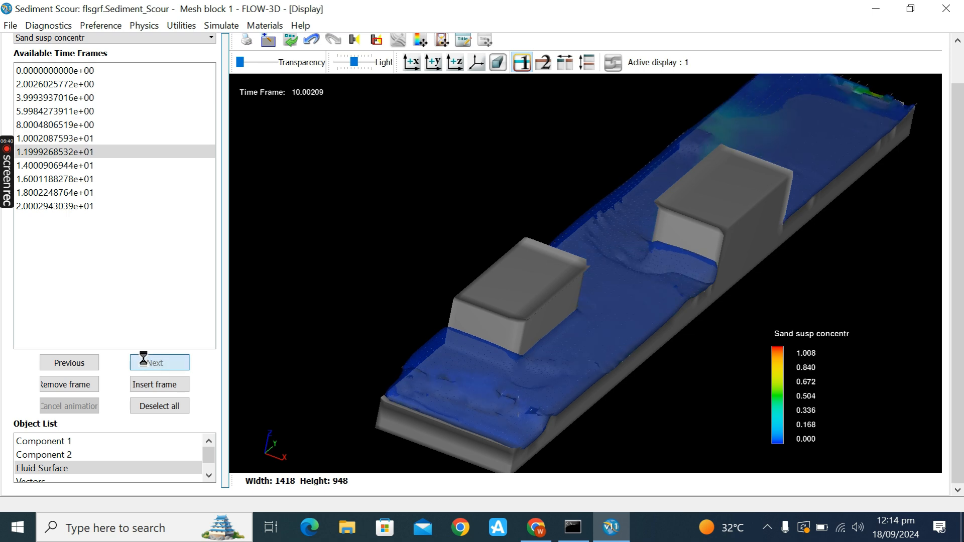
{"action": "left_click", "coordinate": [144, 363]}
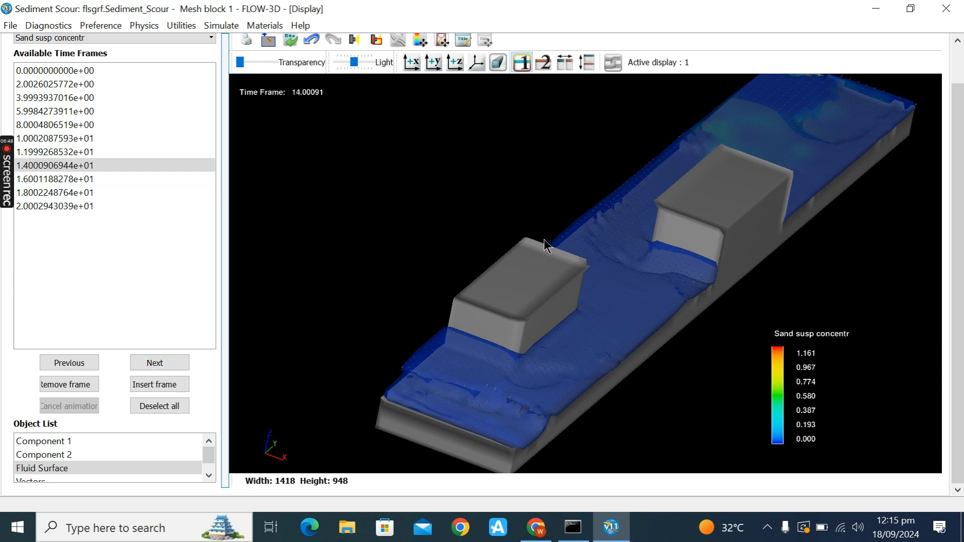
- Hide the Fluid Surface object at the 14.001 time frame and view the scoured bed around both blocks
{"action": "scroll", "coordinate": [955, 203], "scroll_direction": "up", "scroll_amount": 1}
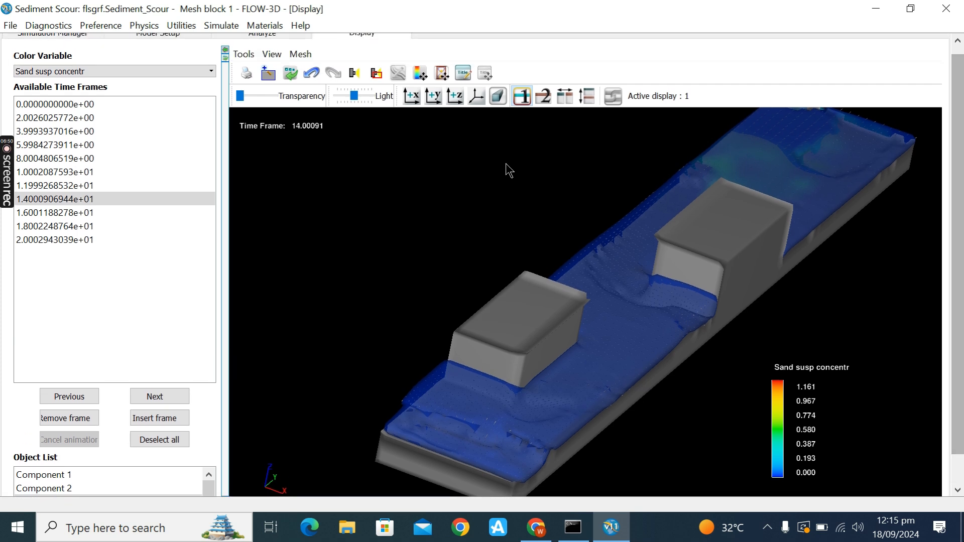
{"action": "scroll", "coordinate": [352, 180], "scroll_direction": "up", "scroll_amount": 1}
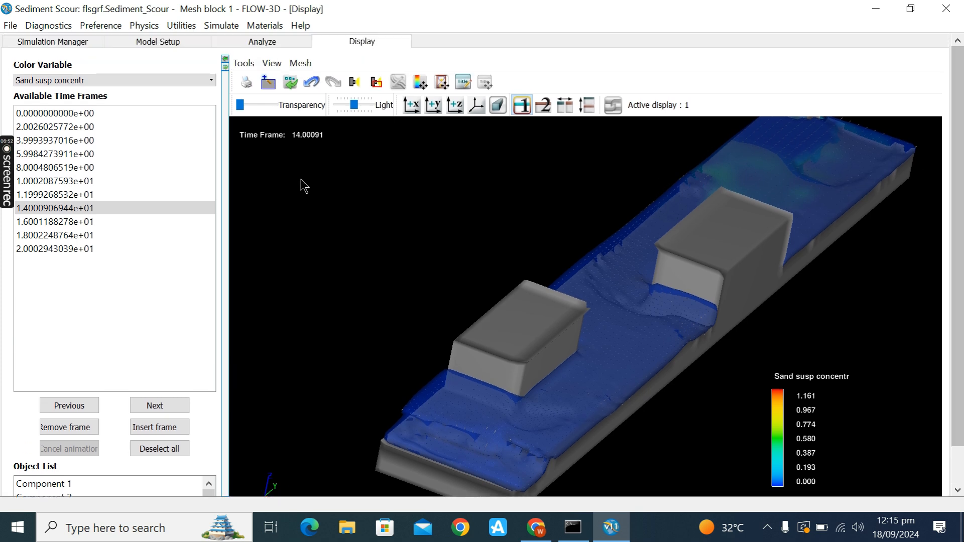
{"action": "scroll", "coordinate": [956, 148], "scroll_direction": "down", "scroll_amount": 1}
{"action": "scroll", "coordinate": [929, 156], "scroll_direction": "up", "scroll_amount": 1}
{"action": "left_click_drag", "start_coordinate": [482, 273], "coordinate": [553, 241]}
{"action": "left_click_drag", "start_coordinate": [611, 278], "coordinate": [544, 335]}
{"action": "scroll", "coordinate": [134, 366], "scroll_direction": "down", "scroll_amount": 2}
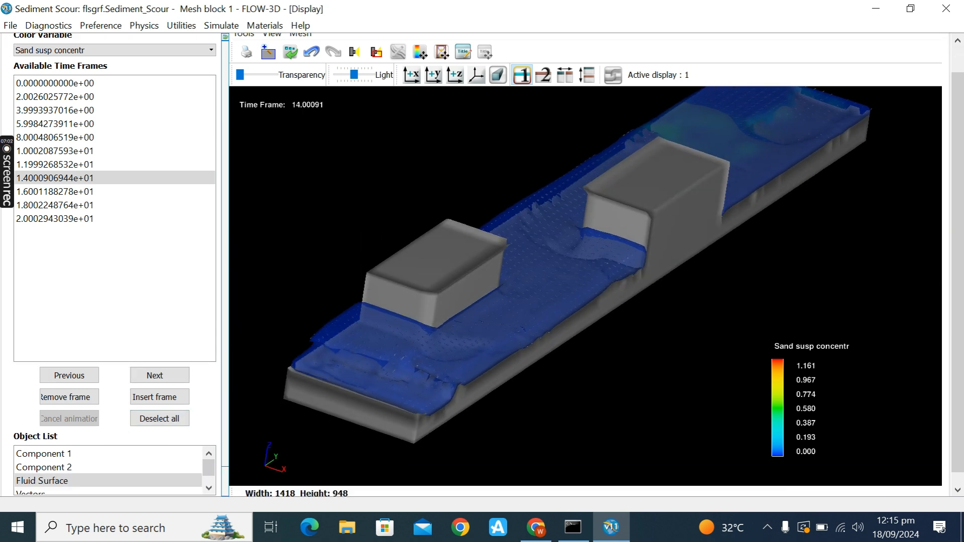
{"action": "right_click", "coordinate": [88, 467]}
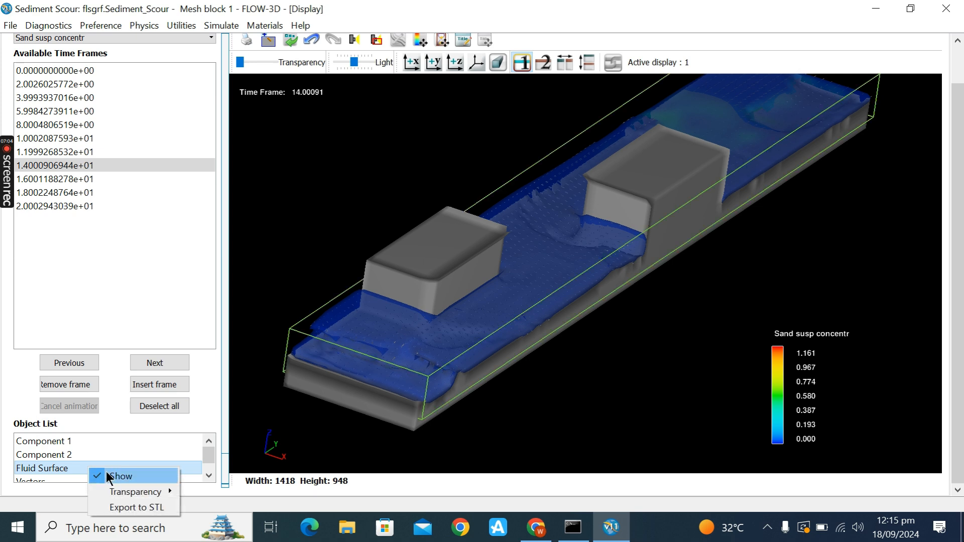
{"action": "left_click", "coordinate": [113, 475]}
{"action": "left_click_drag", "start_coordinate": [462, 326], "coordinate": [366, 300]}
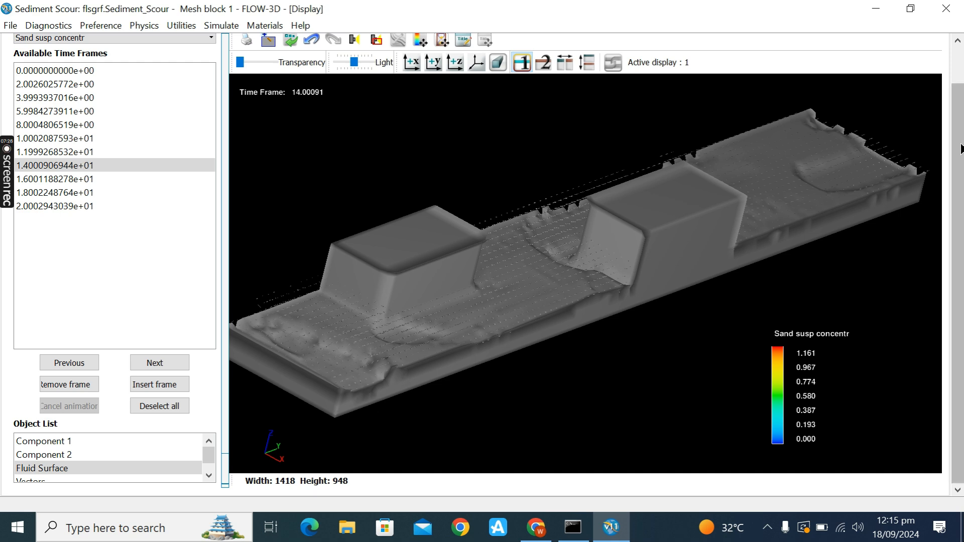
- Return to the model's meshing and geometry setup and expand the Cartesian mesh to view the properties of mesh block 1
{"action": "scroll", "coordinate": [957, 251], "scroll_direction": "up", "scroll_amount": 2}
{"action": "left_click", "coordinate": [249, 40]}
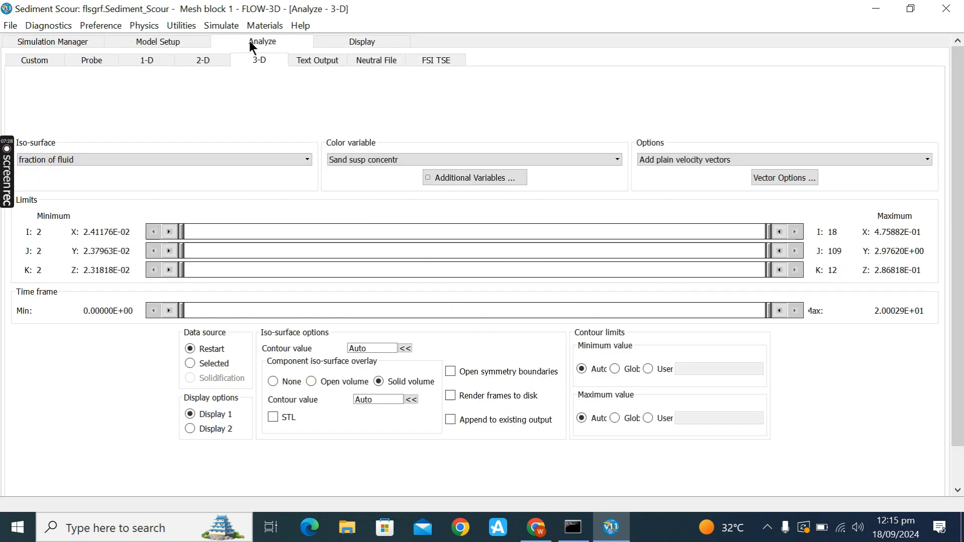
{"action": "left_click", "coordinate": [200, 39]}
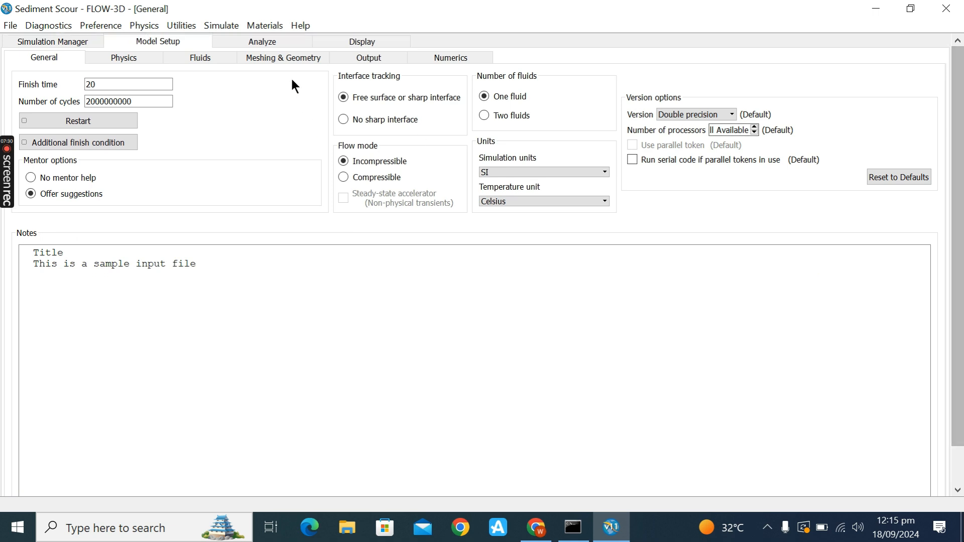
{"action": "left_click", "coordinate": [283, 57]}
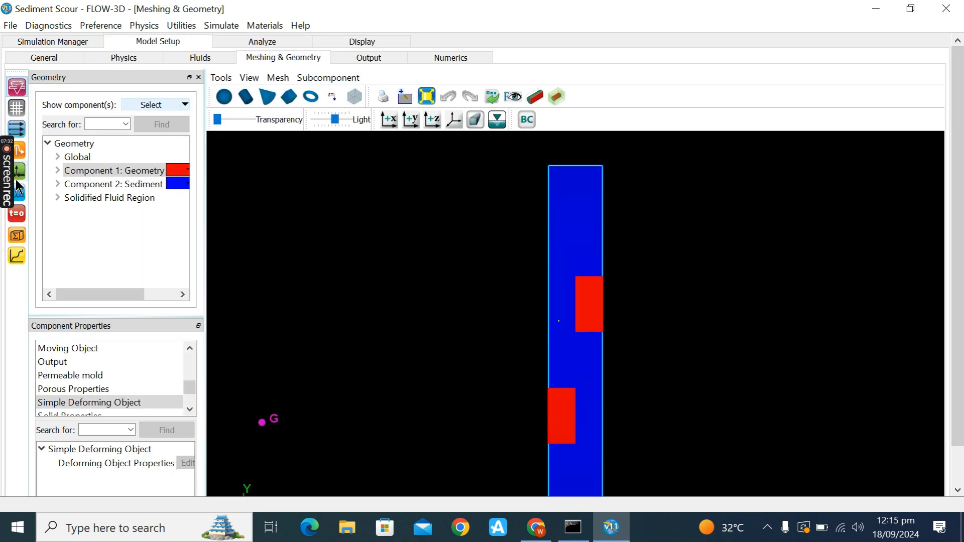
{"action": "left_click", "coordinate": [16, 108]}
{"action": "double_click", "coordinate": [724, 186]}
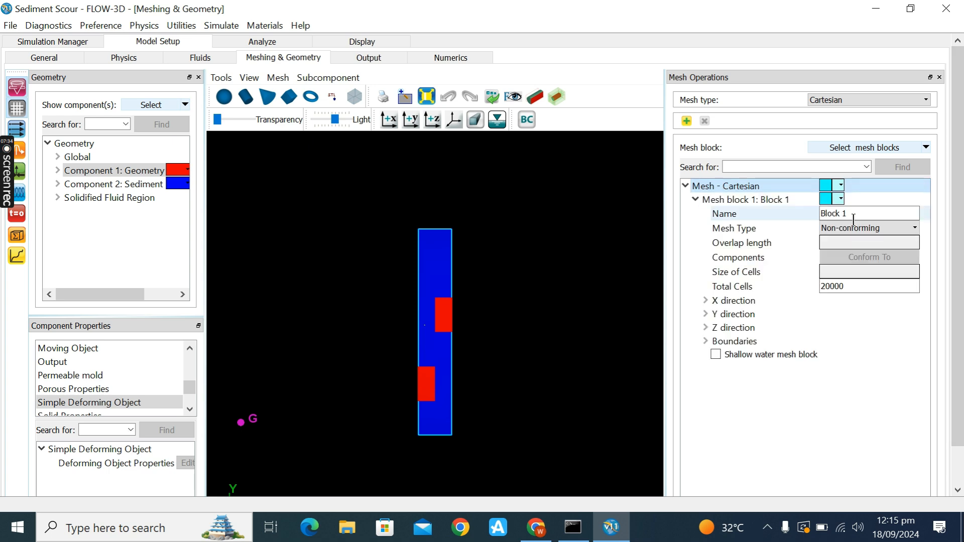
{"action": "left_click_drag", "start_coordinate": [357, 345], "coordinate": [501, 346]}
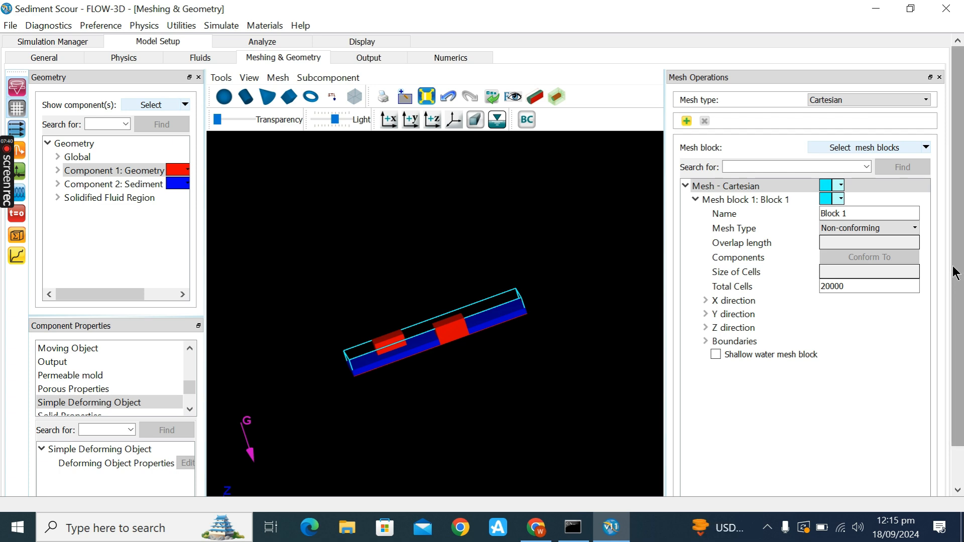
{"action": "scroll", "coordinate": [953, 269], "scroll_direction": "down", "scroll_amount": 1}
{"action": "left_click_drag", "start_coordinate": [376, 413], "coordinate": [393, 432]}
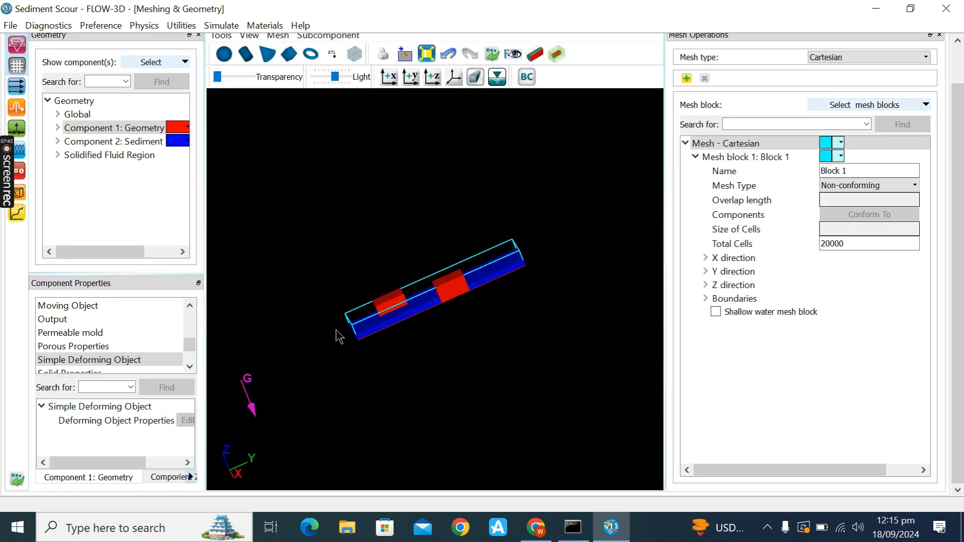
- Review the Y direction and boundaries of mesh block 1, checking the Y Min volume flow rate and fluid fraction options before closing its settings
{"action": "double_click", "coordinate": [738, 272]}
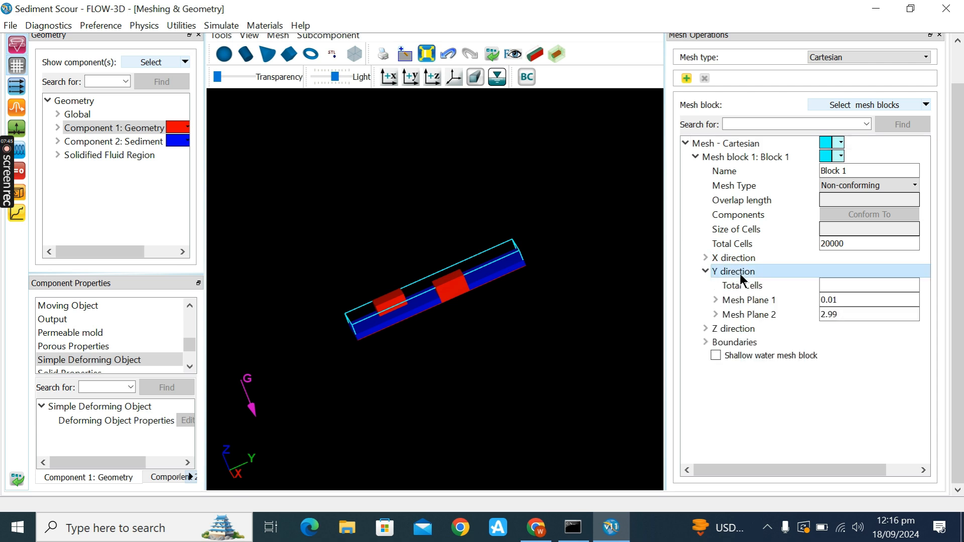
{"action": "double_click", "coordinate": [752, 343]}
{"action": "left_click", "coordinate": [833, 385]}
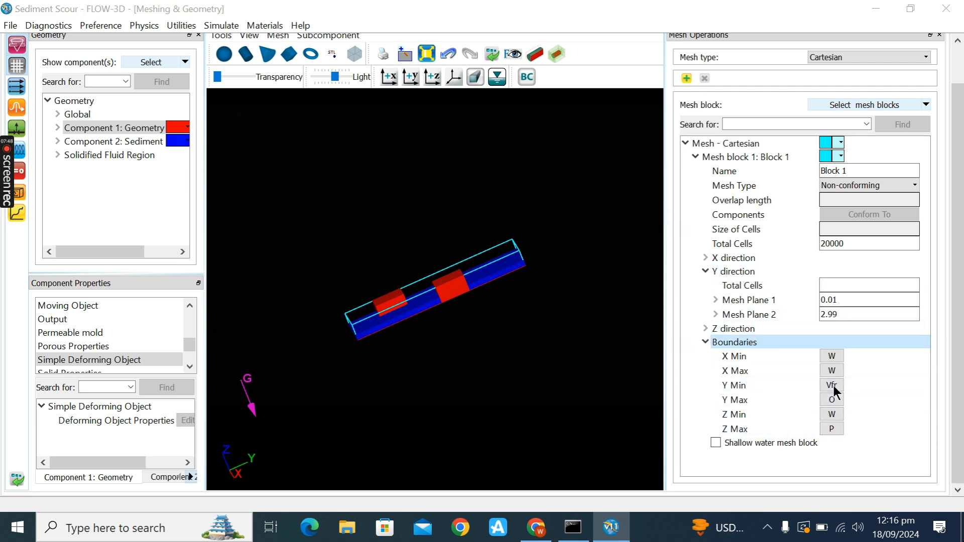
{"action": "left_click", "coordinate": [729, 208]}
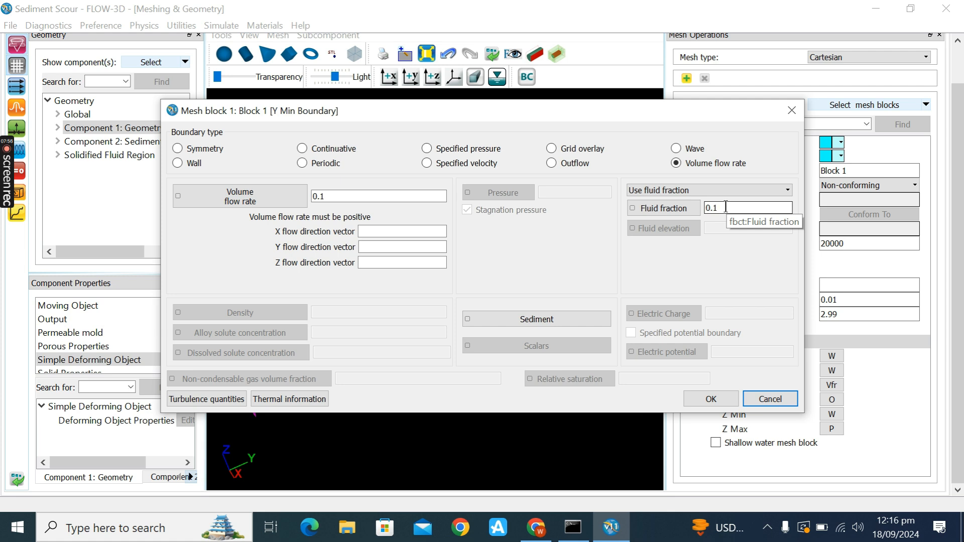
{"action": "left_click", "coordinate": [683, 192]}
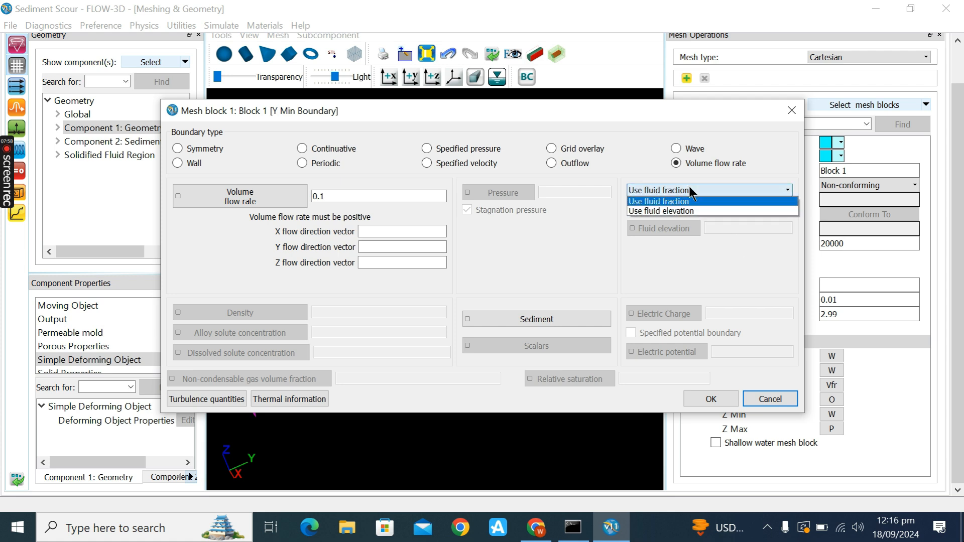
{"action": "left_click", "coordinate": [654, 247]}
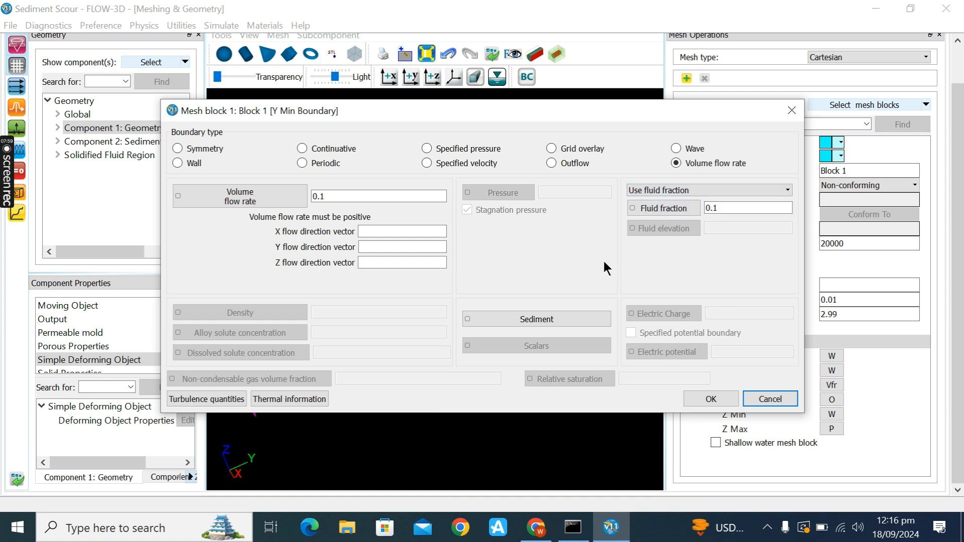
{"action": "left_click", "coordinate": [791, 113]}
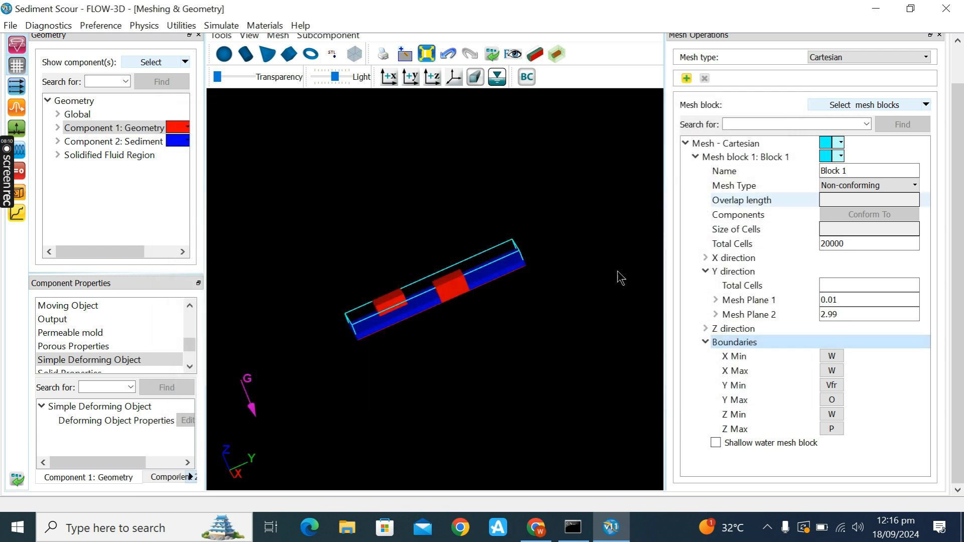
{"action": "left_click_drag", "start_coordinate": [365, 189], "coordinate": [635, 241]}
{"action": "left_click_drag", "start_coordinate": [960, 163], "coordinate": [961, 125]}
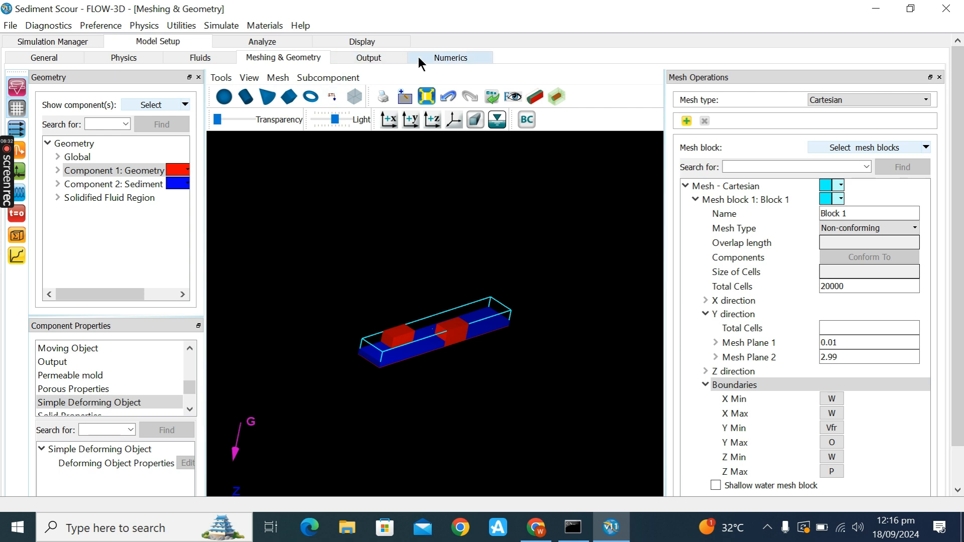
- Return to the 3-D results display and examine the scoured bed around both blocks at the 14.001 time frame
{"action": "left_click", "coordinate": [301, 42]}
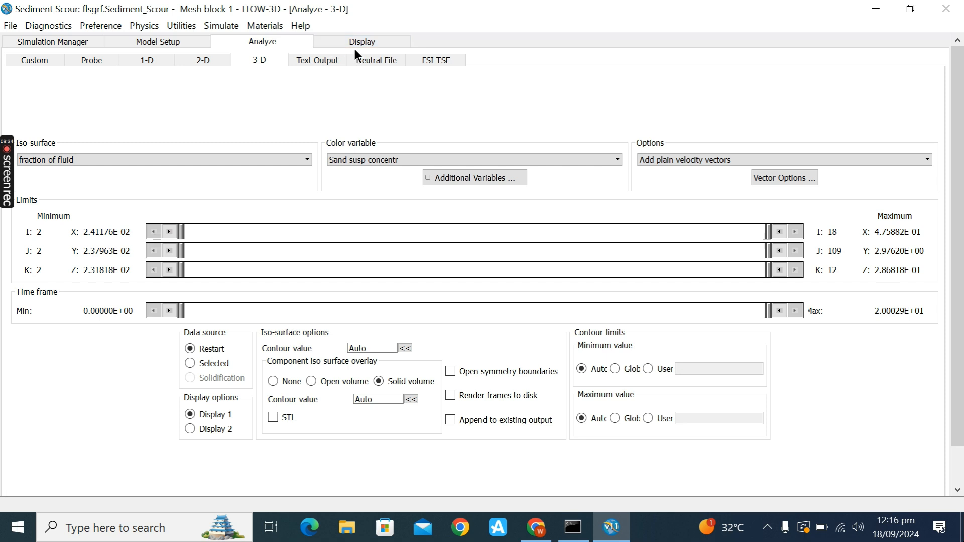
{"action": "left_click", "coordinate": [354, 43]}
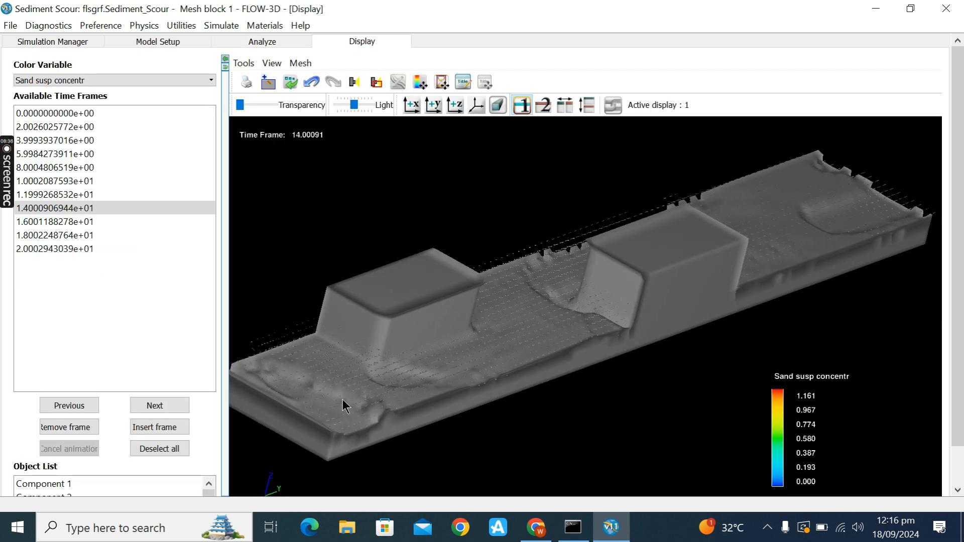
{"action": "right_click_drag", "start_coordinate": [561, 292], "coordinate": [658, 247]}
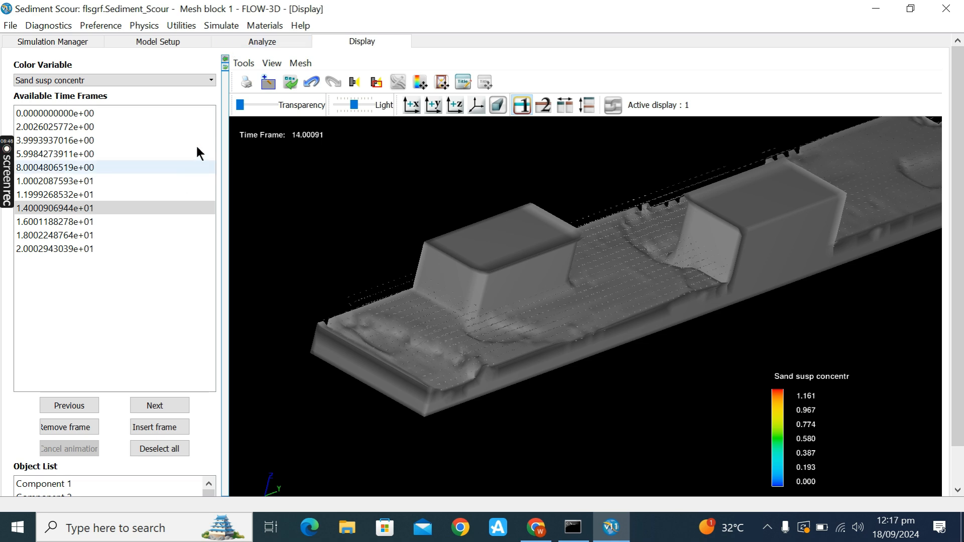
- Set the color variable of the 3-D analysis to packed sediment elevation net change
{"action": "left_click", "coordinate": [271, 44]}
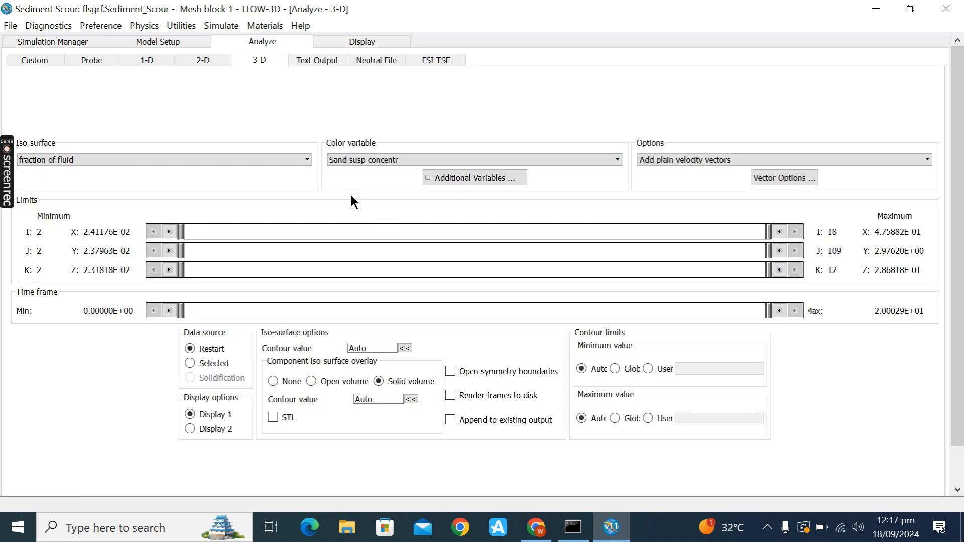
{"action": "left_click", "coordinate": [369, 159]}
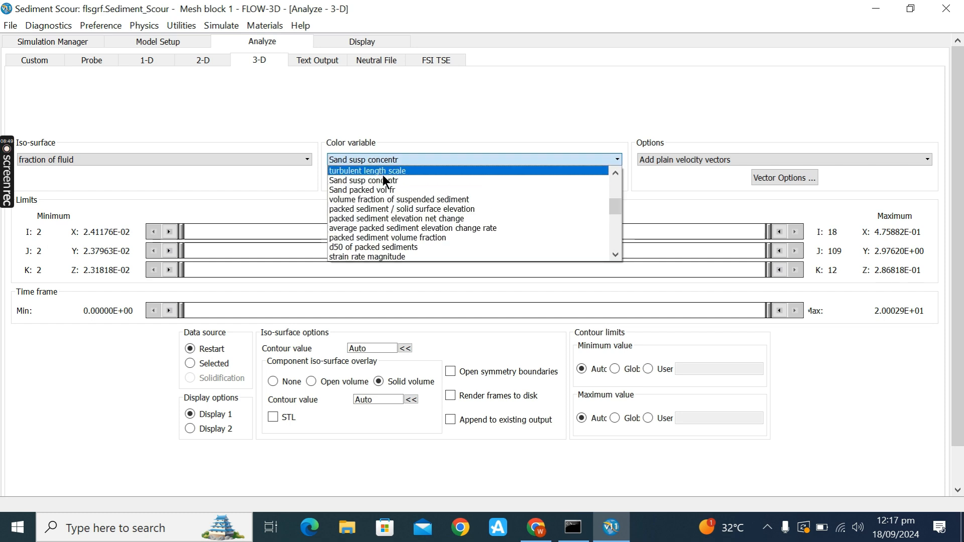
{"action": "left_click", "coordinate": [446, 219]}
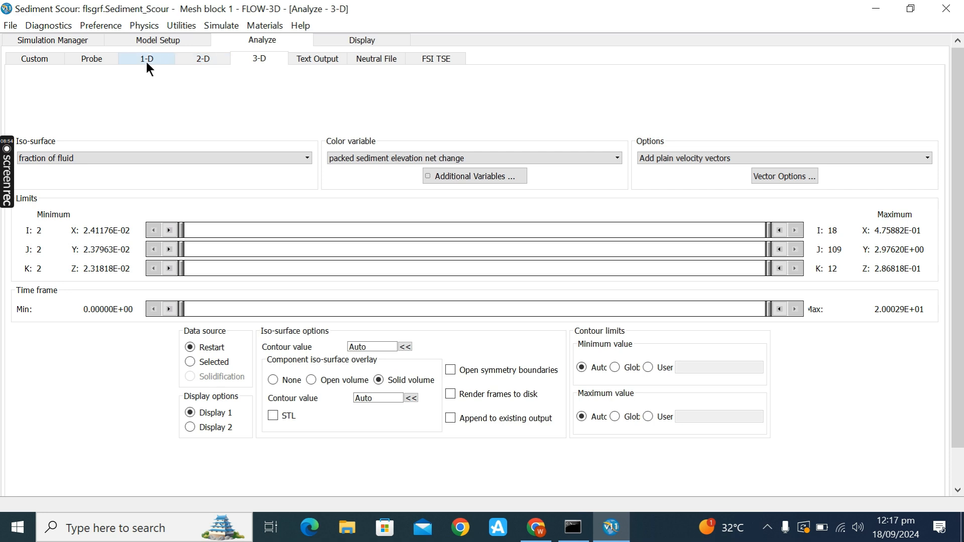
- Open the Probe analysis and review its data variables, data source, data point and time frame settings
{"action": "left_click", "coordinate": [93, 60]}
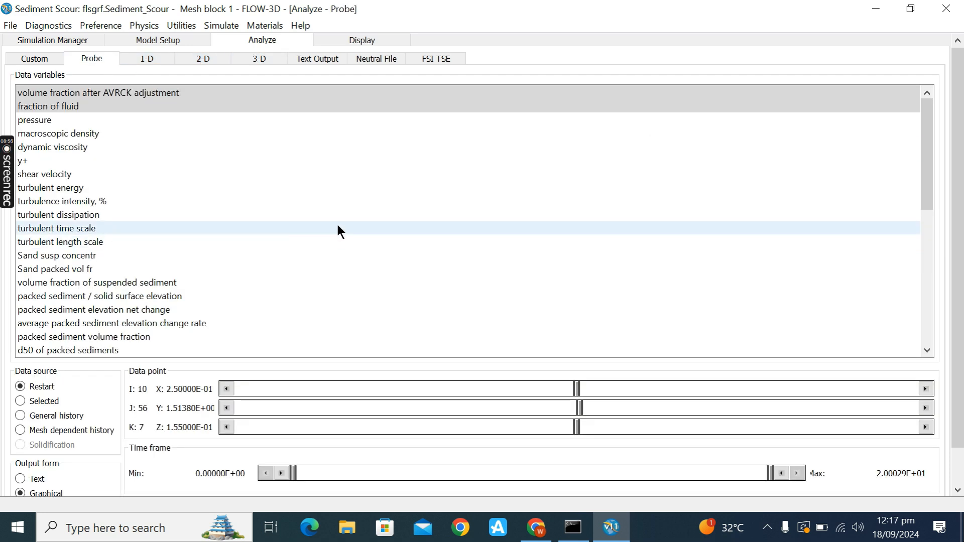
{"action": "left_click_drag", "start_coordinate": [958, 105], "coordinate": [958, 98]}
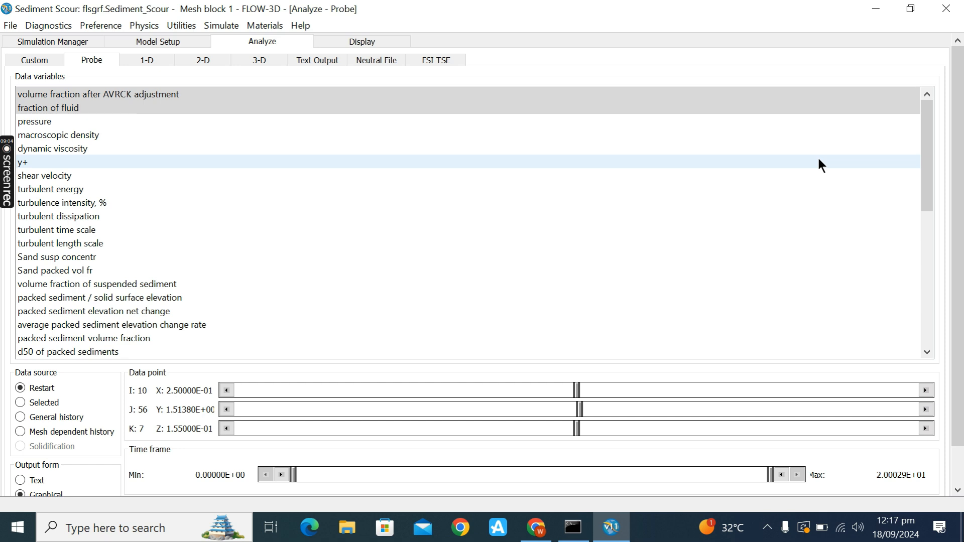
{"action": "left_click_drag", "start_coordinate": [960, 121], "coordinate": [961, 110]}
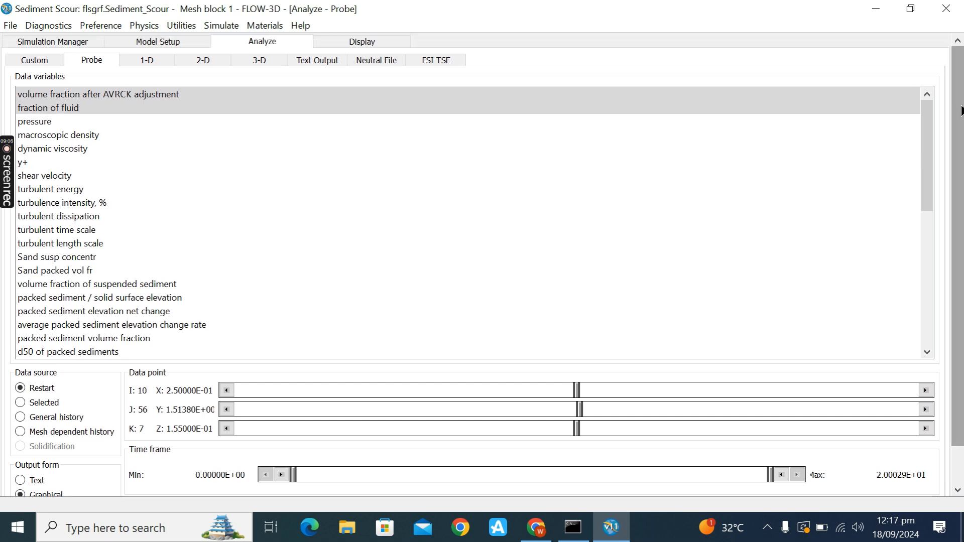
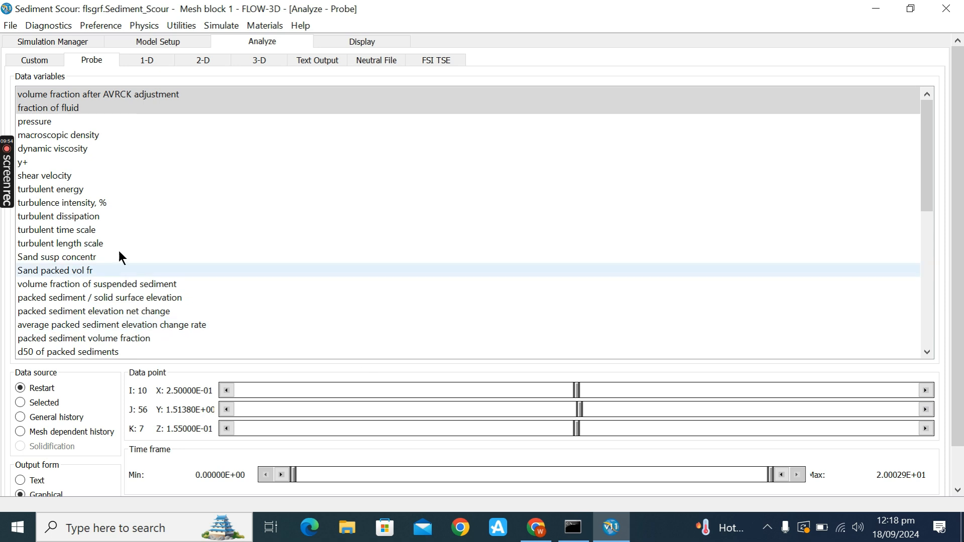
{"action": "left_click", "coordinate": [135, 104]}
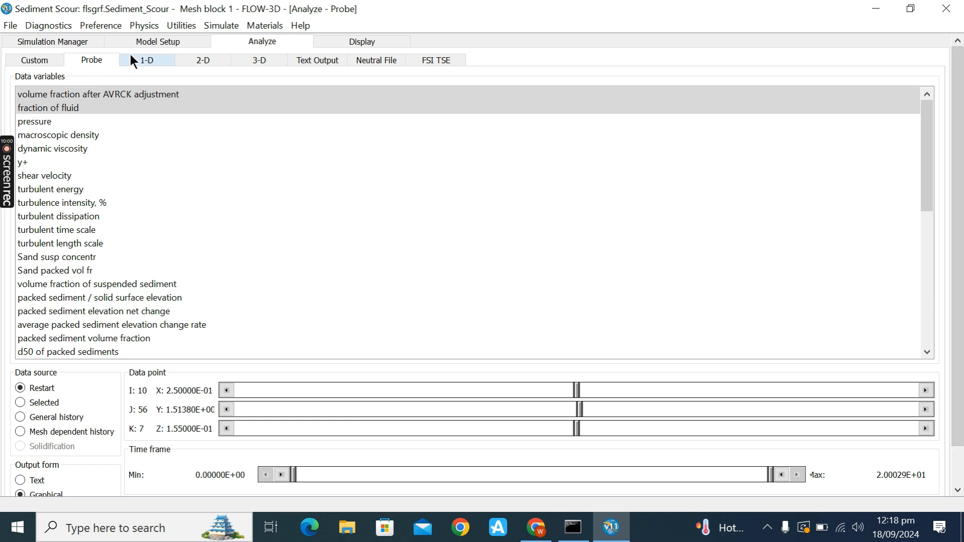
- Show the history probes in the model's meshing and geometry setup, expand them and locate history probe 1 on the sediment bed
{"action": "left_click", "coordinate": [159, 40]}
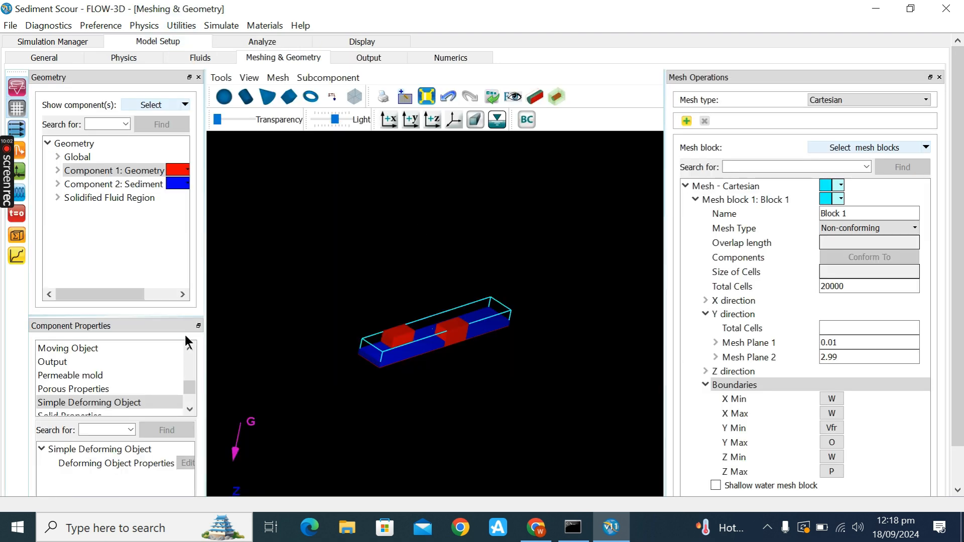
{"action": "left_click", "coordinate": [17, 256]}
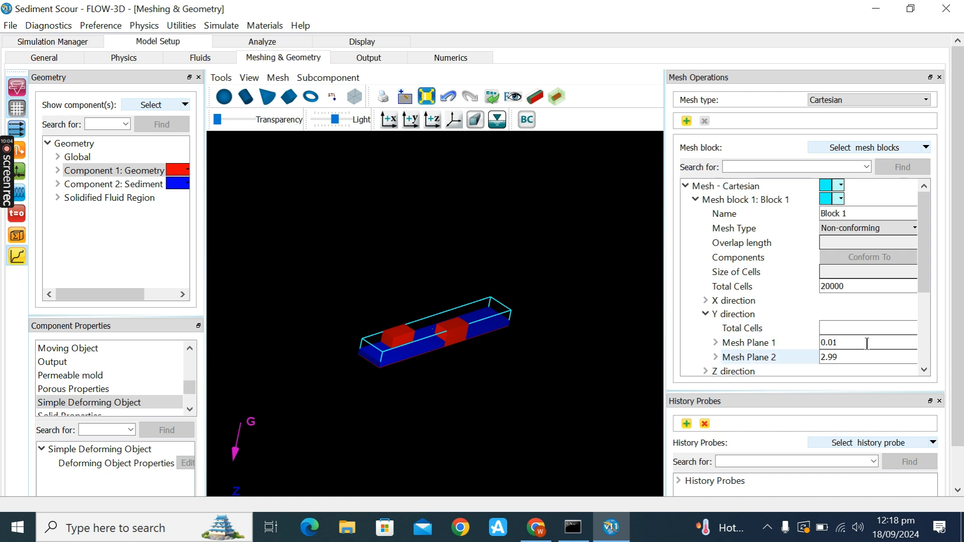
{"action": "left_click_drag", "start_coordinate": [958, 359], "coordinate": [958, 402]}
{"action": "double_click", "coordinate": [710, 436]}
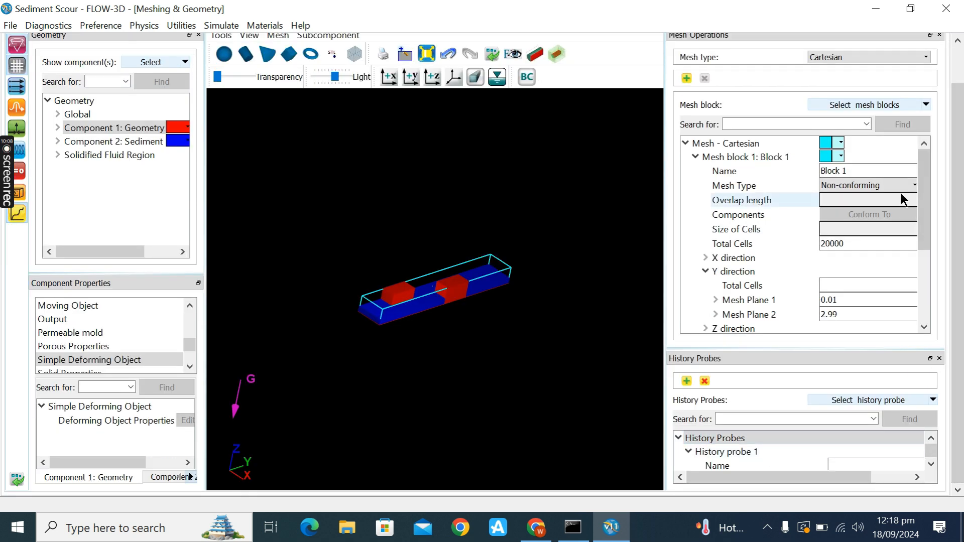
{"action": "scroll", "coordinate": [413, 294], "scroll_direction": "up", "scroll_amount": 3}
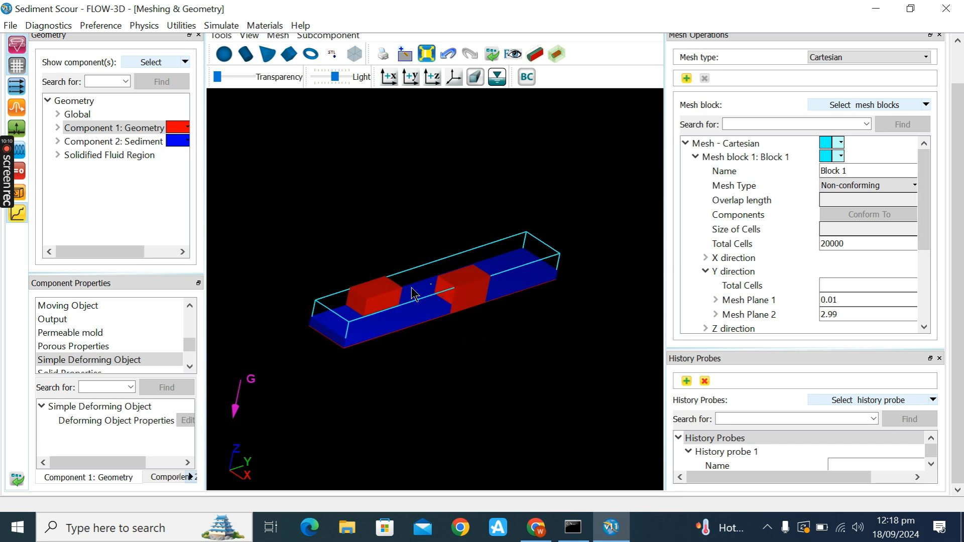
{"action": "scroll", "coordinate": [413, 294], "scroll_direction": "up", "scroll_amount": 5}
{"action": "left_click_drag", "start_coordinate": [383, 341], "coordinate": [415, 295]}
- Check the options for adding history probes and enlarge the History Probes area to view history probe 1's location properties
{"action": "right_click", "coordinate": [747, 437]}
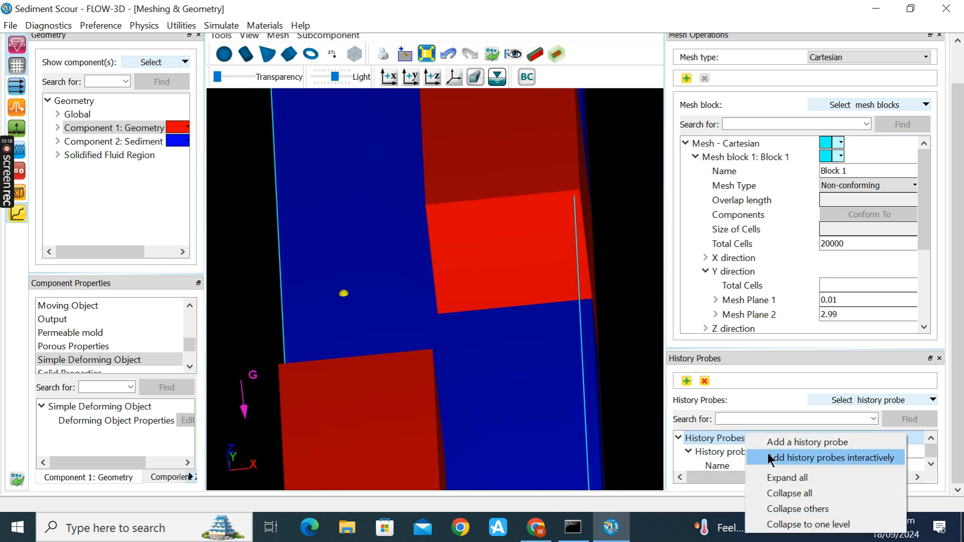
{"action": "left_click", "coordinate": [691, 441]}
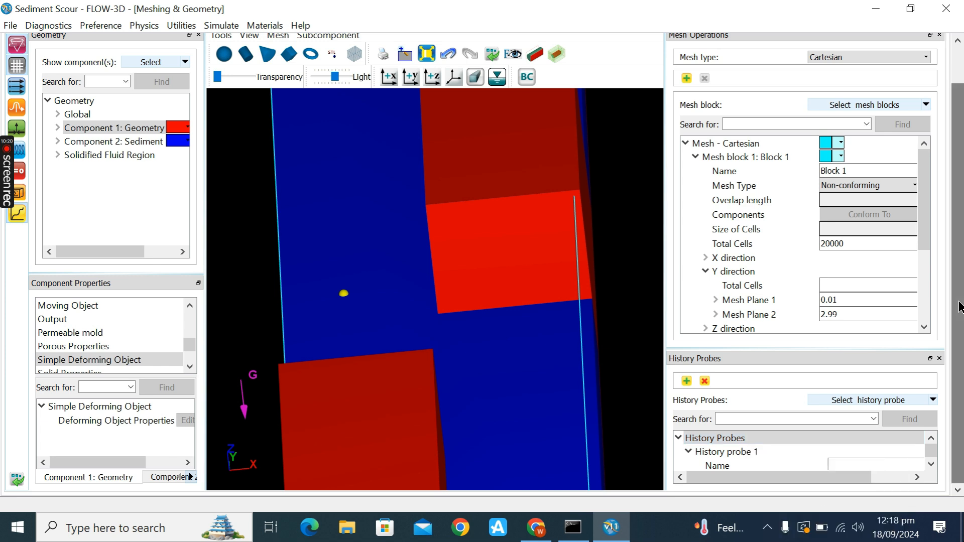
{"action": "left_click_drag", "start_coordinate": [776, 353], "coordinate": [776, 206]}
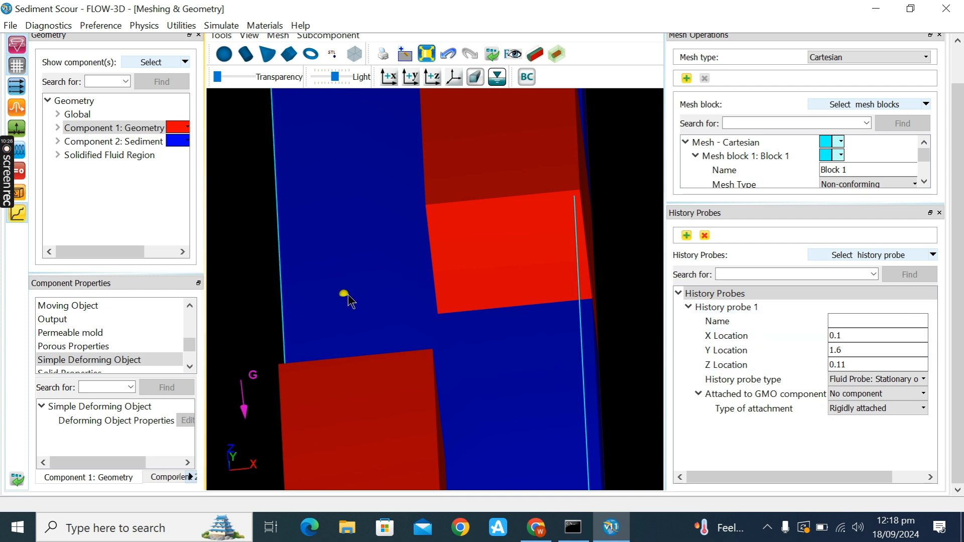
- Clear the X location of history probe 1 and re-enter it as 0.1
{"action": "left_click", "coordinate": [893, 339]}
{"action": "key", "text": "BackSpace"}
{"action": "key", "text": "BackSpace"}
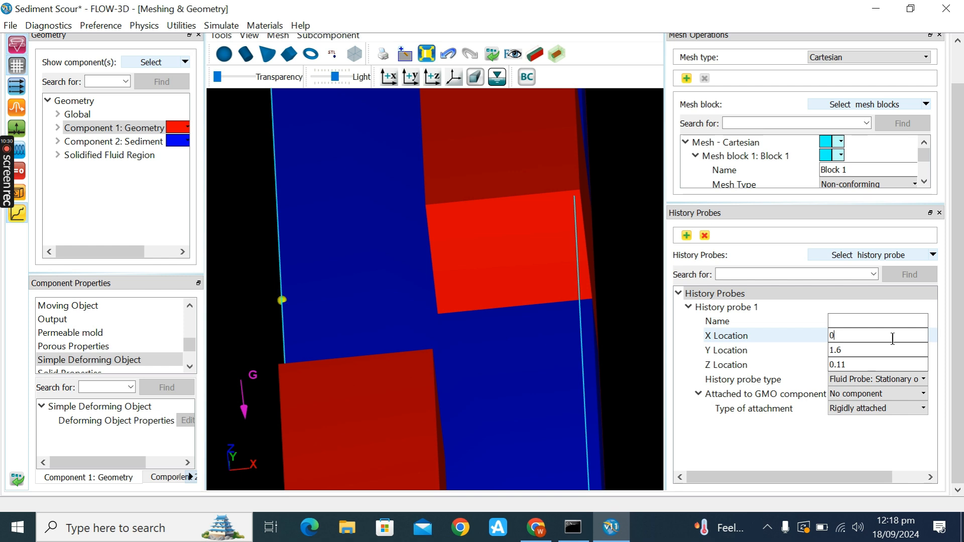
{"action": "type", "text": "1"}
{"action": "key", "text": "Return"}
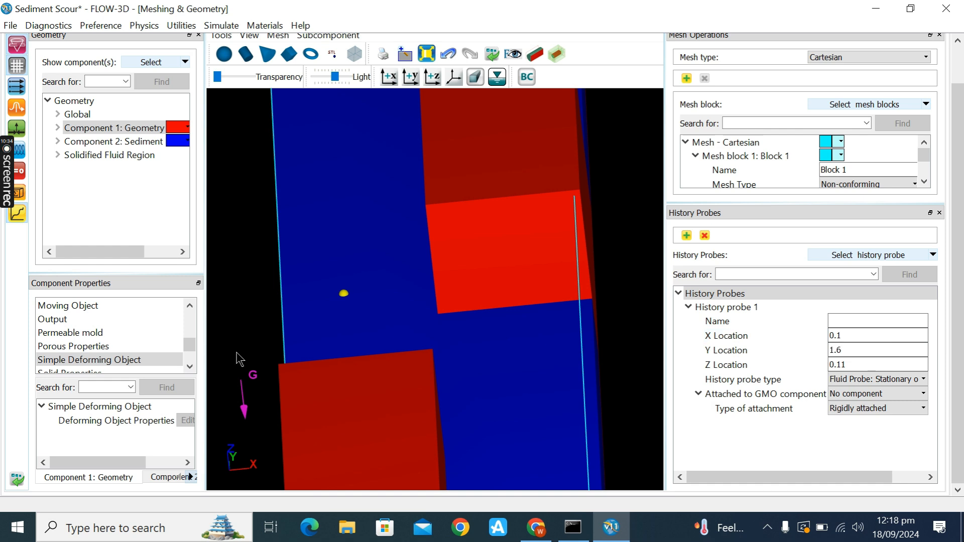
- Examine the position of history probe 1 between the two blocks and review its X, Y and Z locations
{"action": "left_click_drag", "start_coordinate": [380, 316], "coordinate": [396, 367]}
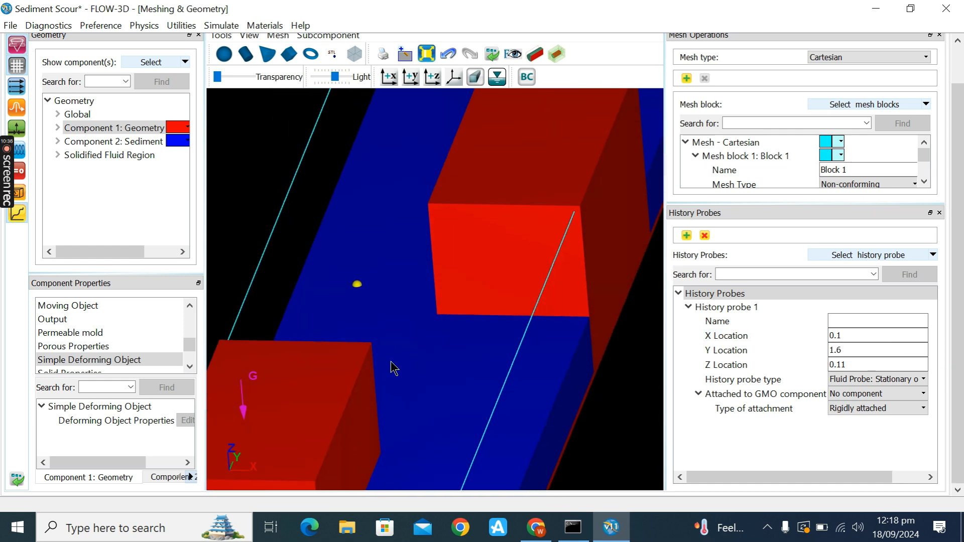
{"action": "mouse_move", "coordinate": [393, 295]}
{"action": "left_mouse_down"}
{"action": "mouse_move", "coordinate": [451, 318]}
{"action": "mouse_move", "coordinate": [387, 291]}
{"action": "mouse_move", "coordinate": [392, 305]}
{"action": "left_mouse_up"}
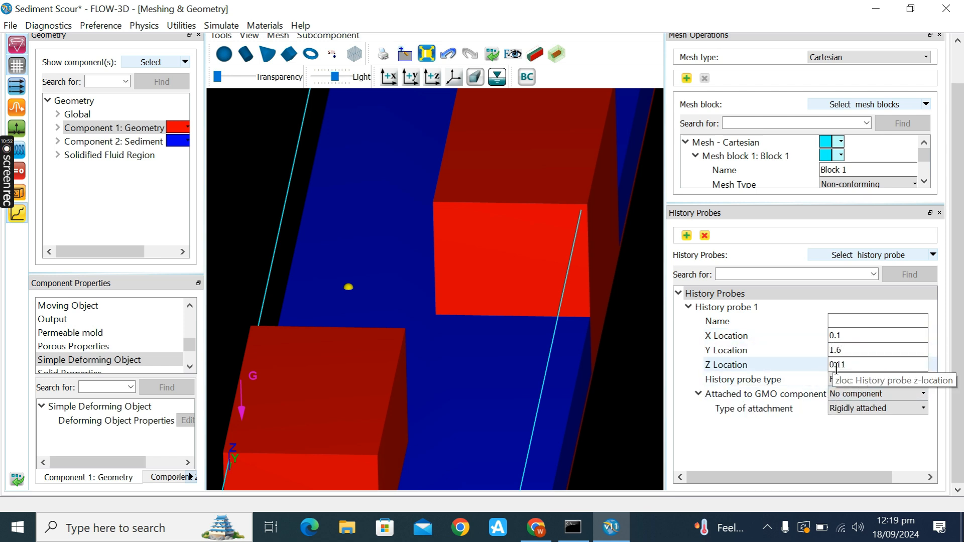
{"action": "scroll", "coordinate": [958, 275], "scroll_direction": "up", "scroll_amount": 1}
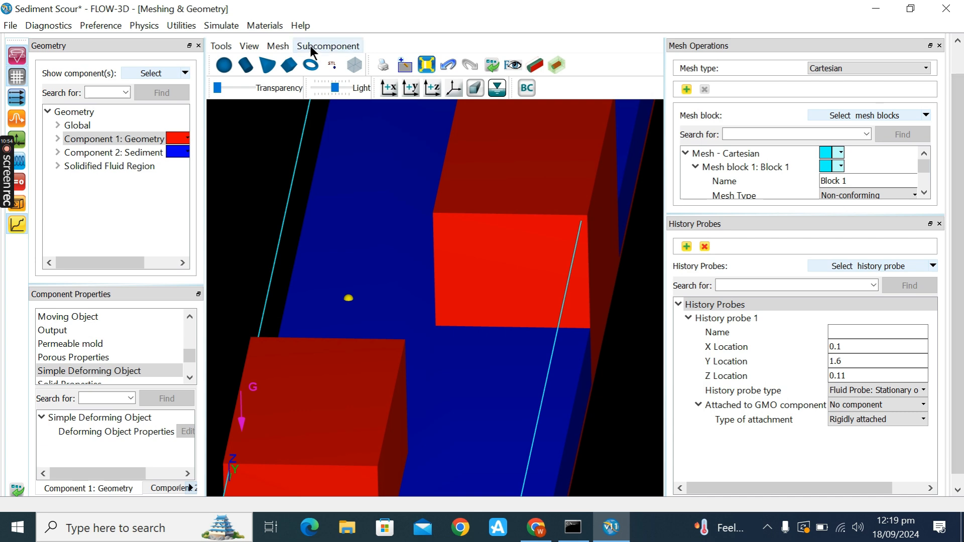
{"action": "scroll", "coordinate": [958, 150], "scroll_direction": "up", "scroll_amount": 1}
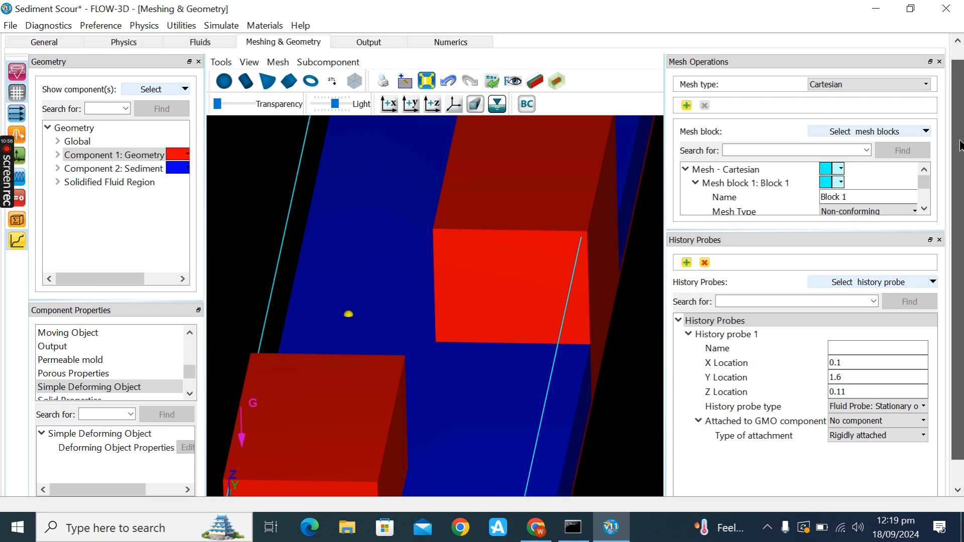
{"action": "scroll", "coordinate": [959, 145], "scroll_direction": "up", "scroll_amount": 1}
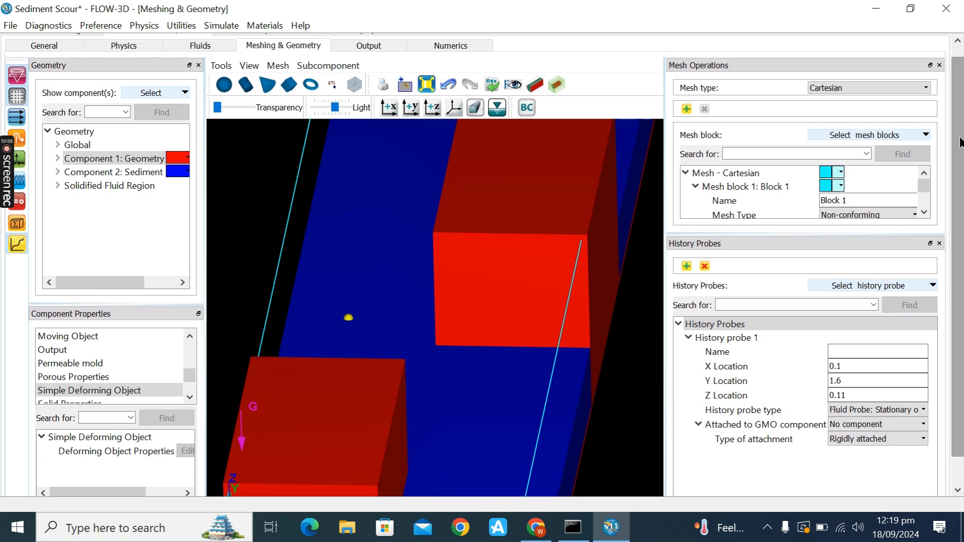
{"action": "scroll", "coordinate": [959, 151], "scroll_direction": "up", "scroll_amount": 1}
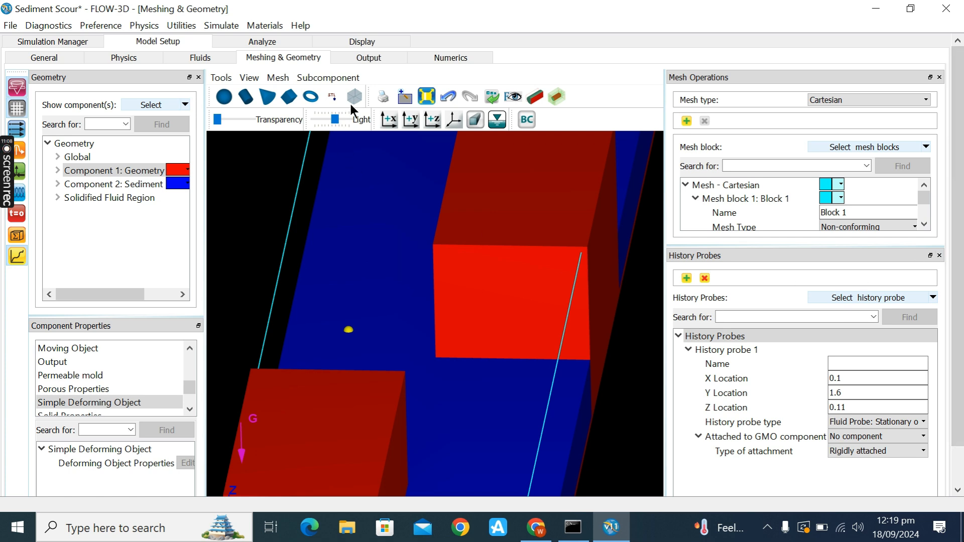
- Check history probe 1's X location in the model setup, and move the Probe analysis data point to I: 5, X: 1.08824E-01
{"action": "left_click", "coordinate": [262, 42]}
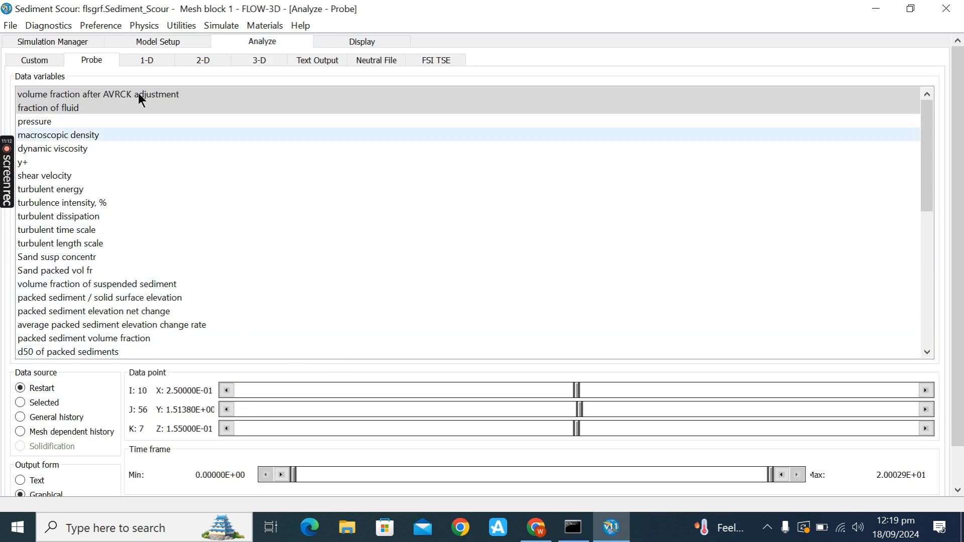
{"action": "left_click", "coordinate": [177, 41]}
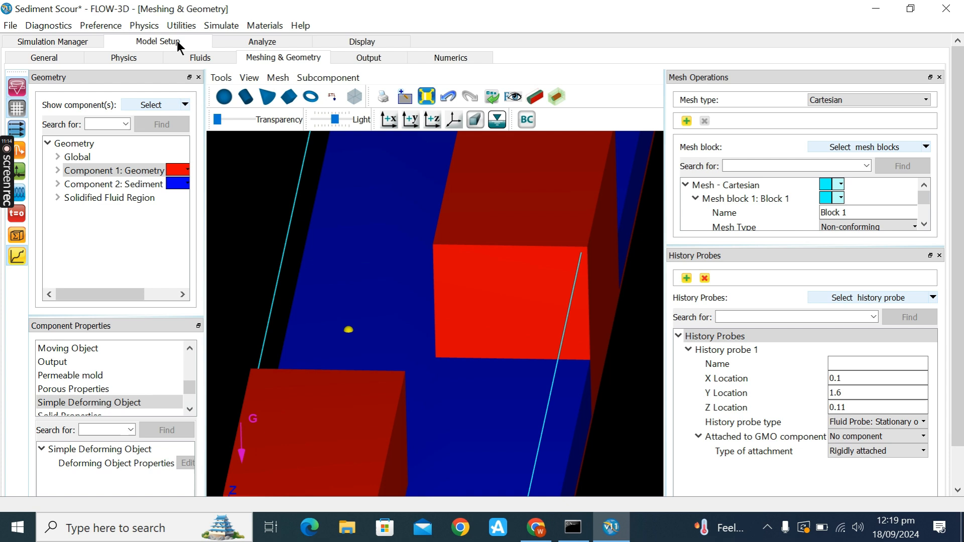
{"action": "left_click", "coordinate": [237, 41]}
{"action": "left_click", "coordinate": [227, 390]}
{"action": "left_click", "coordinate": [227, 390]}
{"action": "left_click", "coordinate": [226, 390]}
{"action": "left_click", "coordinate": [227, 390]}
{"action": "left_click", "coordinate": [227, 390]}
{"action": "left_click", "coordinate": [227, 390]}
{"action": "left_click", "coordinate": [227, 390]}
{"action": "left_click", "coordinate": [227, 390]}
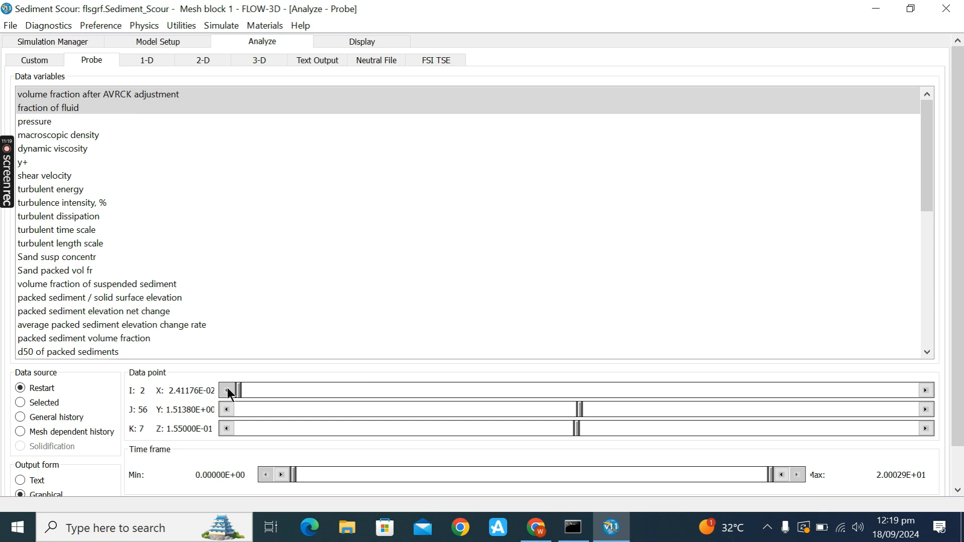
{"action": "left_click", "coordinate": [925, 390]}
{"action": "left_click", "coordinate": [925, 390]}
{"action": "left_click", "coordinate": [925, 390]}
- Check history probe 1's Y location in the model setup, and move the Probe analysis data point to J: 59, Y: 1.59657E+00
{"action": "left_click", "coordinate": [144, 41]}
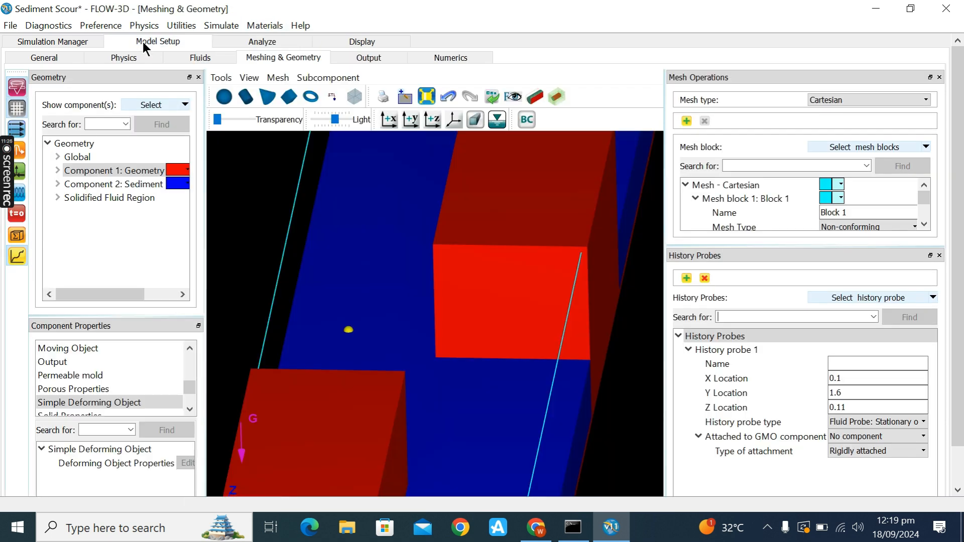
{"action": "left_click", "coordinate": [247, 42]}
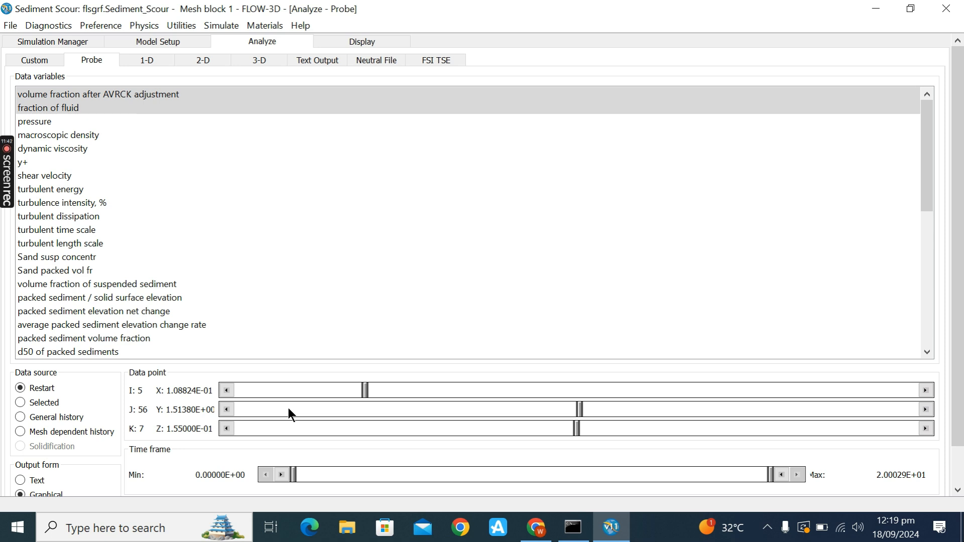
{"action": "left_click", "coordinate": [165, 40]}
{"action": "left_click", "coordinate": [253, 43]}
{"action": "left_click", "coordinate": [926, 409]}
{"action": "left_click", "coordinate": [926, 410]}
{"action": "left_click", "coordinate": [925, 410]}
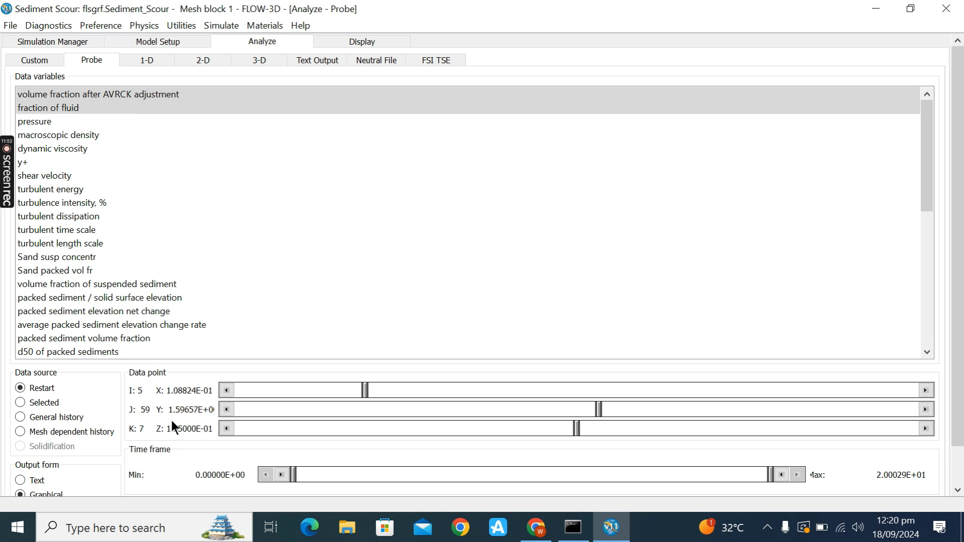
- Check history probe 1's Z location in the model setup, and move the Probe analysis data point to K: 5, Z: 1.02273E-01
{"action": "left_click", "coordinate": [176, 41]}
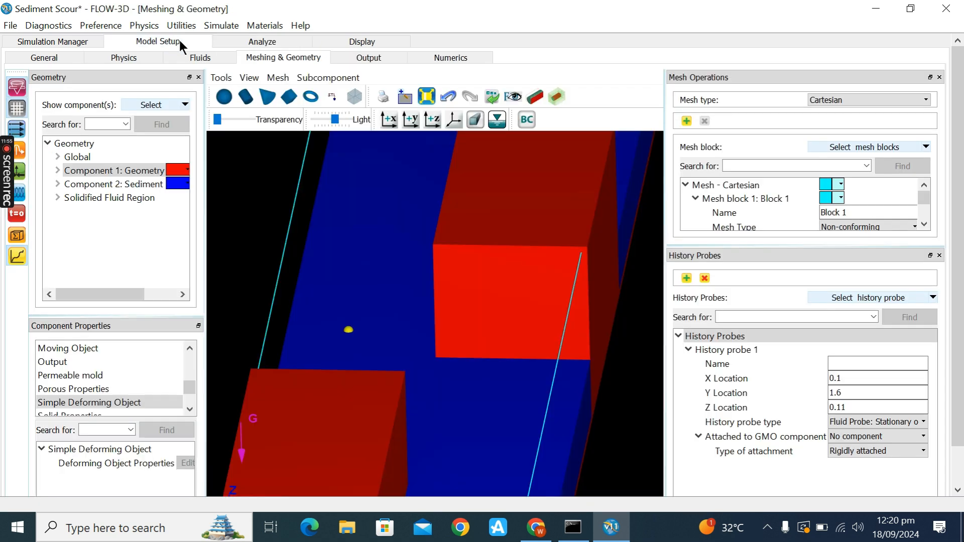
{"action": "left_click", "coordinate": [271, 40]}
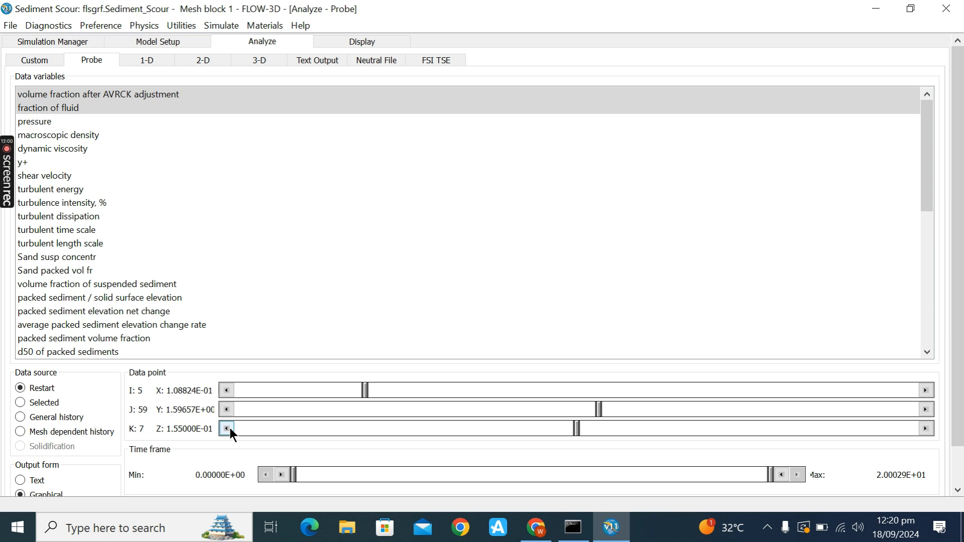
{"action": "left_click", "coordinate": [925, 429]}
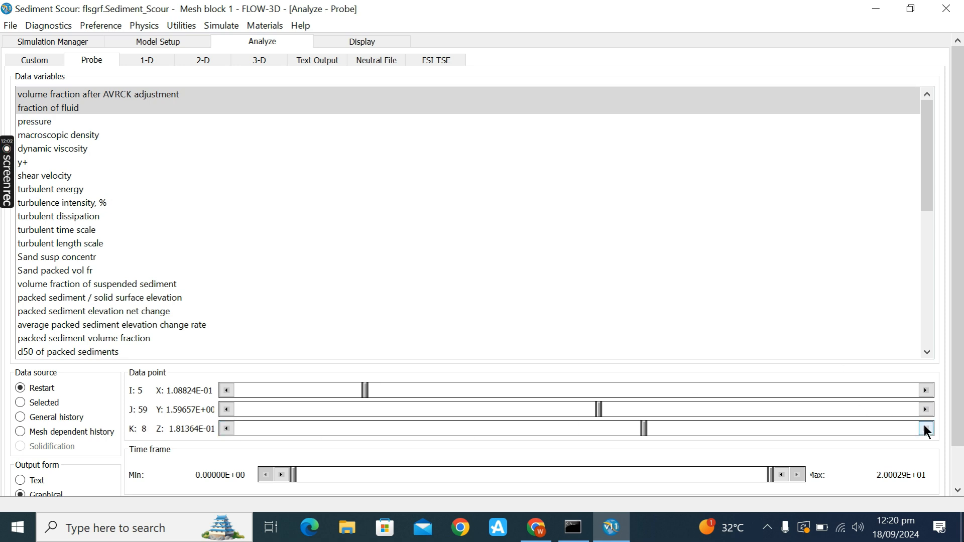
{"action": "left_click", "coordinate": [227, 429]}
{"action": "left_click", "coordinate": [227, 428]}
{"action": "left_click", "coordinate": [227, 428]}
- Deselect volume fraction after AVRCK adjustment and fraction of fluid from the probe data variables
{"action": "mouse_move", "coordinate": [960, 157]}
{"action": "left_mouse_down"}
{"action": "mouse_move", "coordinate": [960, 179]}
{"action": "mouse_move", "coordinate": [958, 154]}
{"action": "left_mouse_up"}
{"action": "left_click", "coordinate": [43, 99]}
{"action": "left_click", "coordinate": [58, 108]}
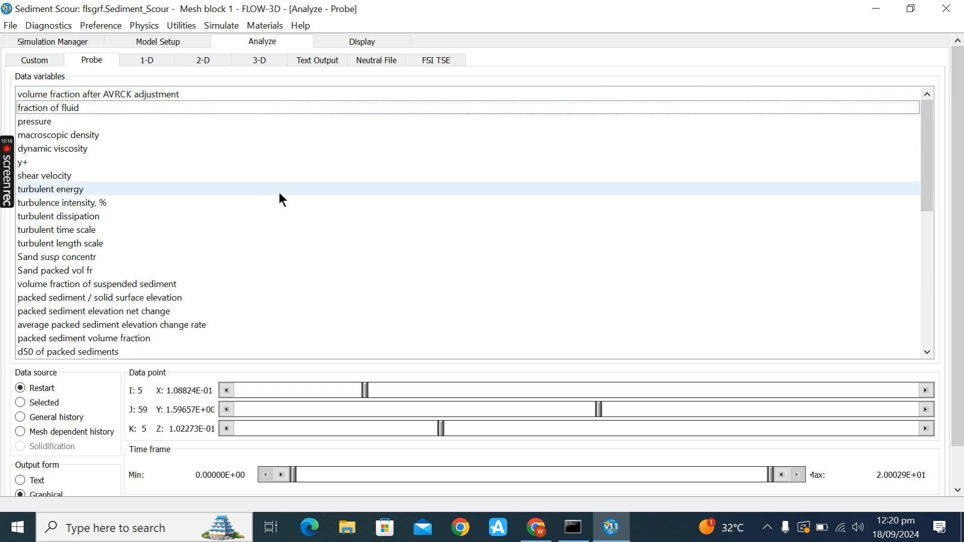
- Select packed sediment / solid surface elevation, packed sediment elevation net change, average packed sediment elevation change rate and flow depth as probe variables
{"action": "scroll", "coordinate": [177, 241], "scroll_direction": "down", "scroll_amount": 3}
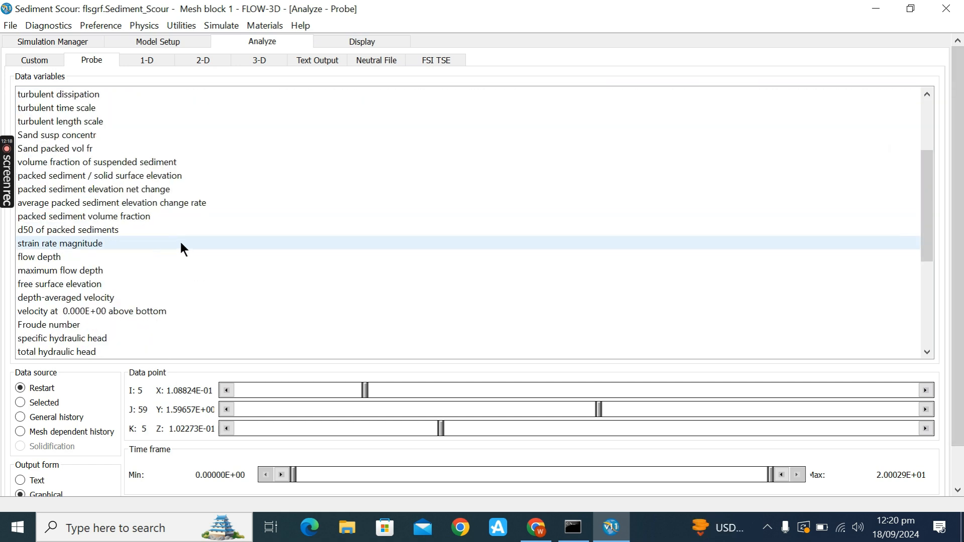
{"action": "left_click", "coordinate": [124, 176]}
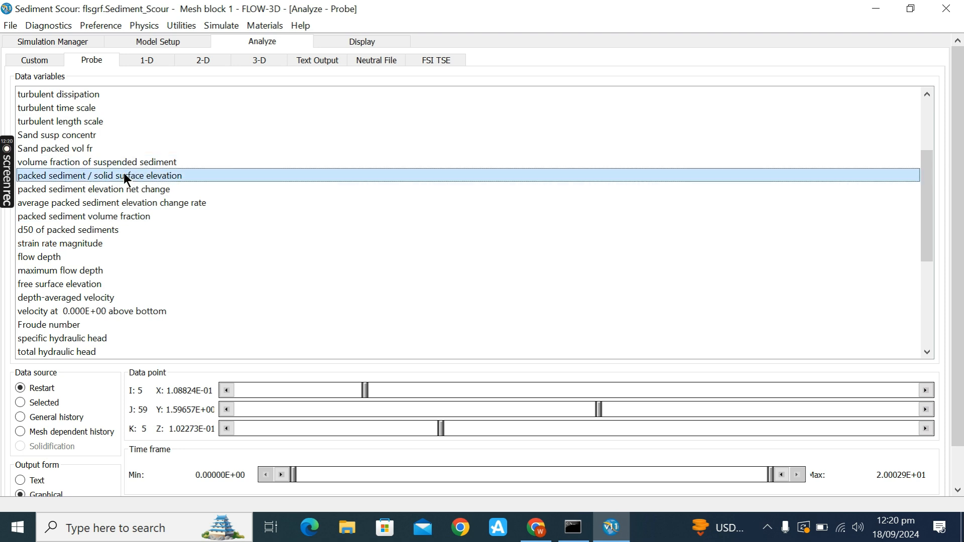
{"action": "left_click", "coordinate": [137, 188]}
{"action": "left_click", "coordinate": [101, 203]}
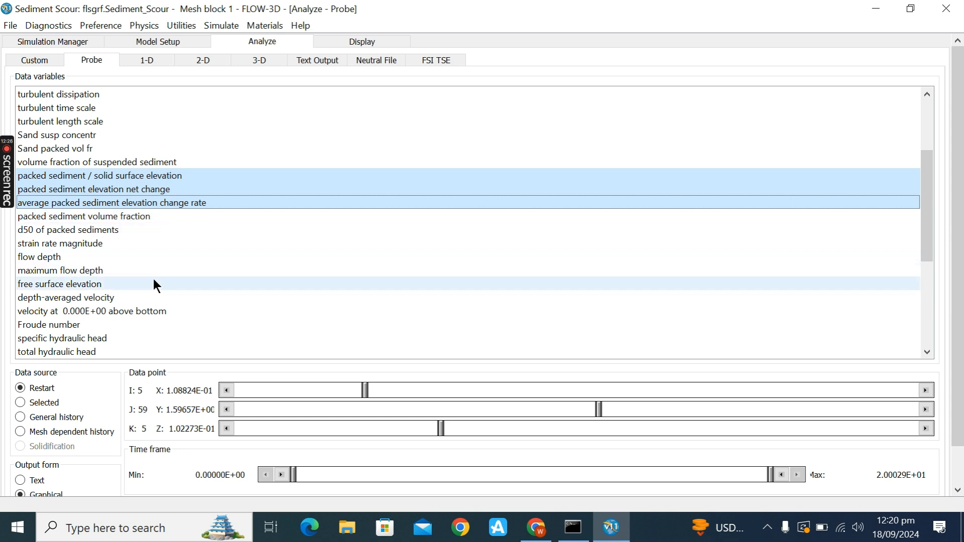
{"action": "scroll", "coordinate": [152, 278], "scroll_direction": "down", "scroll_amount": 1}
{"action": "left_click", "coordinate": [47, 216]}
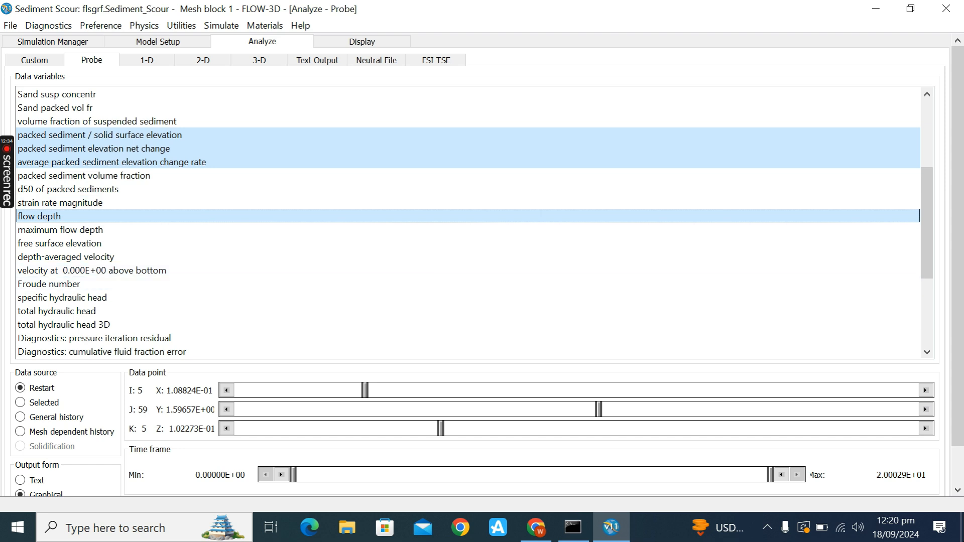
- Render the selected probe variables as graphs, using Restart as the data source
{"action": "left_click_drag", "start_coordinate": [927, 186], "coordinate": [935, 280]}
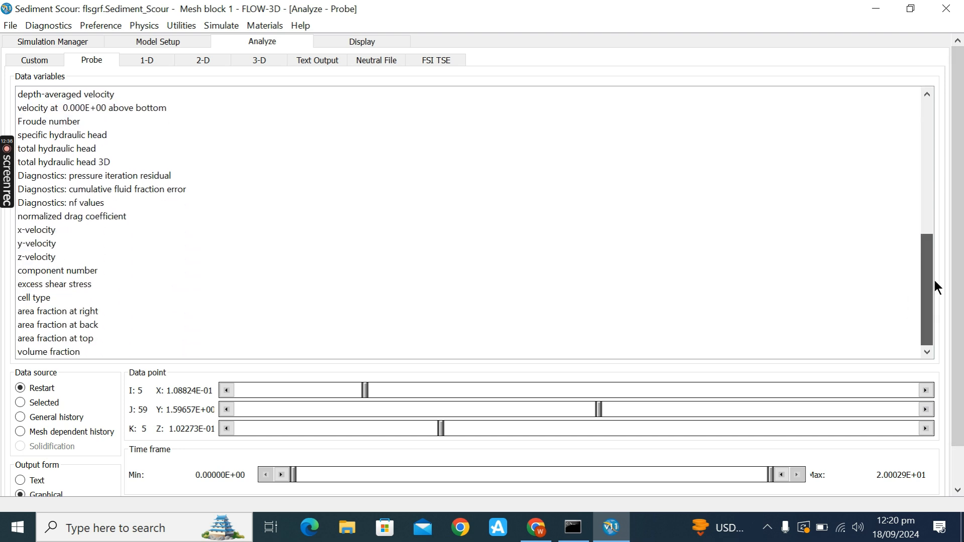
{"action": "left_click_drag", "start_coordinate": [960, 213], "coordinate": [957, 267]}
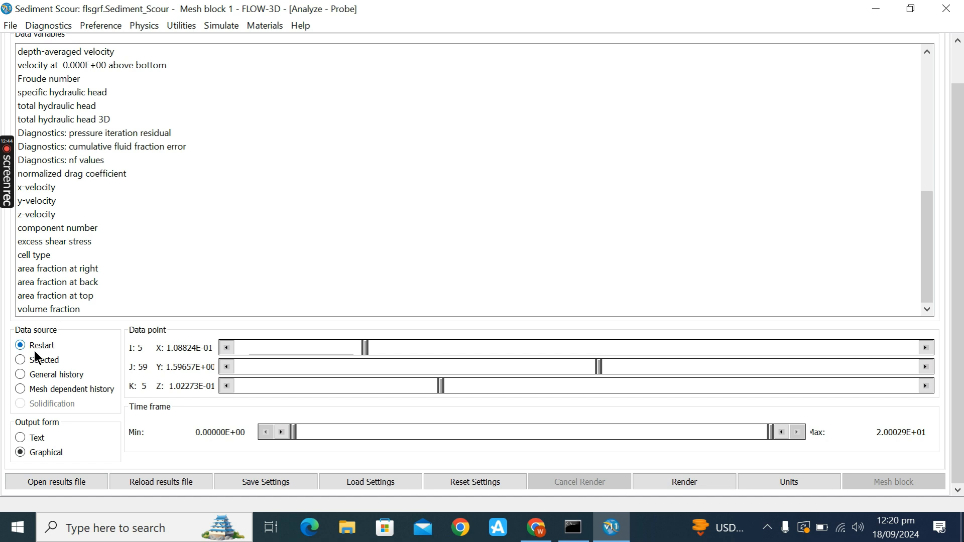
{"action": "left_click", "coordinate": [691, 486]}
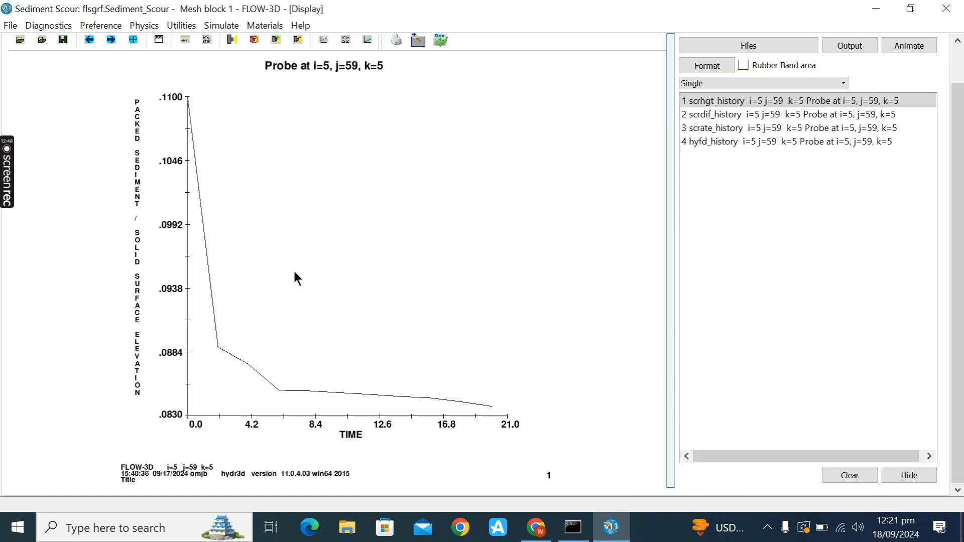
- Examine the scrhgt, scrdif, scrate and hyfd history plots one at a time
{"action": "left_click", "coordinate": [745, 118]}
{"action": "left_click", "coordinate": [738, 129]}
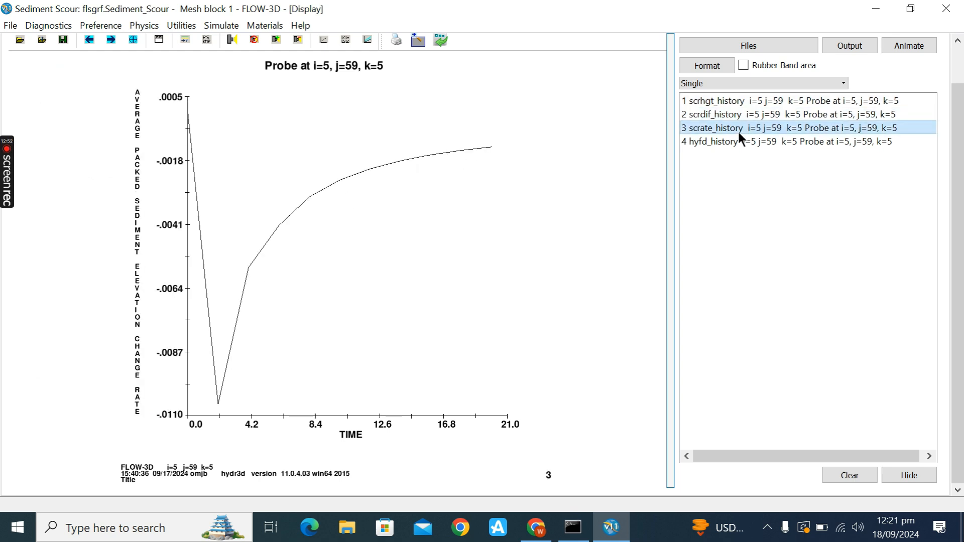
{"action": "left_click", "coordinate": [739, 141]}
{"action": "left_click", "coordinate": [739, 103]}
{"action": "left_click", "coordinate": [737, 114]}
{"action": "left_click", "coordinate": [739, 131]}
{"action": "left_click", "coordinate": [729, 102]}
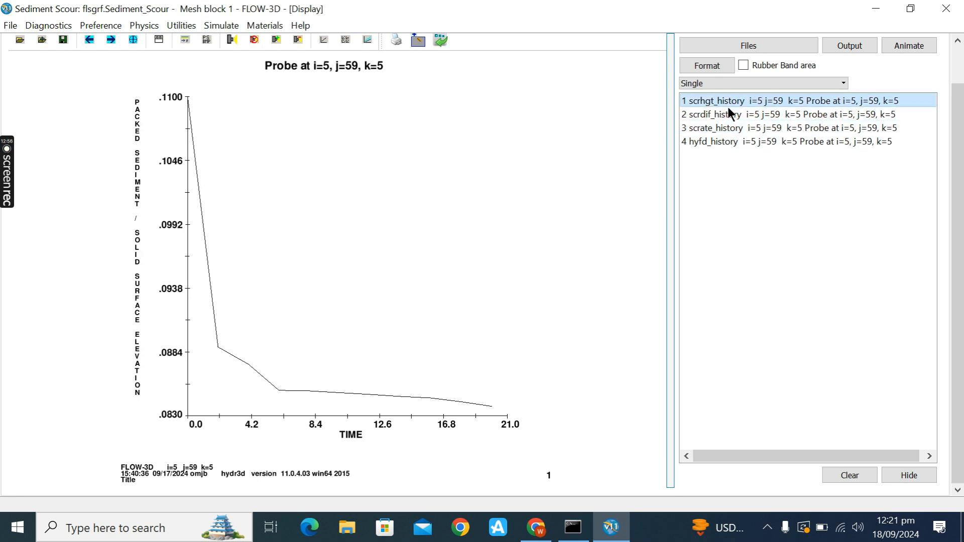
{"action": "left_click", "coordinate": [728, 114]}
{"action": "left_click", "coordinate": [723, 129]}
{"action": "left_click", "coordinate": [718, 143]}
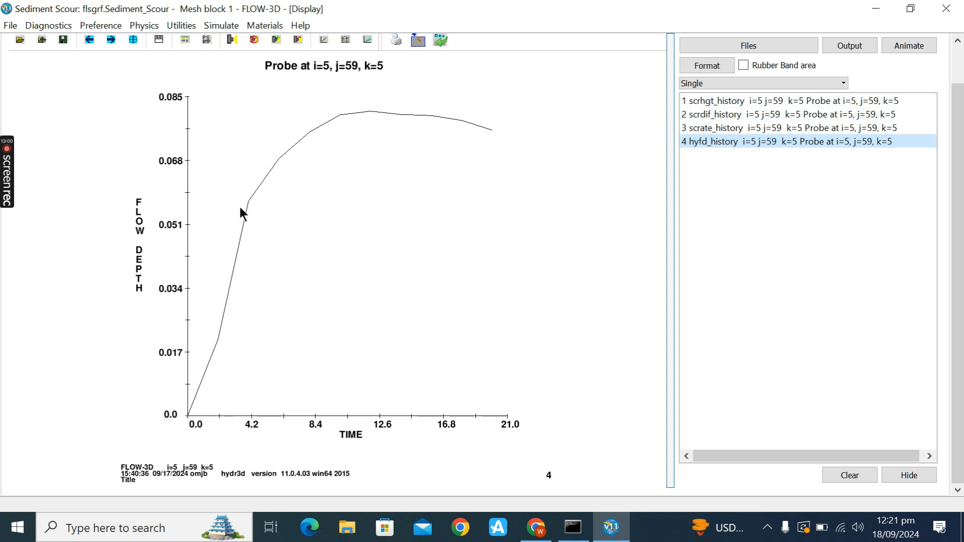
{"action": "left_click", "coordinate": [718, 130]}
{"action": "left_click", "coordinate": [712, 116]}
{"action": "left_click", "coordinate": [708, 104]}
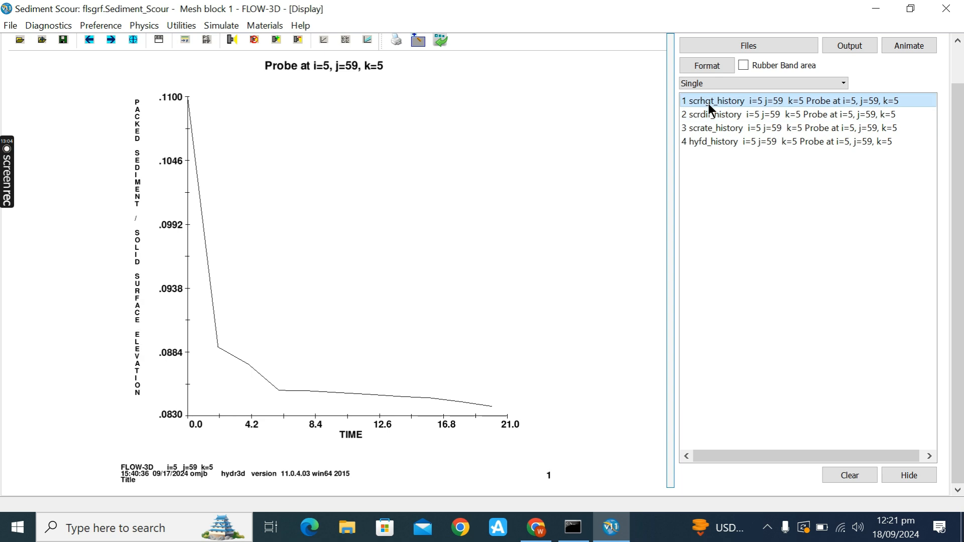
- Switch the plot display to Multi and show all four probe history plots together
{"action": "left_click", "coordinate": [712, 82]}
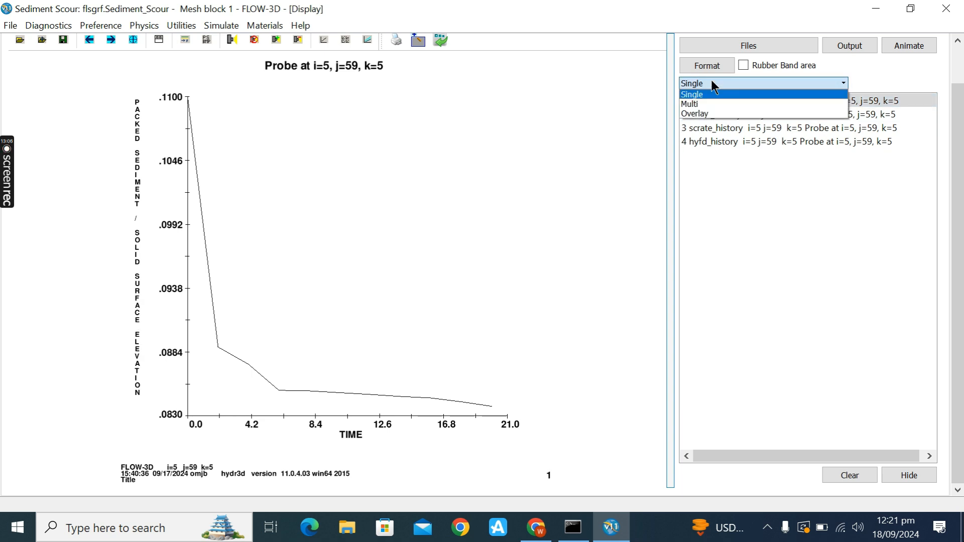
{"action": "left_click", "coordinate": [706, 104]}
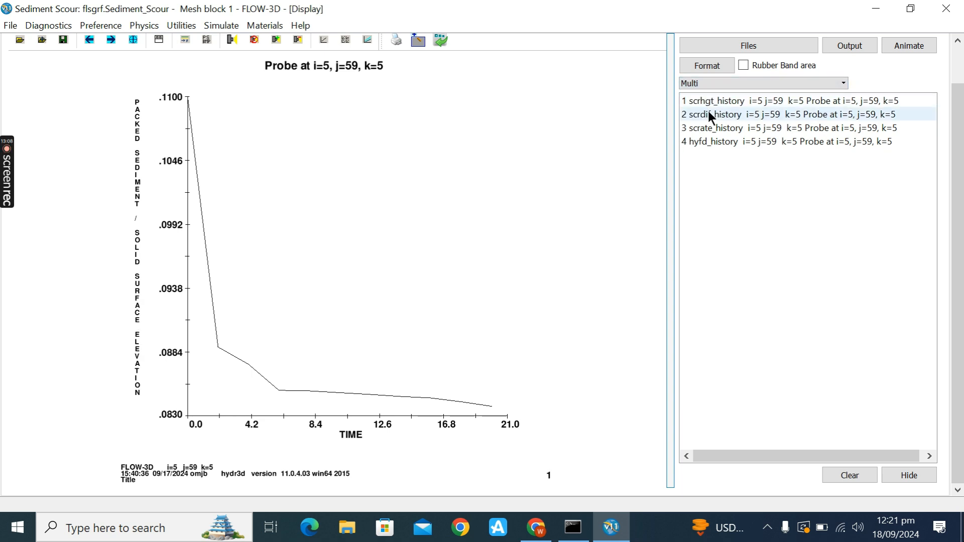
{"action": "left_click", "coordinate": [725, 115]}
{"action": "left_click", "coordinate": [727, 128]}
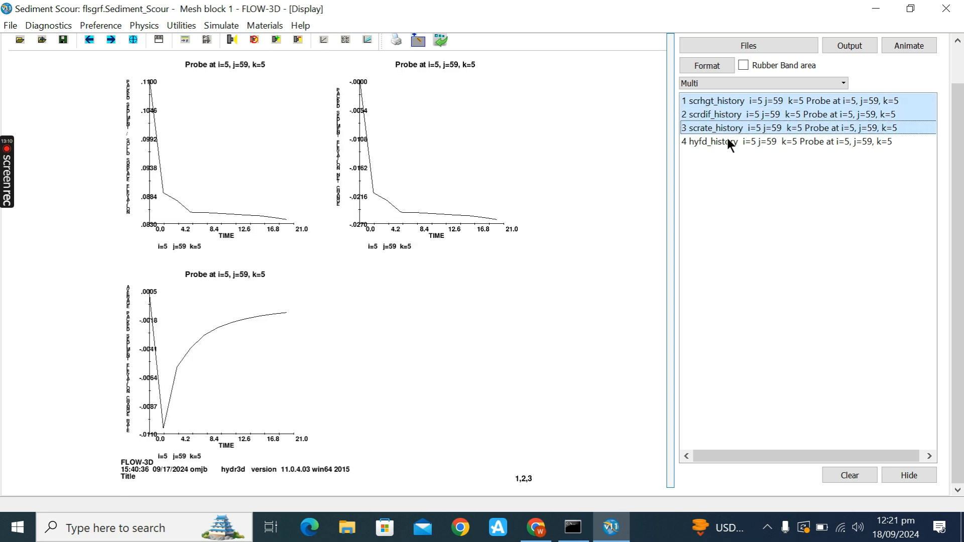
{"action": "left_click", "coordinate": [729, 142]}
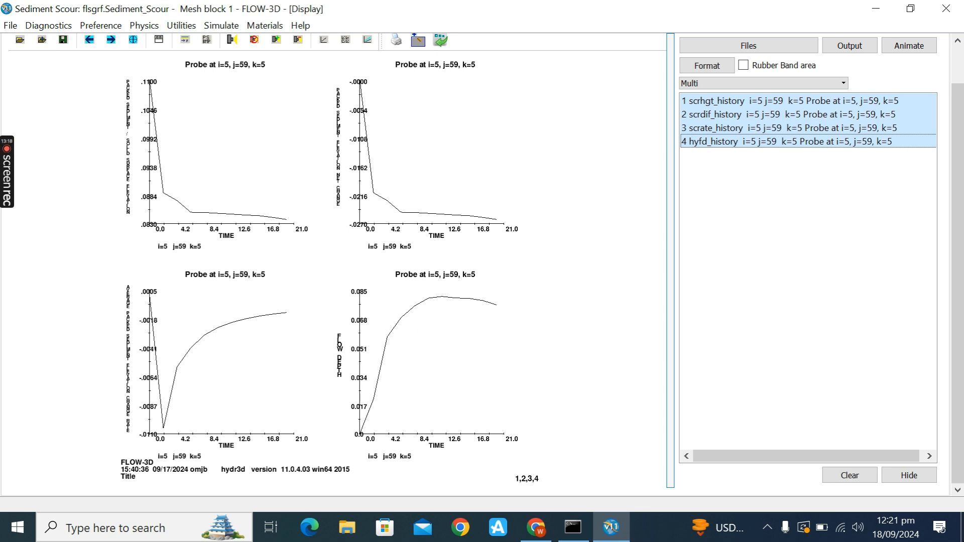
{"action": "left_click_drag", "start_coordinate": [959, 210], "coordinate": [959, 155]}
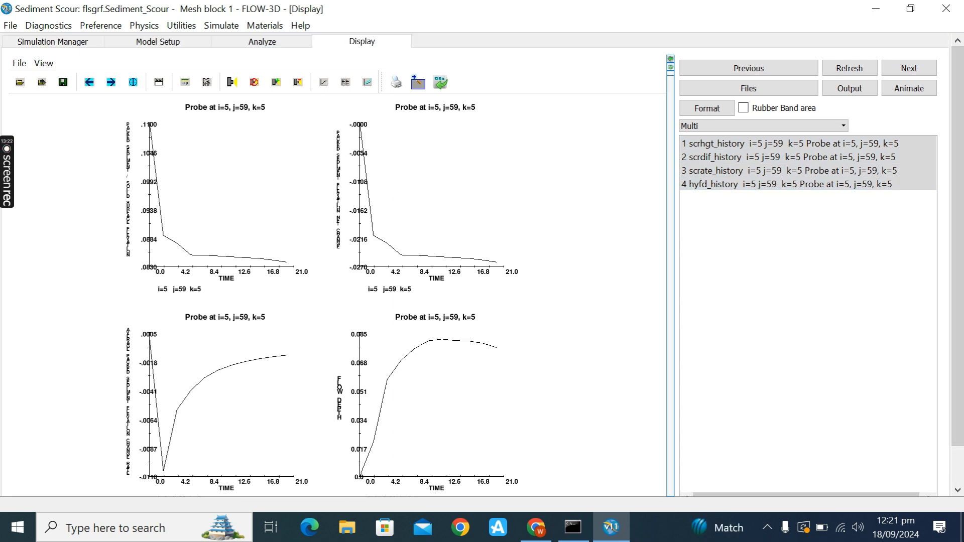
{"action": "mouse_move", "coordinate": [960, 163]}
{"action": "left_mouse_down"}
{"action": "mouse_move", "coordinate": [959, 201]}
{"action": "mouse_move", "coordinate": [960, 124]}
{"action": "mouse_move", "coordinate": [962, 169]}
{"action": "mouse_move", "coordinate": [961, 144]}
{"action": "left_mouse_up"}
{"action": "scroll", "coordinate": [405, 227], "scroll_direction": "down", "scroll_amount": 1}
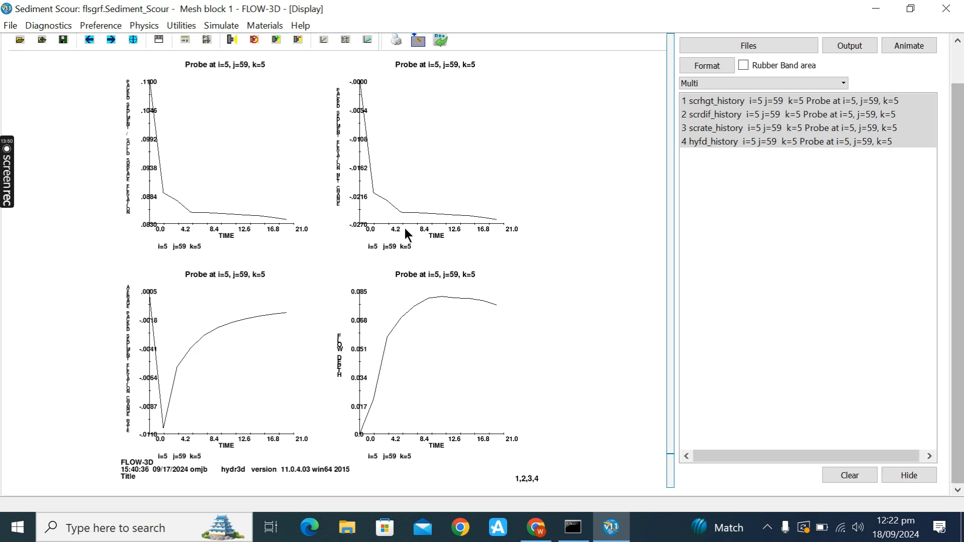
- Return to the Probe analysis, change the output form to Text and render the selected variables
{"action": "scroll", "coordinate": [311, 178], "scroll_direction": "up", "scroll_amount": 1}
{"action": "left_click", "coordinate": [276, 42]}
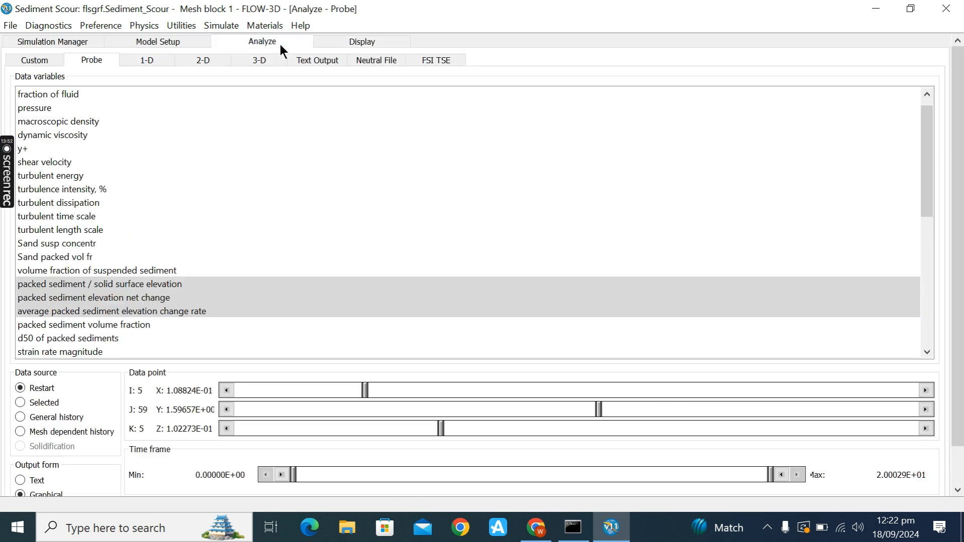
{"action": "scroll", "coordinate": [523, 205], "scroll_direction": "down", "scroll_amount": 2}
{"action": "scroll", "coordinate": [524, 201], "scroll_direction": "down", "scroll_amount": 4}
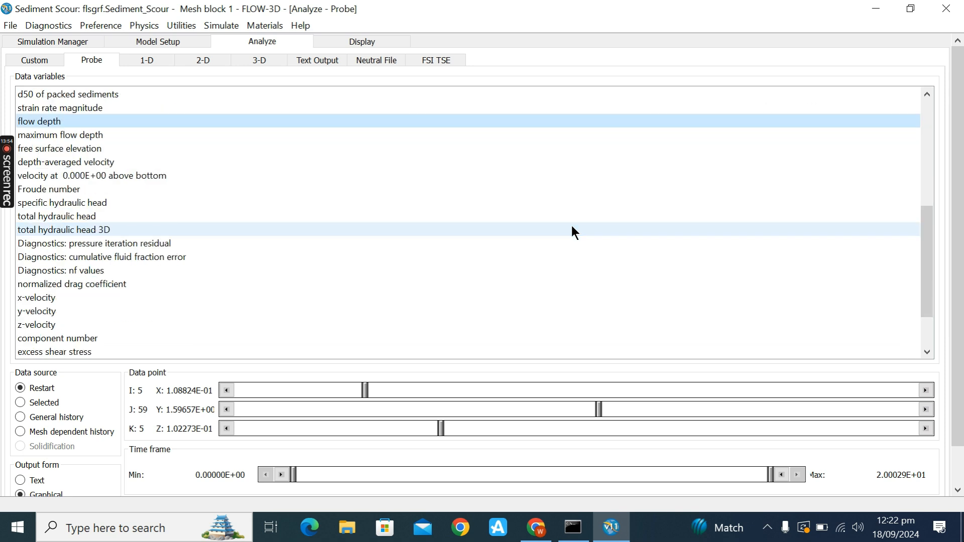
{"action": "scroll", "coordinate": [375, 271], "scroll_direction": "down", "scroll_amount": 2}
{"action": "scroll", "coordinate": [425, 261], "scroll_direction": "up", "scroll_amount": 1}
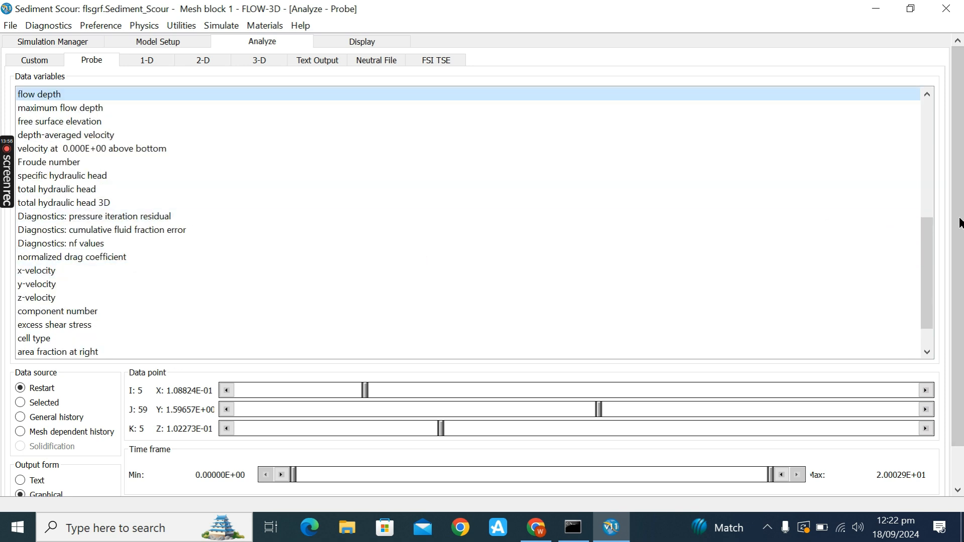
{"action": "scroll", "coordinate": [404, 425], "scroll_direction": "down", "scroll_amount": 1}
{"action": "left_click", "coordinate": [21, 452]}
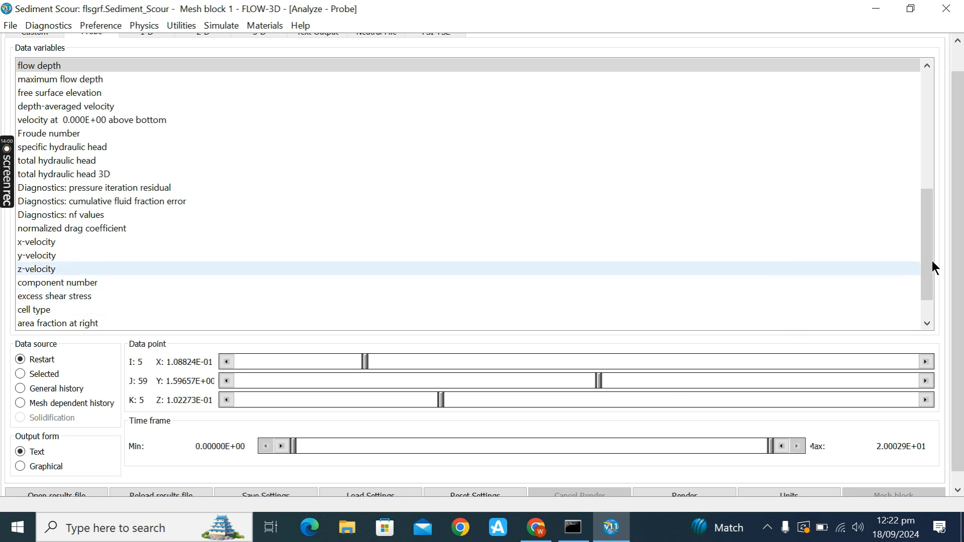
{"action": "scroll", "coordinate": [958, 235], "scroll_direction": "down", "scroll_amount": 1}
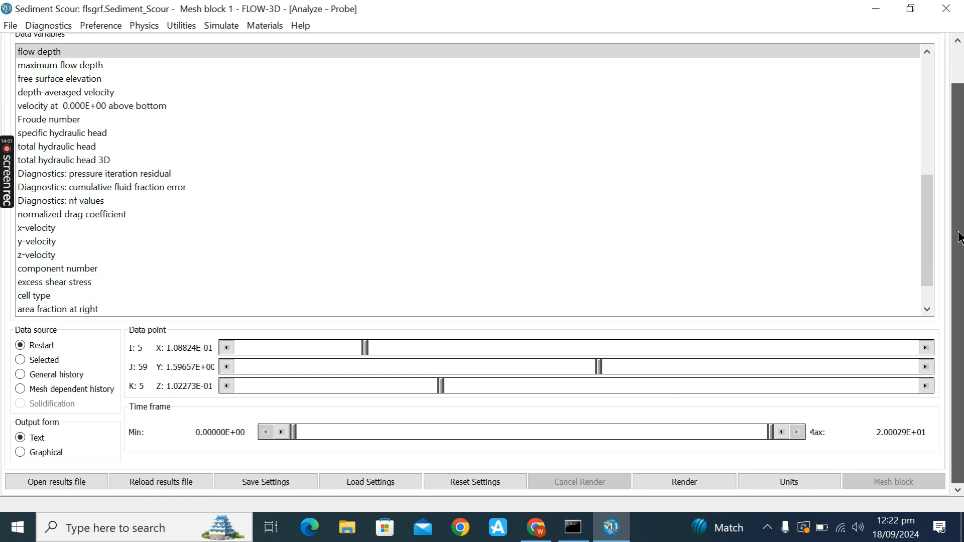
{"action": "left_click", "coordinate": [680, 481]}
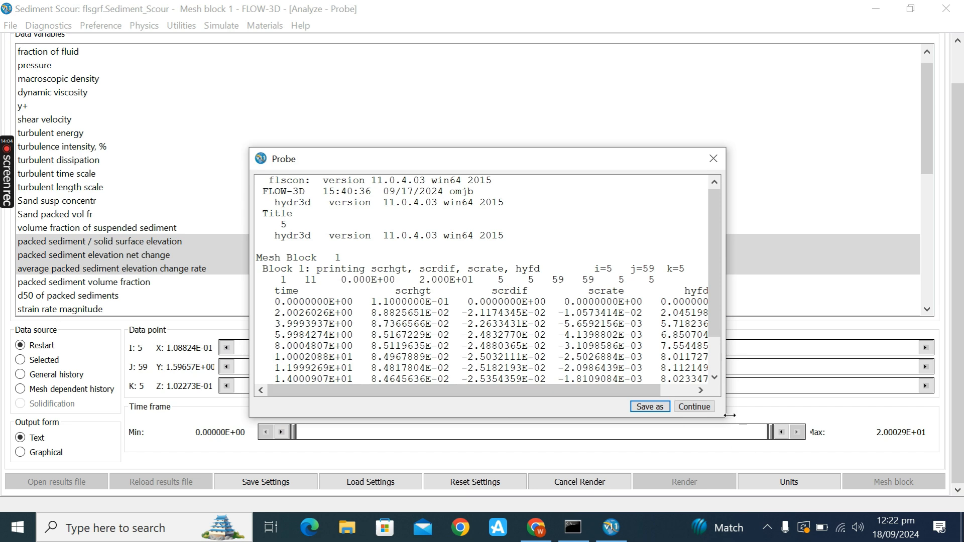
- Enlarge and reposition the Probe text output, highlight its table from time through hyfd, and close the output
{"action": "left_click_drag", "start_coordinate": [725, 417], "coordinate": [851, 496]}
{"action": "left_click_drag", "start_coordinate": [566, 155], "coordinate": [435, 34]}
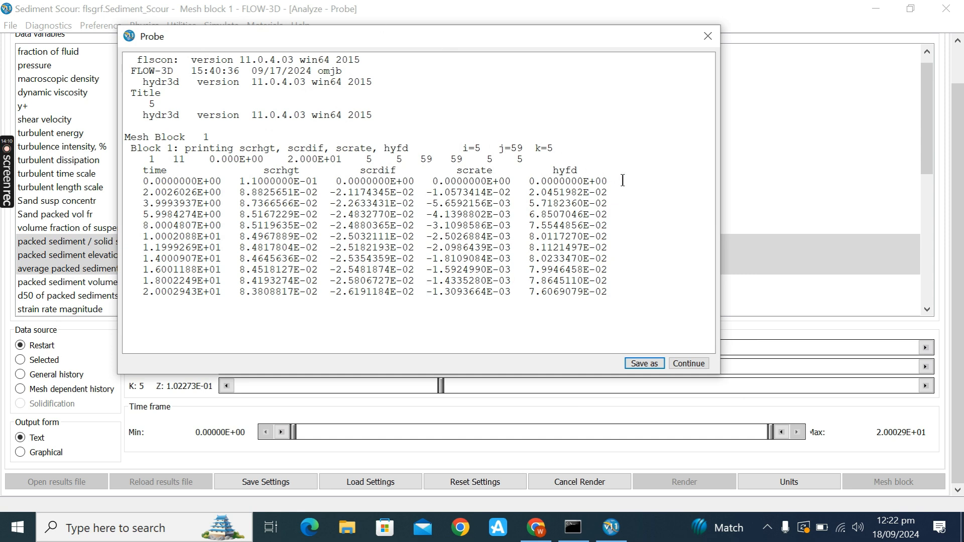
{"action": "left_click_drag", "start_coordinate": [618, 161], "coordinate": [593, 315]}
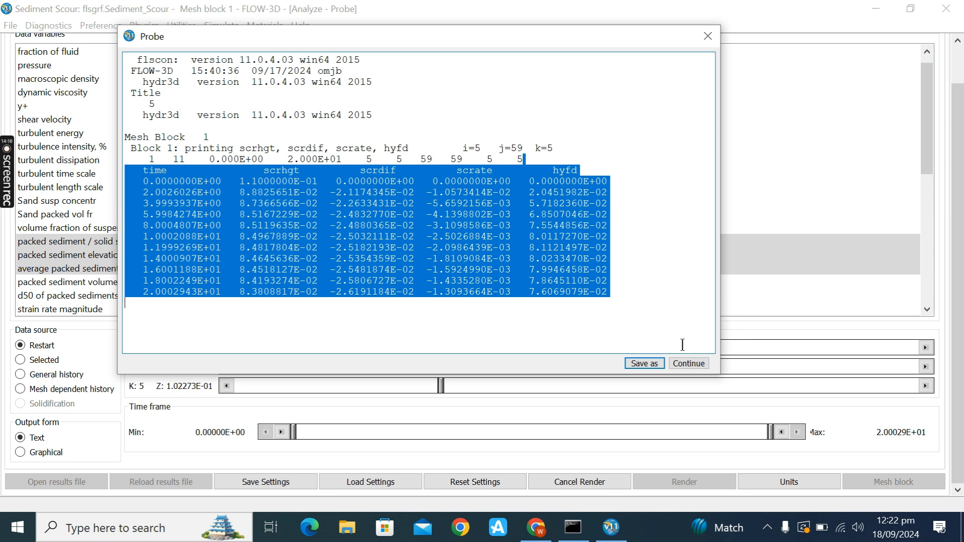
{"action": "left_click", "coordinate": [707, 36]}
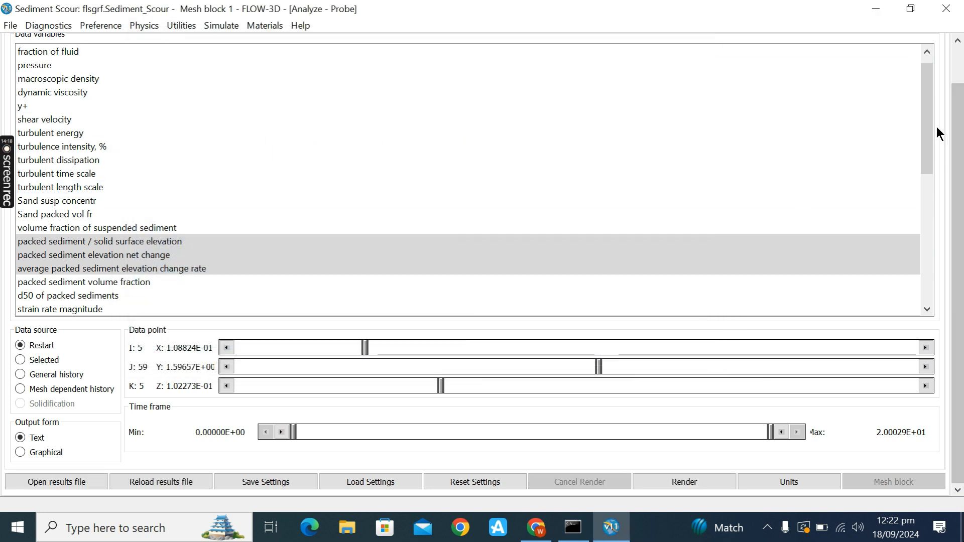
- Go back to the model setup and set history probe 1's Y location to 2
{"action": "scroll", "coordinate": [933, 123], "scroll_direction": "down", "scroll_amount": 1}
{"action": "left_click_drag", "start_coordinate": [930, 119], "coordinate": [949, 241]}
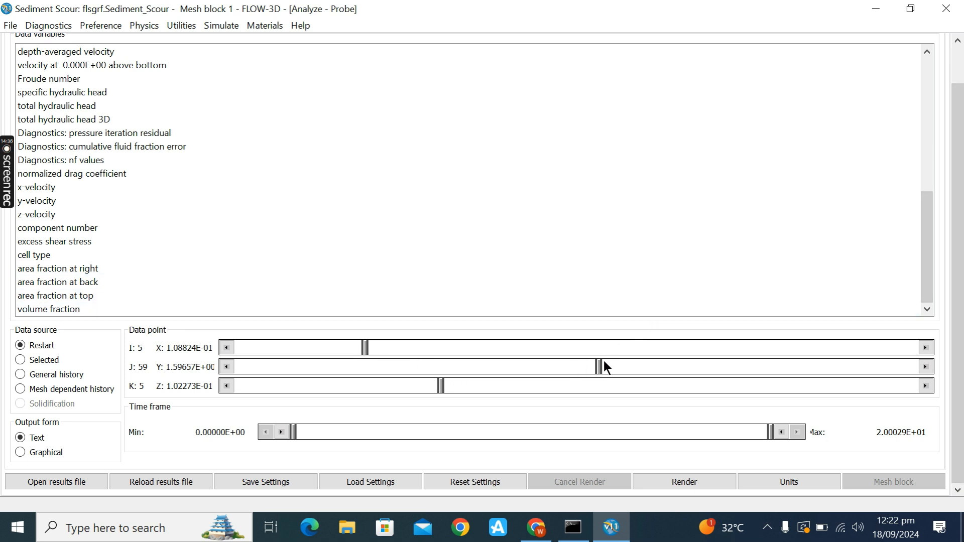
{"action": "left_click_drag", "start_coordinate": [961, 220], "coordinate": [957, 173]}
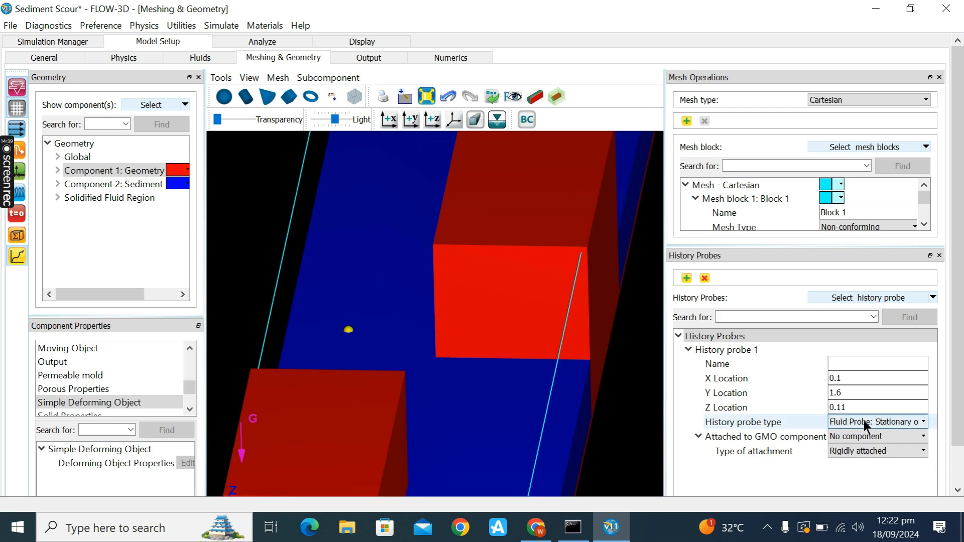
{"action": "left_click", "coordinate": [856, 405]}
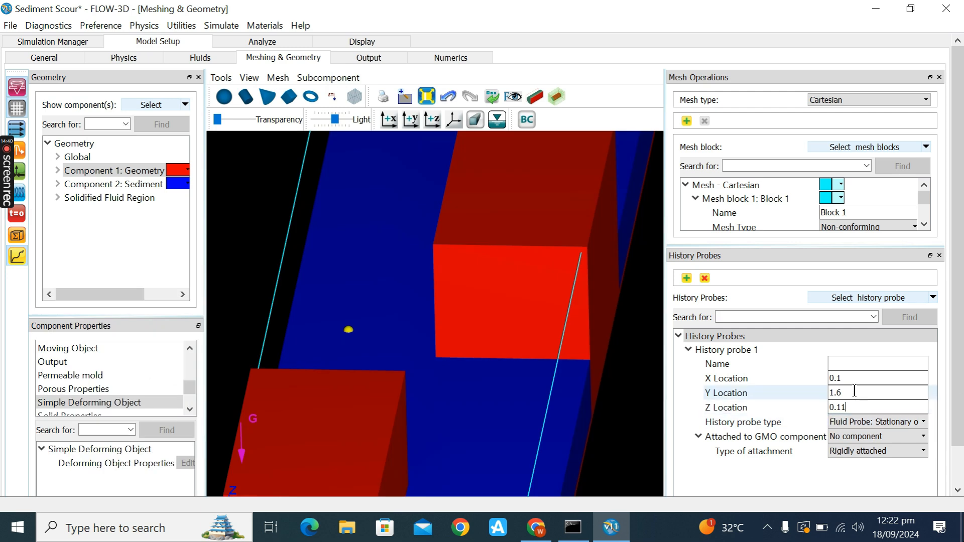
{"action": "left_click", "coordinate": [854, 396]}
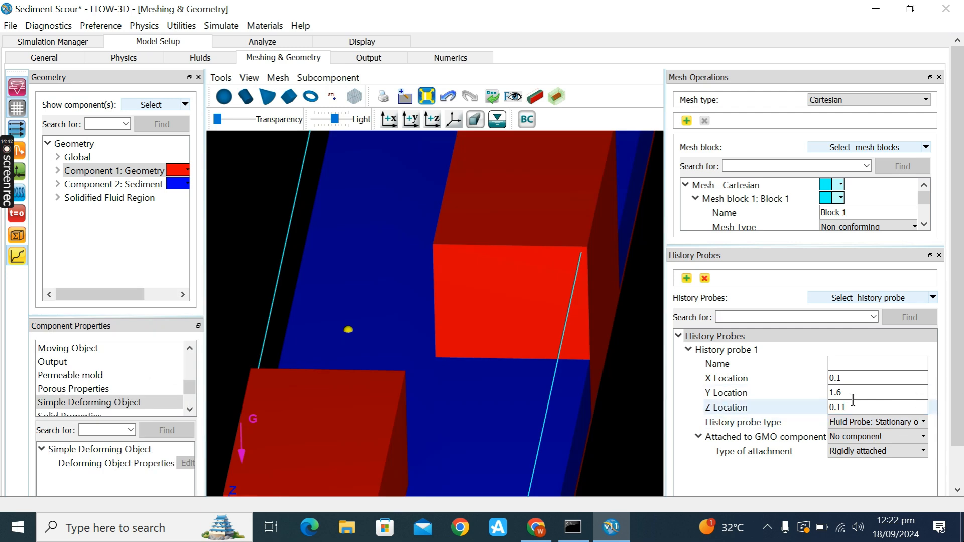
{"action": "key", "text": "BackSpace"}
{"action": "key", "text": "BackSpace"}
{"action": "key", "text": "BackSpace"}
{"action": "key", "text": "Return"}
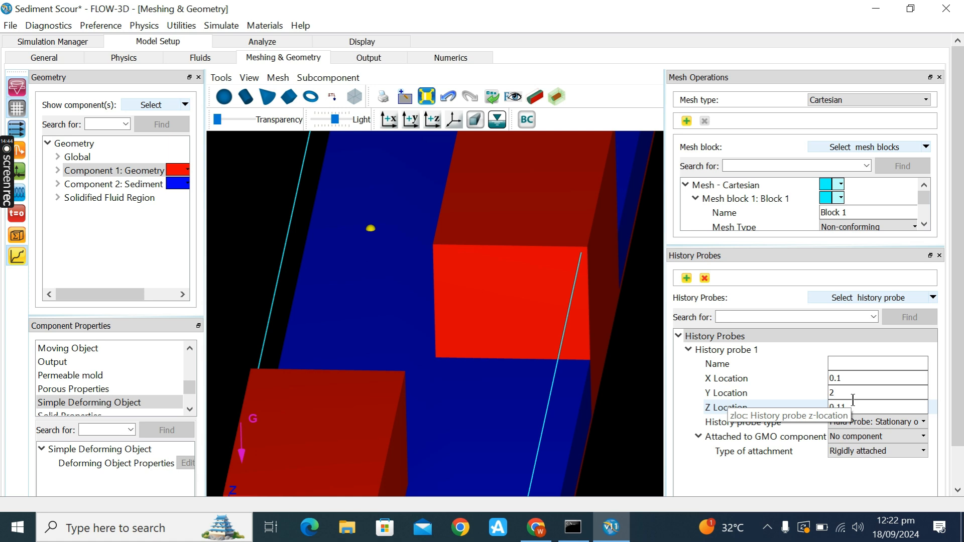
- Return to the Probe analysis and move the data point's Y position to J 74, Y 2.01046, leaving X and Z as set
{"action": "left_click", "coordinate": [280, 42]}
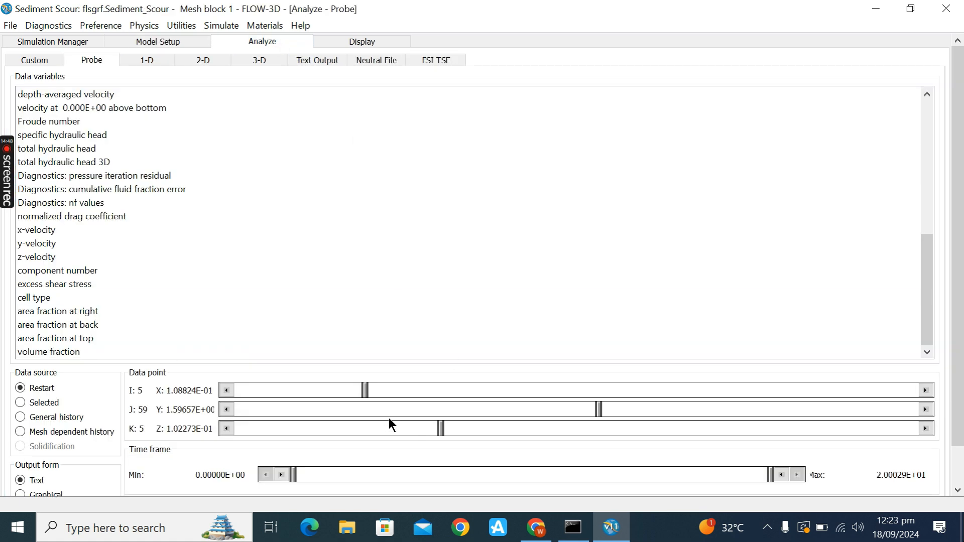
{"action": "left_click", "coordinate": [926, 409]}
{"action": "left_click", "coordinate": [925, 410]}
{"action": "left_click", "coordinate": [925, 409]}
{"action": "left_click", "coordinate": [925, 409]}
{"action": "left_click", "coordinate": [925, 409]}
{"action": "left_click", "coordinate": [925, 409]}
{"action": "left_click", "coordinate": [925, 409]}
{"action": "left_click", "coordinate": [925, 409]}
{"action": "left_click", "coordinate": [926, 409]}
{"action": "left_click", "coordinate": [925, 409]}
{"action": "left_click", "coordinate": [926, 409]}
{"action": "left_click", "coordinate": [925, 409]}
{"action": "left_click", "coordinate": [925, 409]}
{"action": "left_click", "coordinate": [925, 409]}
{"action": "left_click", "coordinate": [925, 409]}
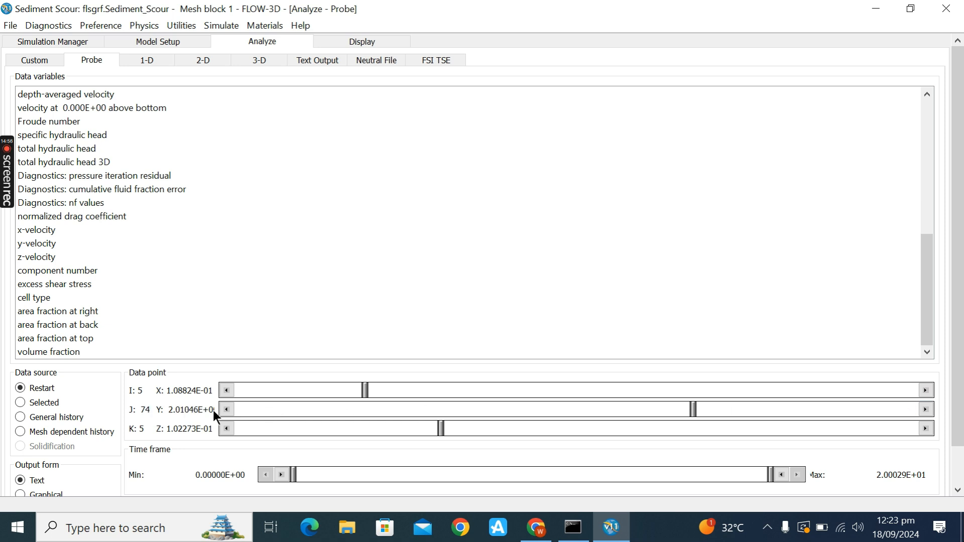
{"action": "left_click", "coordinate": [221, 410]}
{"action": "left_click", "coordinate": [929, 409]}
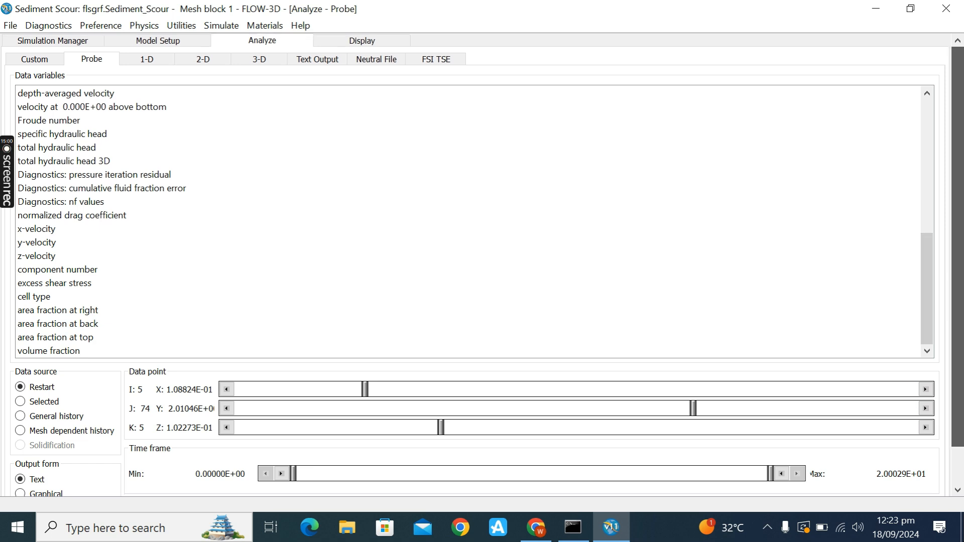
- Render the selected variables as text at the J 74 data point, enlarge the Probe output to show the whole table, and close it
{"action": "scroll", "coordinate": [957, 287], "scroll_direction": "down", "scroll_amount": 1}
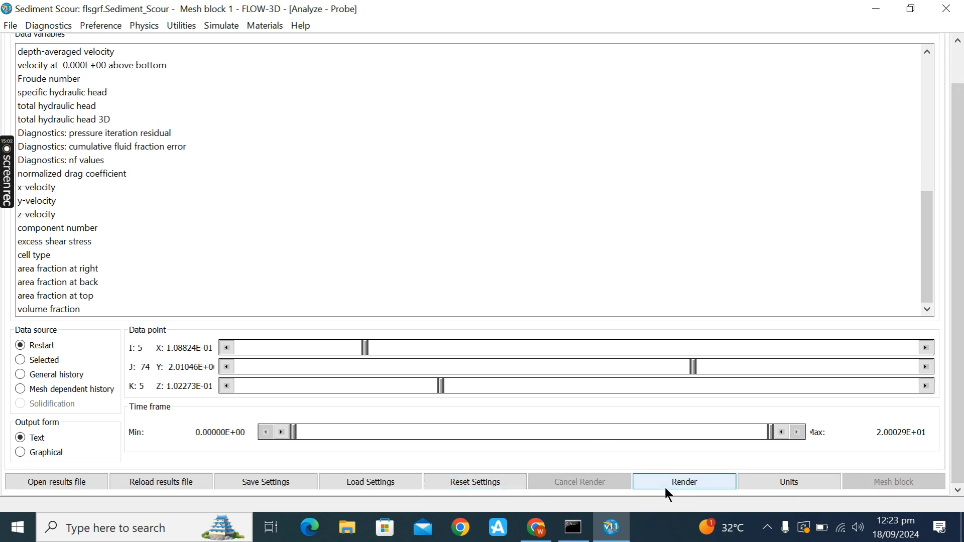
{"action": "scroll", "coordinate": [331, 227], "scroll_direction": "up", "scroll_amount": 4}
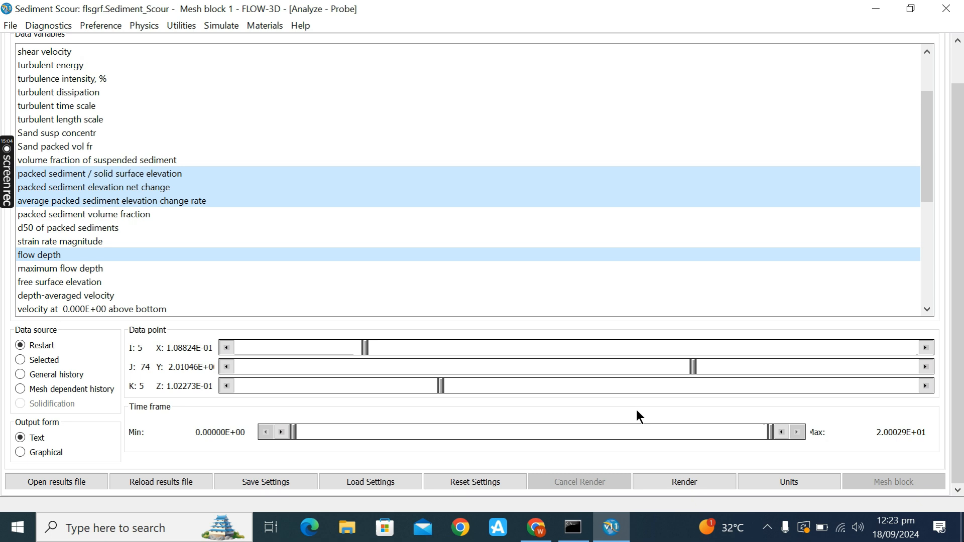
{"action": "left_click", "coordinate": [685, 481]}
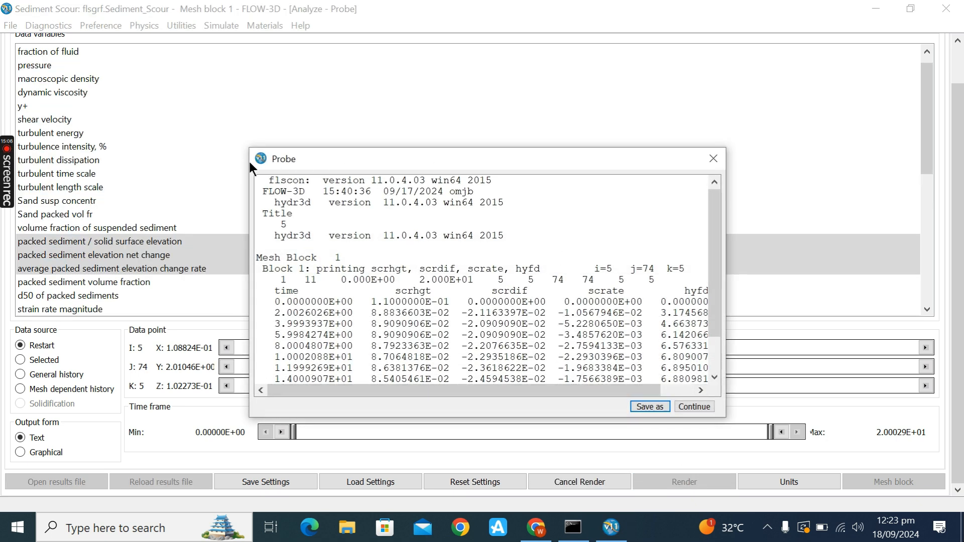
{"action": "left_click_drag", "start_coordinate": [249, 149], "coordinate": [171, 13]}
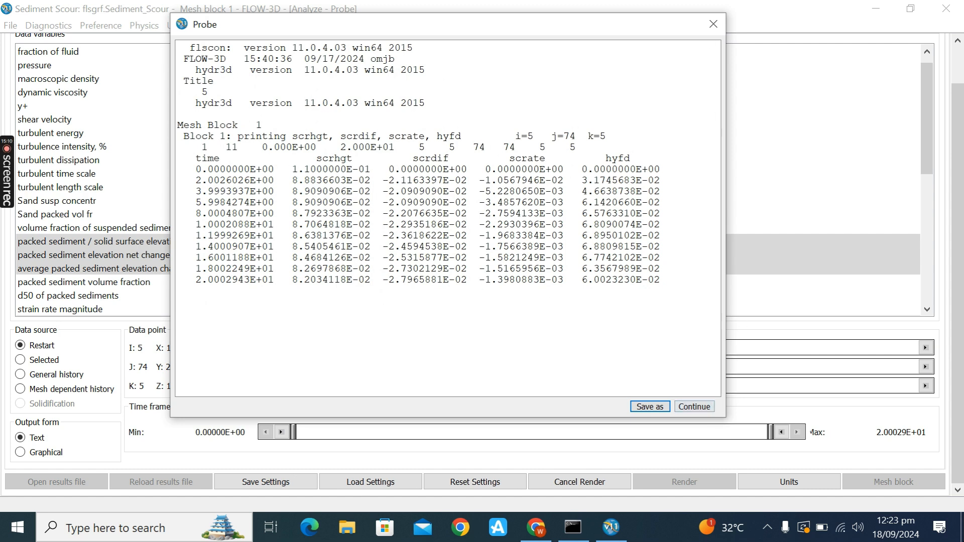
{"action": "left_click", "coordinate": [713, 24]}
- Render the selected variables in Graphical form and show all four J 74 probe history plots together in Multi display
{"action": "left_click", "coordinate": [25, 455]}
{"action": "left_click", "coordinate": [685, 481]}
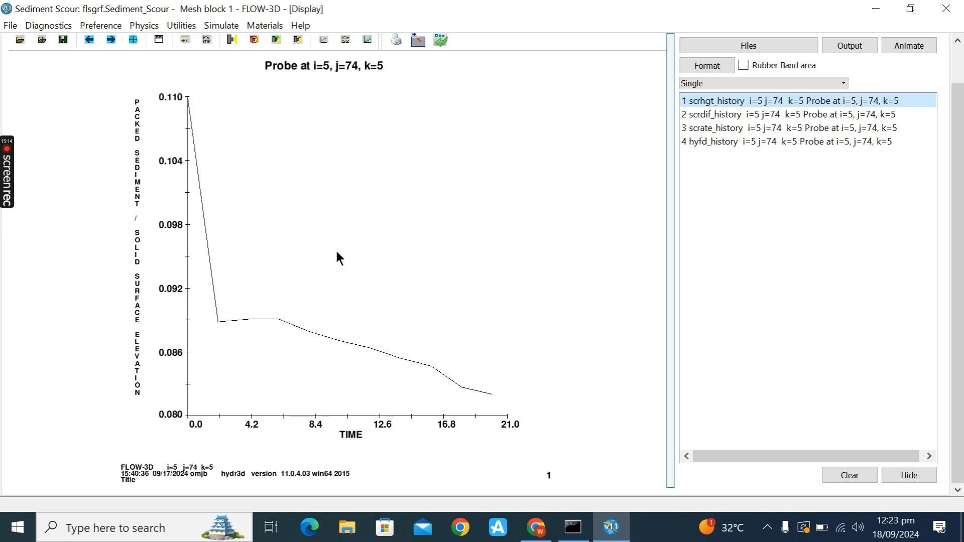
{"action": "left_click", "coordinate": [717, 83]}
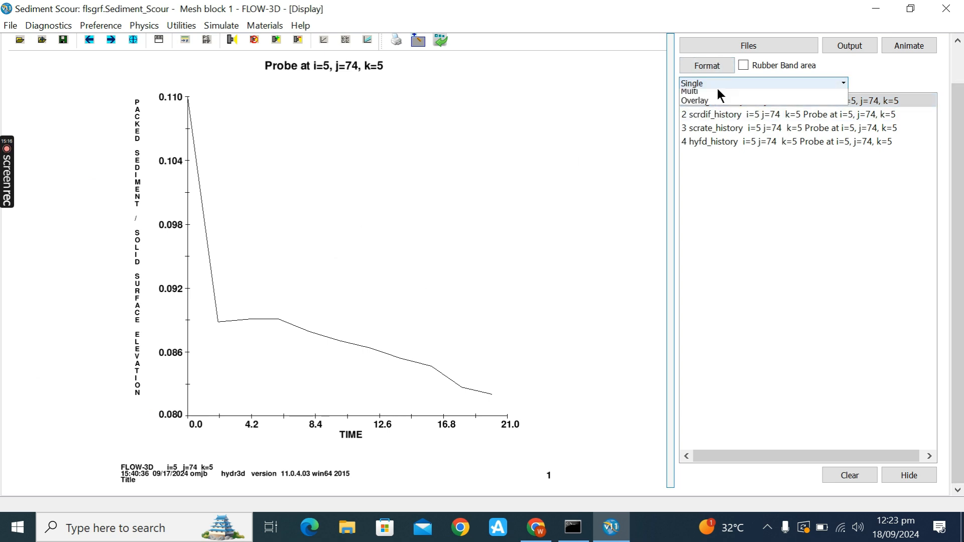
{"action": "left_click", "coordinate": [707, 101]}
{"action": "left_click", "coordinate": [713, 99]}
{"action": "left_click_drag", "start_coordinate": [713, 99], "coordinate": [715, 142]}
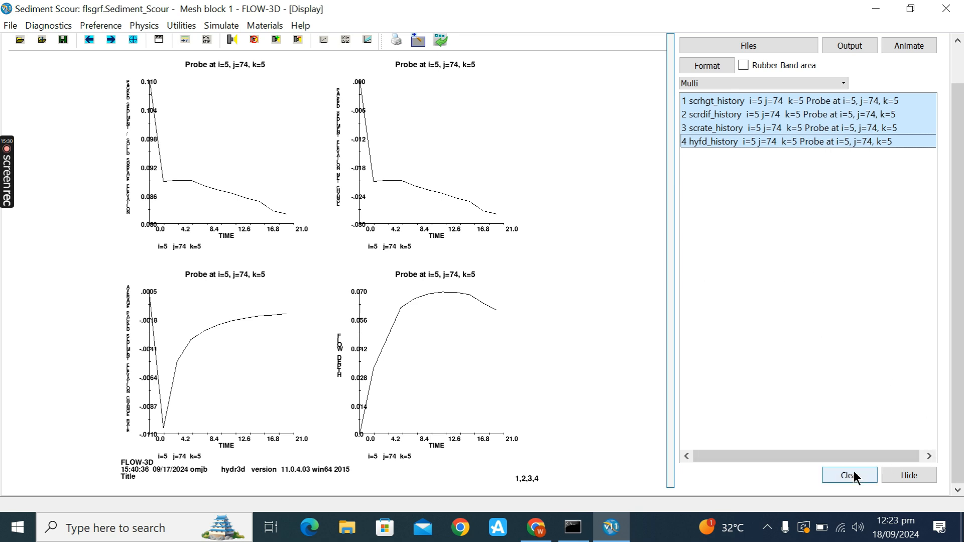
- Return to the Probe analysis and look through its list of data variables
{"action": "left_click_drag", "start_coordinate": [953, 140], "coordinate": [956, 132]}
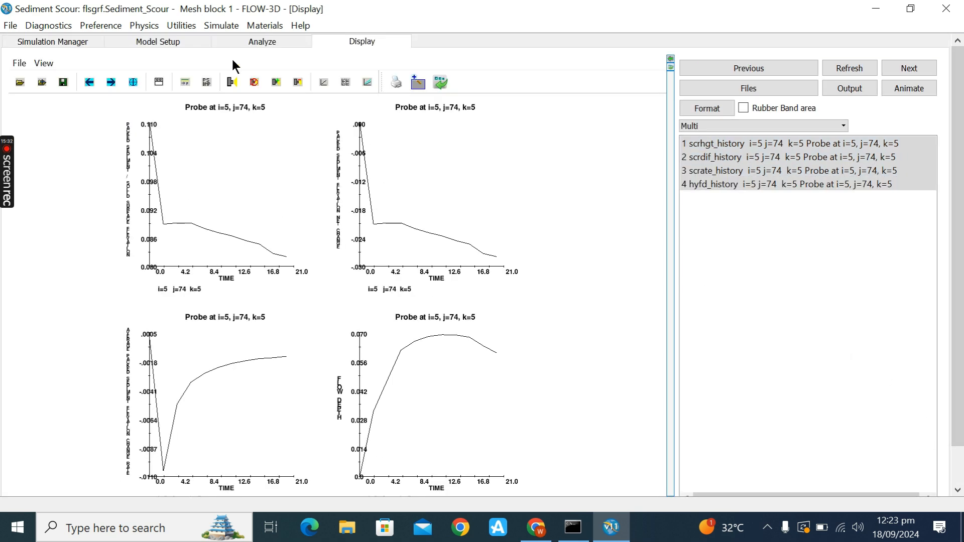
{"action": "left_click", "coordinate": [258, 43]}
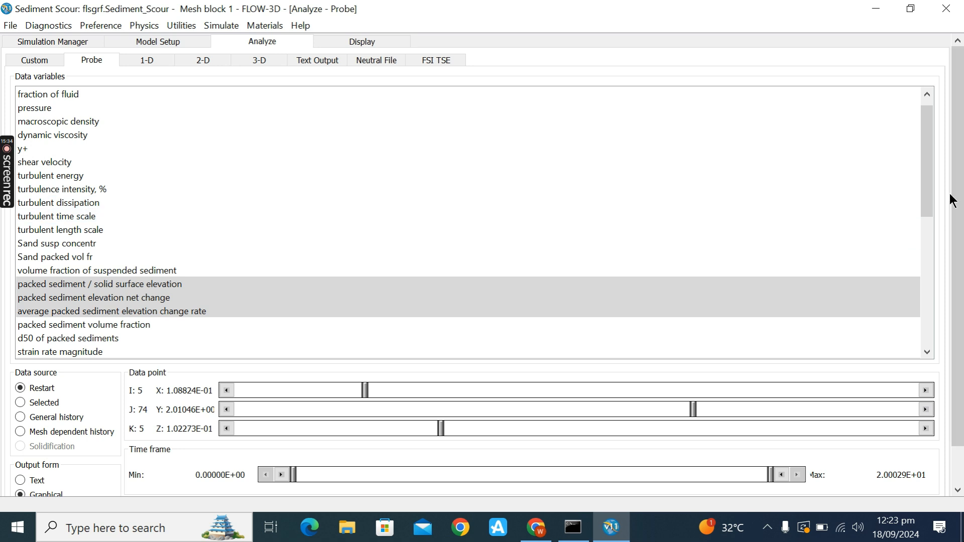
{"action": "mouse_move", "coordinate": [926, 146]}
{"action": "left_mouse_down"}
{"action": "mouse_move", "coordinate": [935, 197]}
{"action": "mouse_move", "coordinate": [927, 248]}
{"action": "mouse_move", "coordinate": [909, 254]}
{"action": "mouse_move", "coordinate": [926, 278]}
{"action": "mouse_move", "coordinate": [912, 129]}
{"action": "mouse_move", "coordinate": [927, 201]}
{"action": "mouse_move", "coordinate": [927, 296]}
{"action": "mouse_move", "coordinate": [934, 145]}
{"action": "left_mouse_up"}
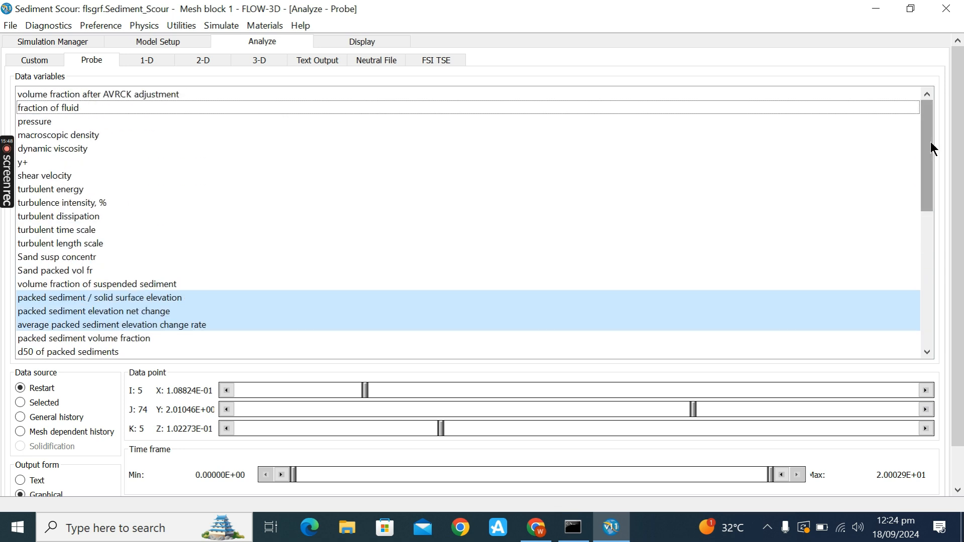
{"action": "mouse_move", "coordinate": [928, 151]}
{"action": "left_mouse_down"}
{"action": "mouse_move", "coordinate": [933, 287]}
{"action": "mouse_move", "coordinate": [920, 269]}
{"action": "mouse_move", "coordinate": [930, 138]}
{"action": "left_mouse_up"}
{"action": "left_click_drag", "start_coordinate": [928, 141], "coordinate": [919, 177]}
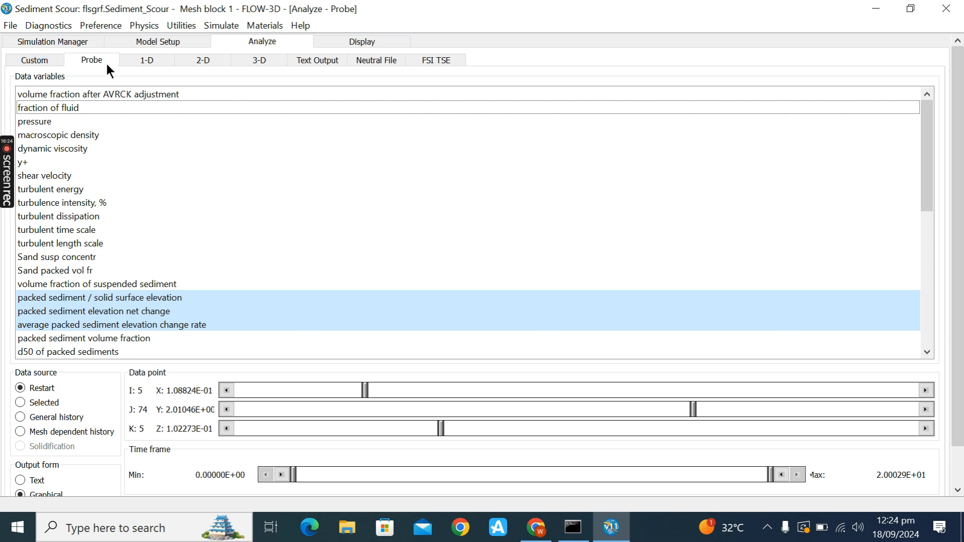
- Look over the 1-D, 2-D, 3-D and Text Output analysis settings, including the data variables available for text output
{"action": "left_click", "coordinate": [152, 64]}
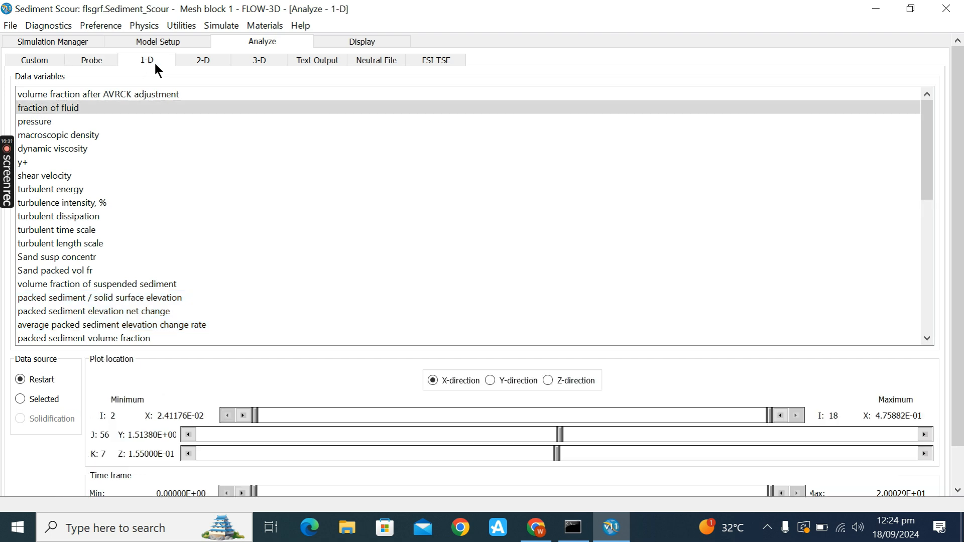
{"action": "left_click", "coordinate": [192, 64]}
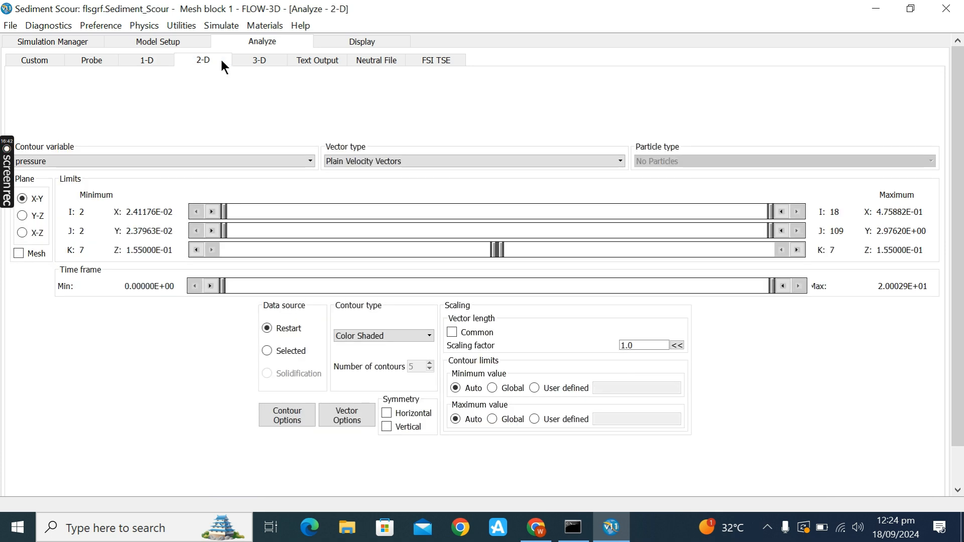
{"action": "left_click", "coordinate": [255, 60]}
{"action": "left_click", "coordinate": [312, 60]}
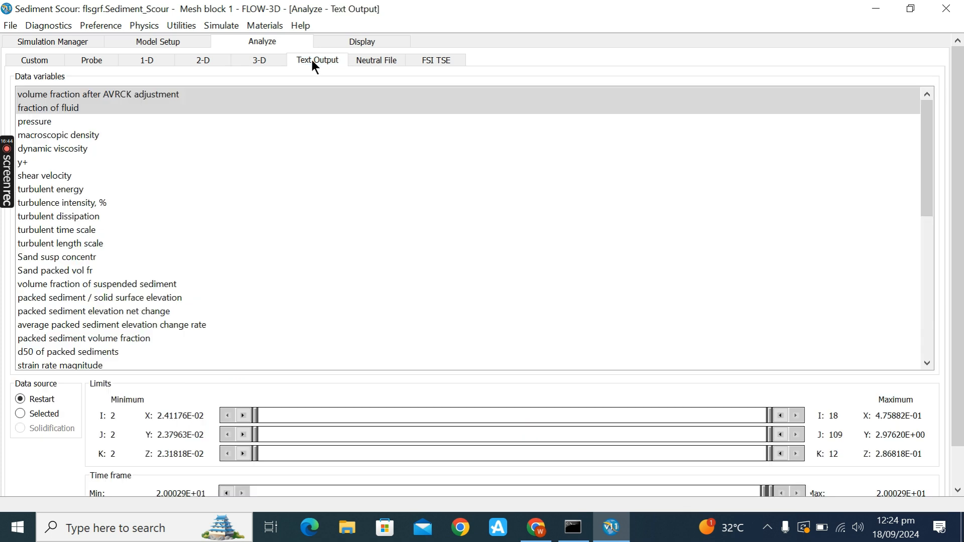
{"action": "left_click_drag", "start_coordinate": [926, 164], "coordinate": [927, 171]}
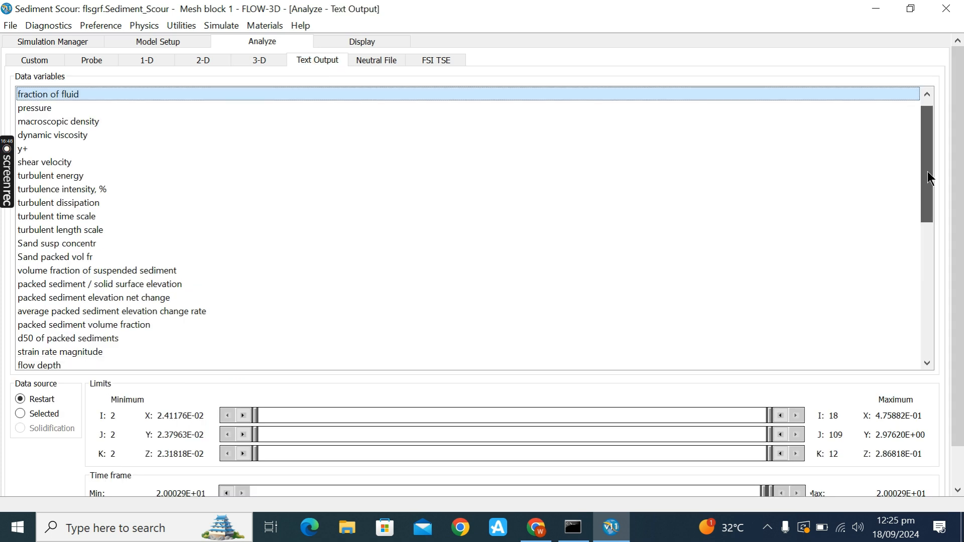